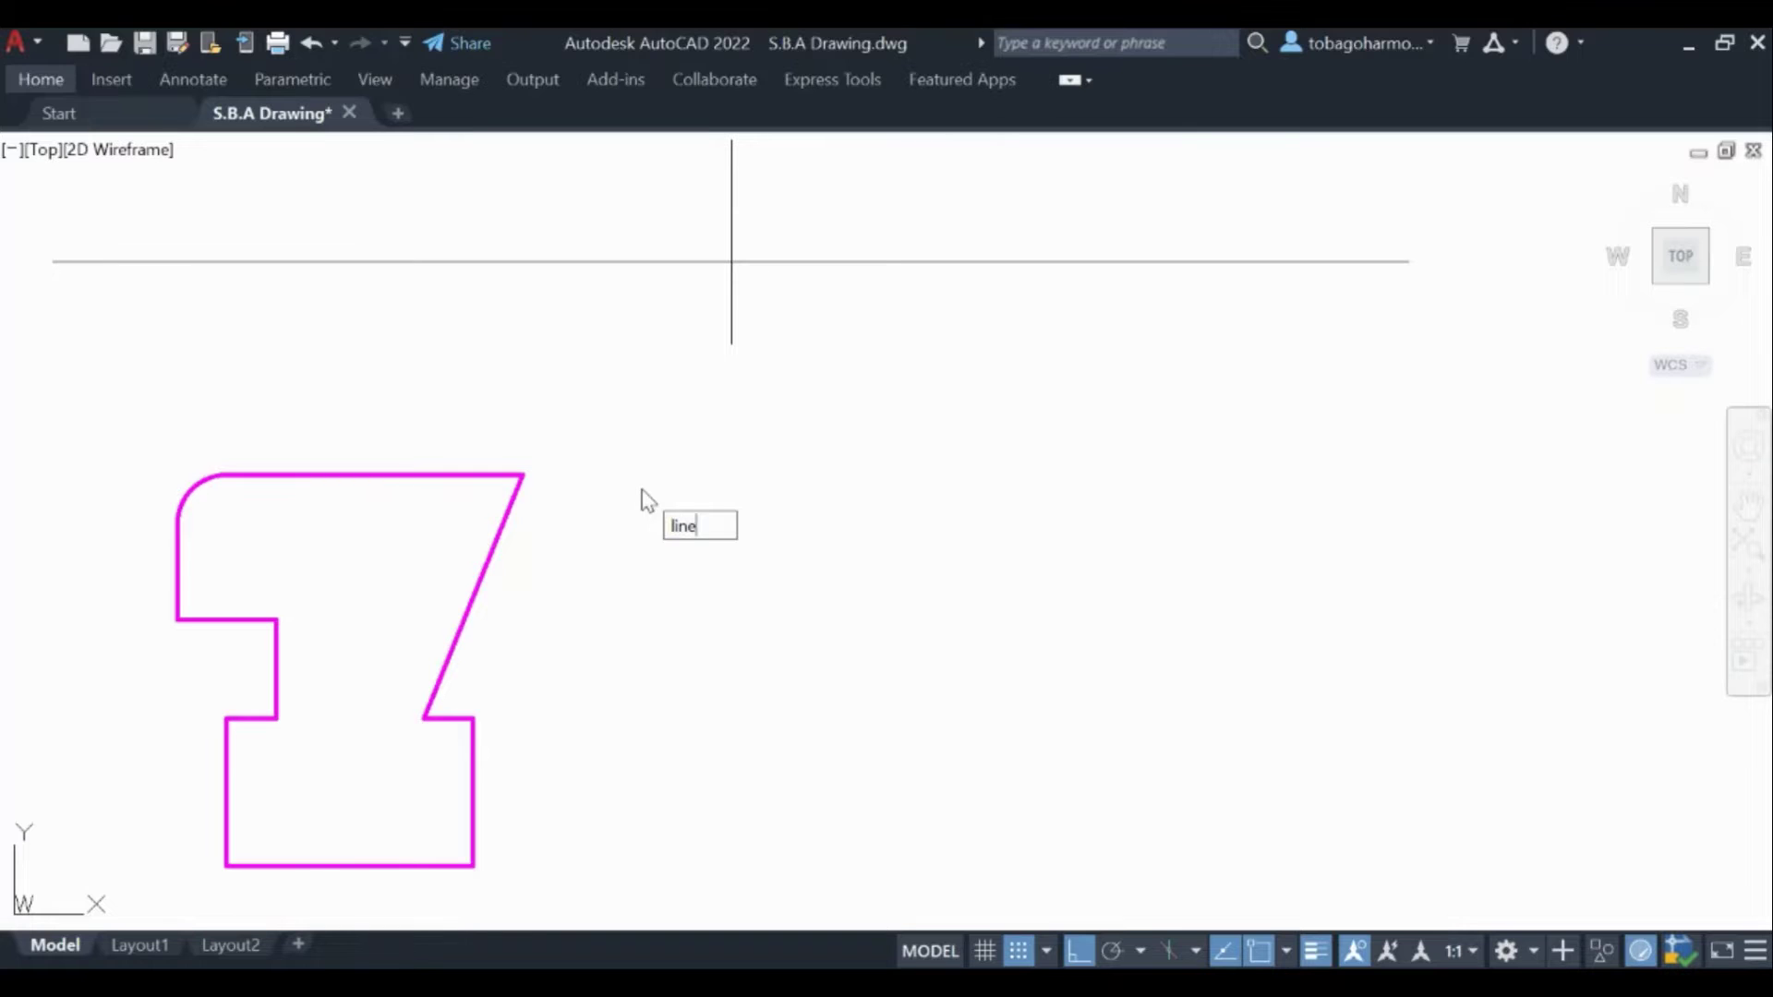
# Step: Draw lines from the profile's top-right corner and the notch's lower inner corner to the vanishing point
pyautogui.press('Return')
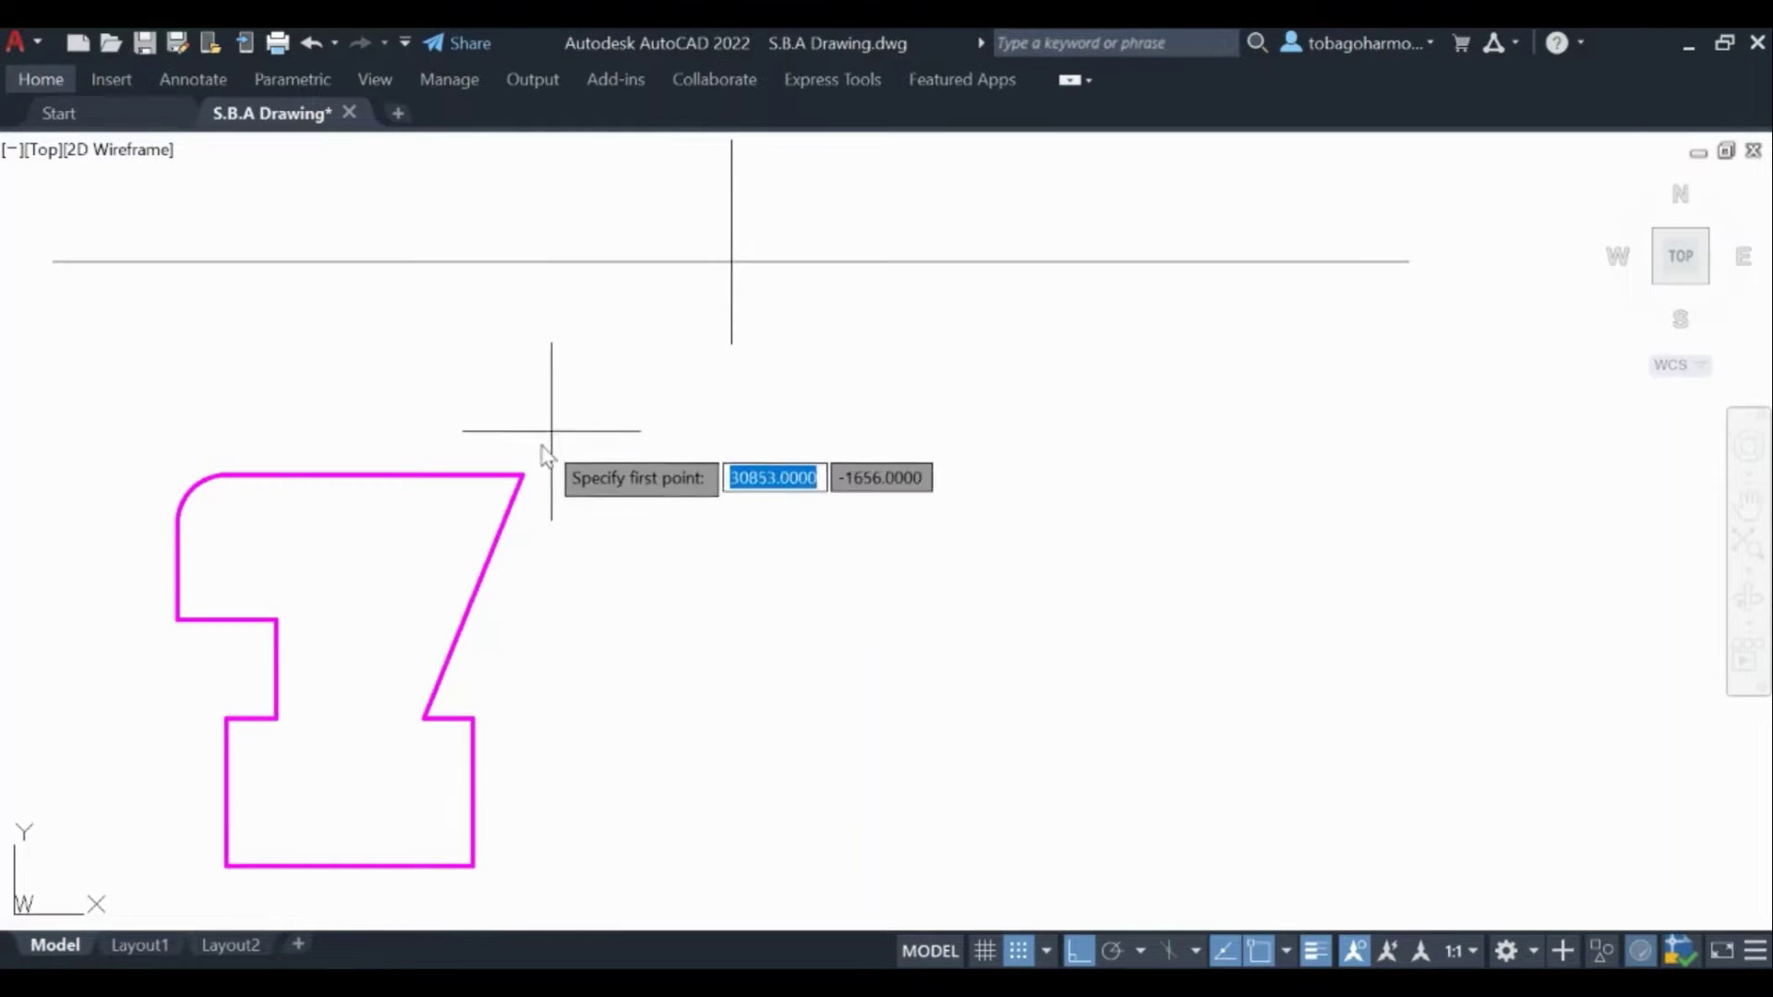
pyautogui.click(524, 476)
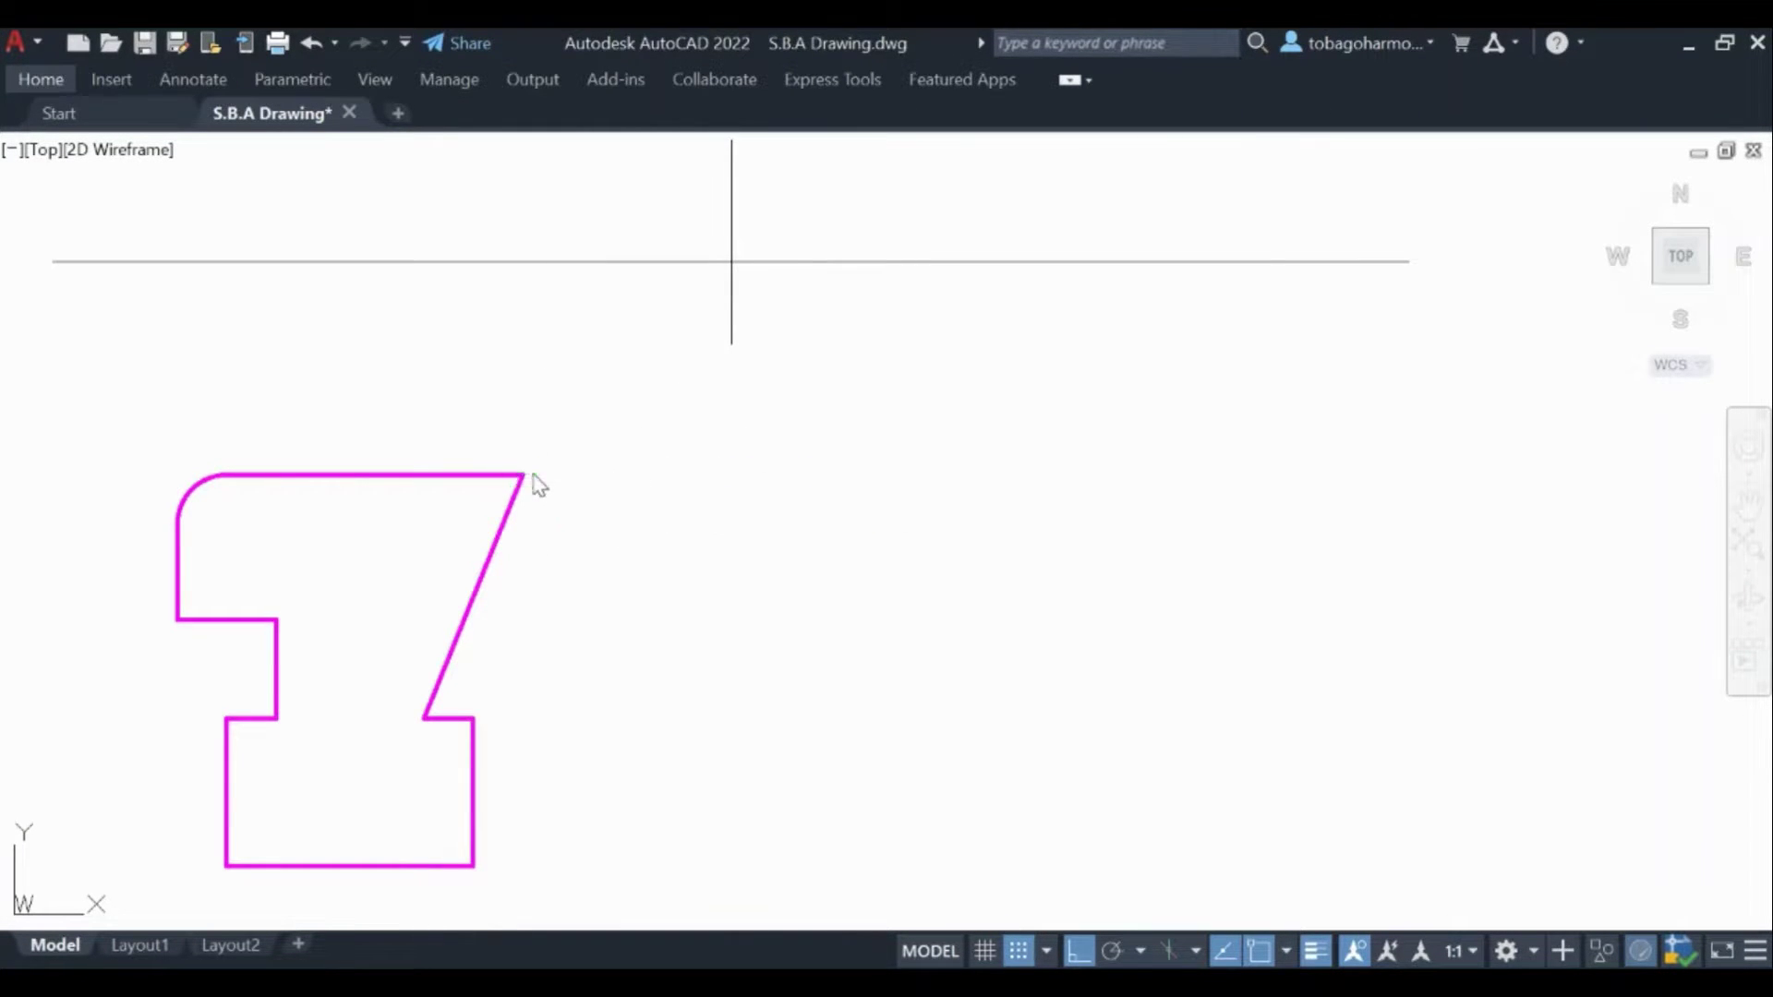
pyautogui.click(731, 261)
pyautogui.press('Return')
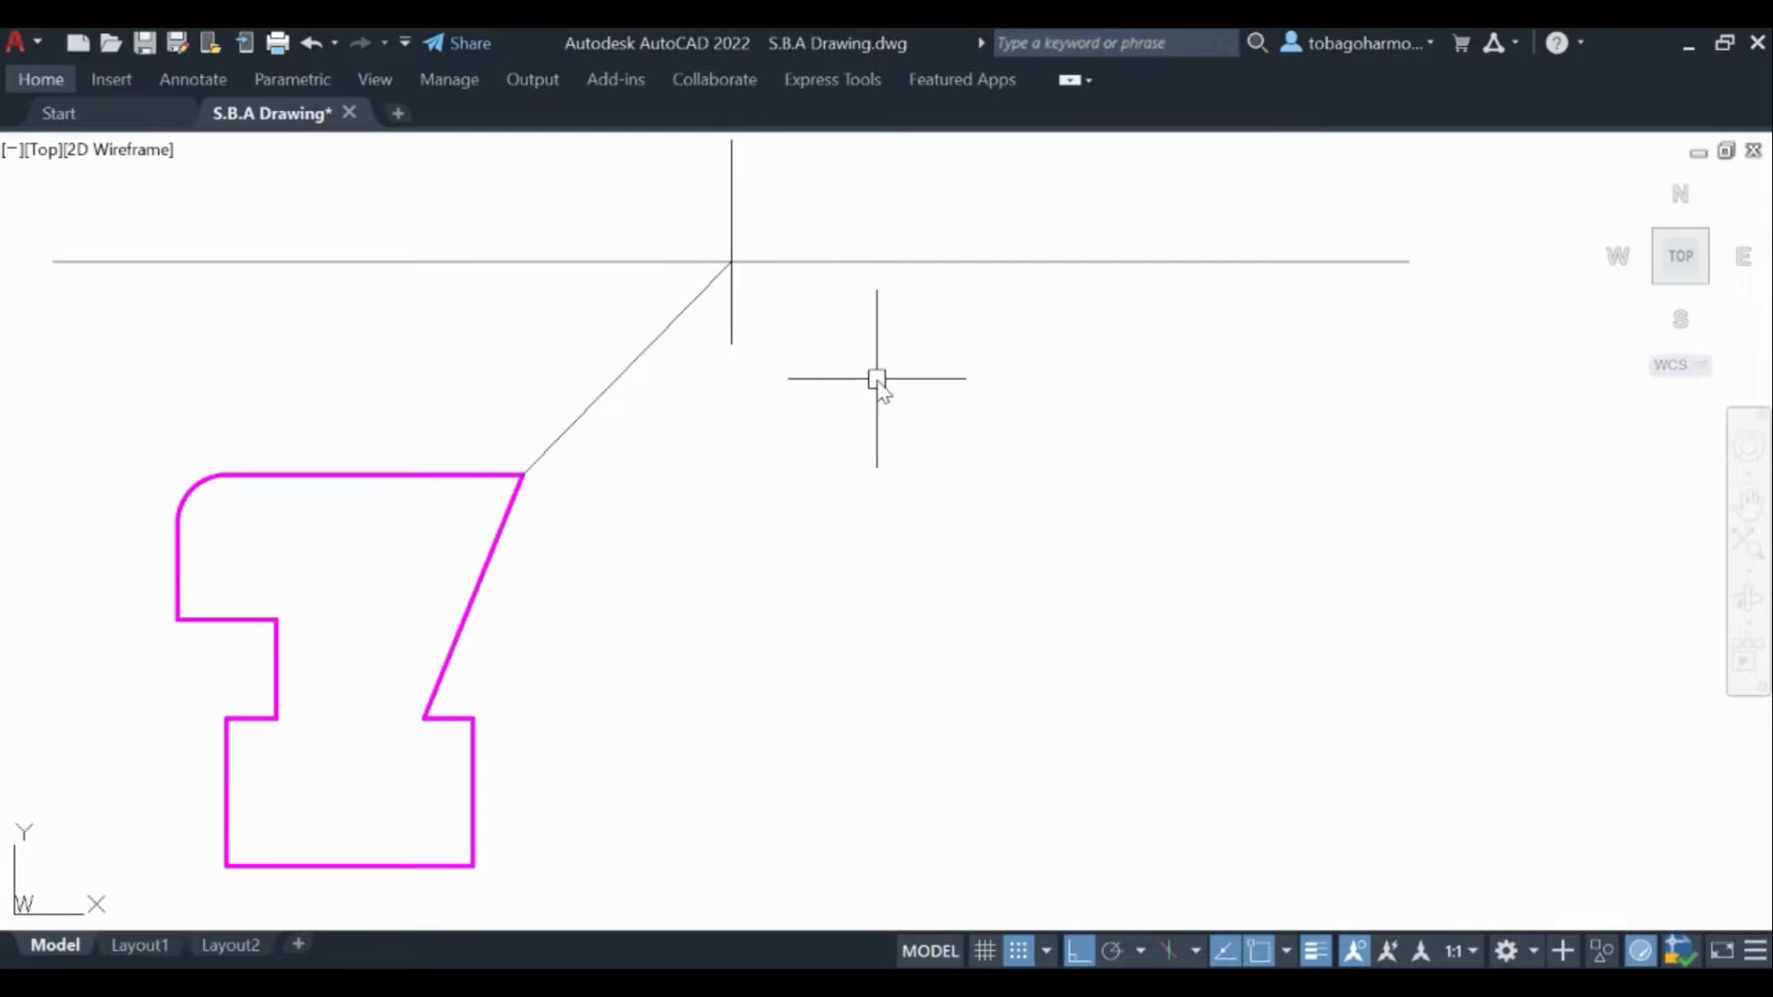
pyautogui.rightClick(846, 452)
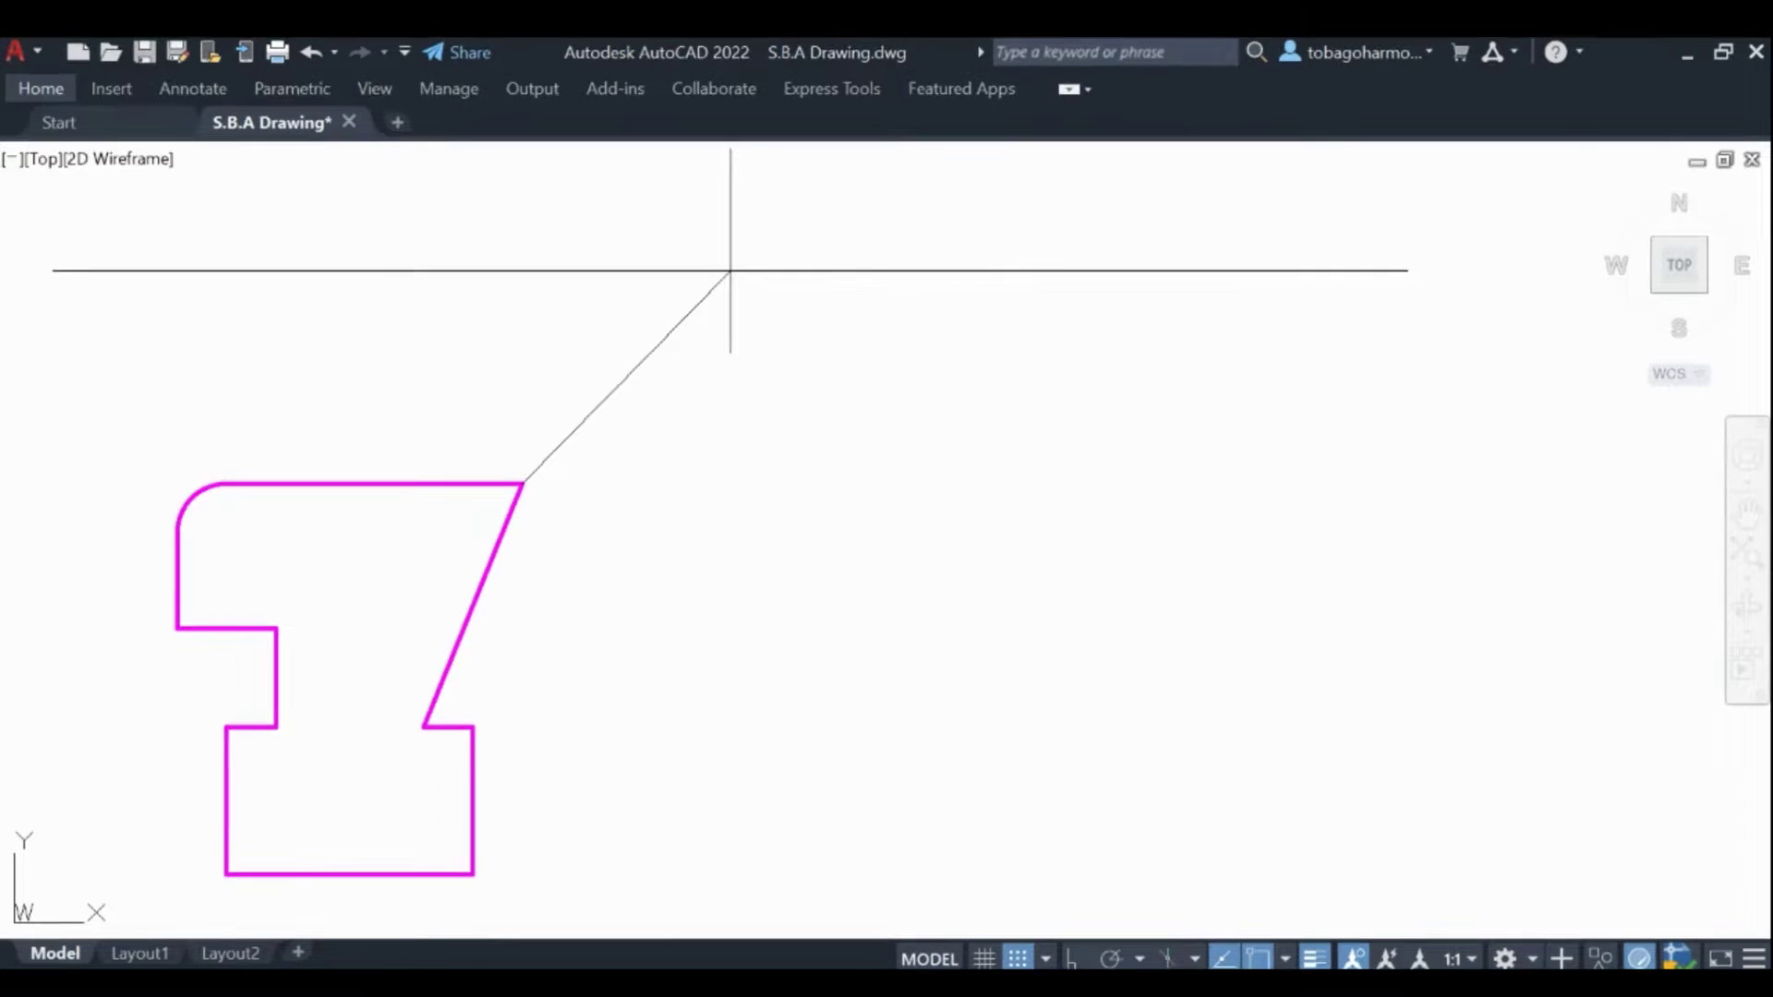
pyautogui.click(859, 466)
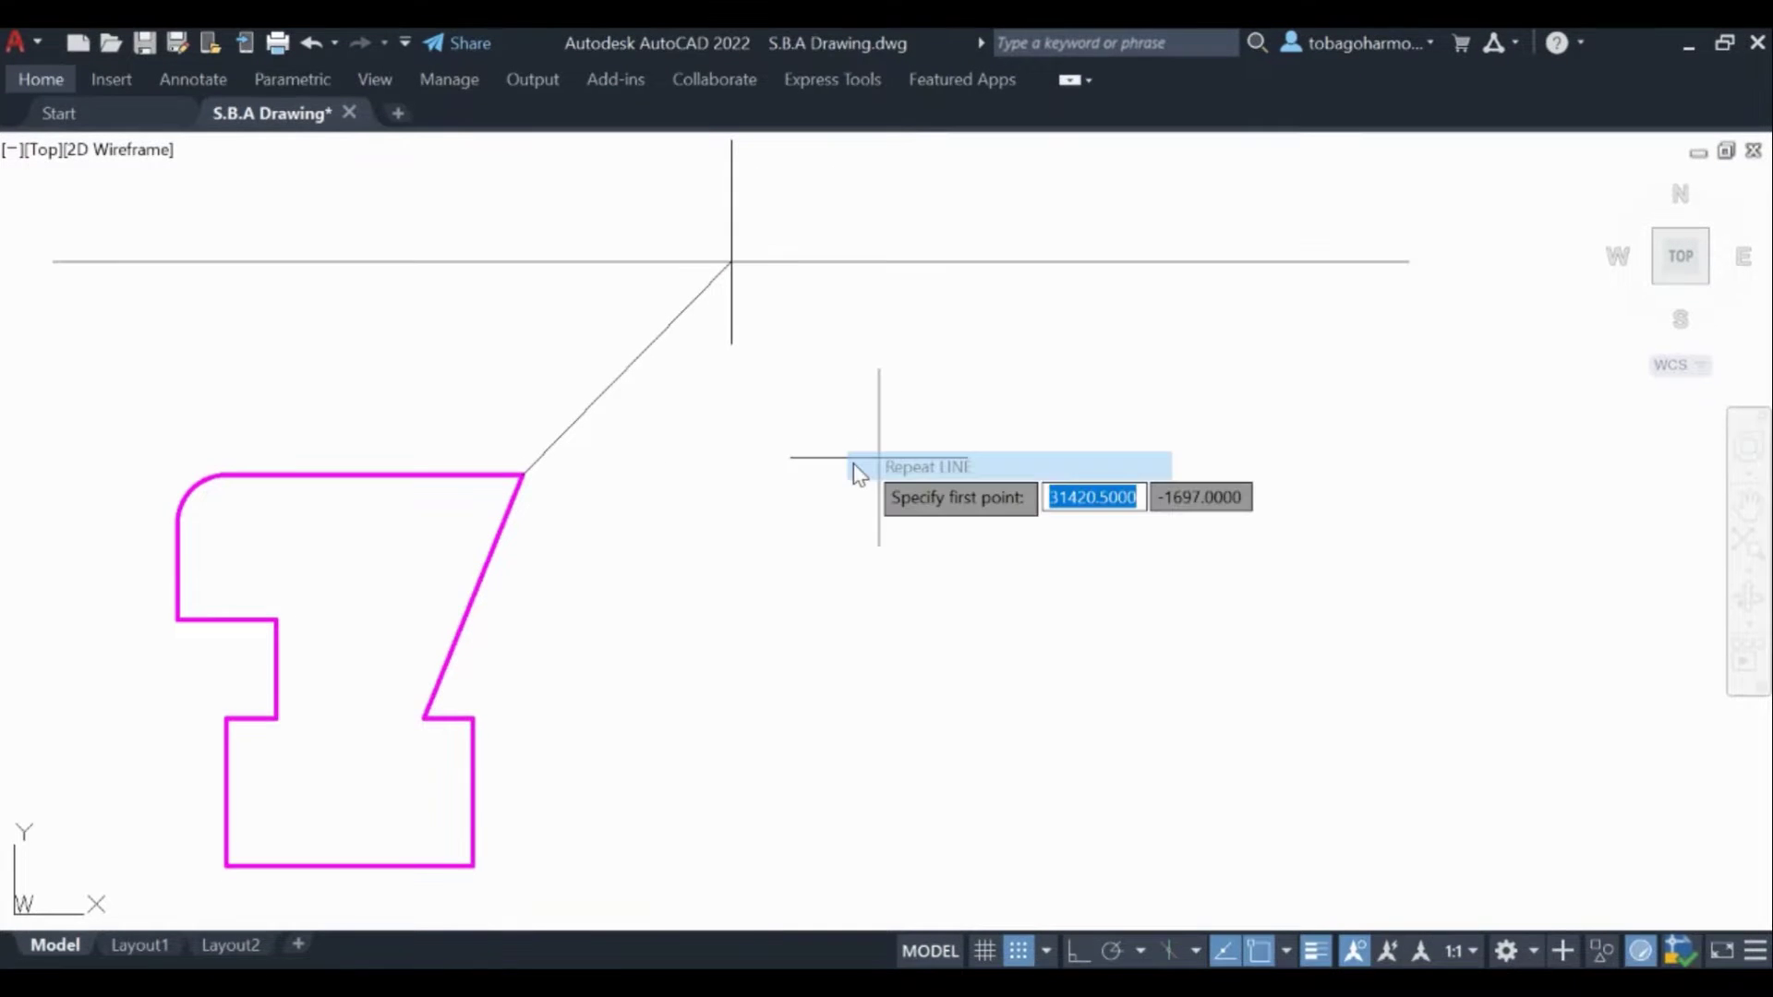
pyautogui.click(424, 718)
pyautogui.click(731, 262)
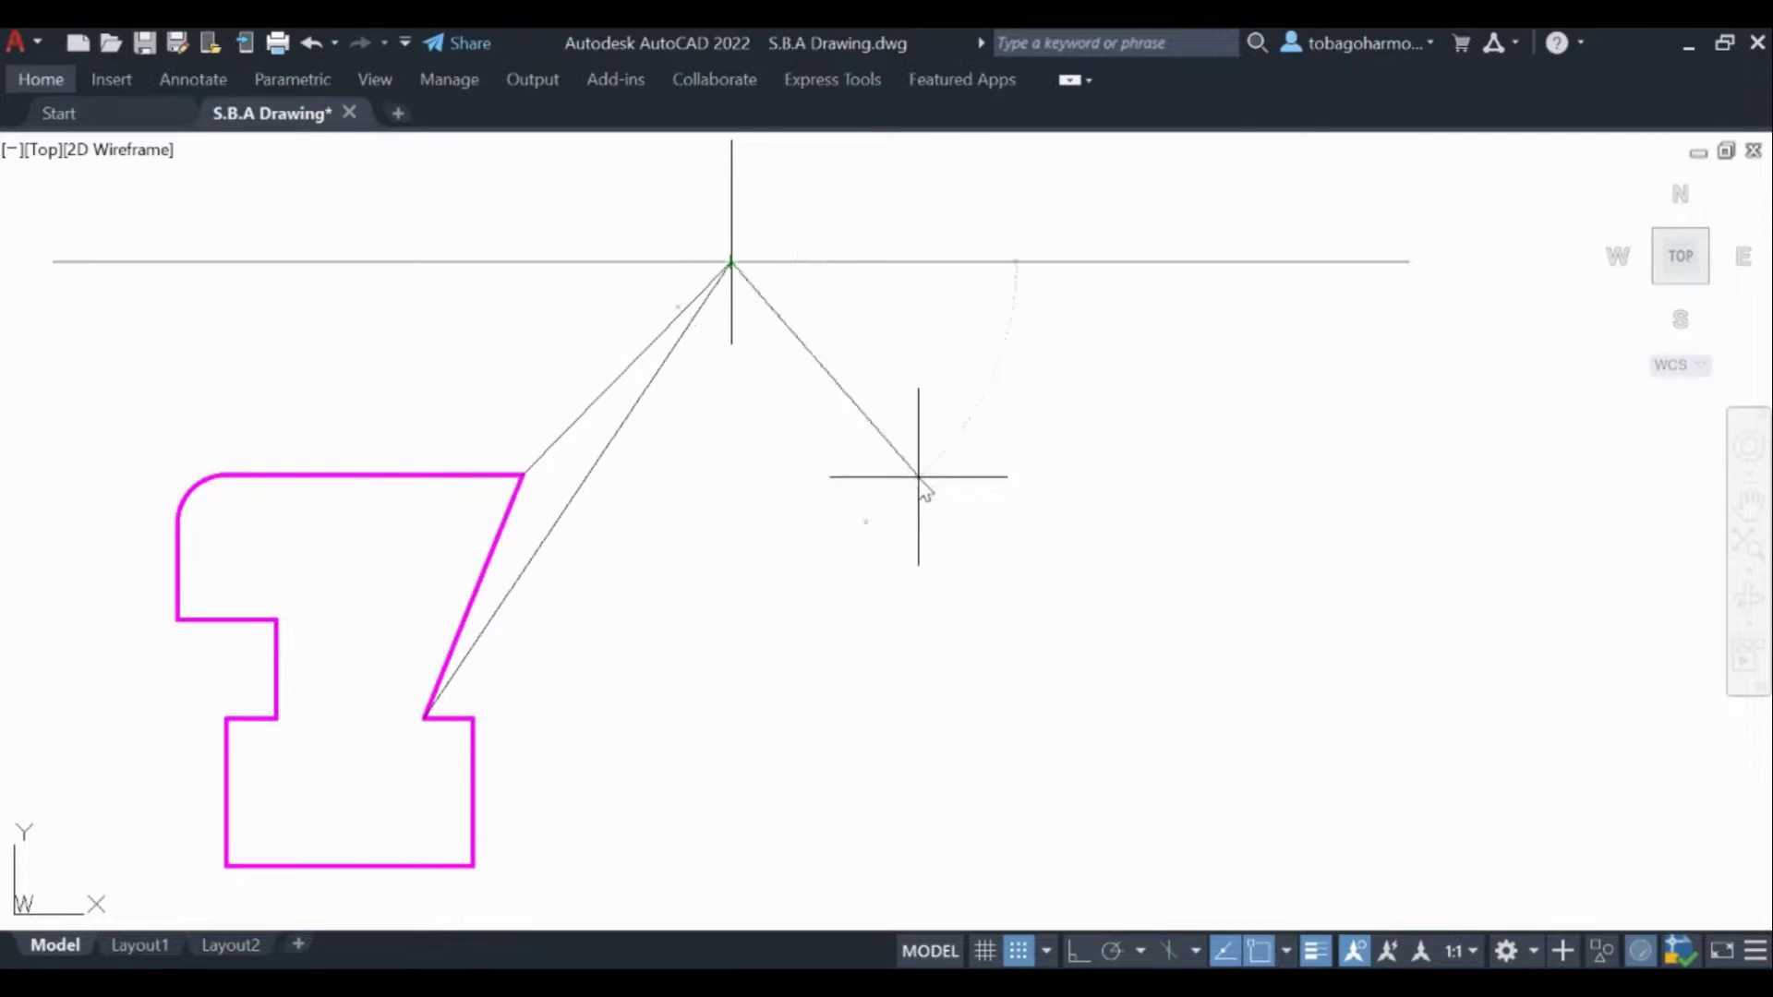
pyautogui.press('Return')
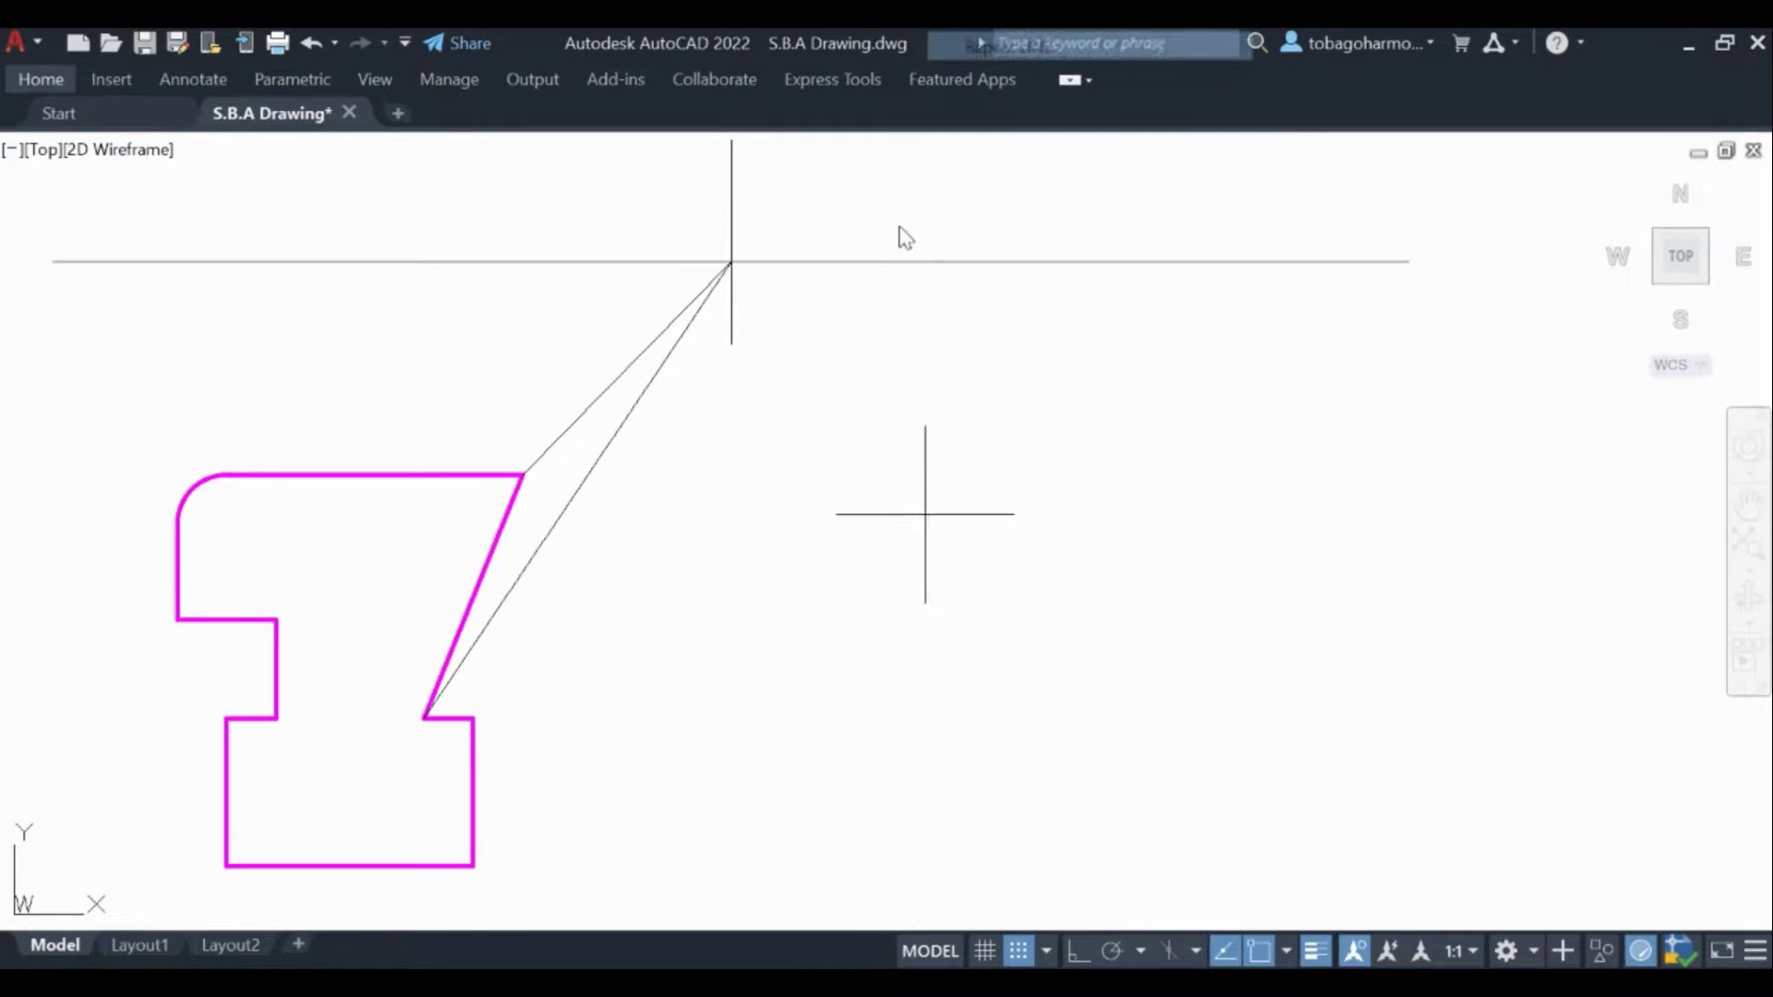
# Step: Draw lines from the lower step's top-right corner and the bottom-right corner to the vanishing point
pyautogui.press('Return')
pyautogui.click(473, 726)
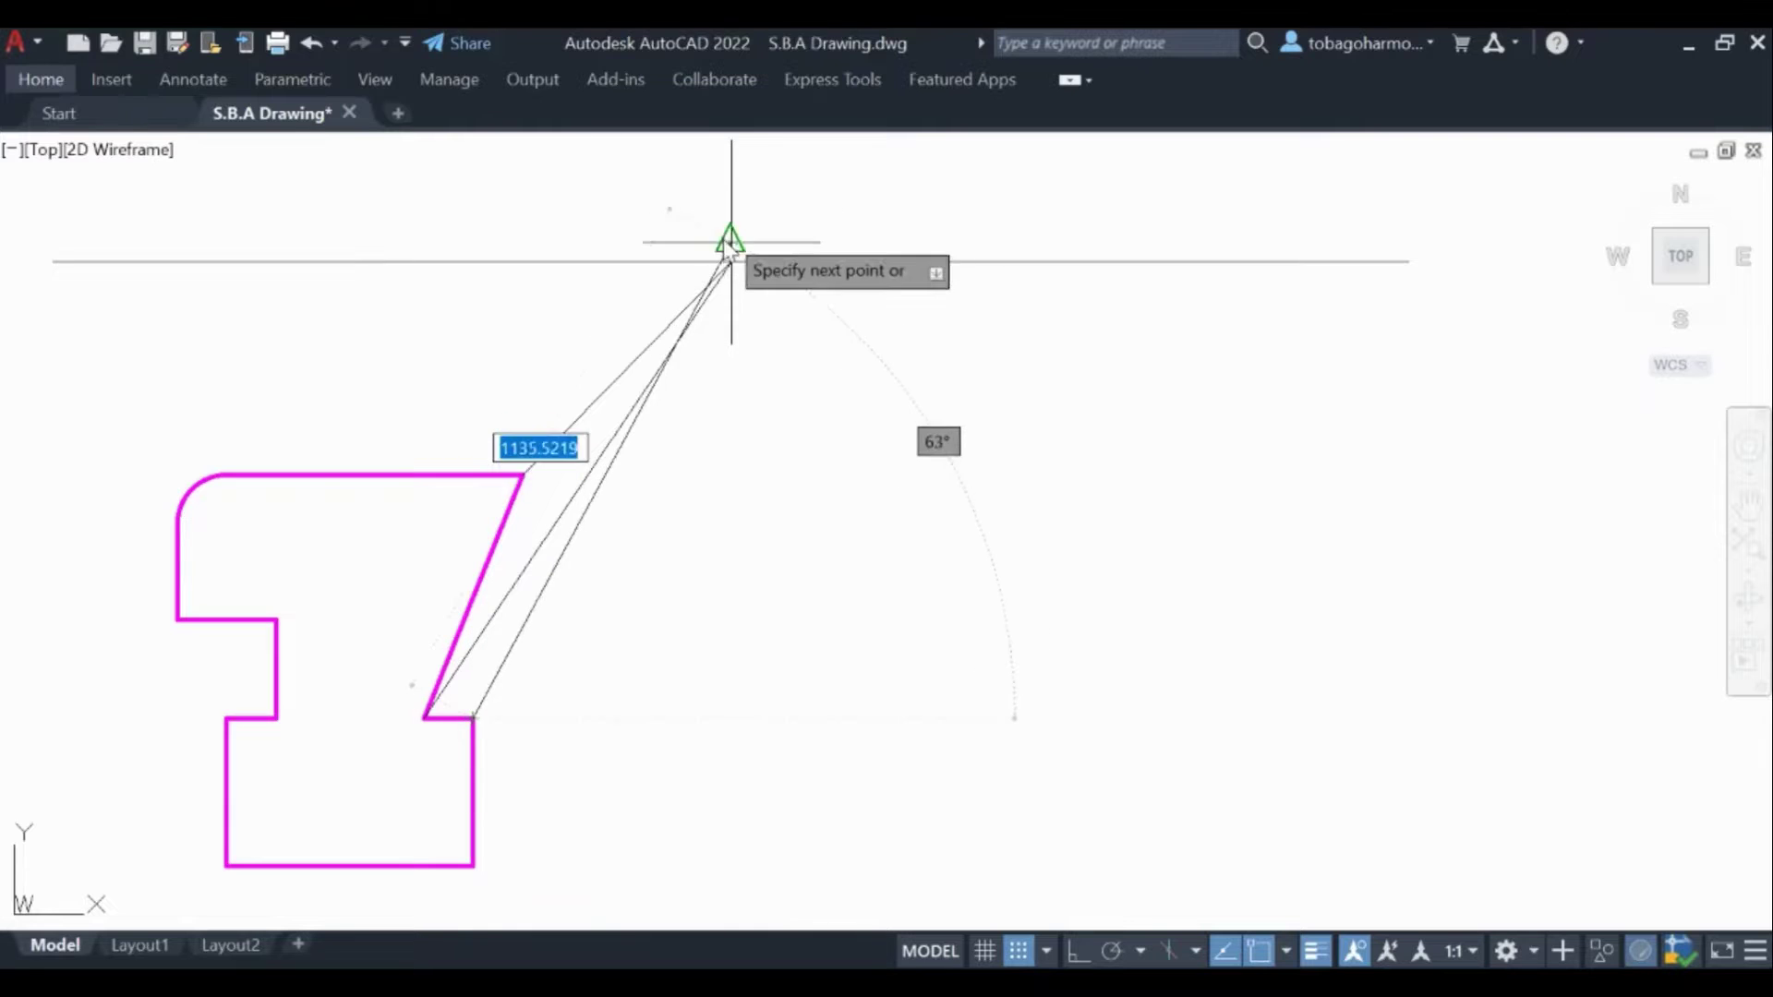
pyautogui.click(730, 262)
pyautogui.press('Return')
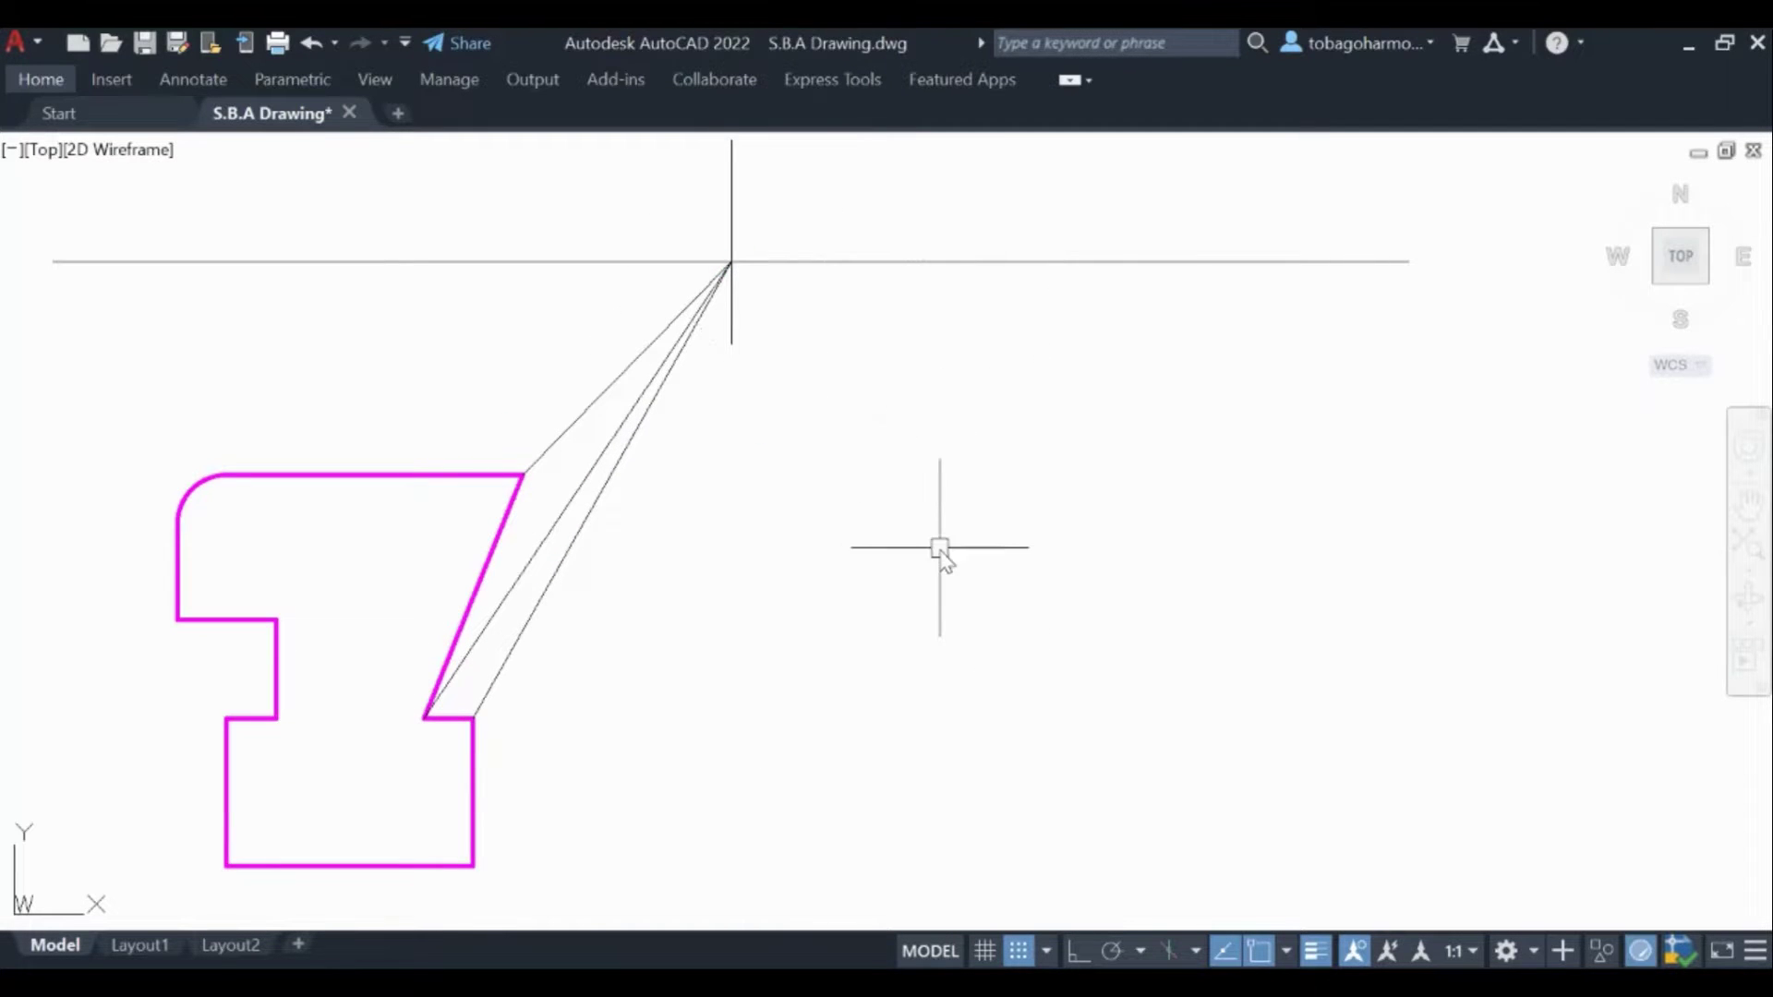
pyautogui.press('Return')
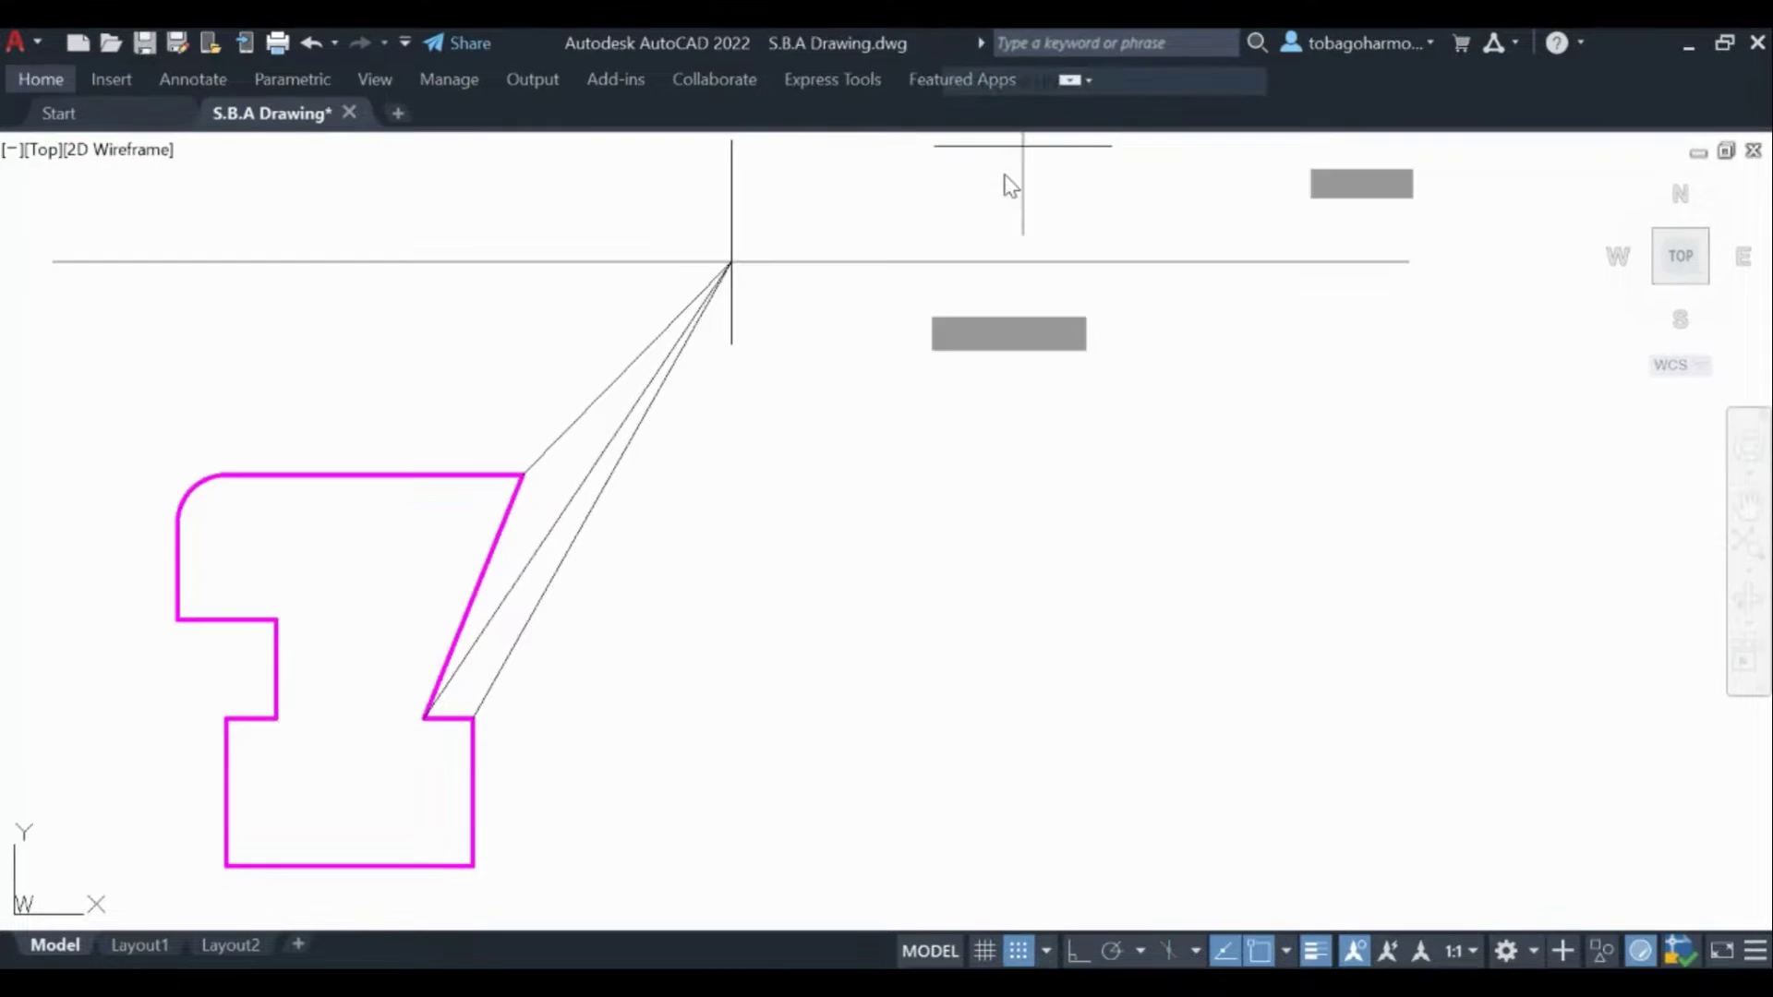
pyautogui.click(473, 875)
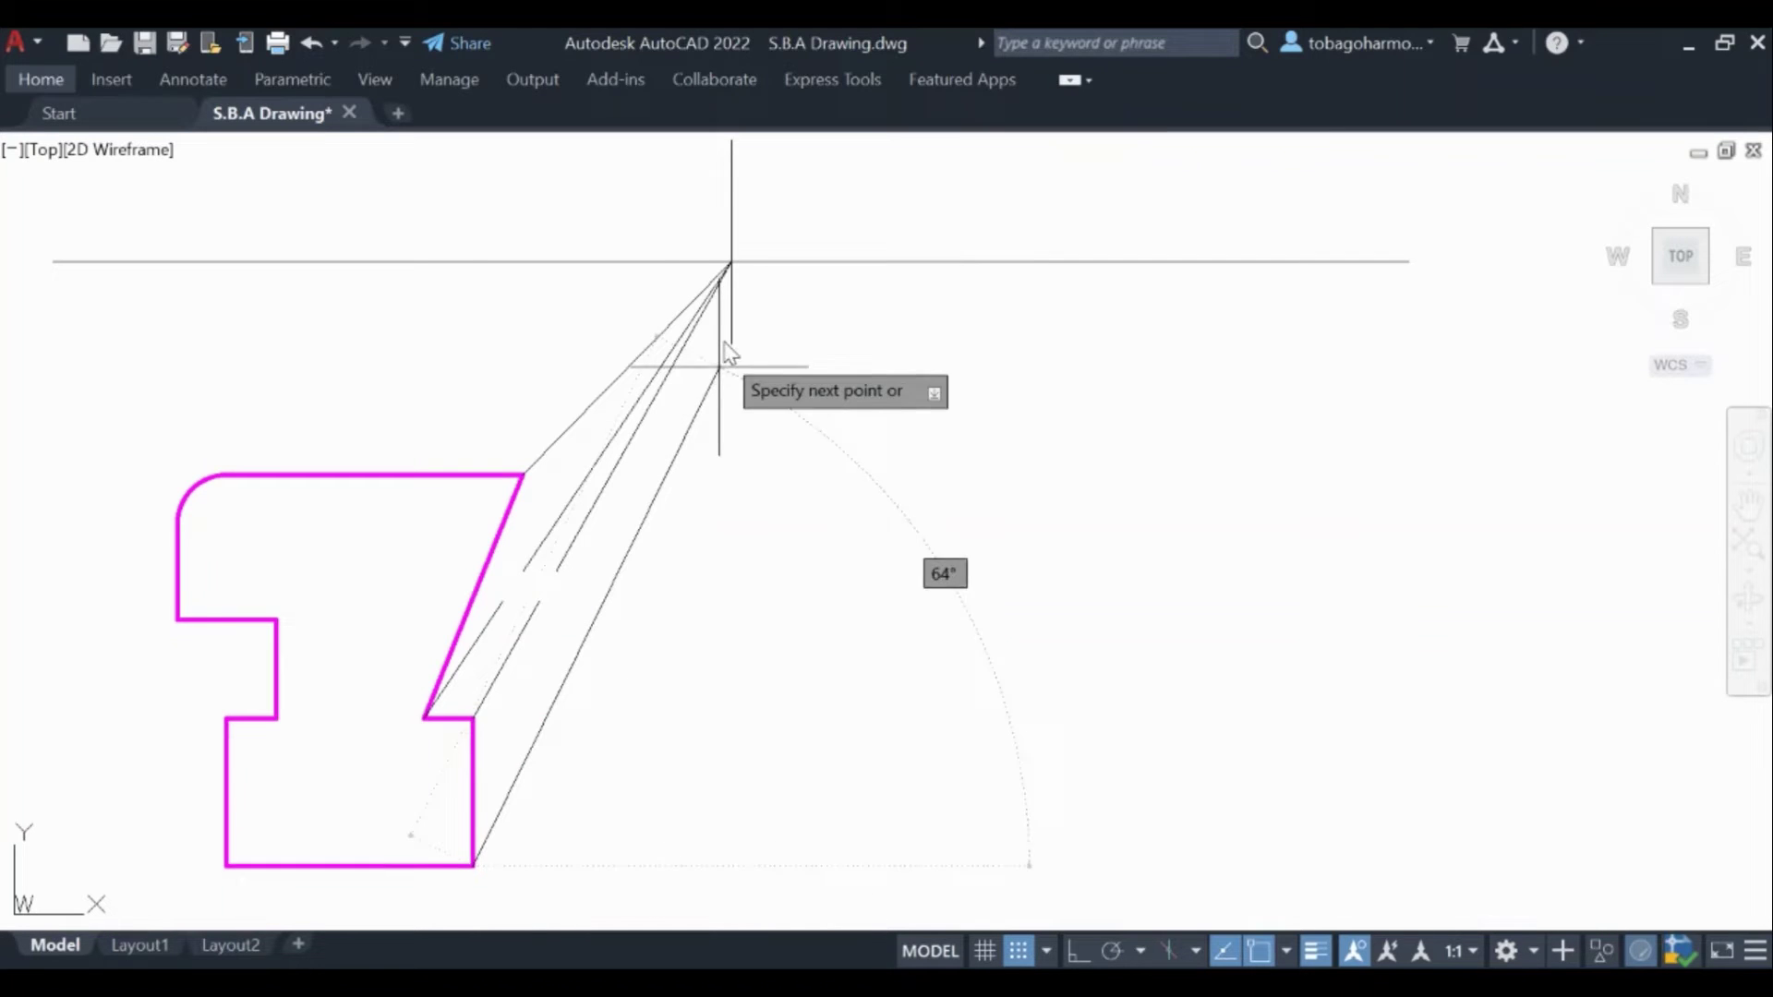
pyautogui.click(731, 263)
pyautogui.press('Return')
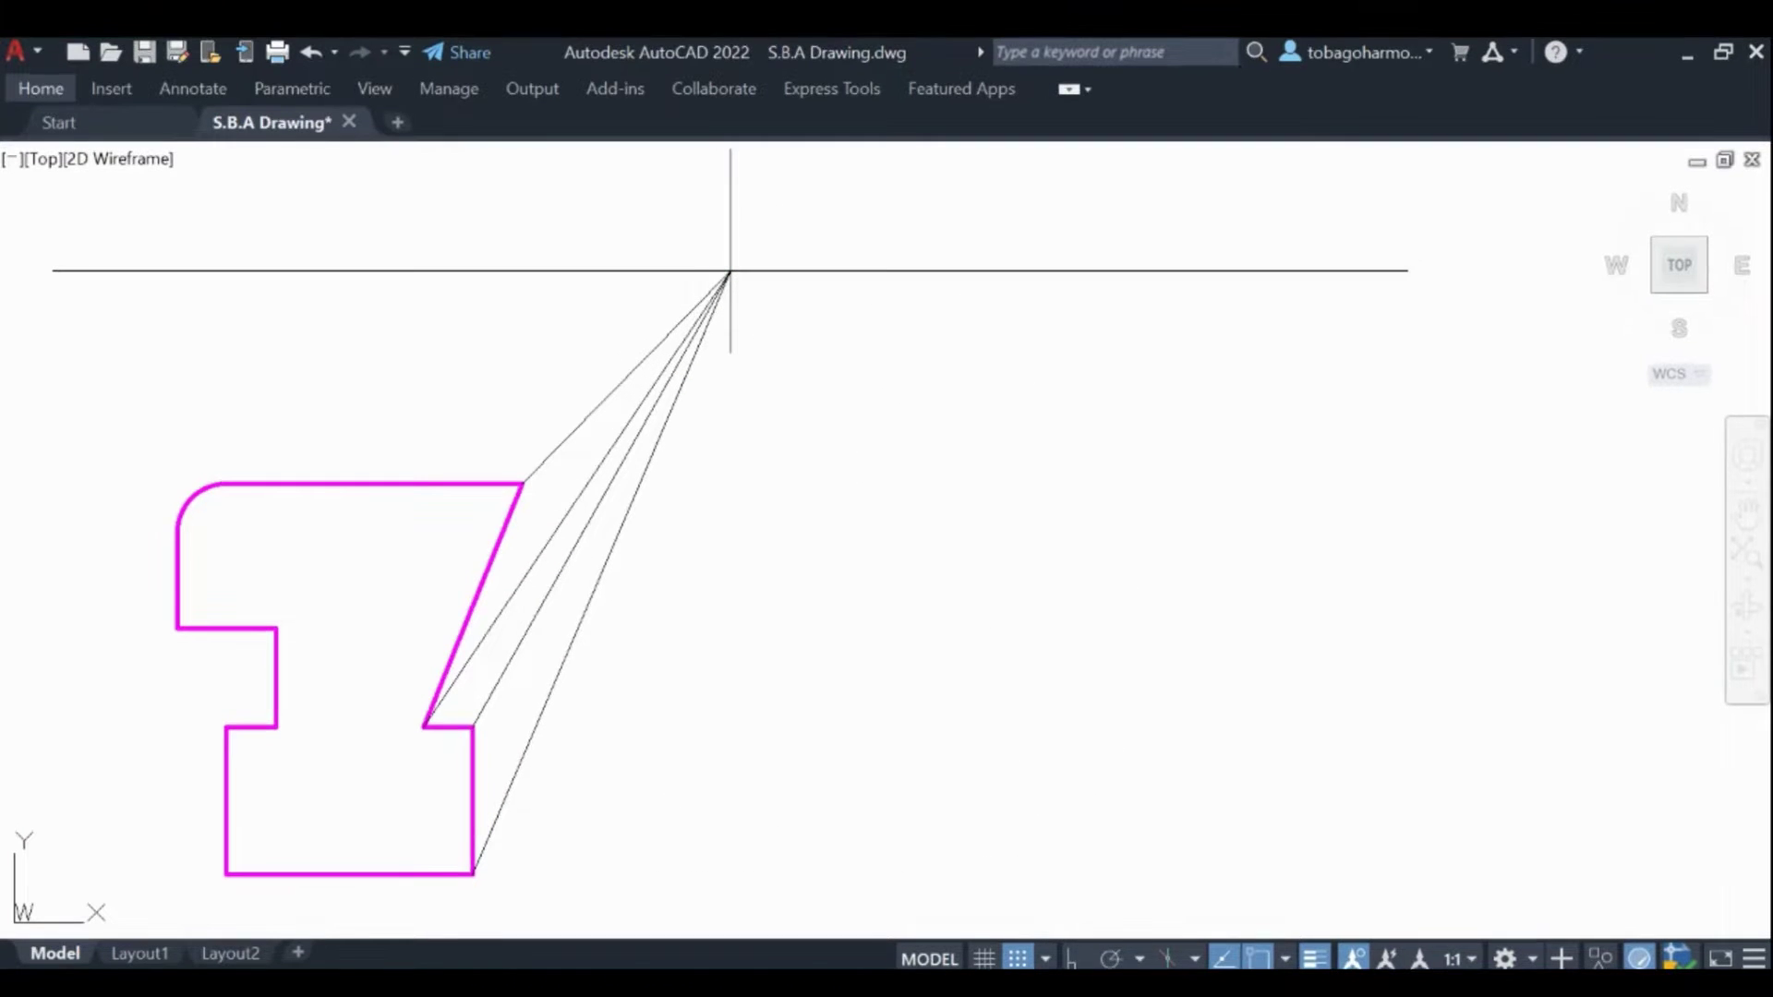
# Step: Draw lines from the lower step's top-left corner and the left notch corner to the vanishing point
pyautogui.press('Return')
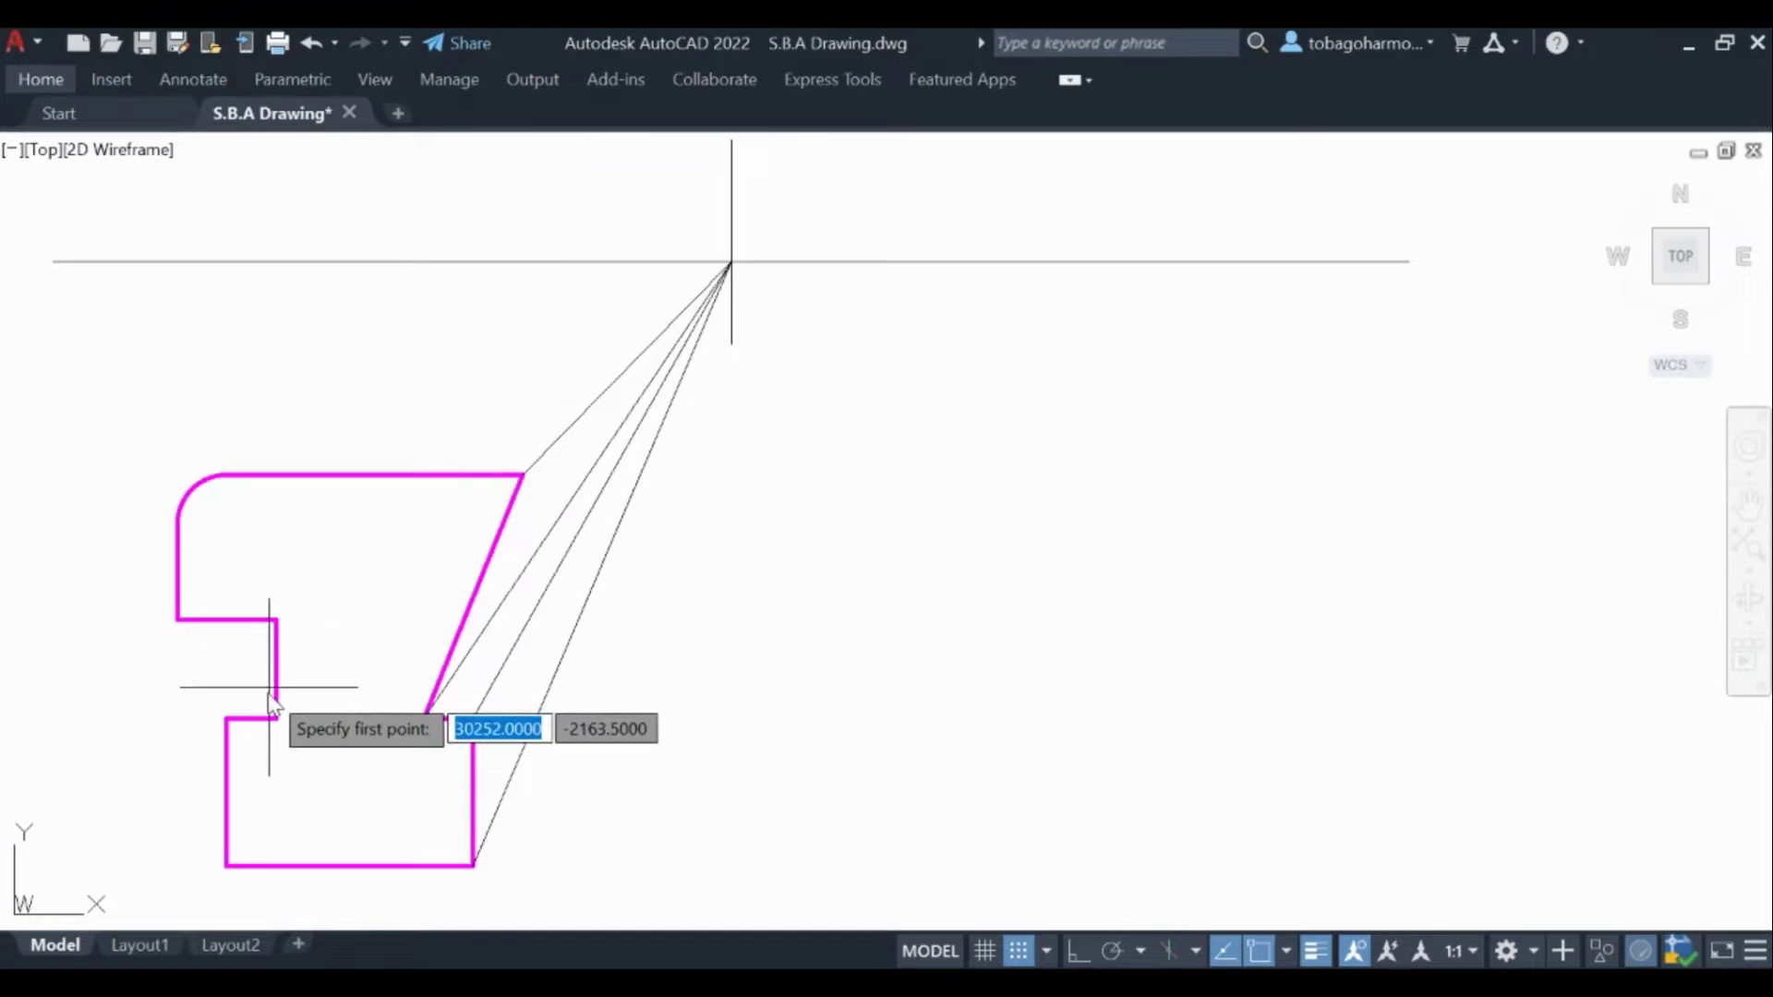
pyautogui.click(226, 718)
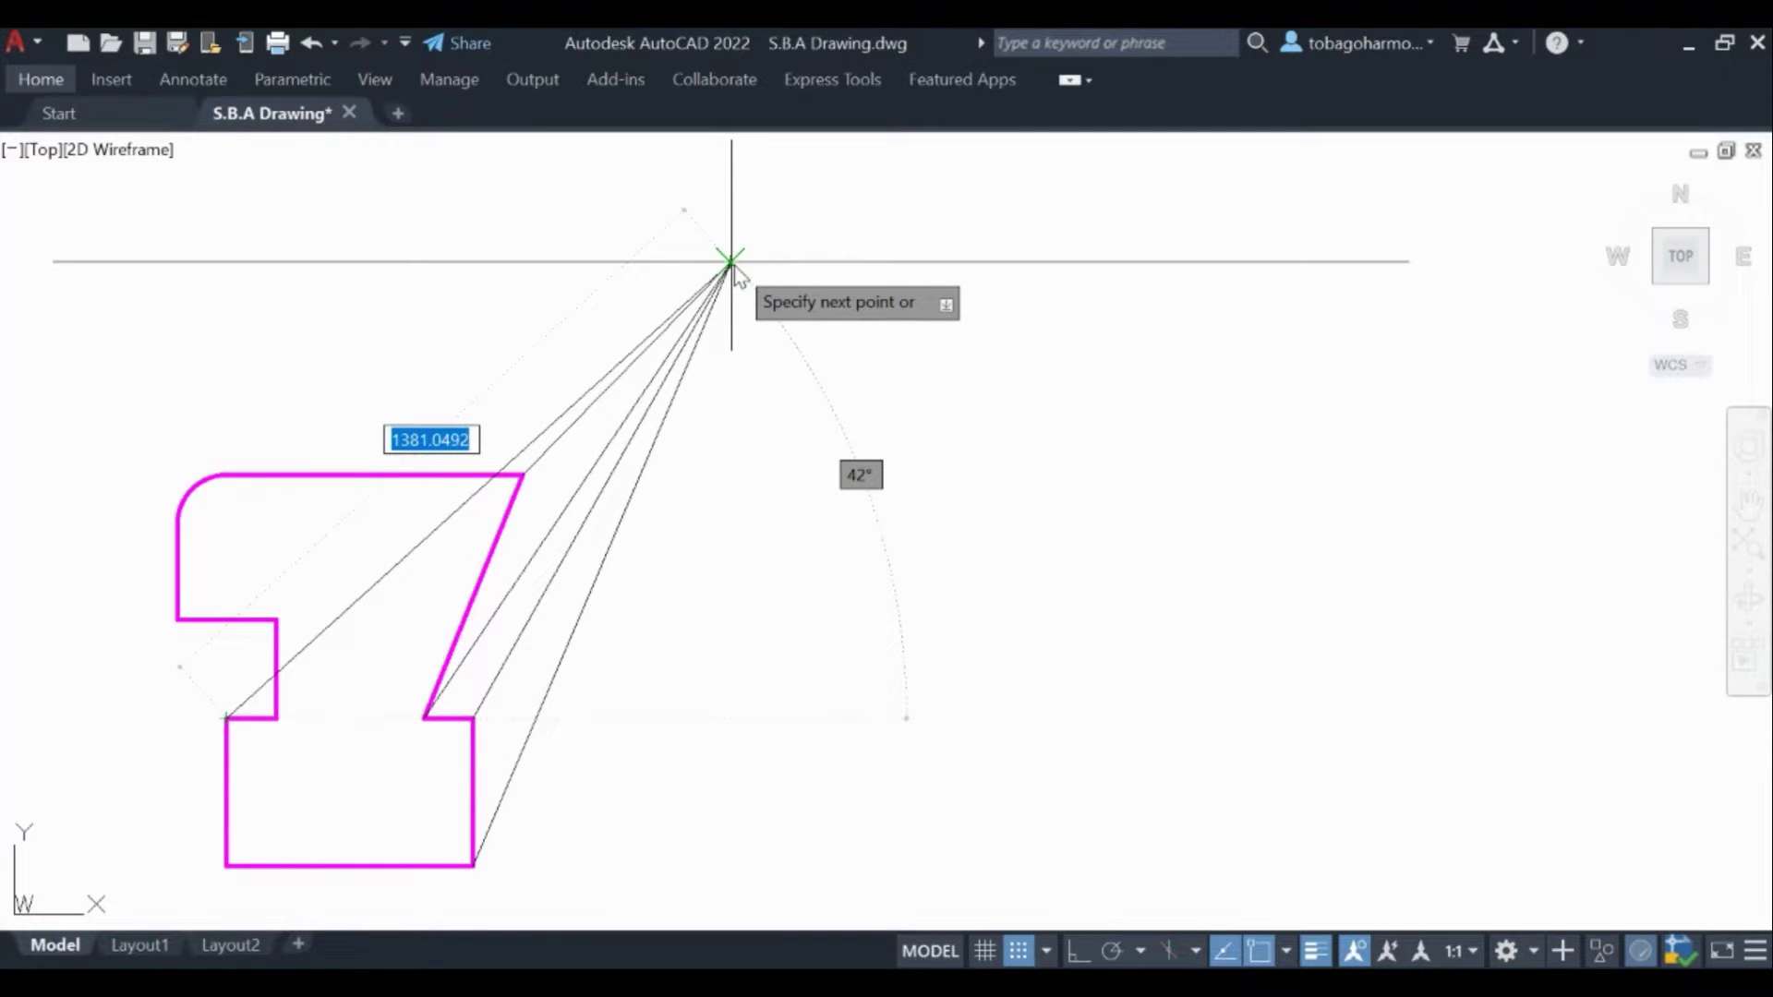
pyautogui.click(730, 264)
pyautogui.press('Return')
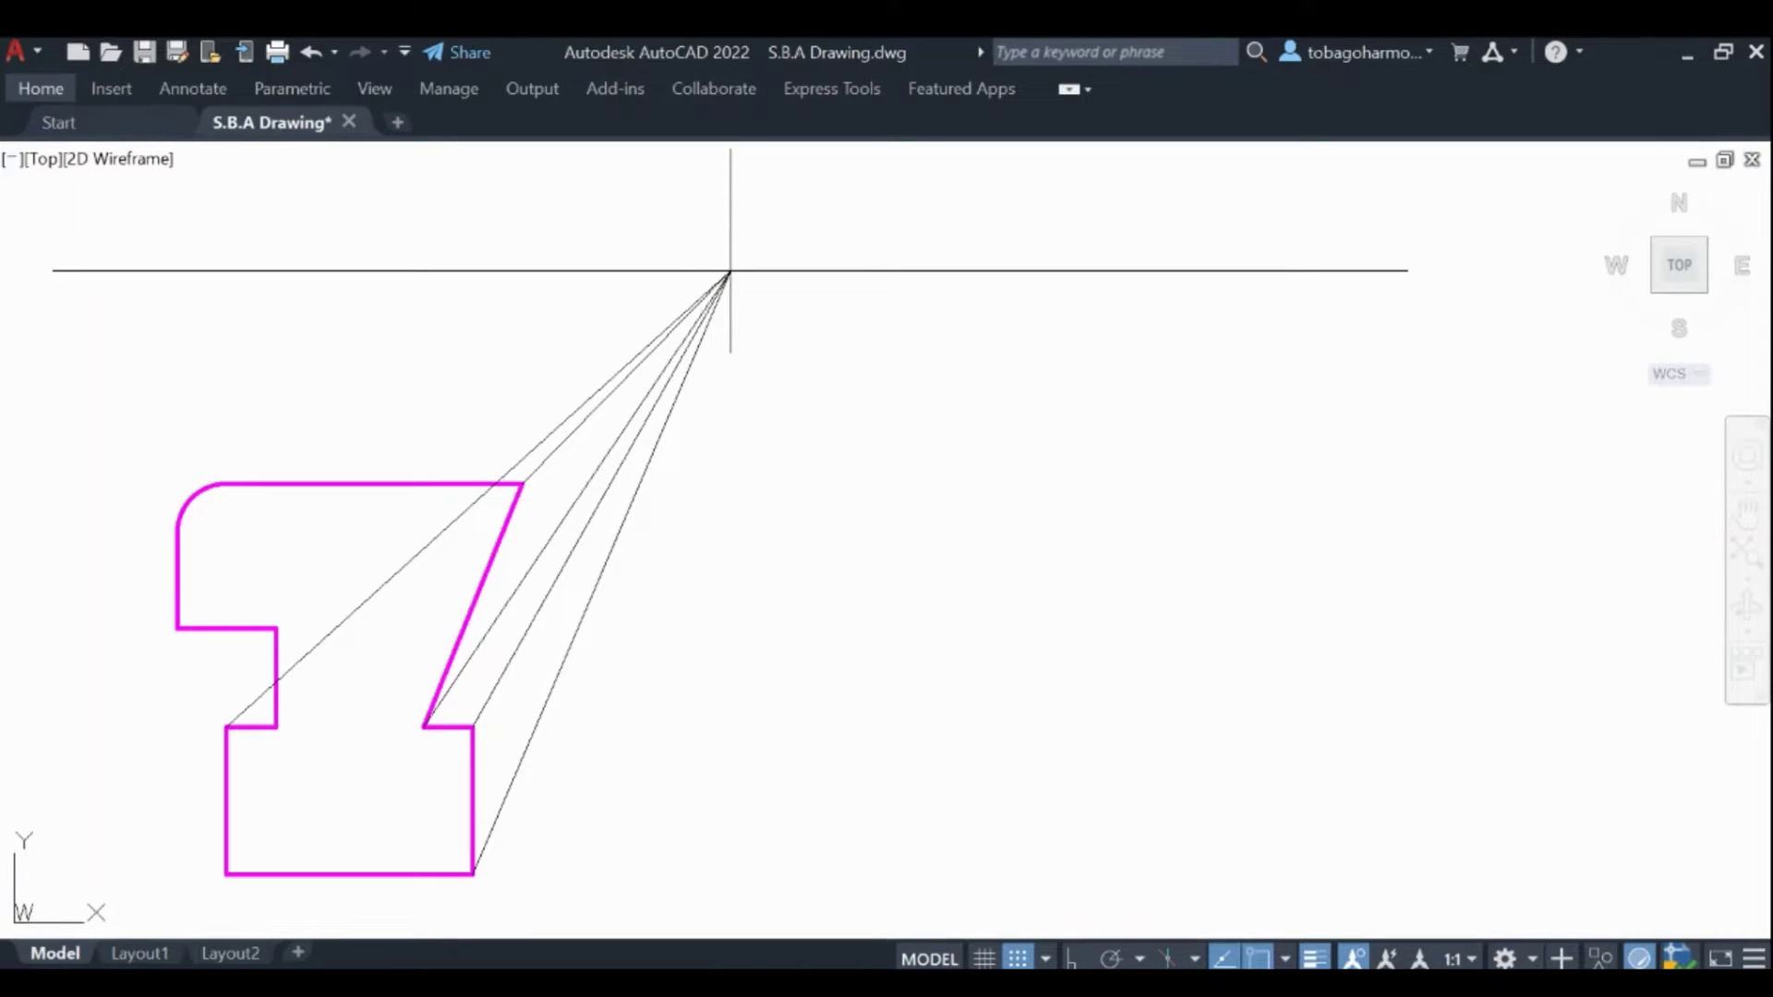
pyautogui.press('Return')
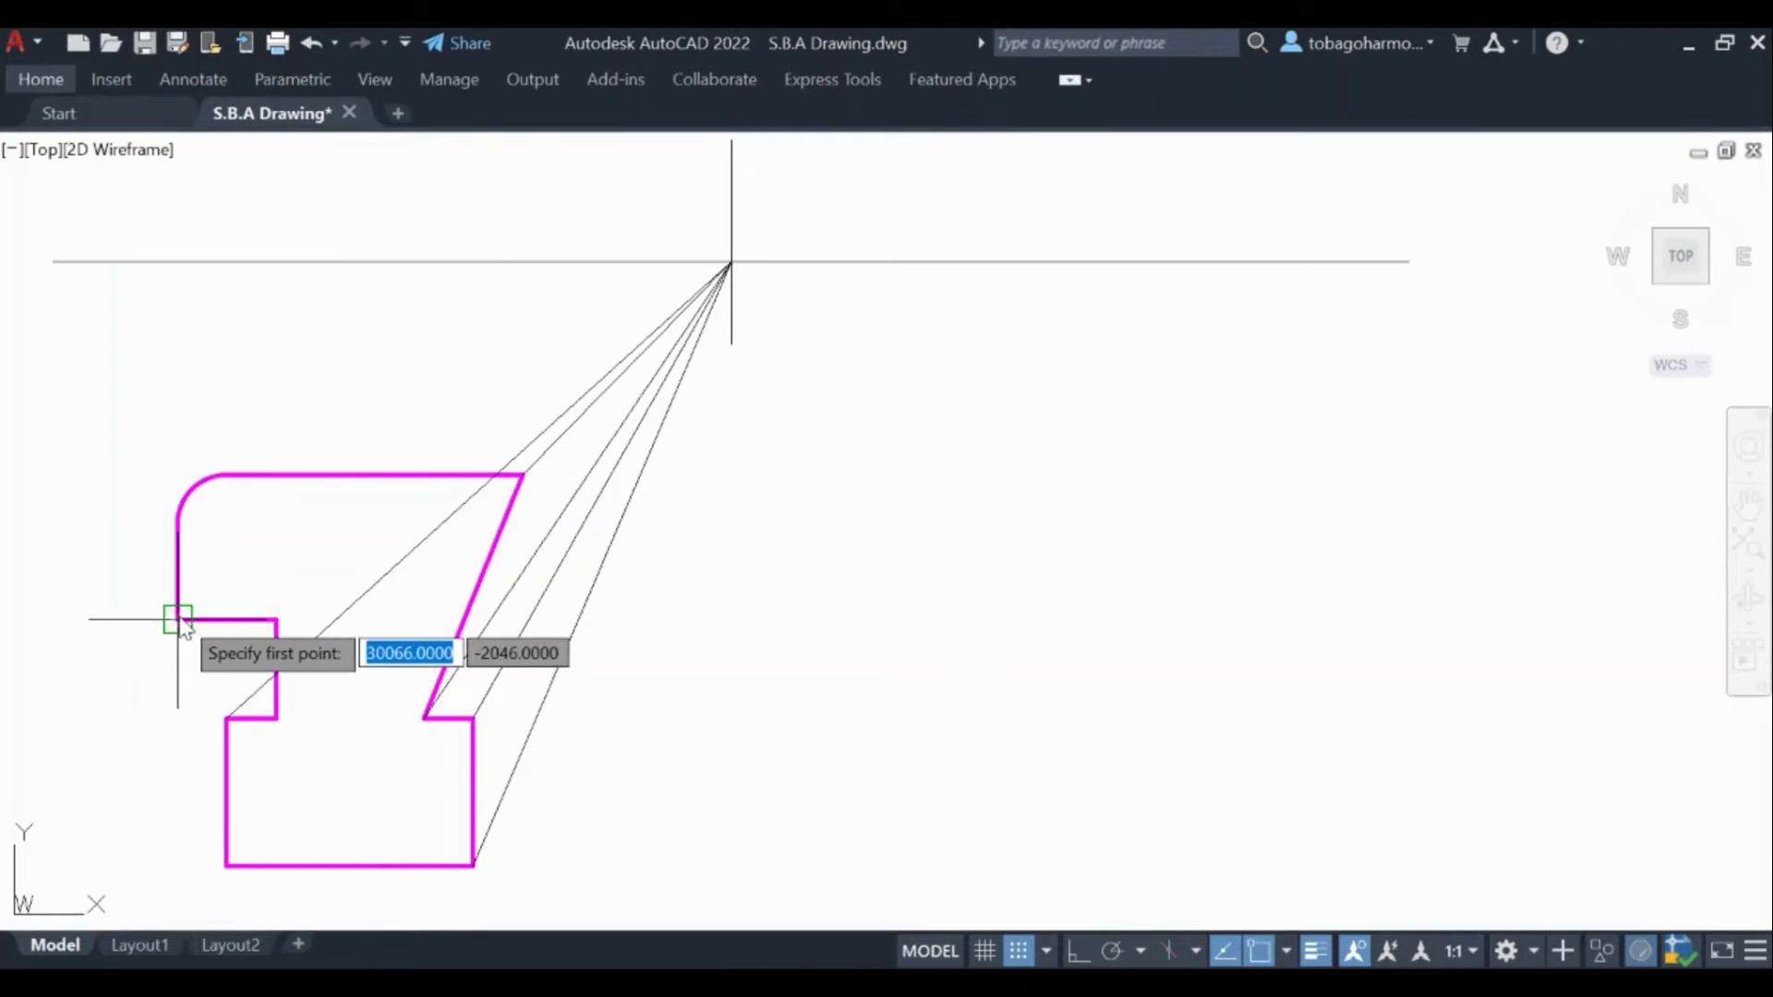
pyautogui.click(177, 628)
pyautogui.click(730, 264)
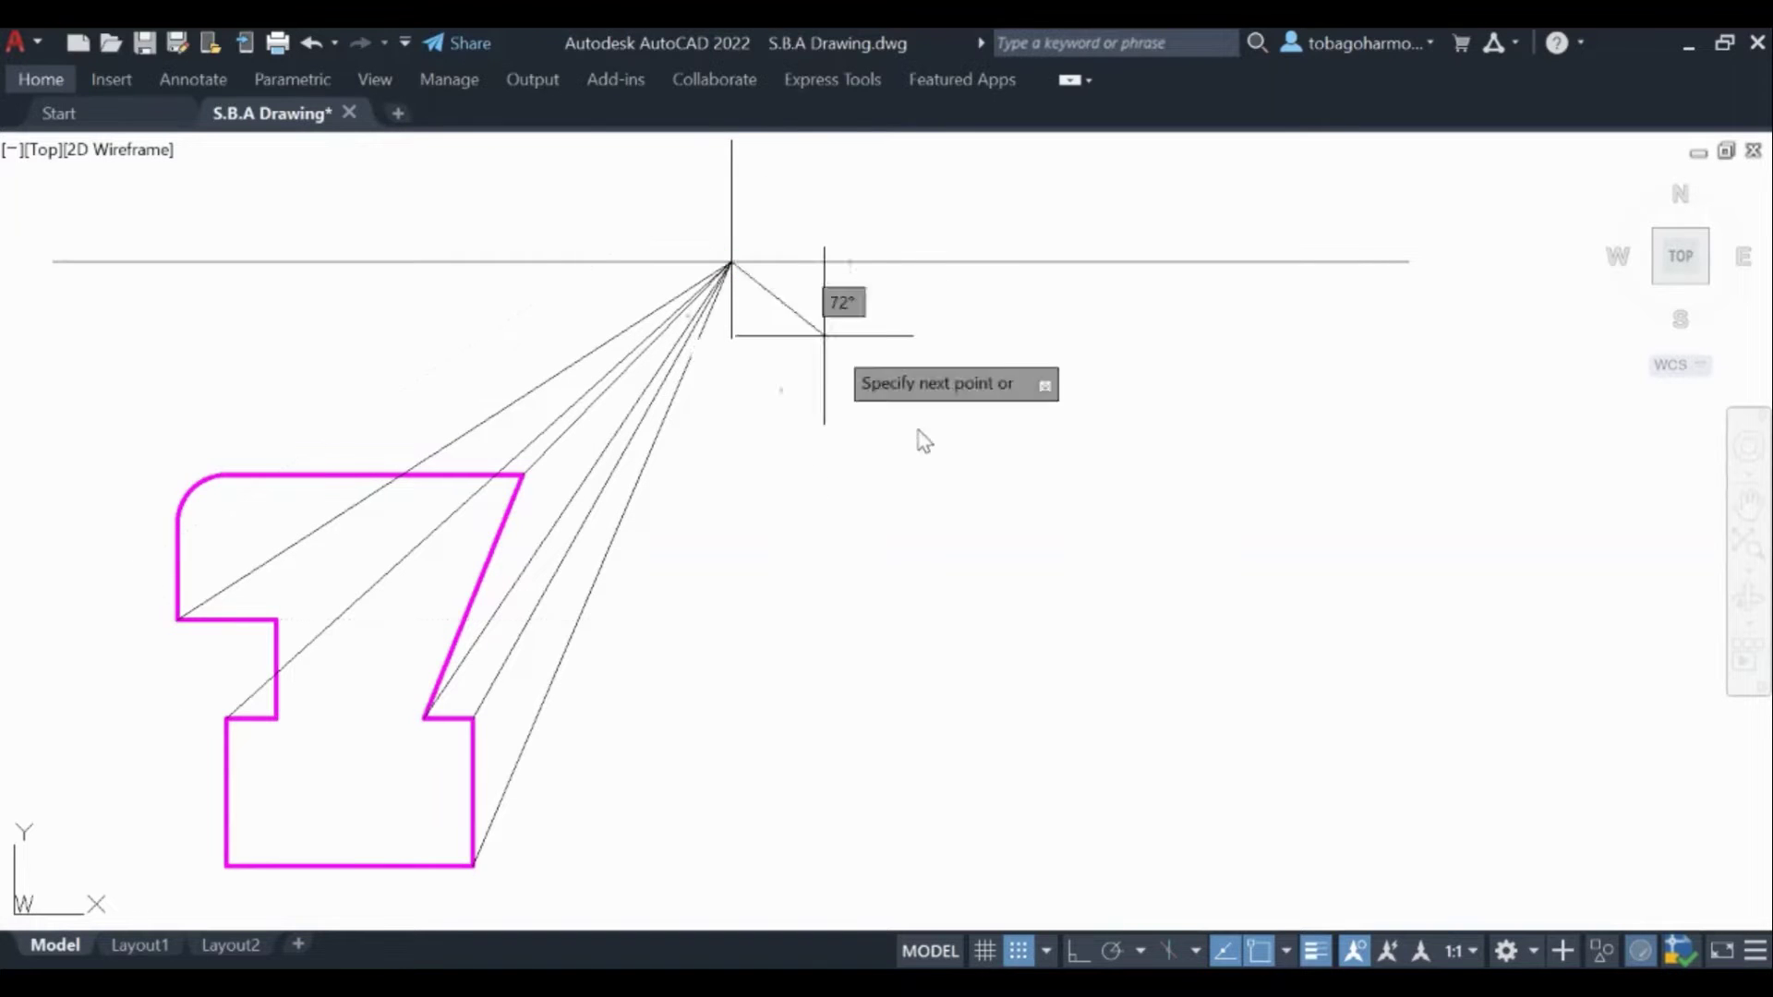
pyautogui.press('Return')
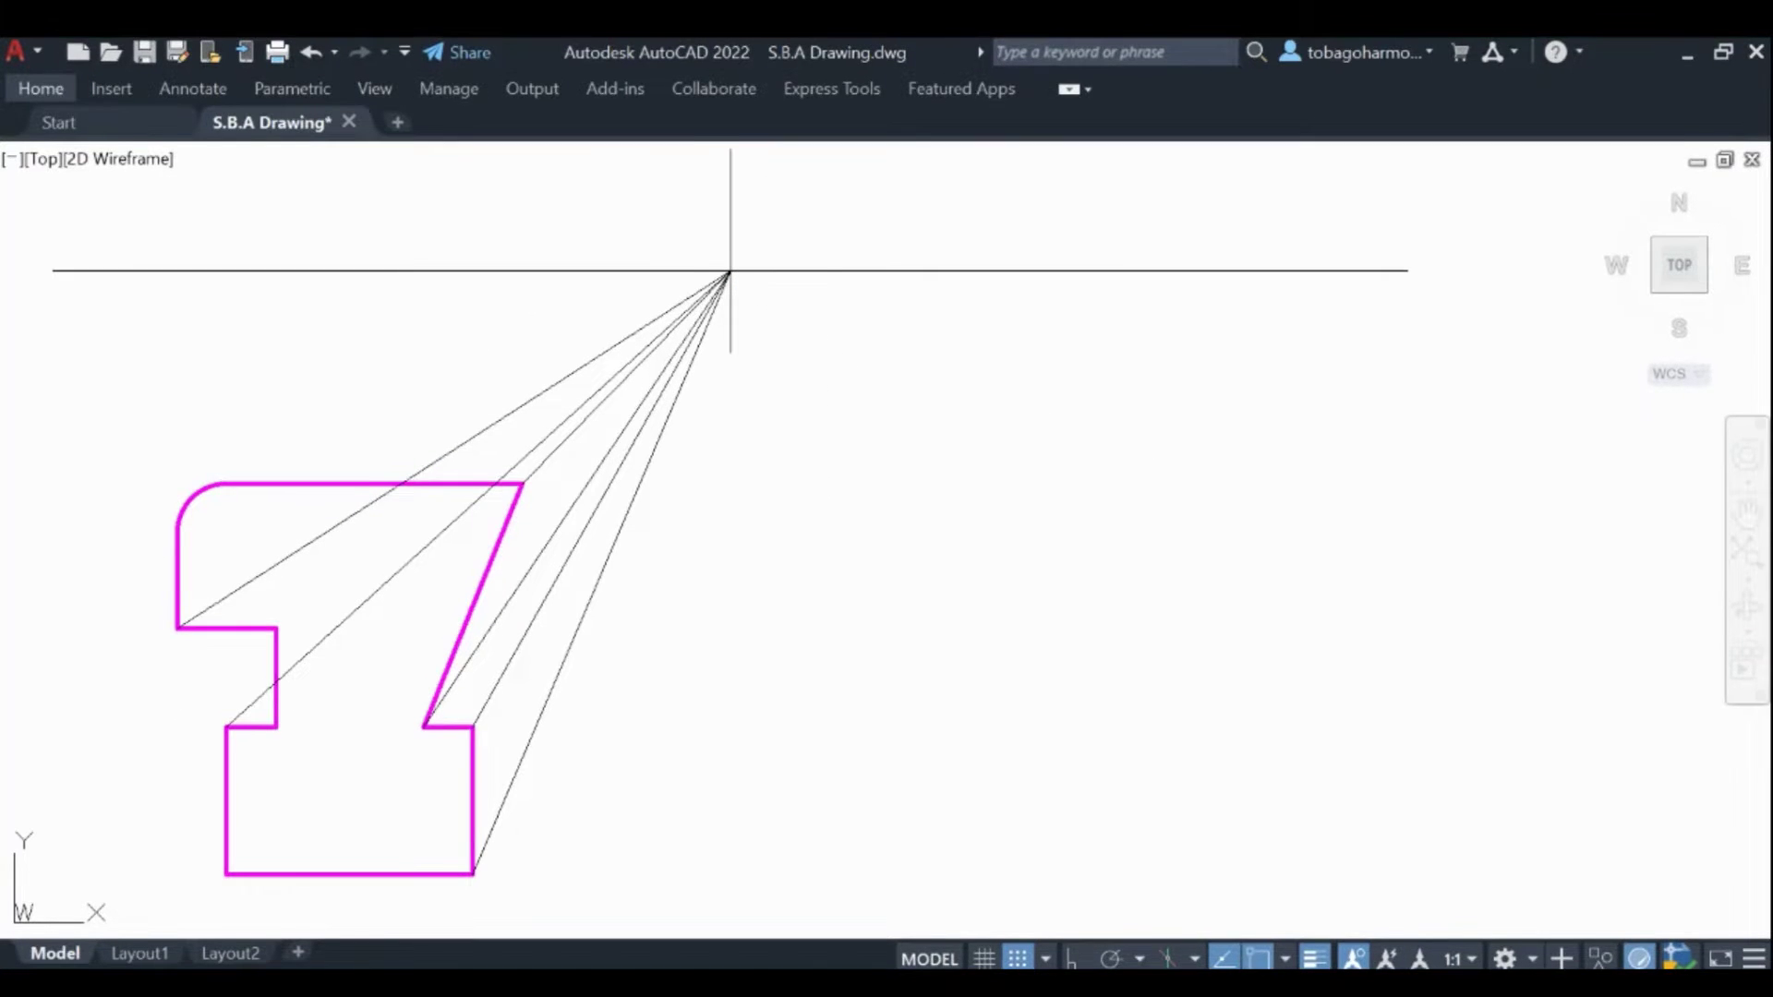
# Step: Draw lines from both endpoints of the rounded top-left corner to the vanishing point
pyautogui.rightClick(928, 421)
pyautogui.click(960, 435)
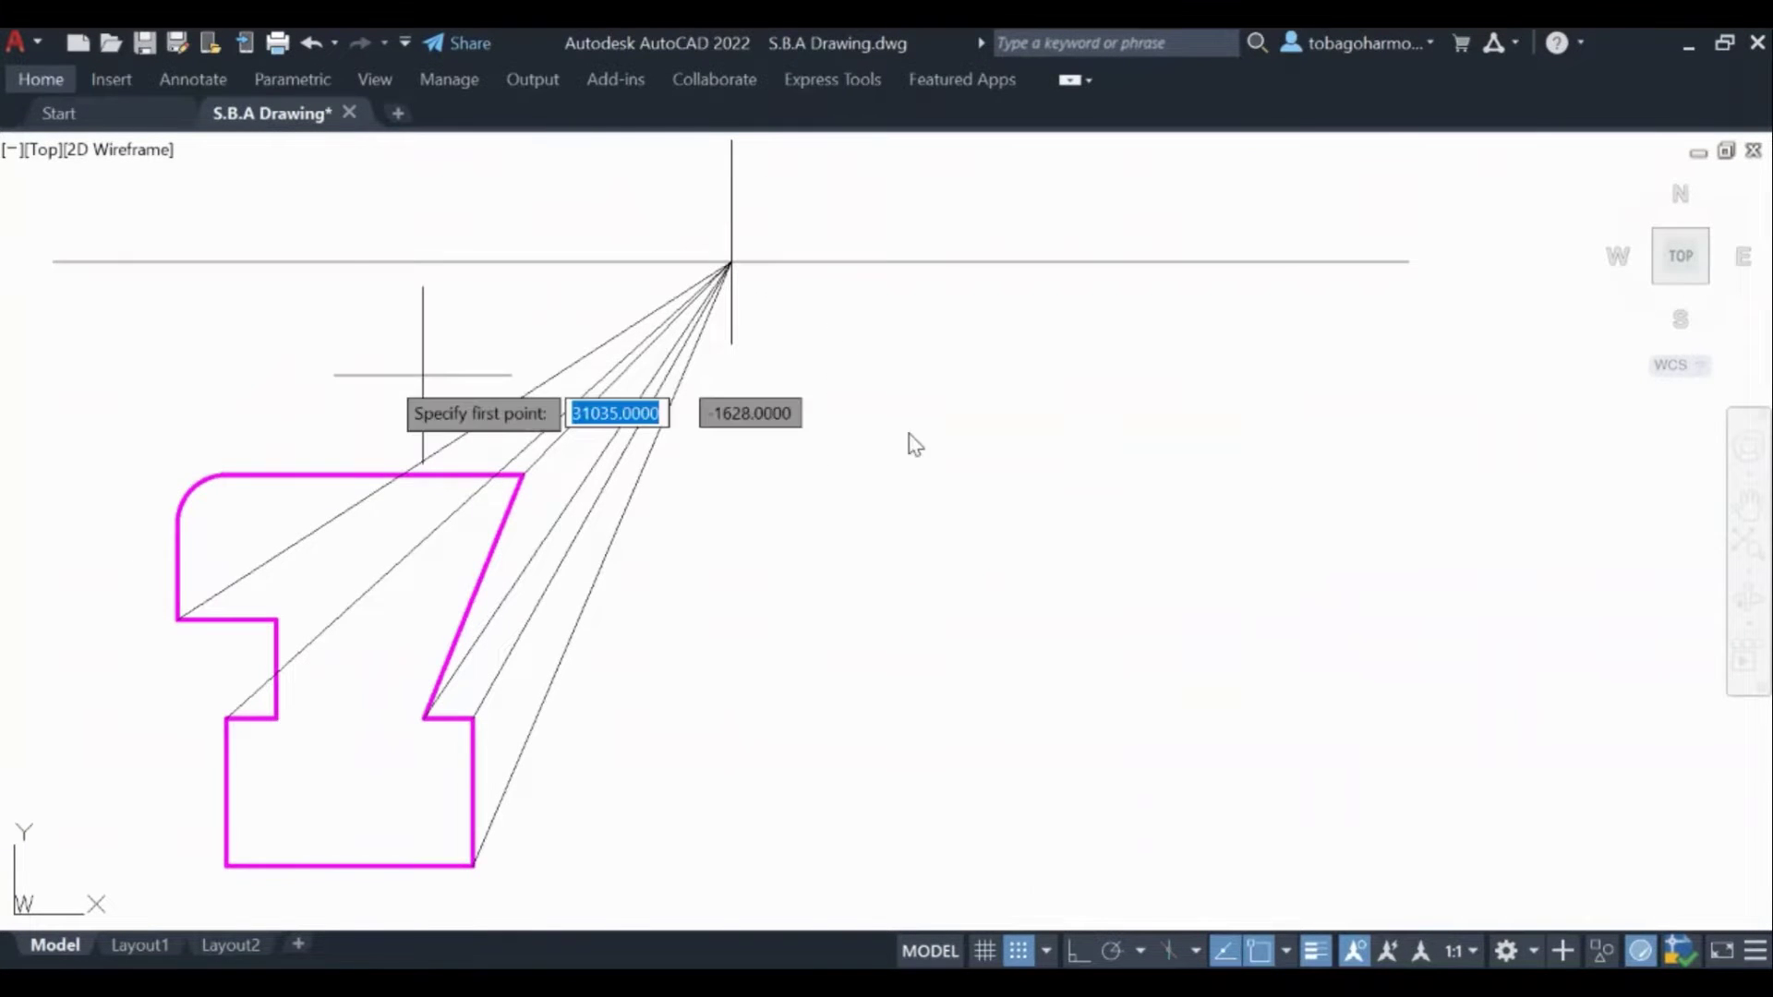
pyautogui.click(226, 475)
pyautogui.click(729, 263)
pyautogui.press('Return')
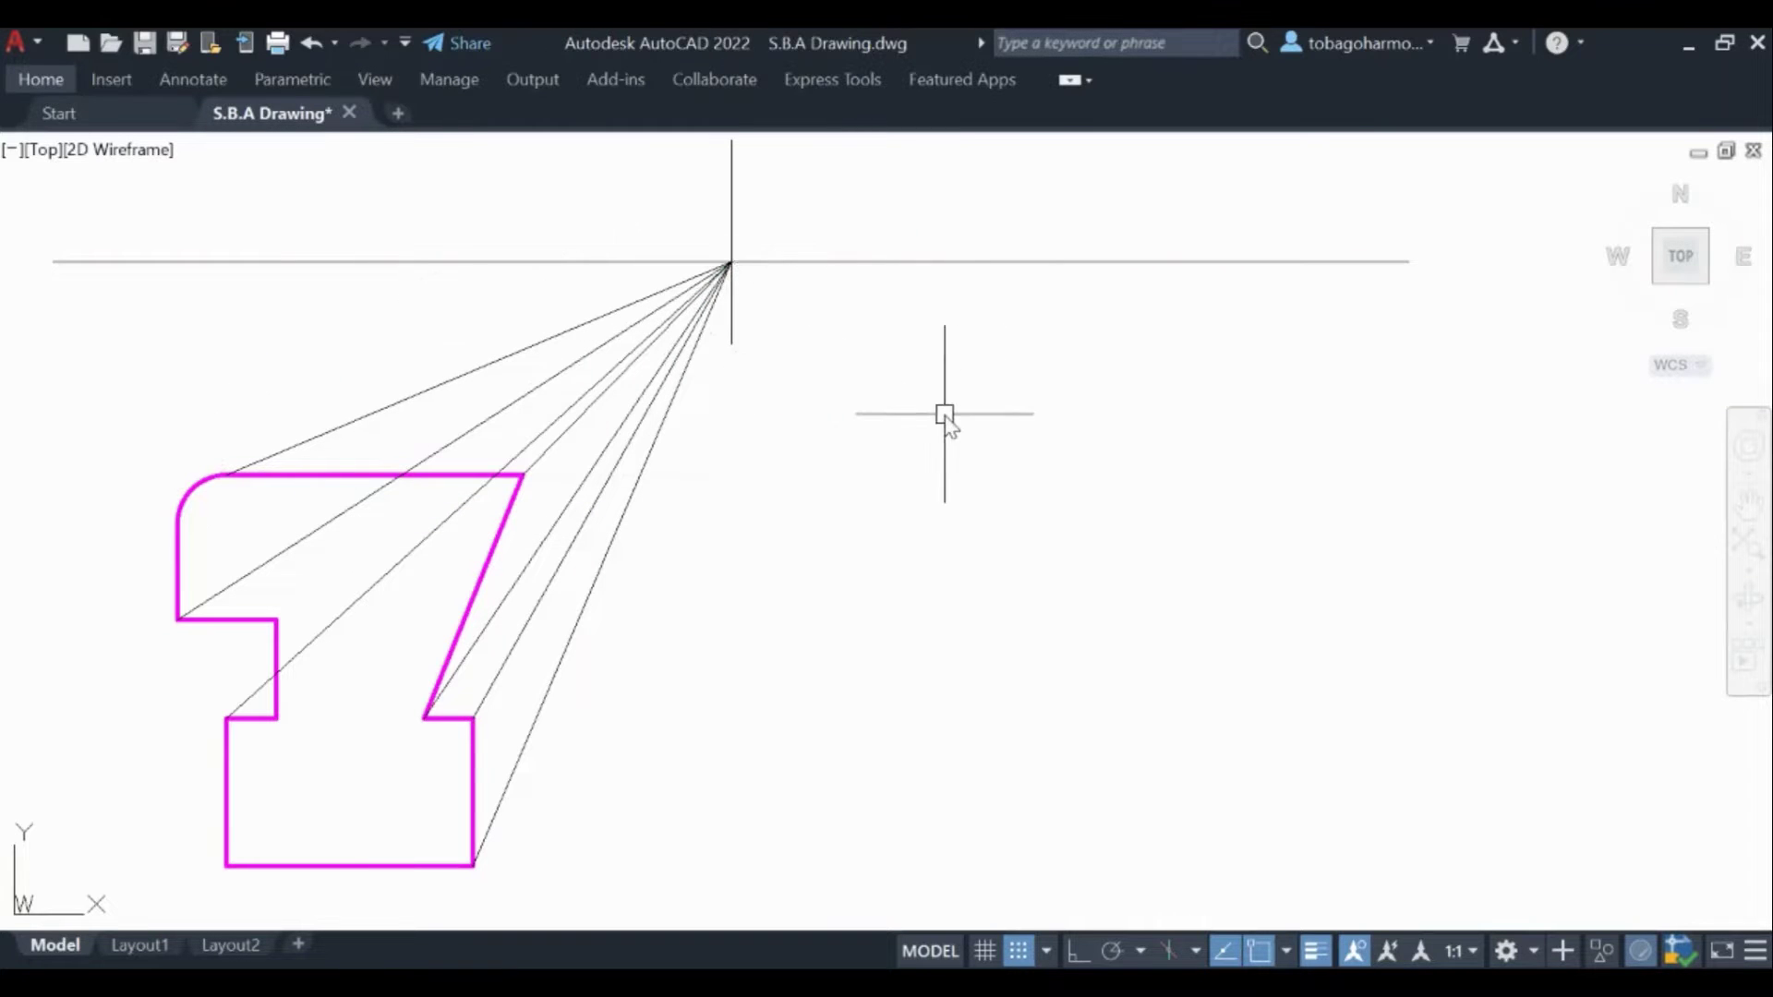
pyautogui.rightClick(965, 425)
pyautogui.click(996, 442)
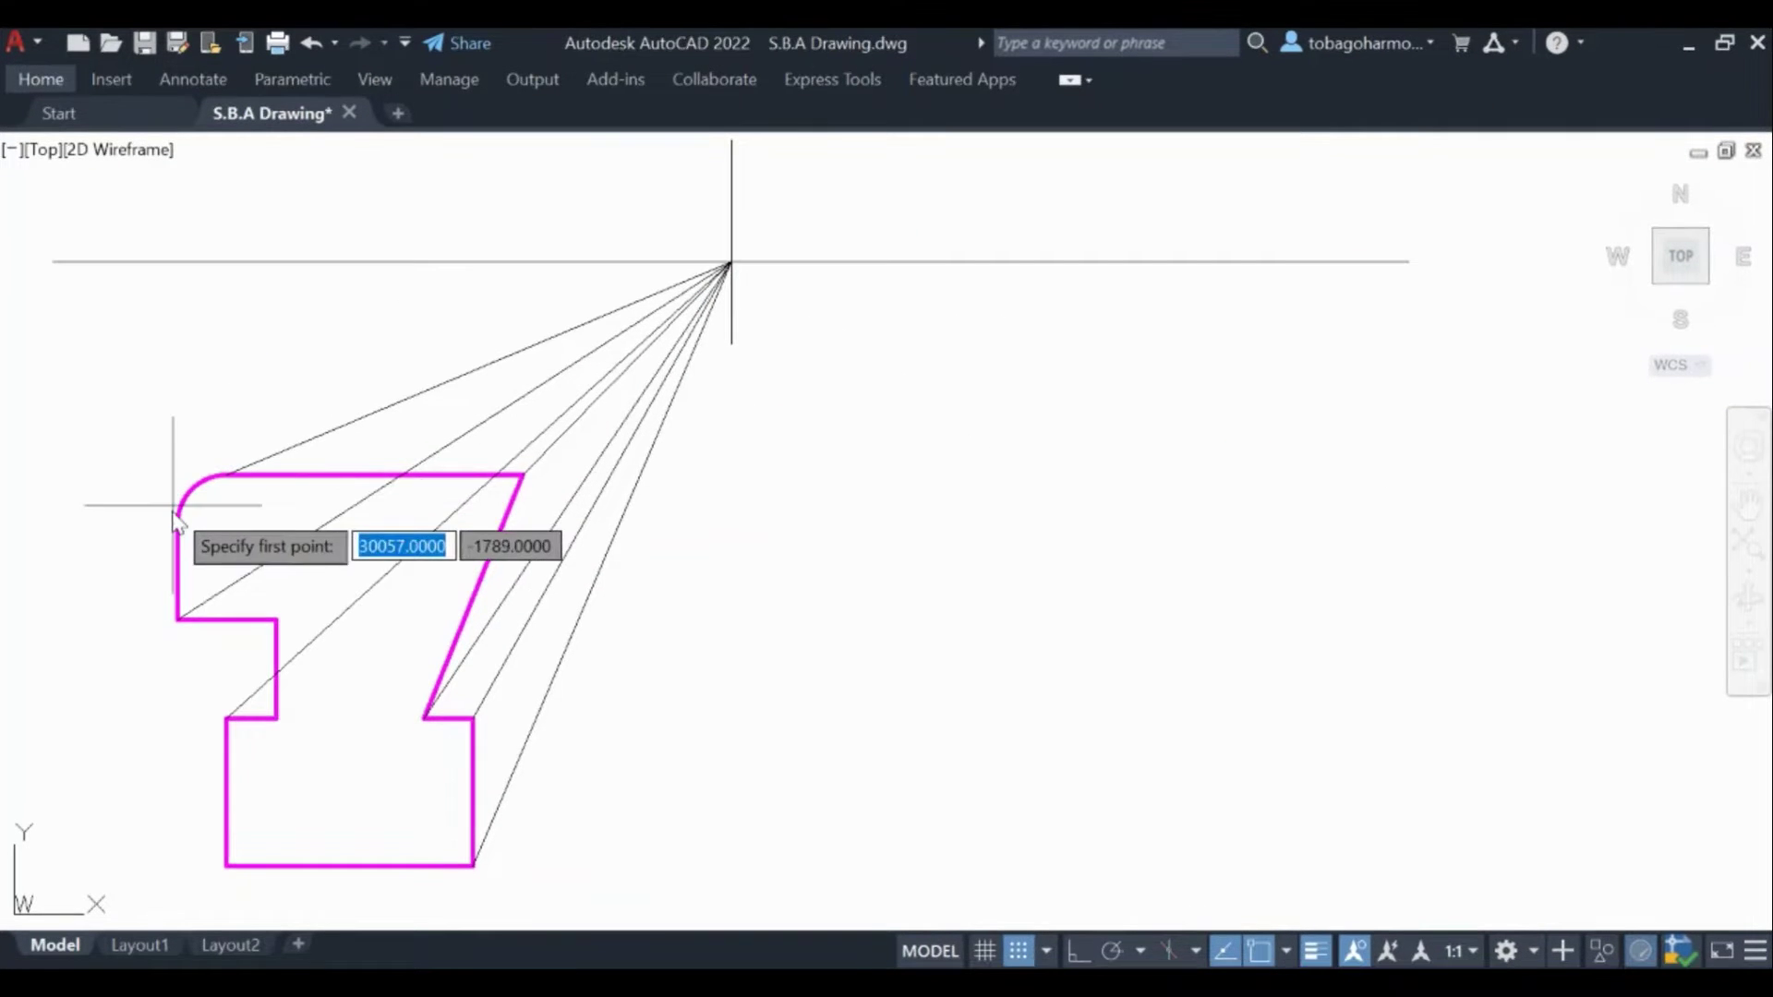
pyautogui.click(179, 521)
pyautogui.click(729, 263)
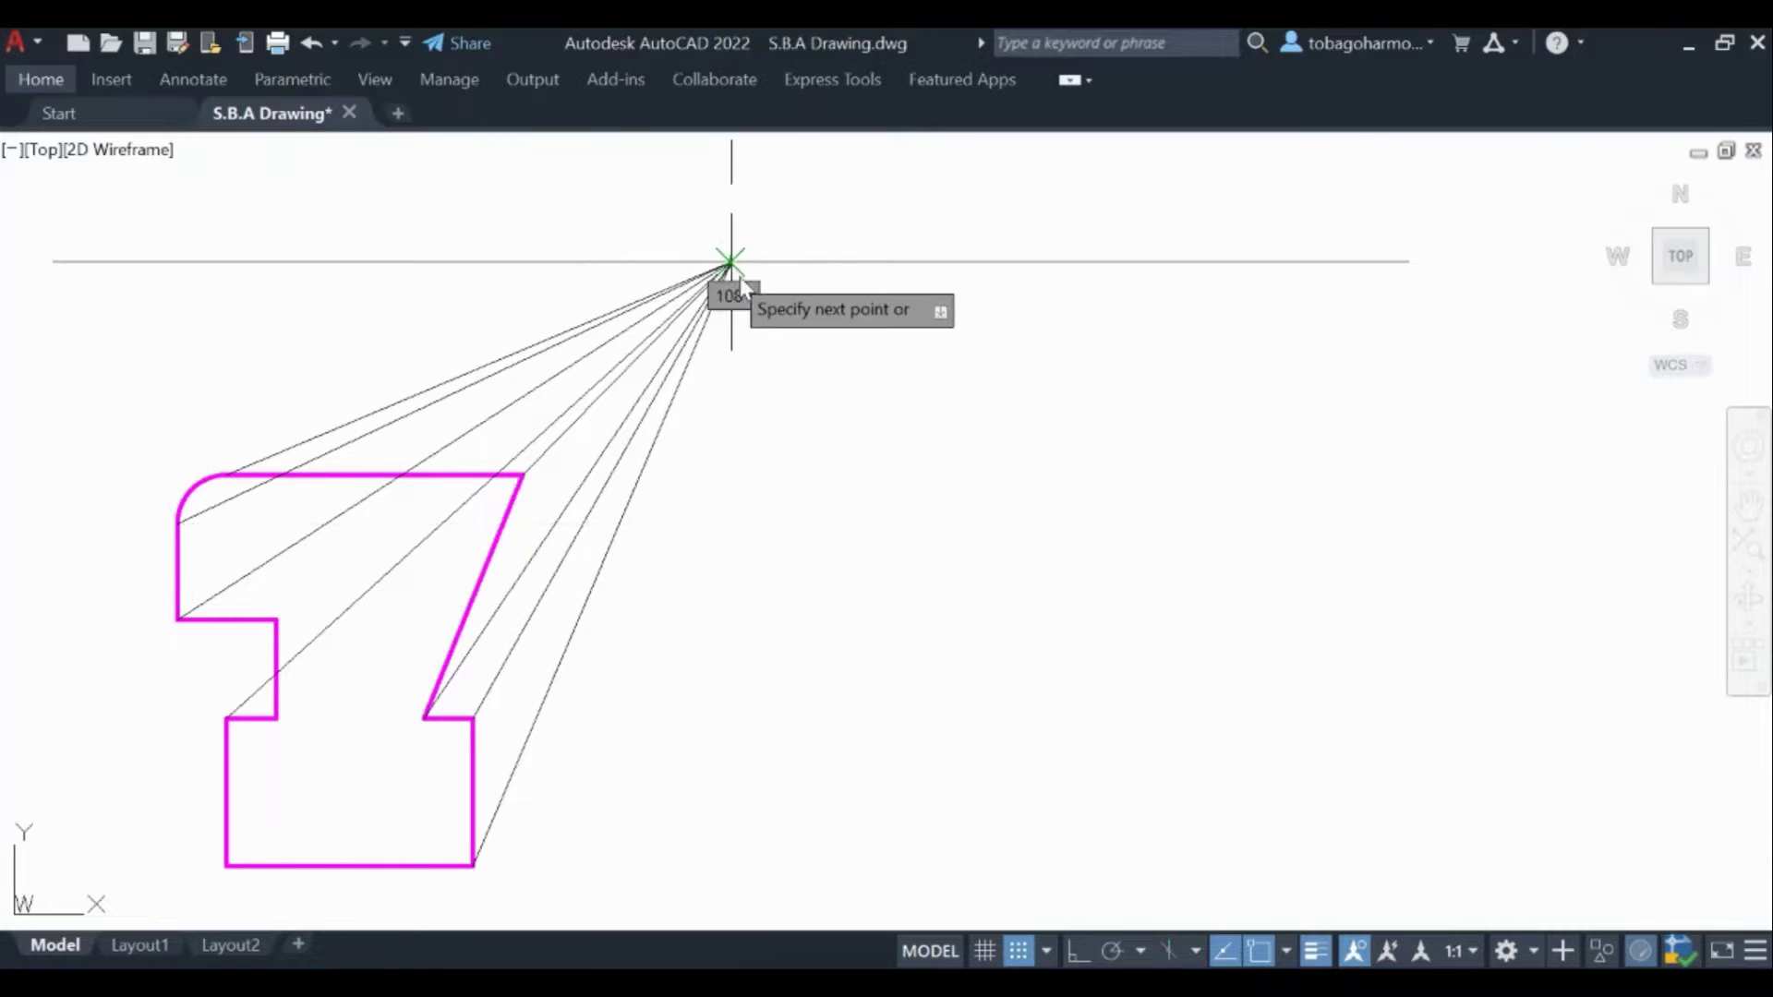
pyautogui.press('Return')
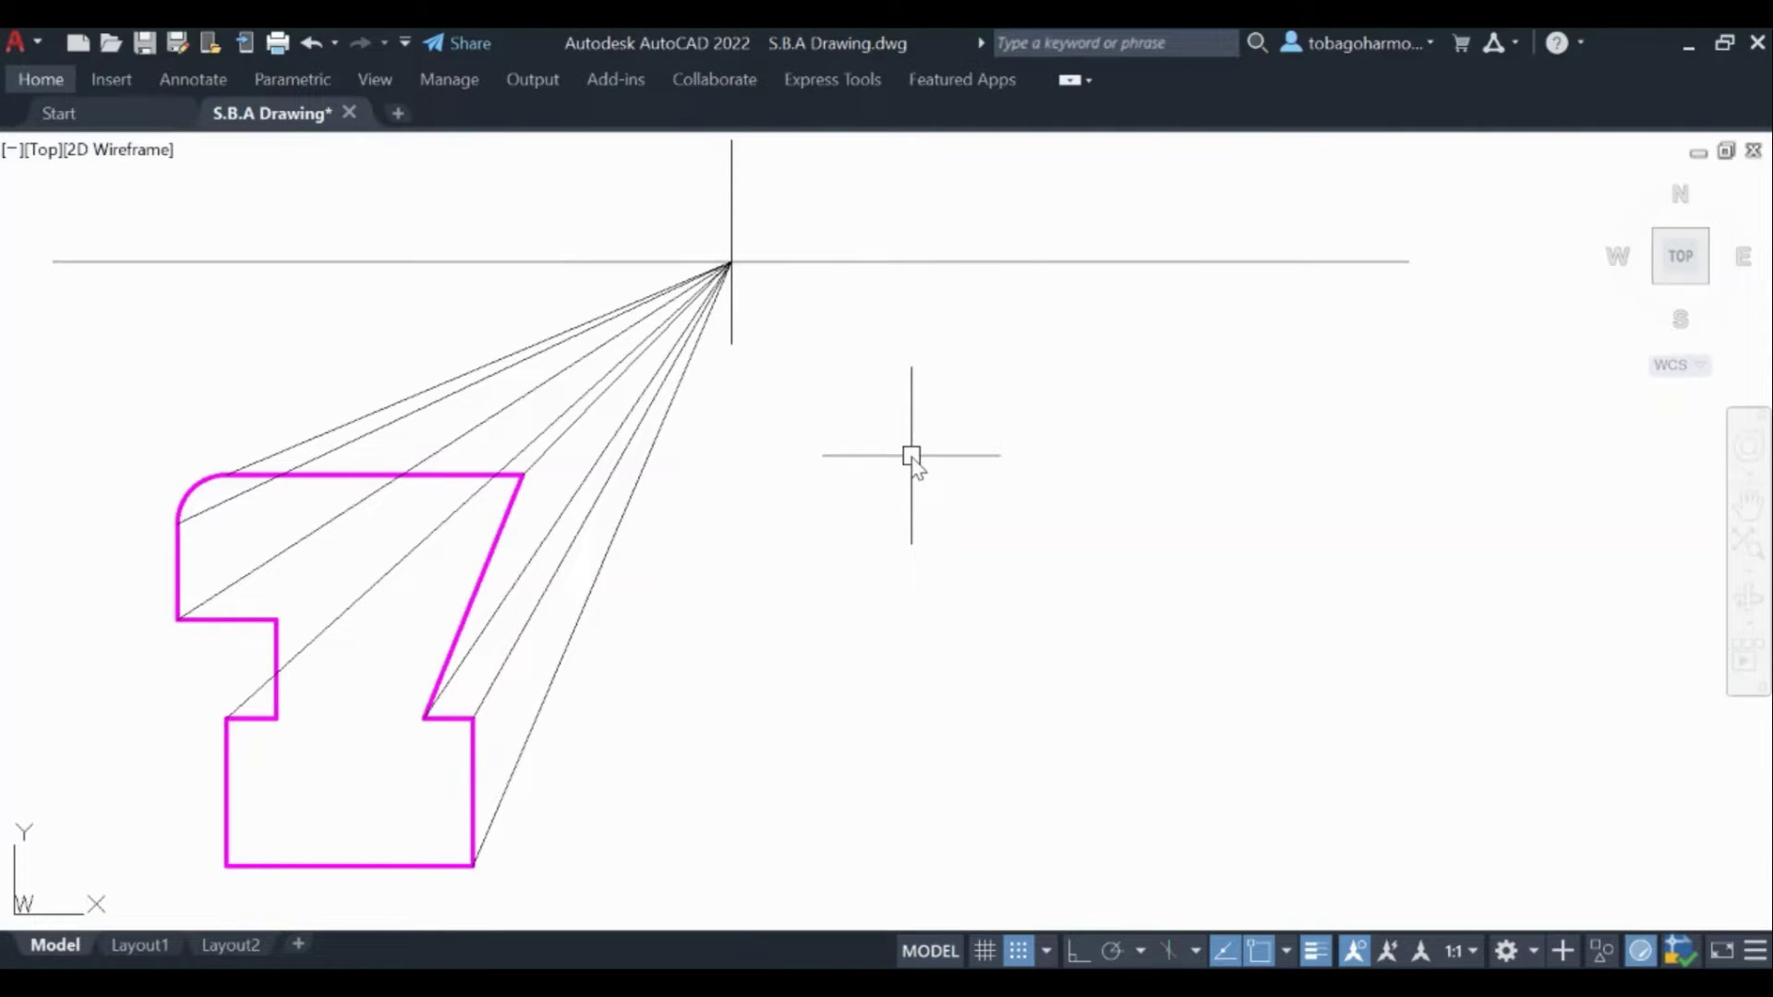
# Step: Draw a centre-point arc of radius 300 at the bottom-right corner, ending across its projection line
pyautogui.moveTo(670, 564)
pyautogui.mouseDown(button='middle')
pyautogui.moveTo(1177, 522)
pyautogui.moveTo(1191, 418)
pyautogui.mouseUp(button='middle')
pyautogui.scroll(2, 1208, 522)
pyautogui.write('a')
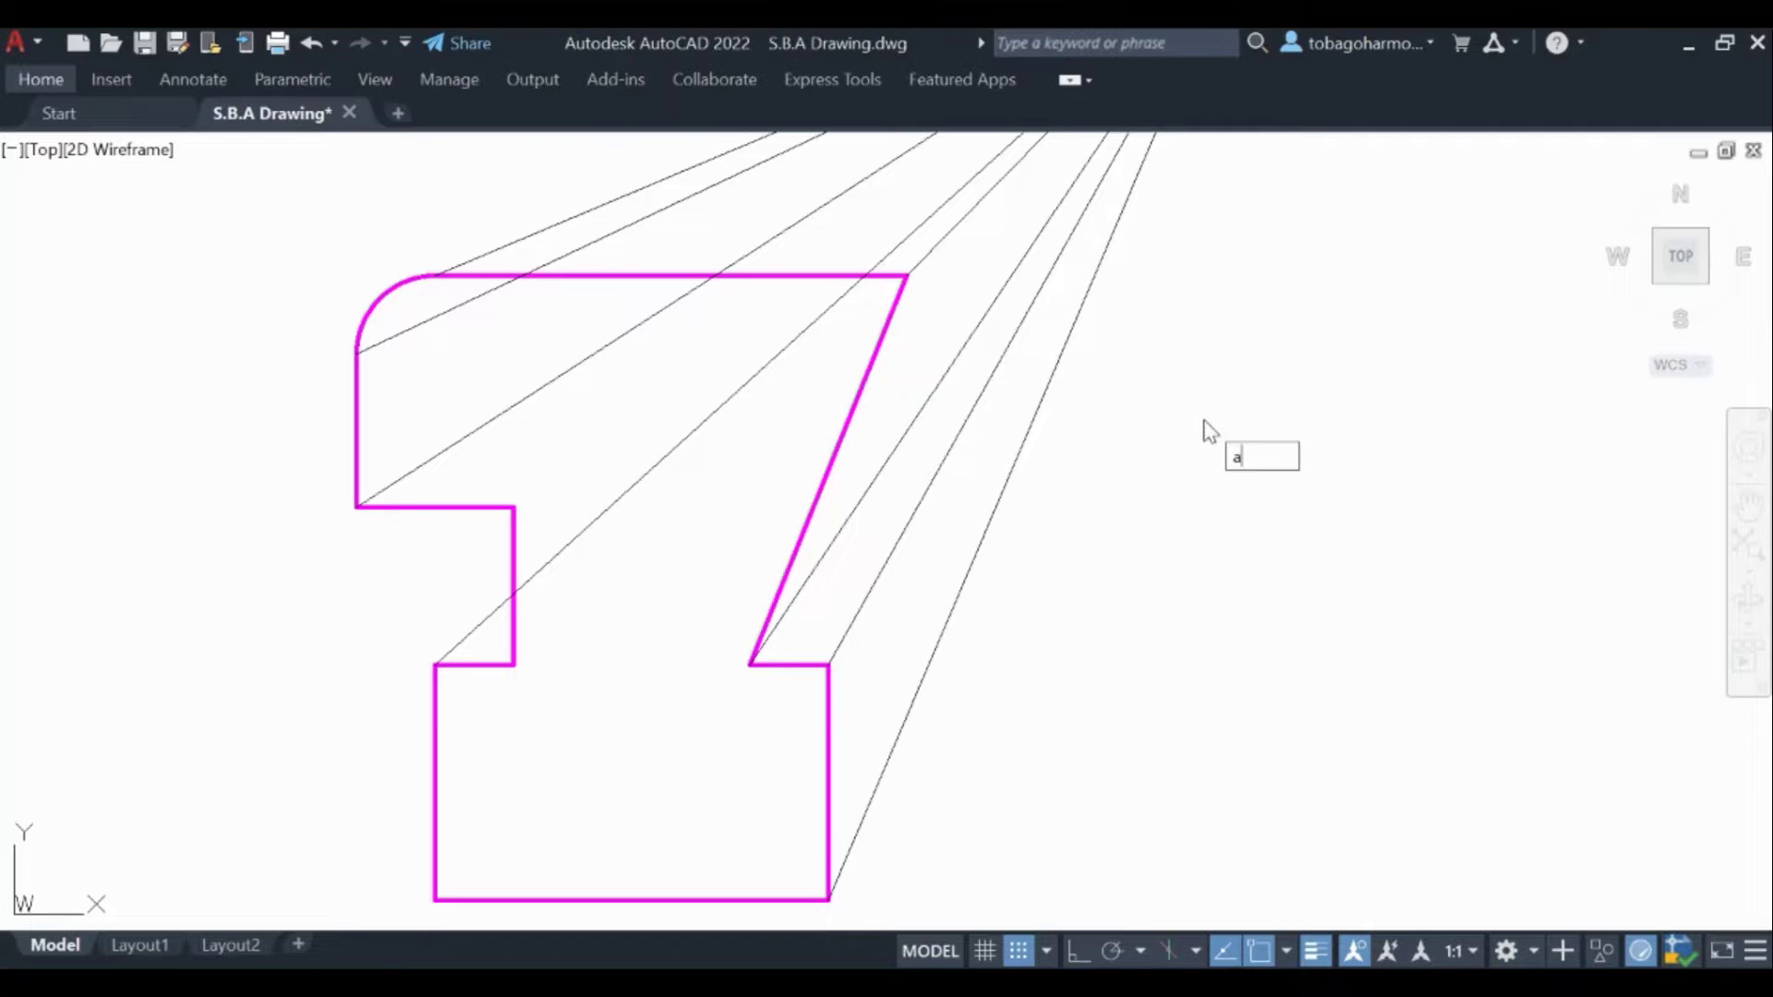
pyautogui.write('r')
pyautogui.press('Return')
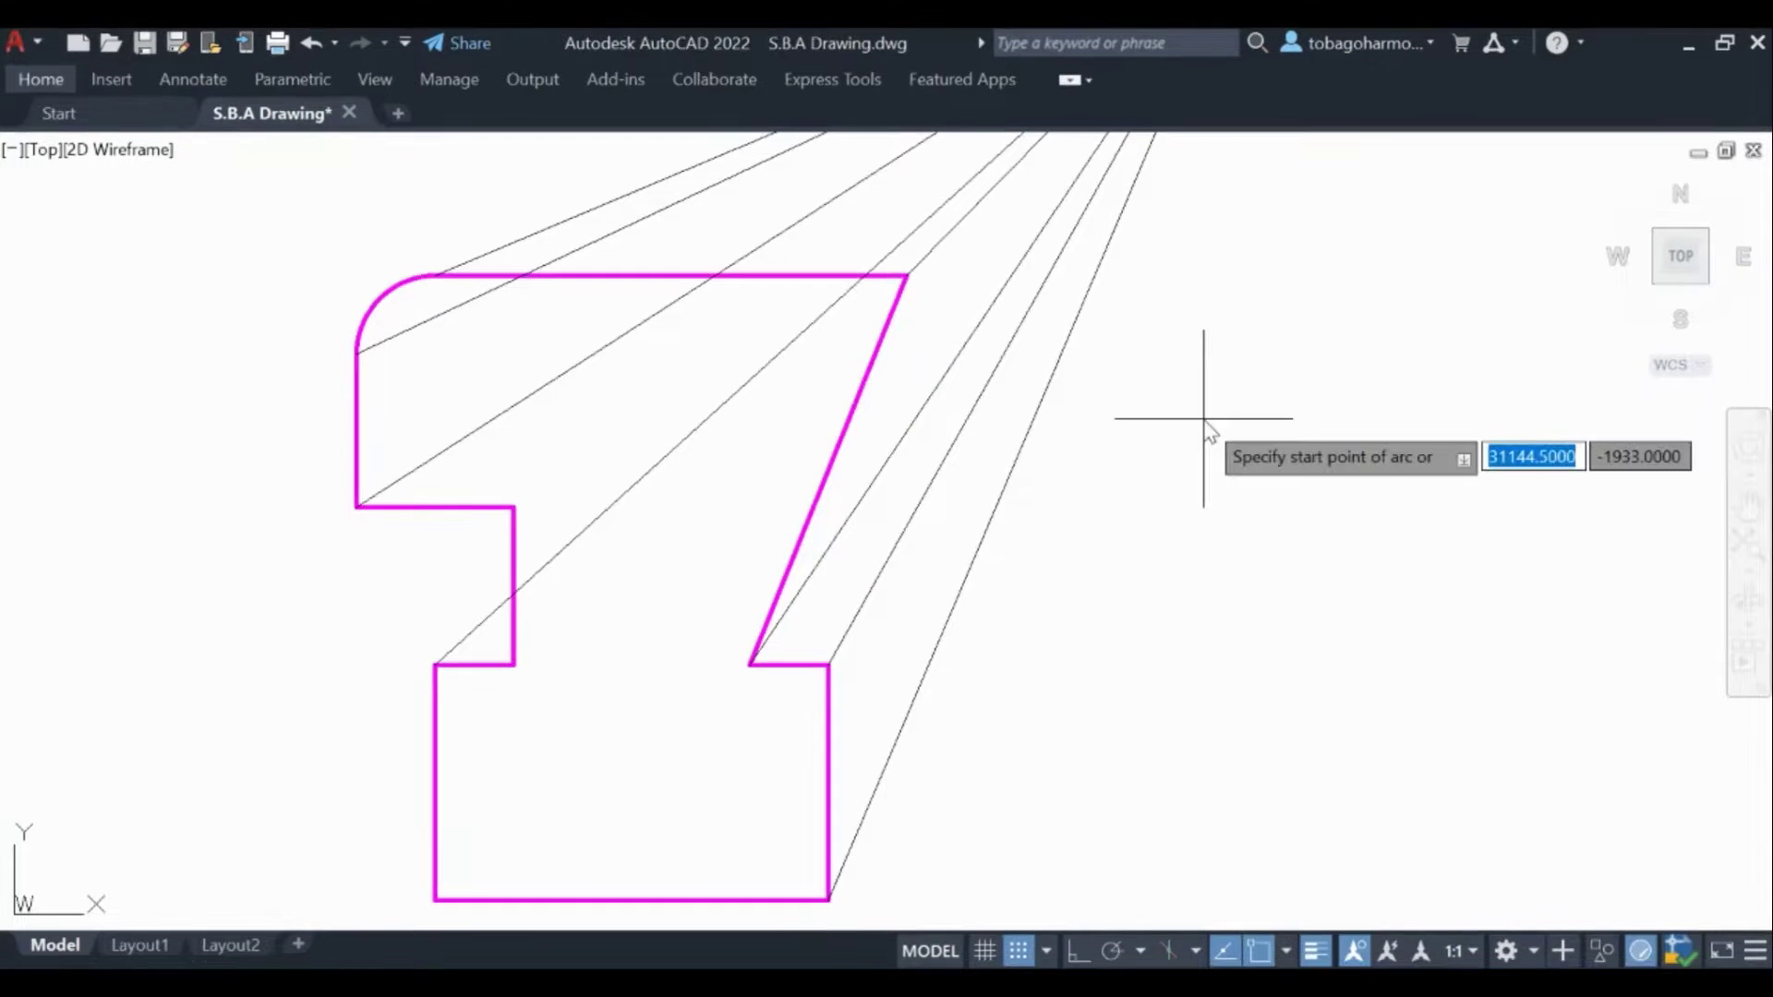
pyautogui.write('c')
pyautogui.press('Return')
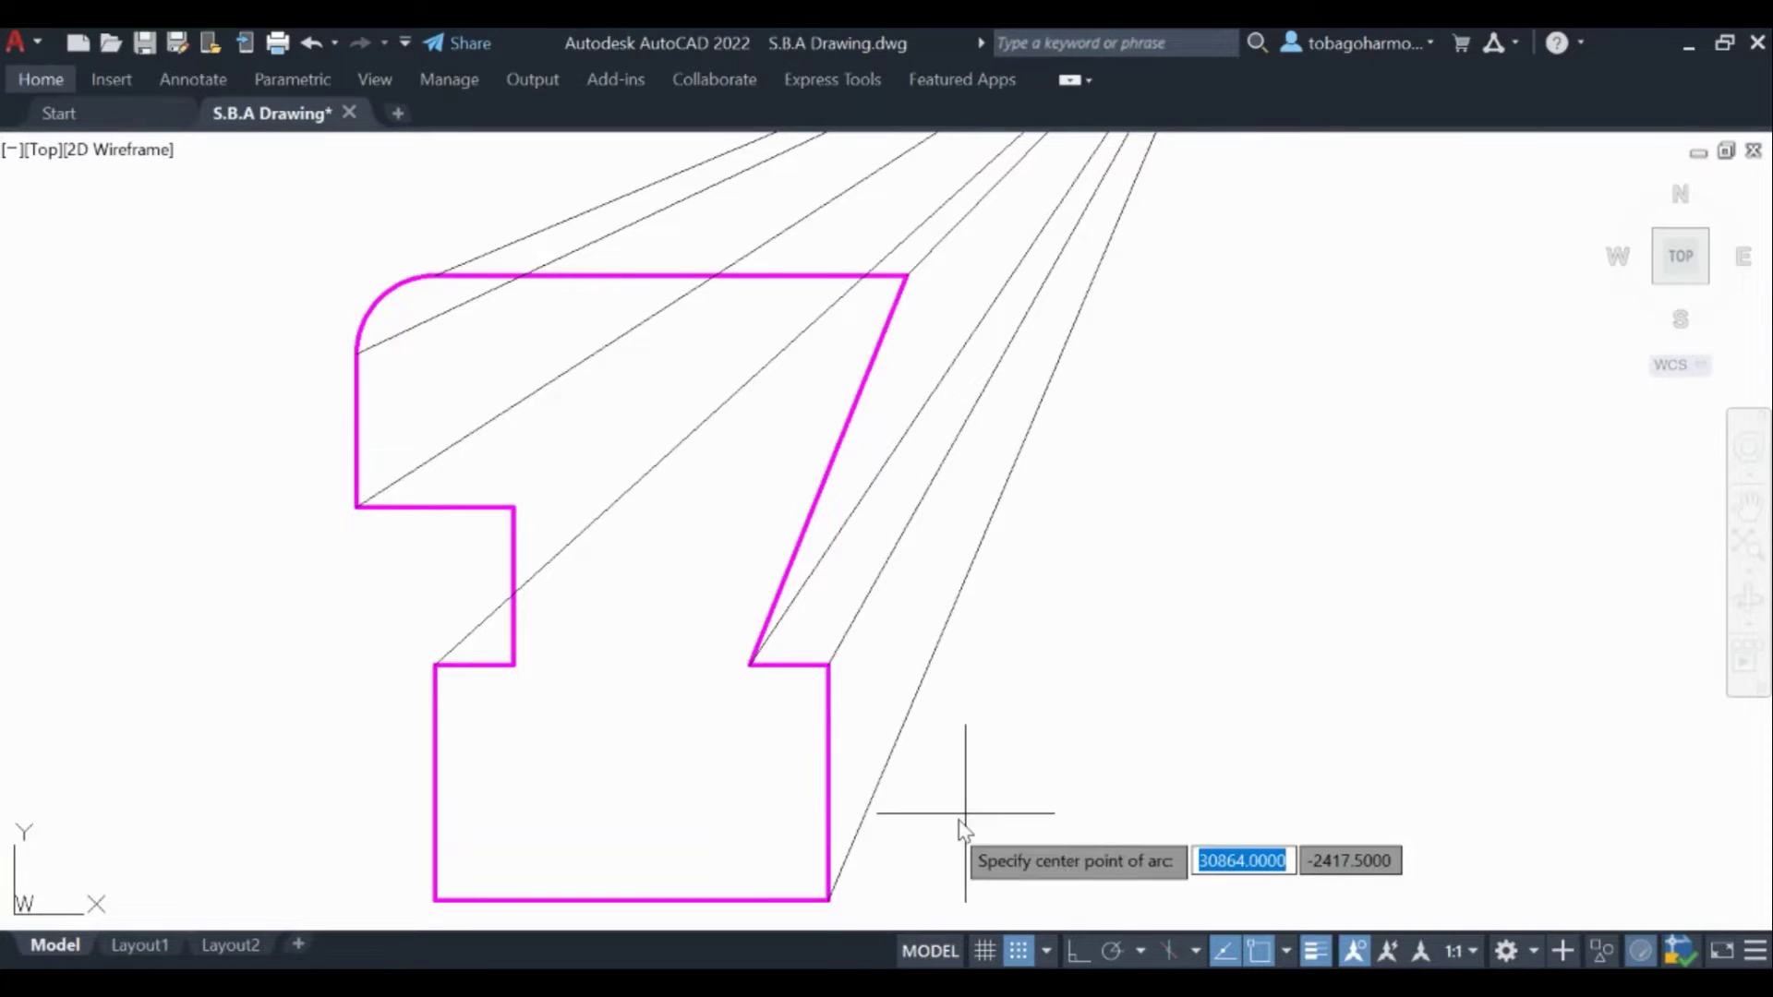
pyautogui.click(829, 900)
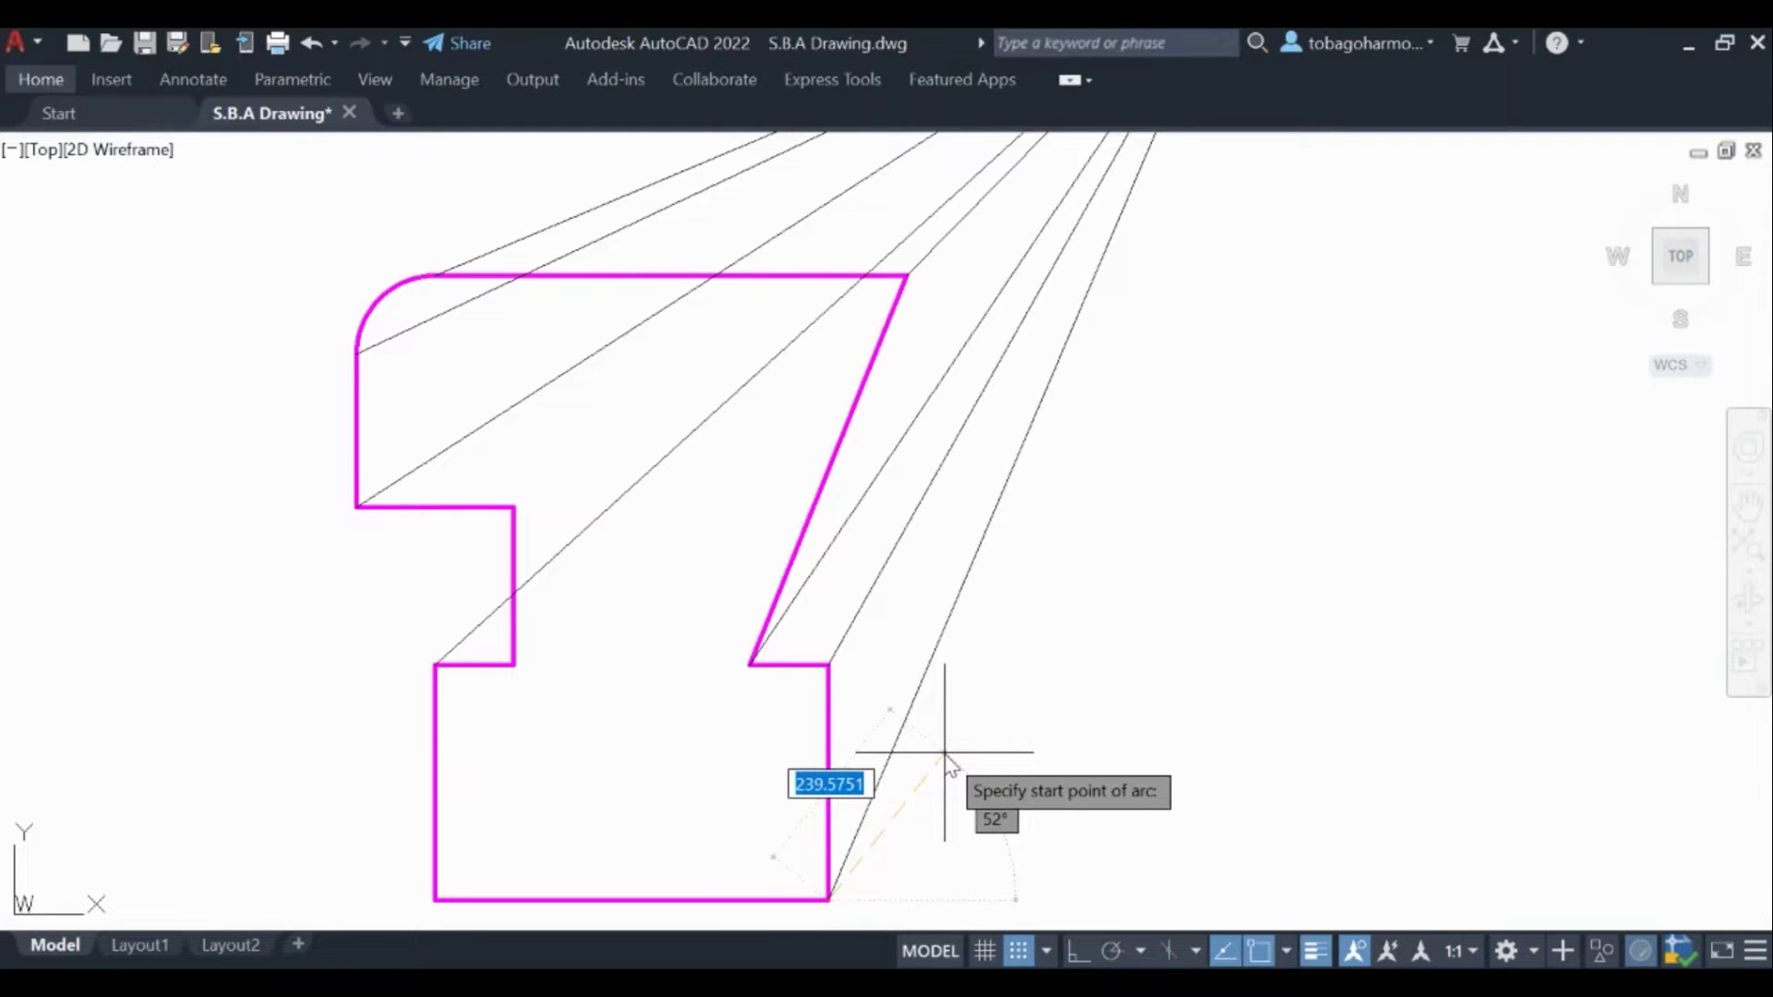
pyautogui.write('300')
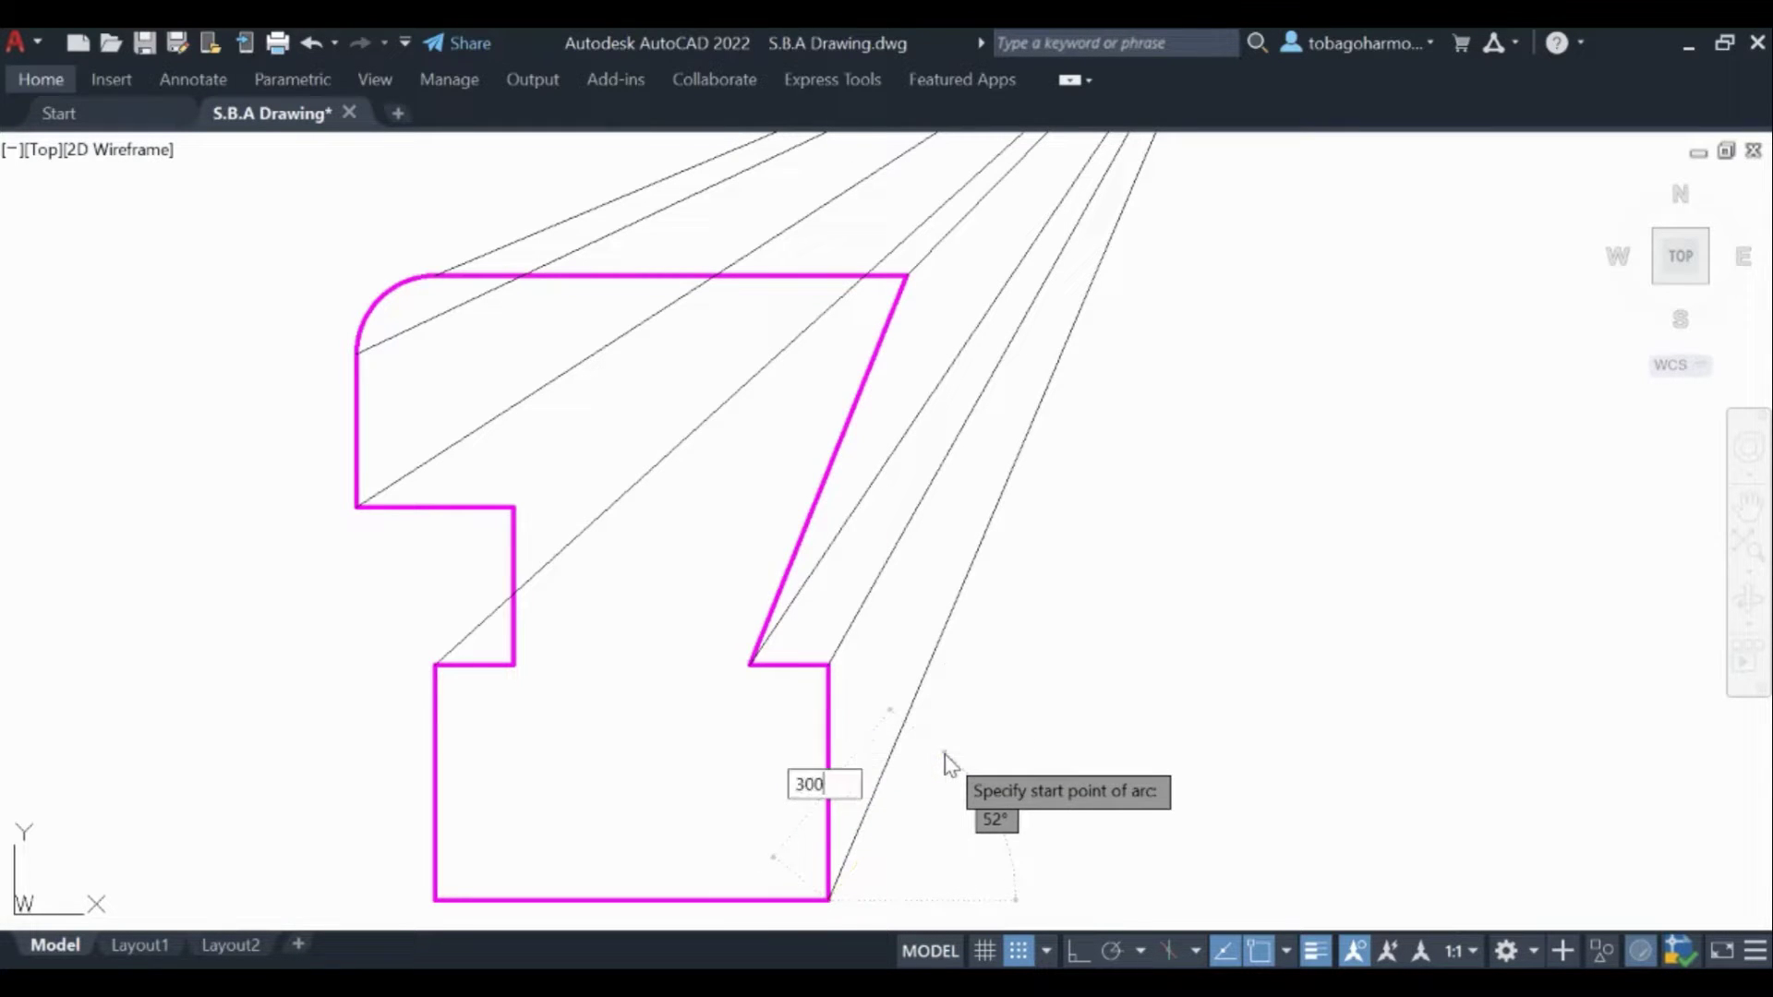
pyautogui.press('Return')
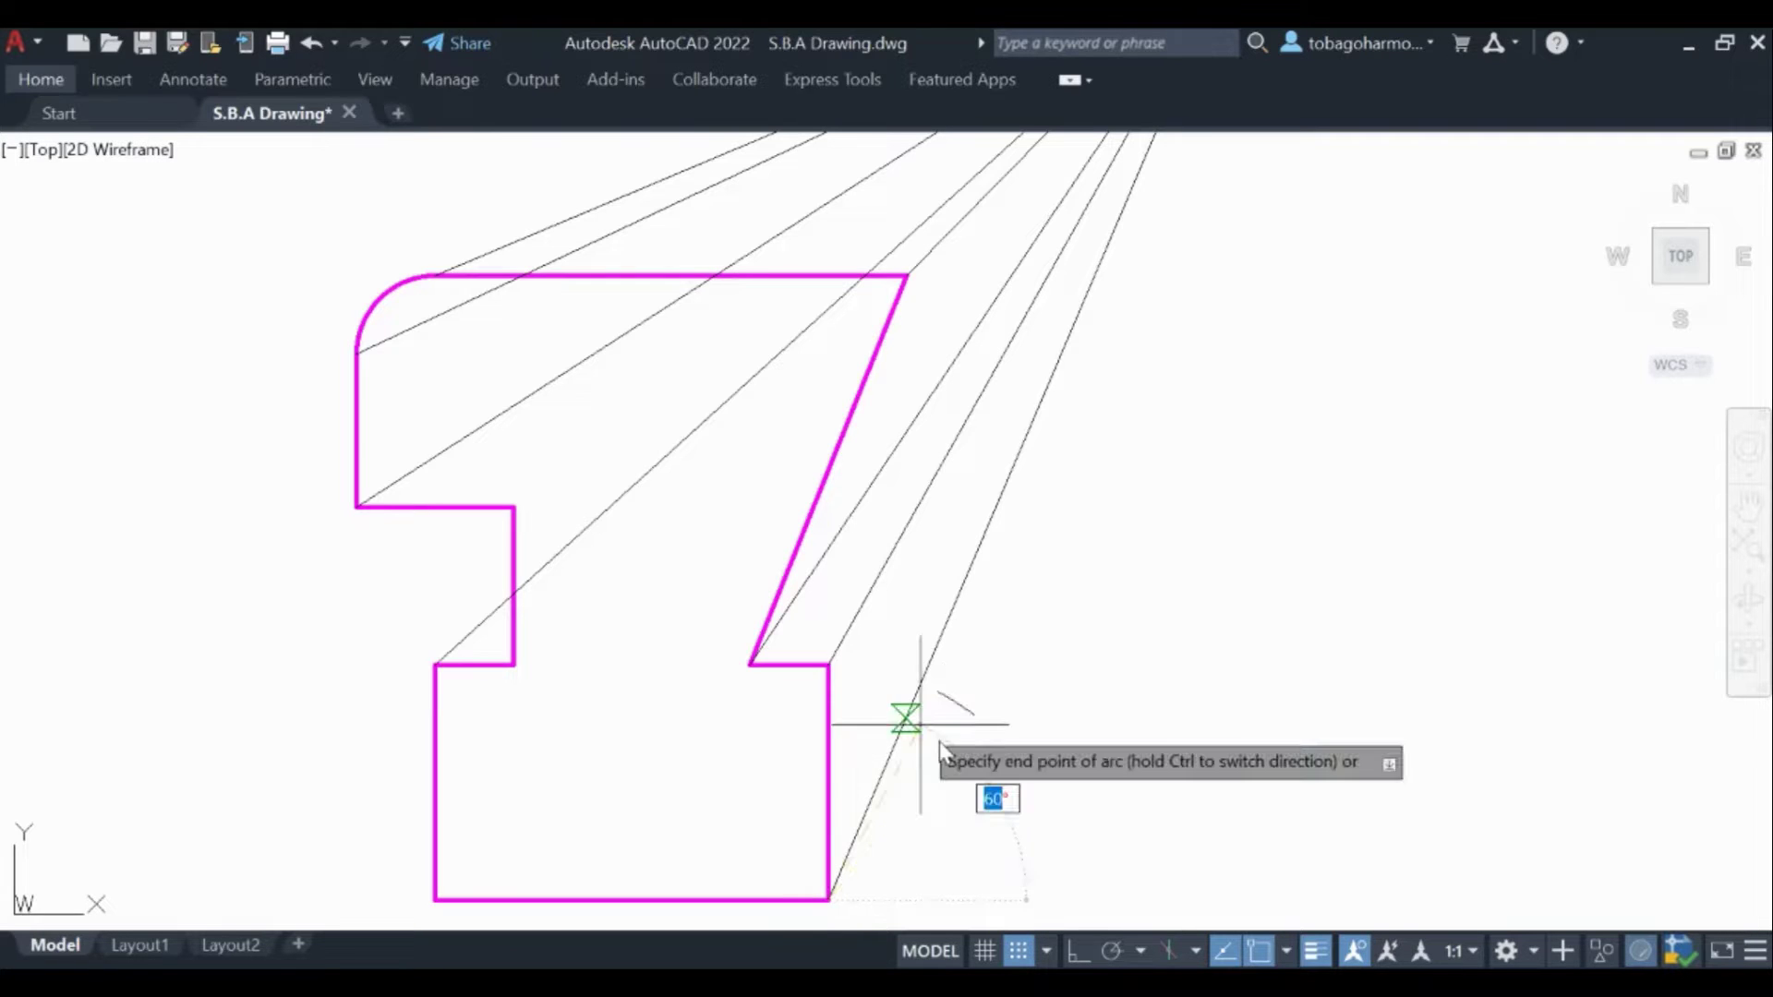
pyautogui.click(899, 719)
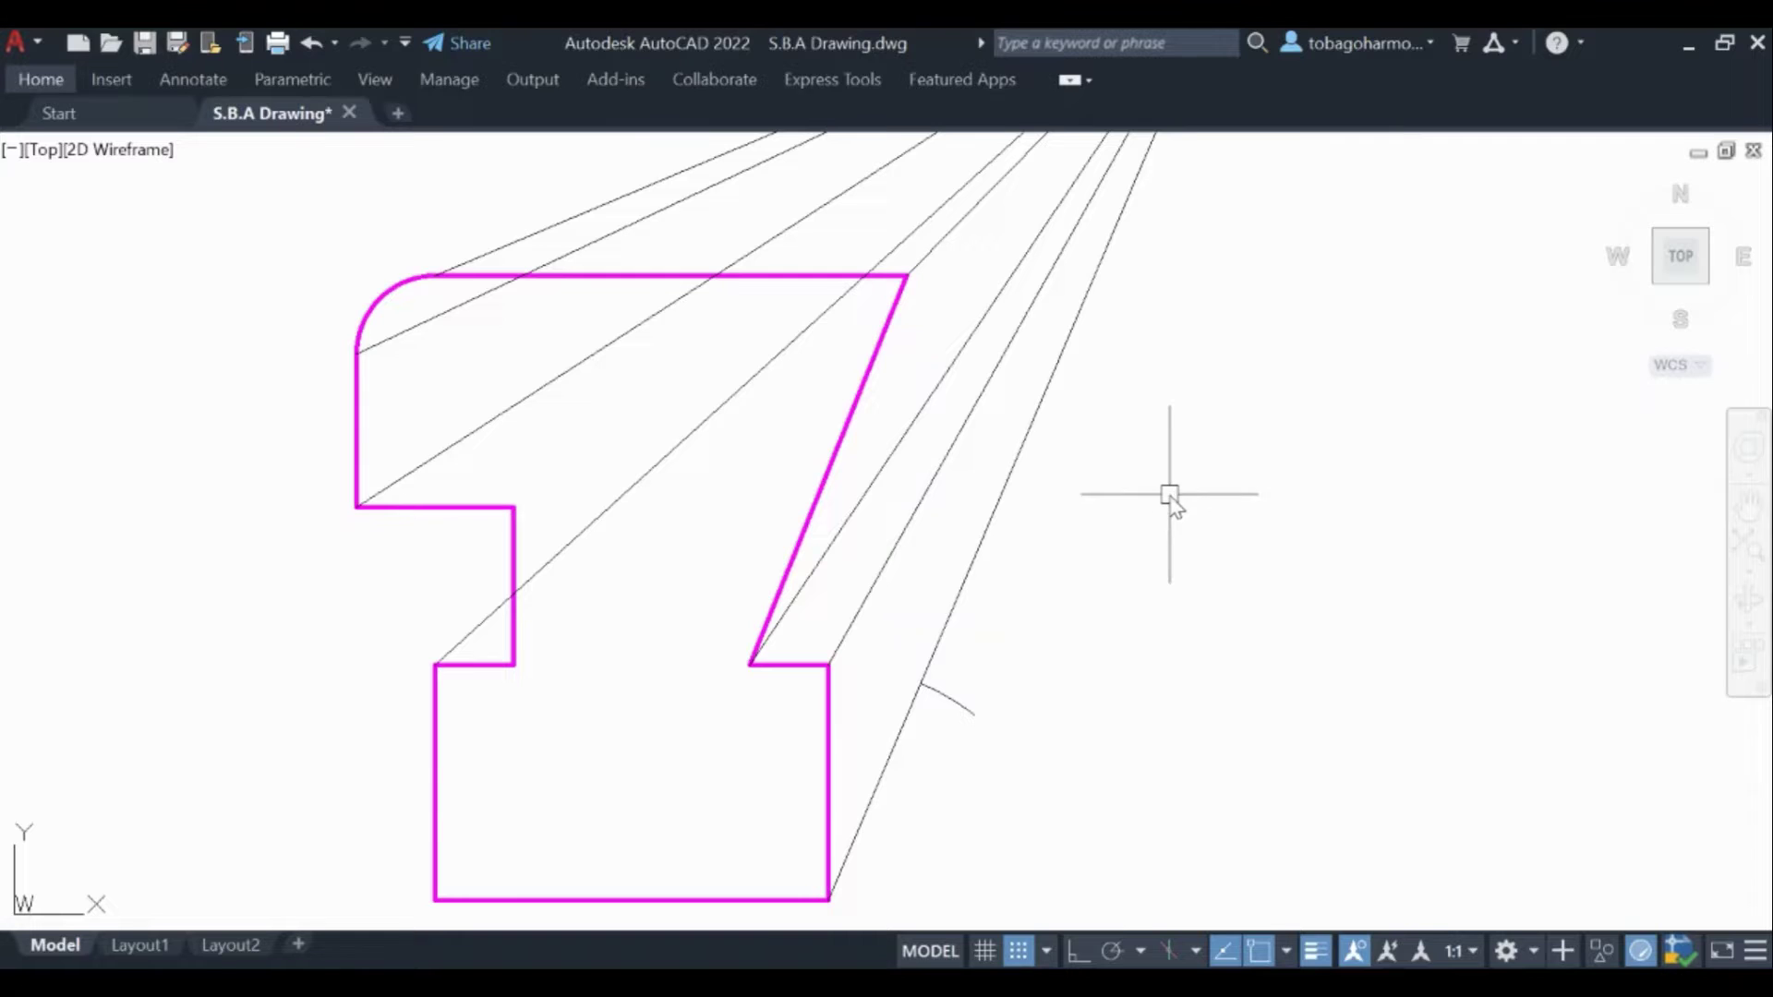
# Step: Start a vertical line upward from the point where the arc crosses the projection line
pyautogui.rightClick(1497, 520)
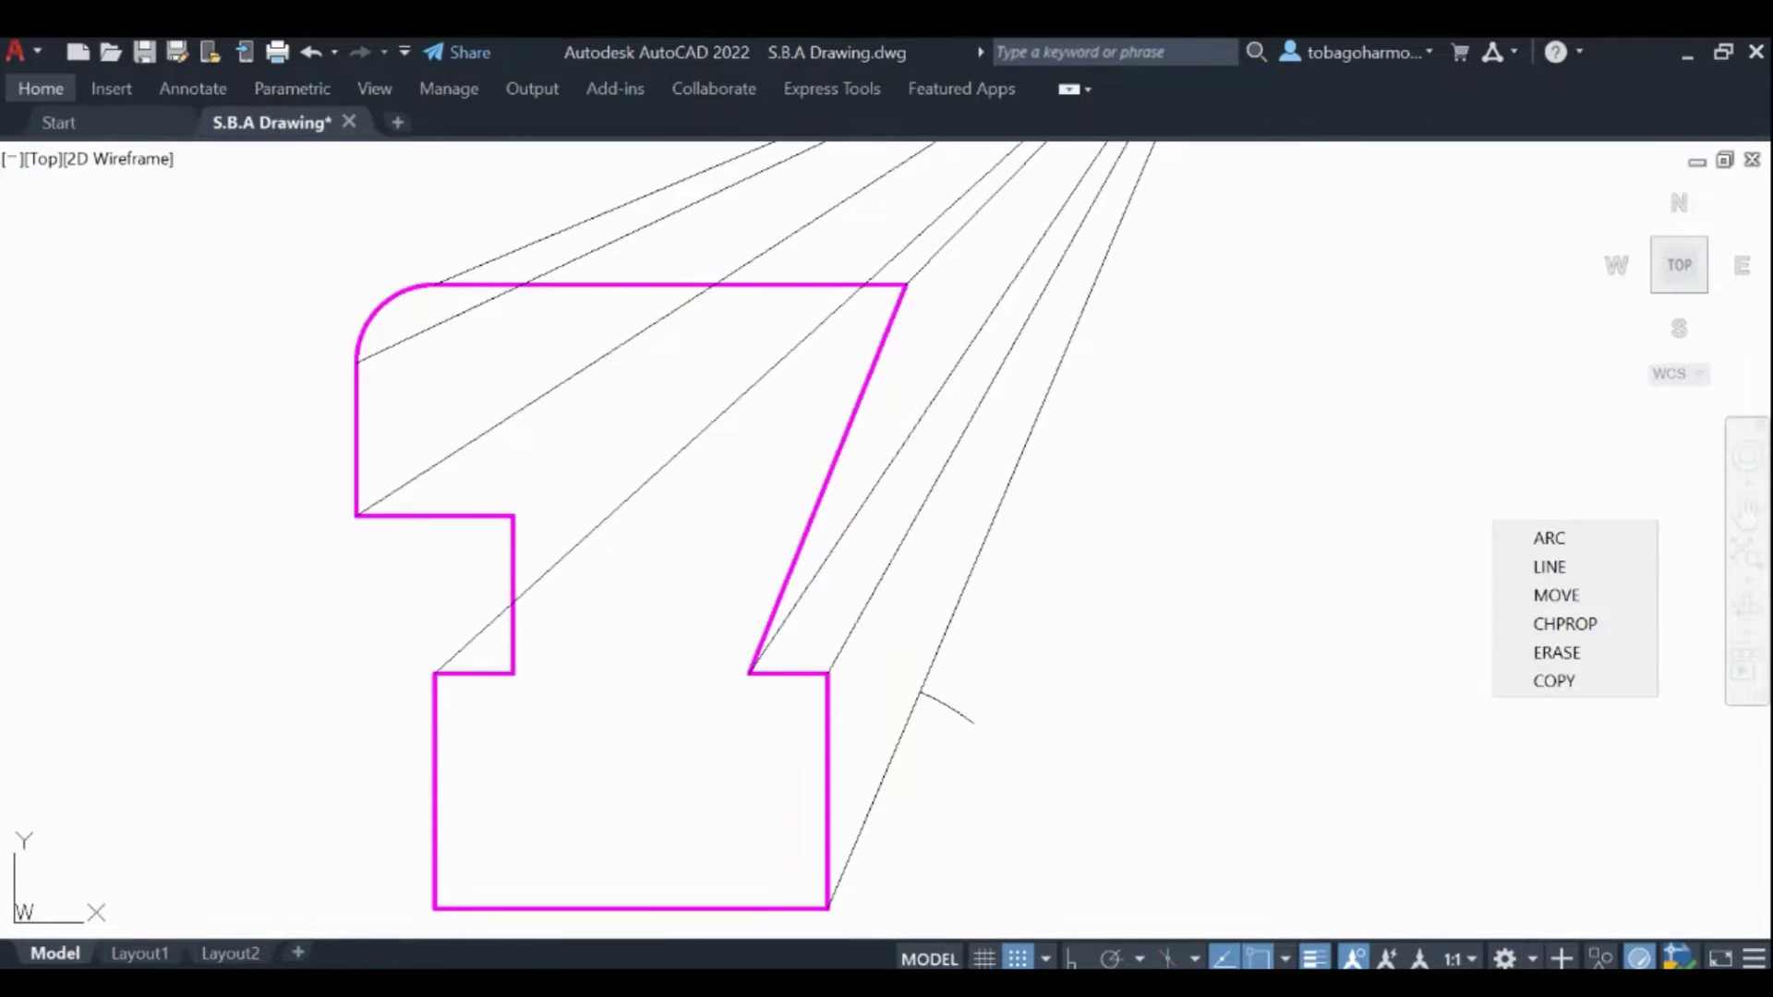
pyautogui.click(1533, 566)
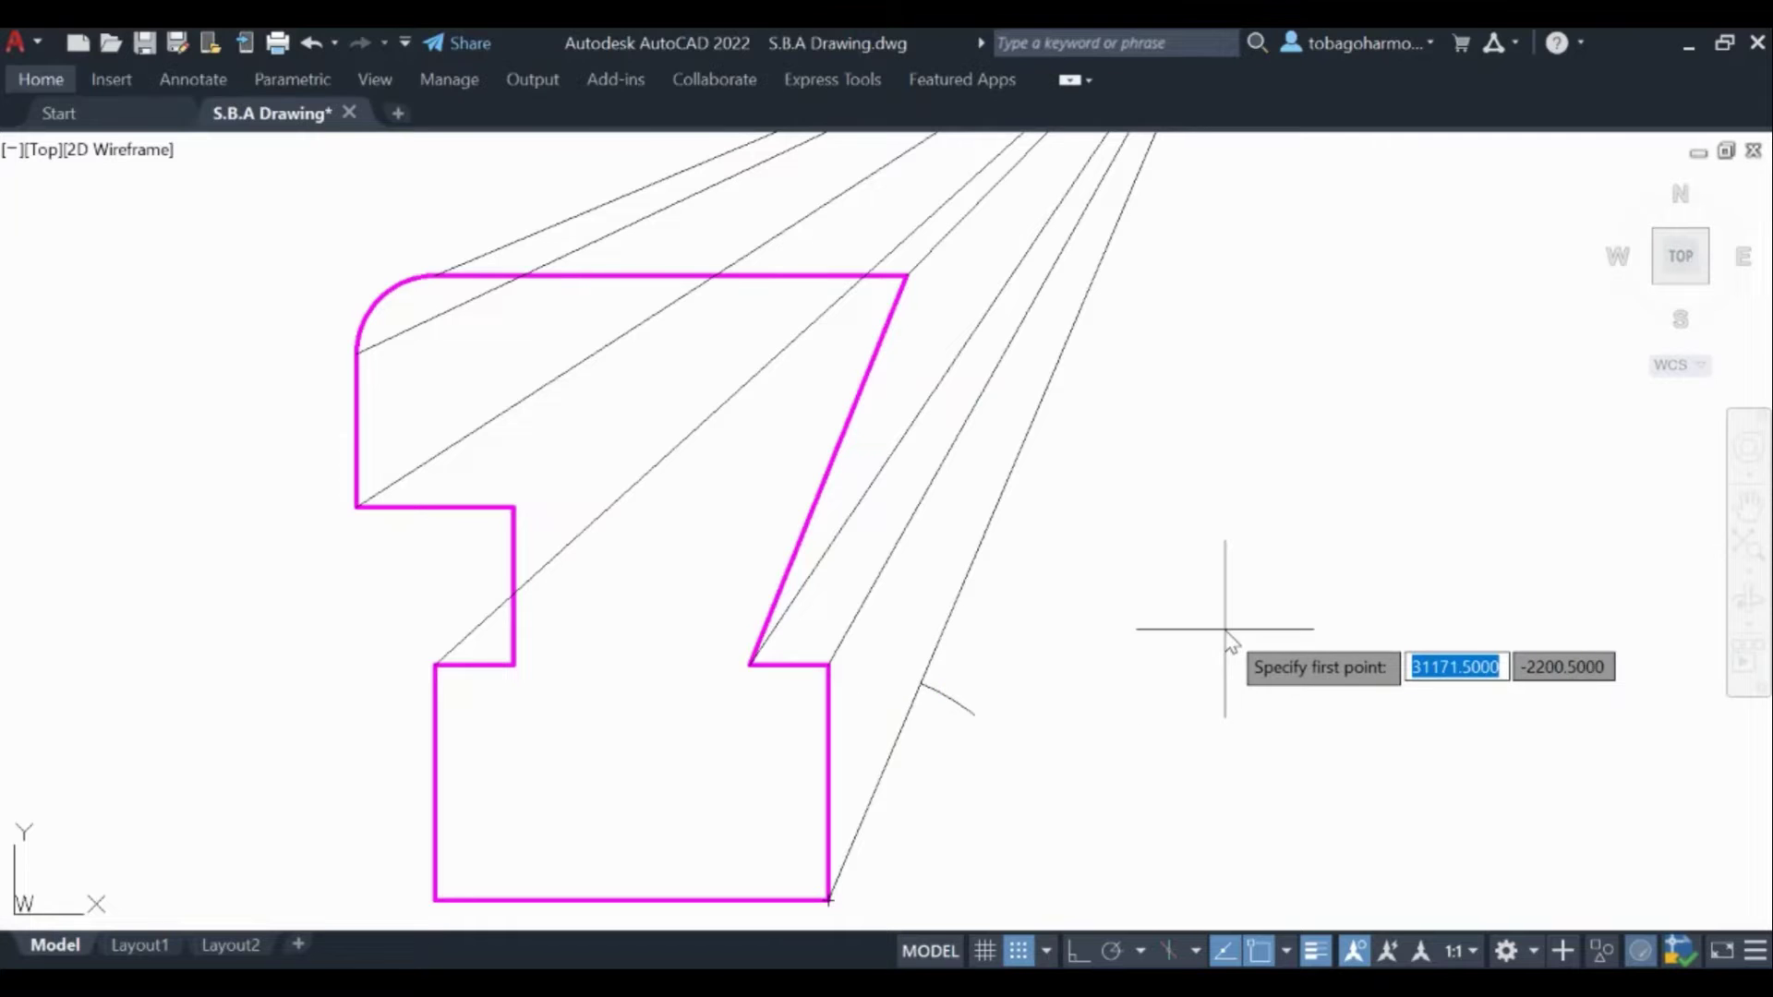
pyautogui.click(920, 684)
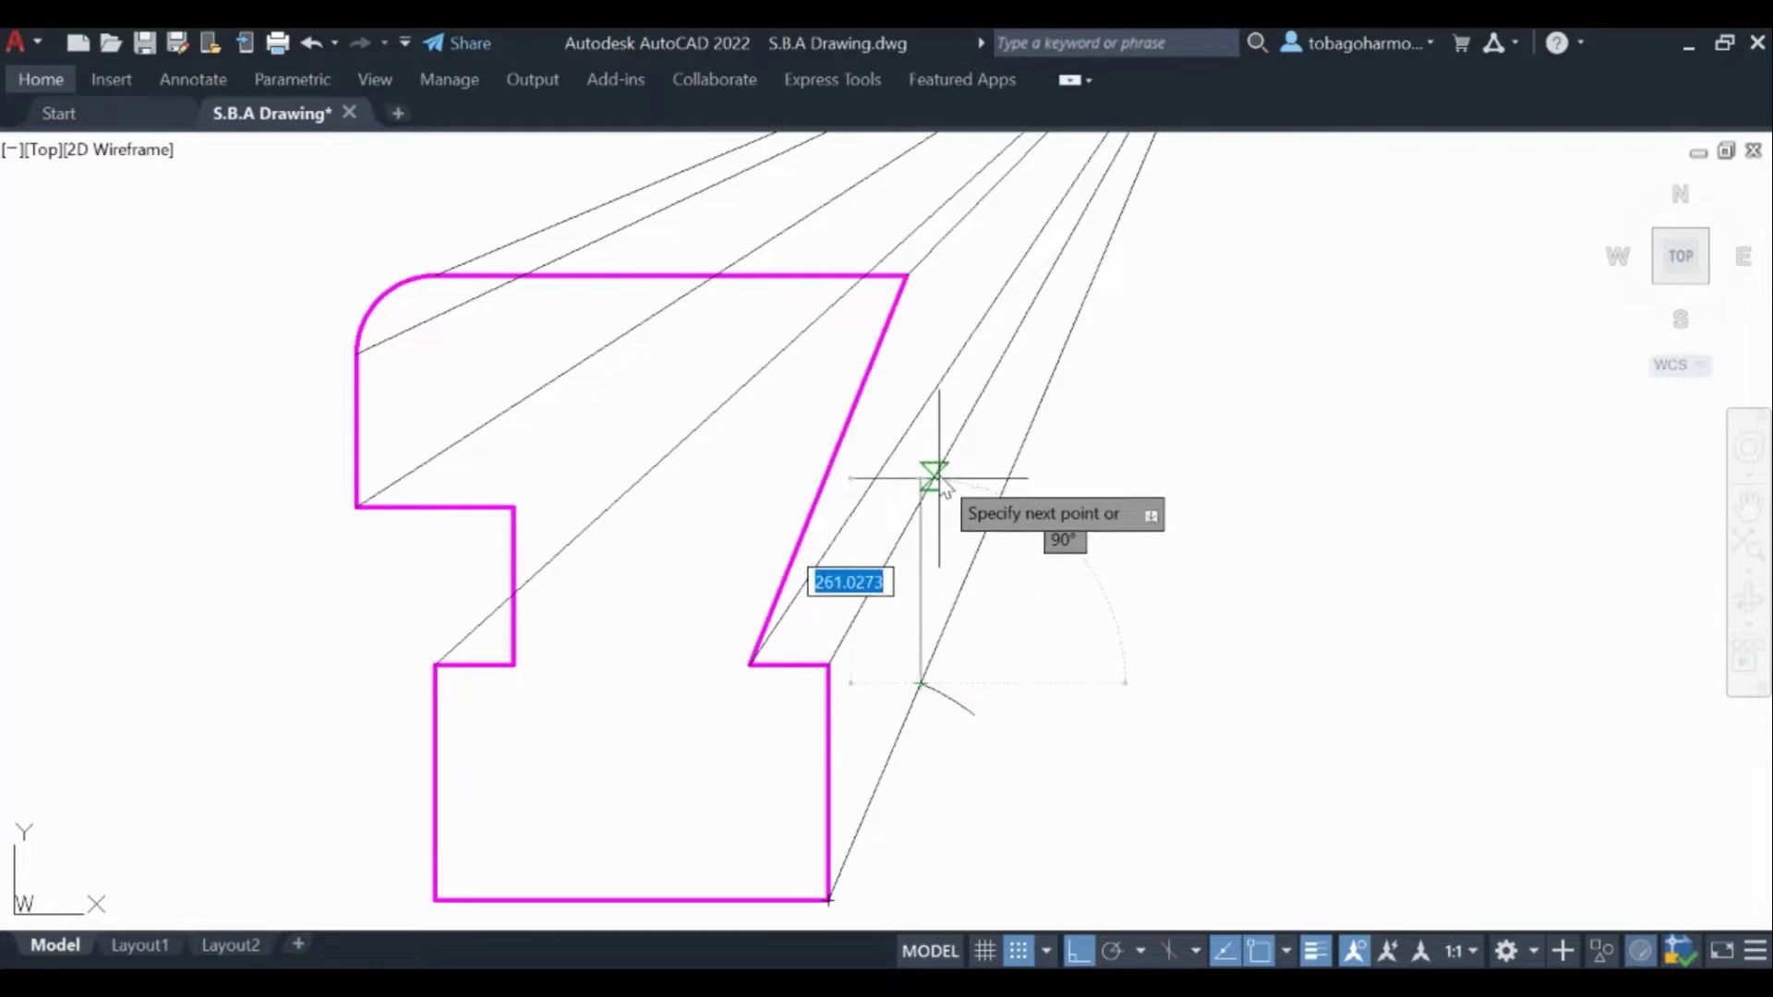
pyautogui.scroll(2, 921, 471)
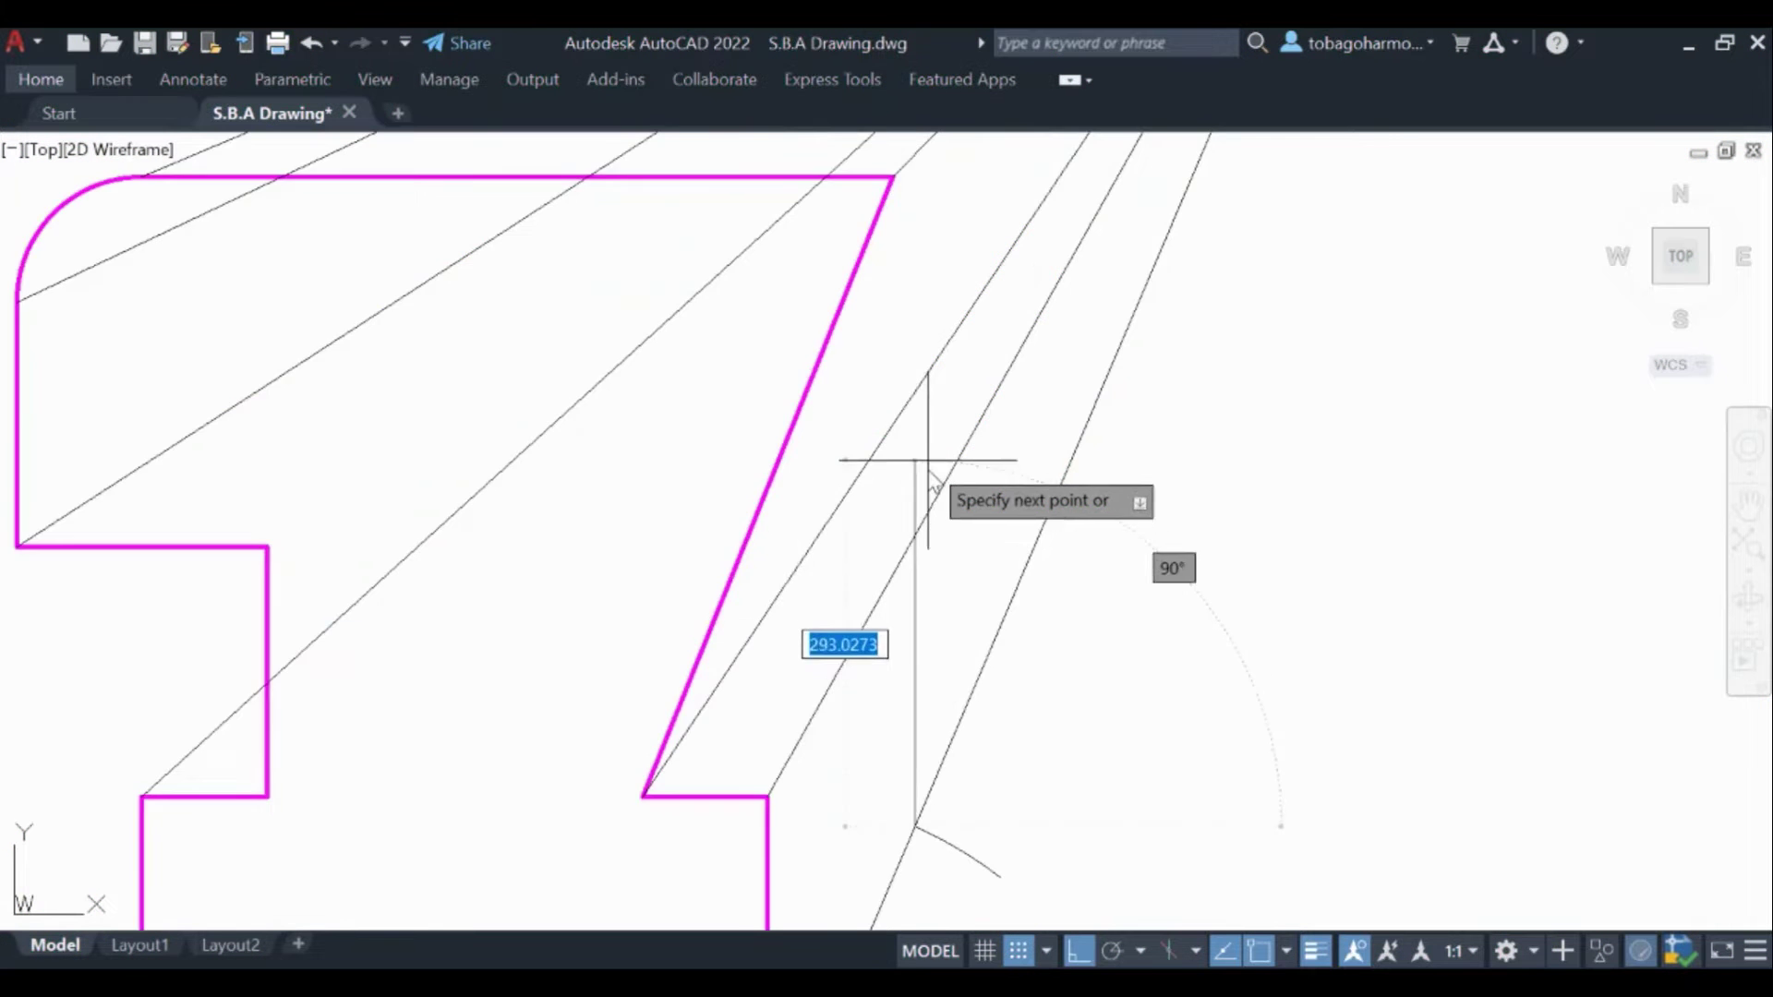
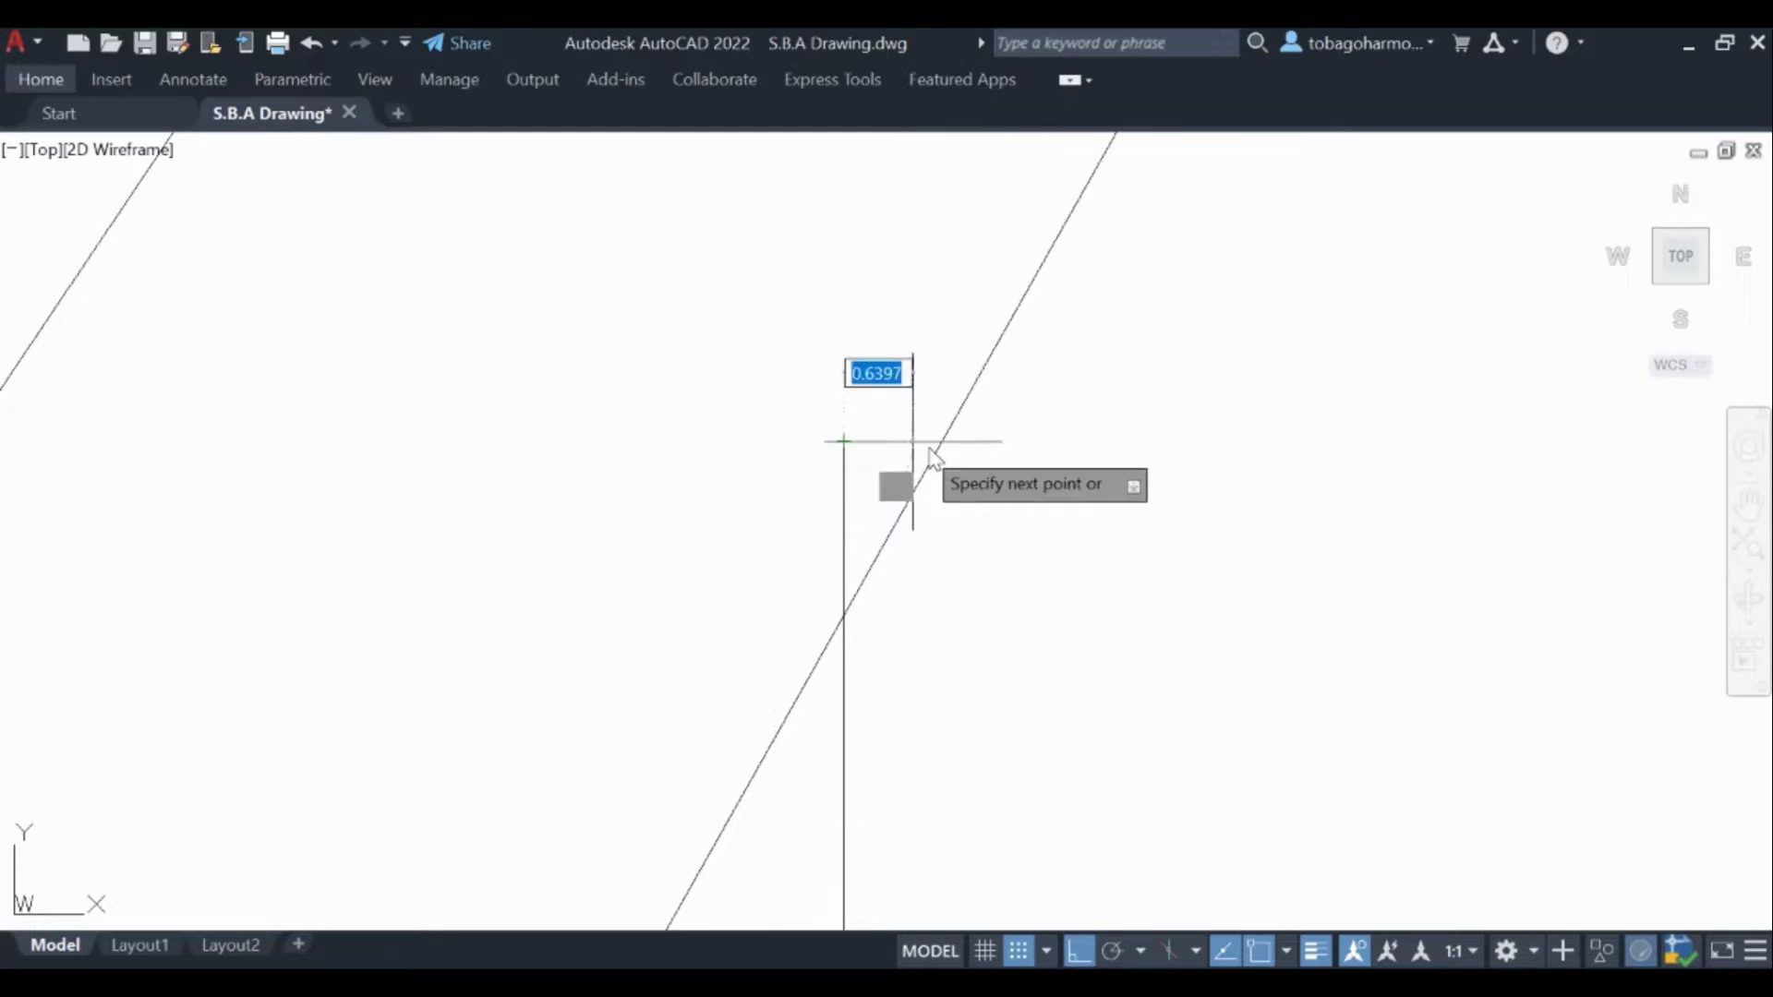
# Step: Finish the vertical construction line
pyautogui.press('Escape')
pyautogui.scroll(-5, 1126, 451)
pyautogui.scroll(-3, 1143, 462)
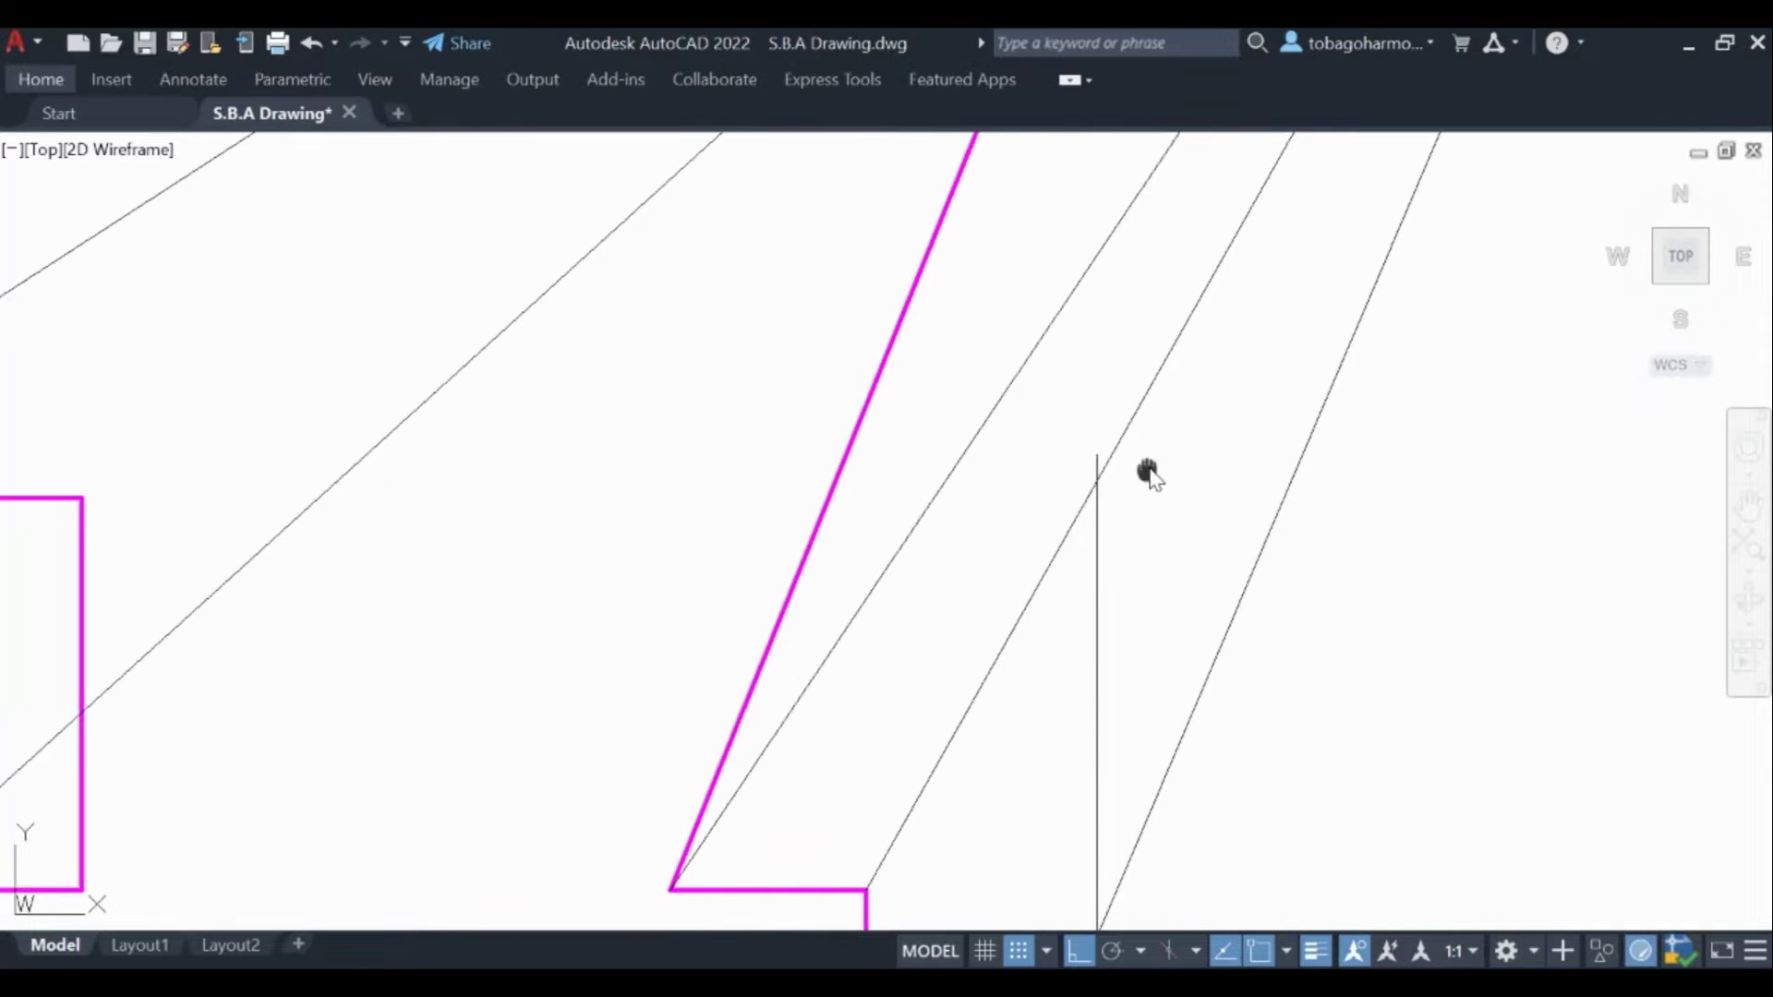
pyautogui.scroll(2, 1117, 434)
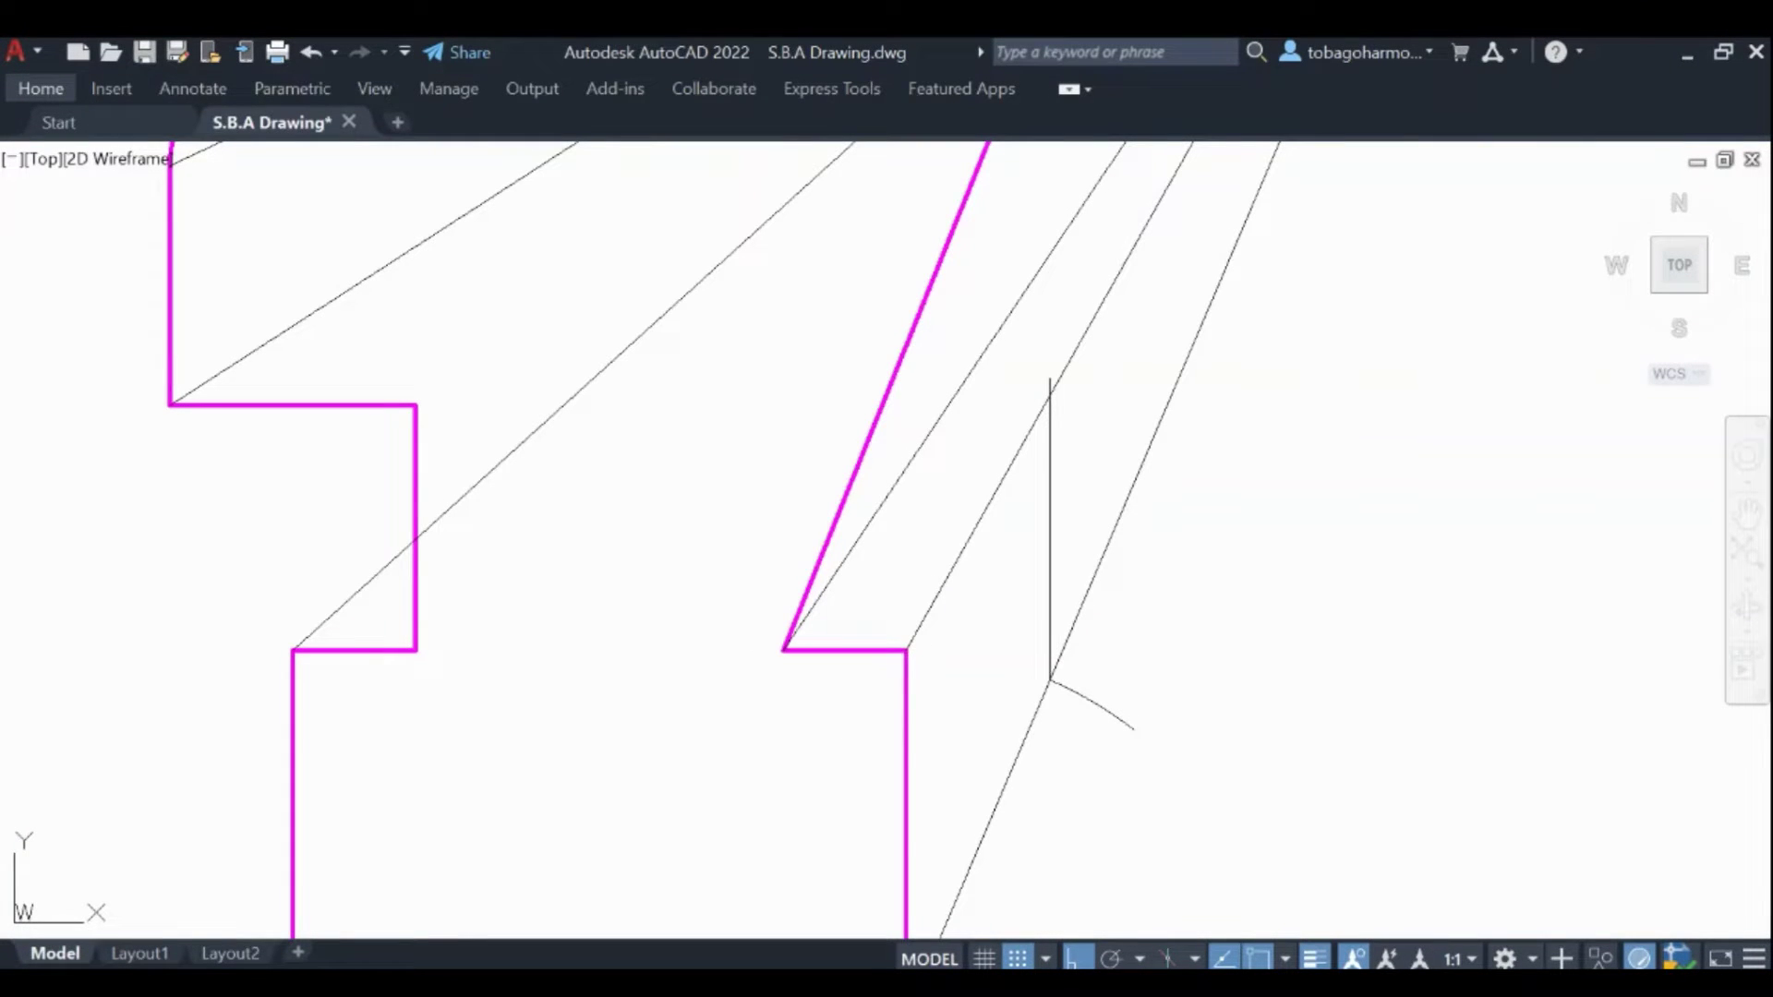
# Step: Draw a horizontal back edge leftward from the vertical/receding-line intersection, then begin trimming
pyautogui.write('l')
pyautogui.press('Return')
pyautogui.scroll(3, 1096, 364)
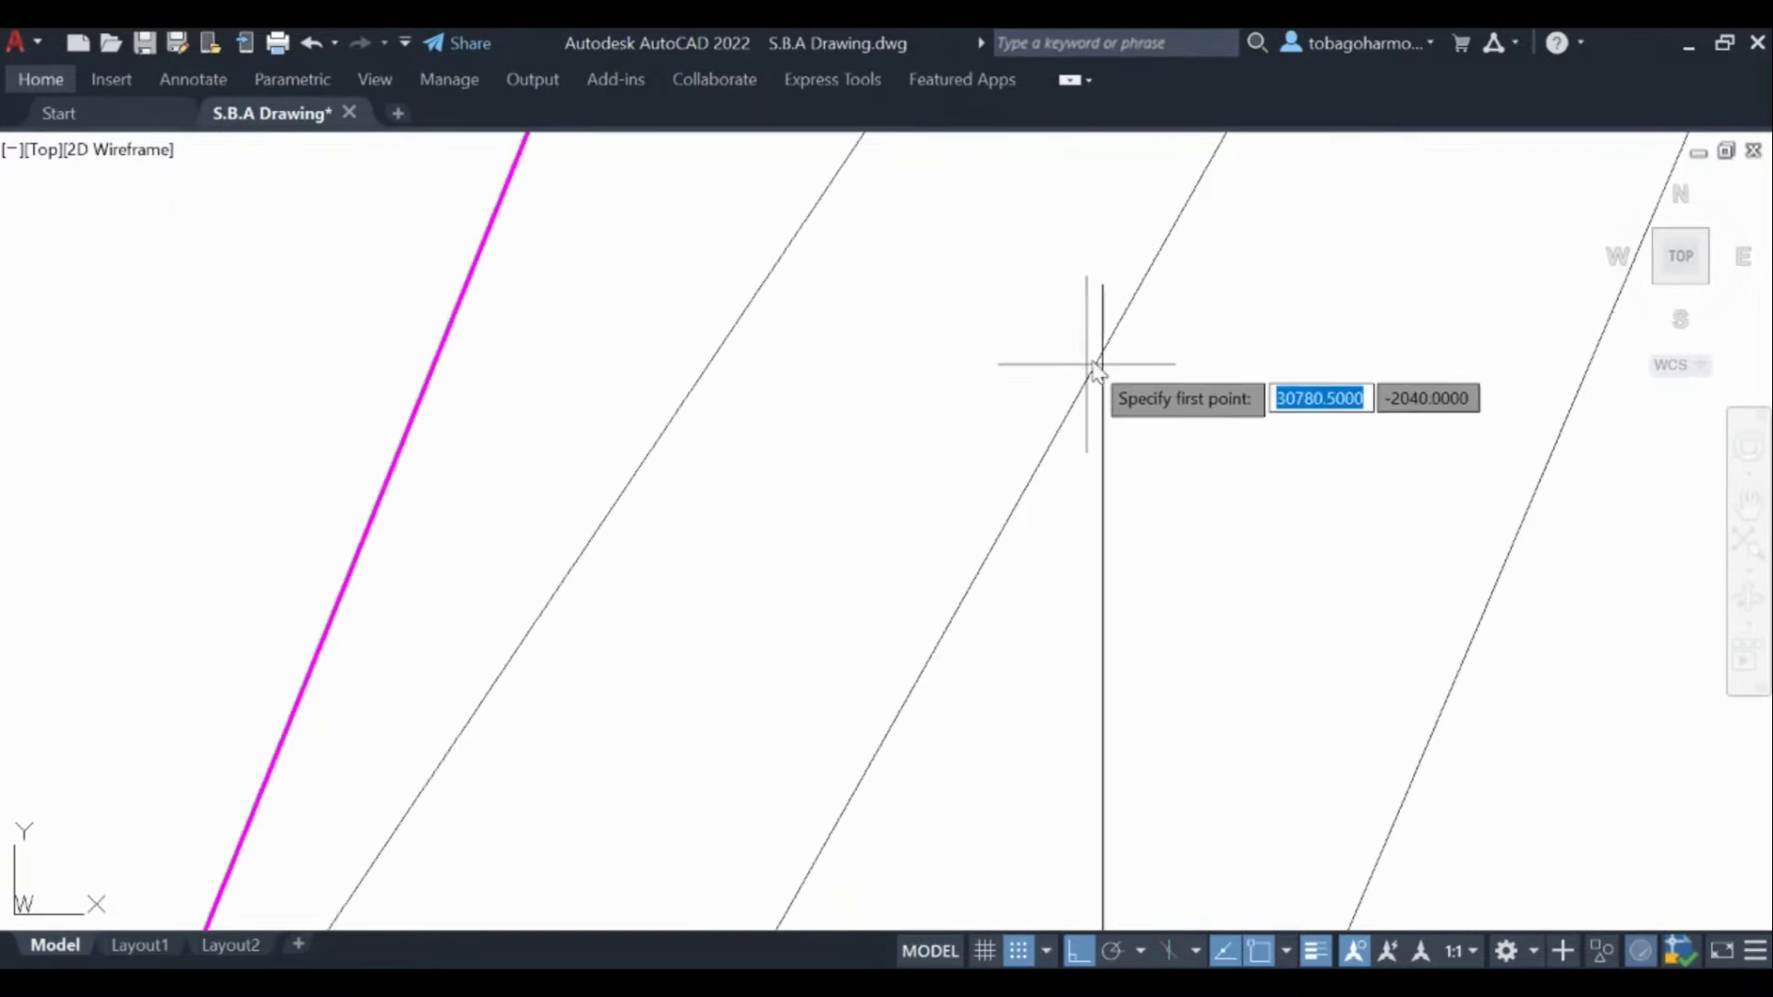
pyautogui.click(1102, 352)
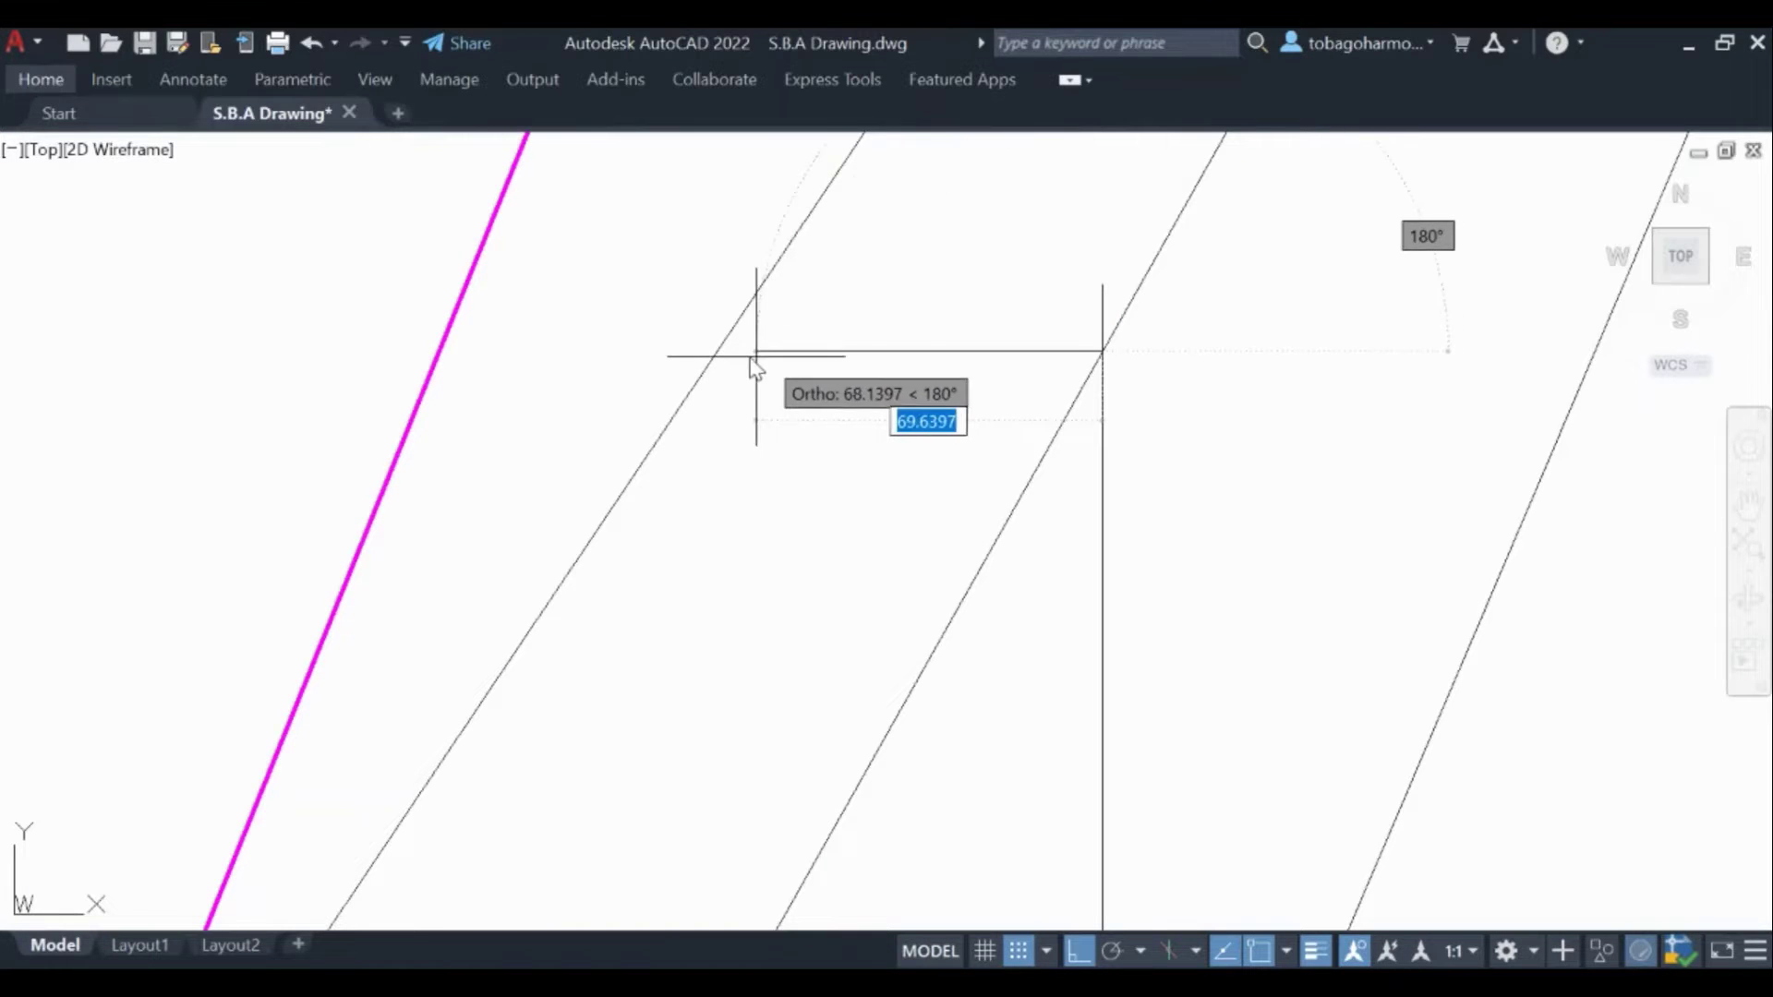
pyautogui.click(634, 368)
pyautogui.press('Escape')
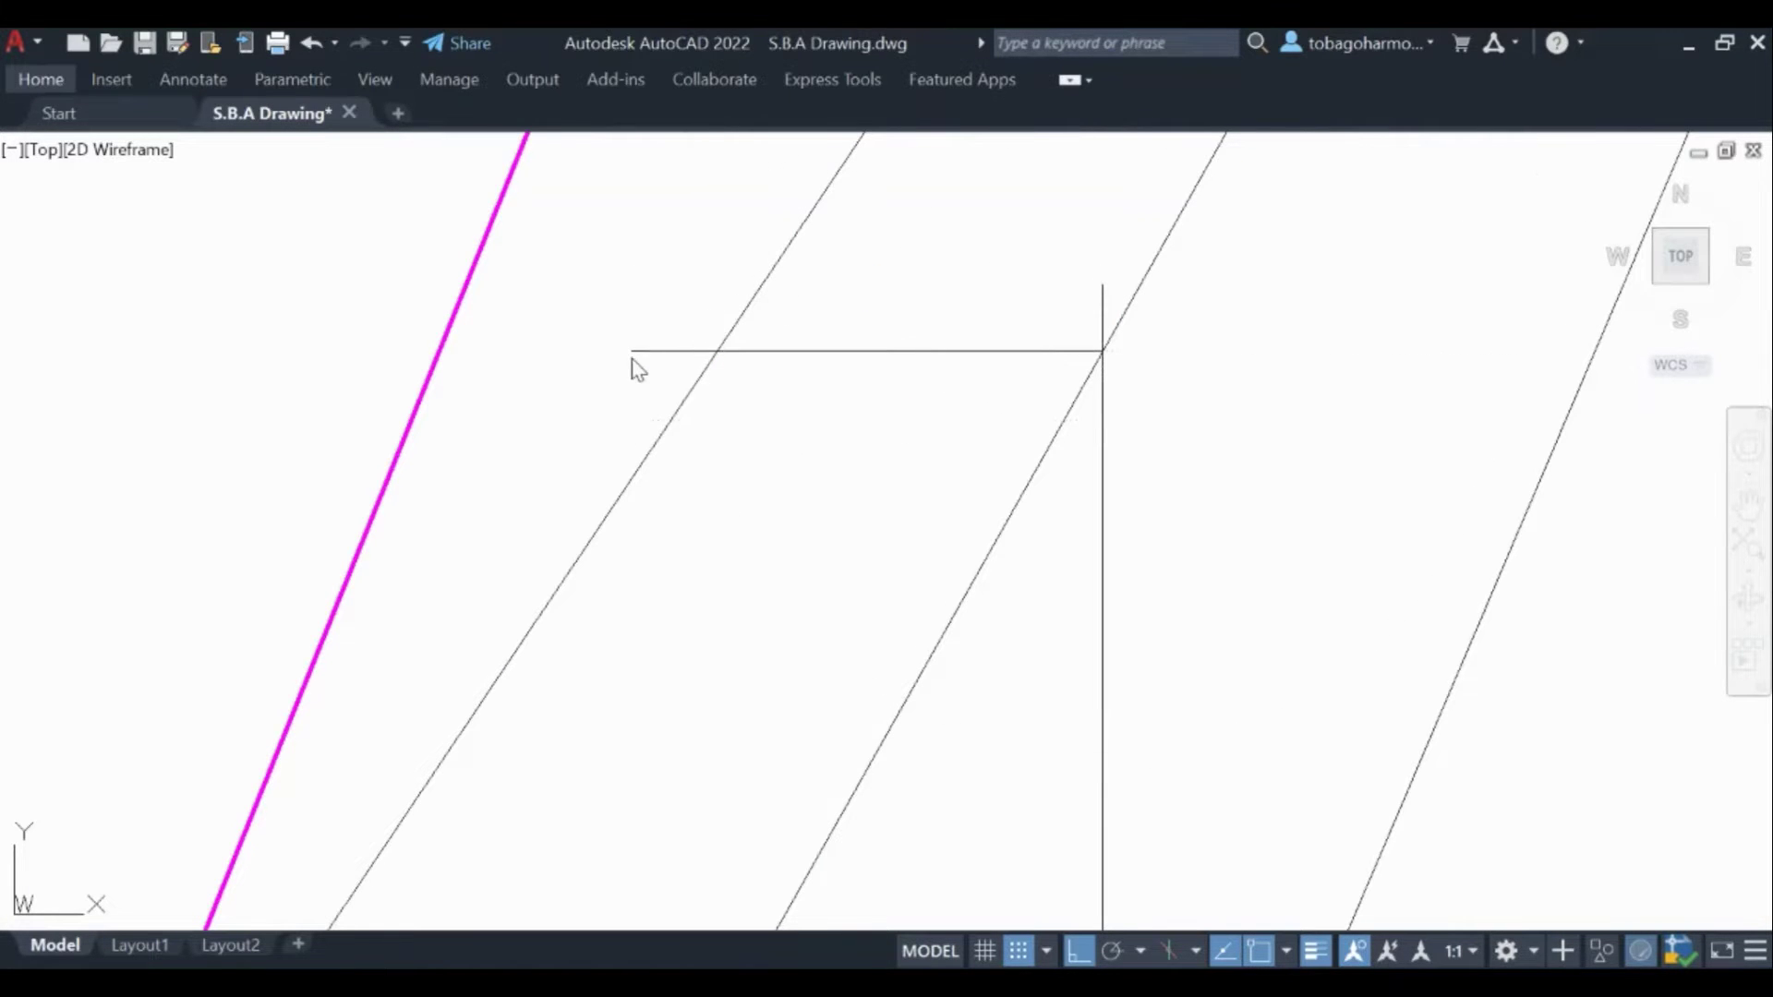
pyautogui.scroll(-3, 923, 454)
pyautogui.scroll(-2, 1122, 426)
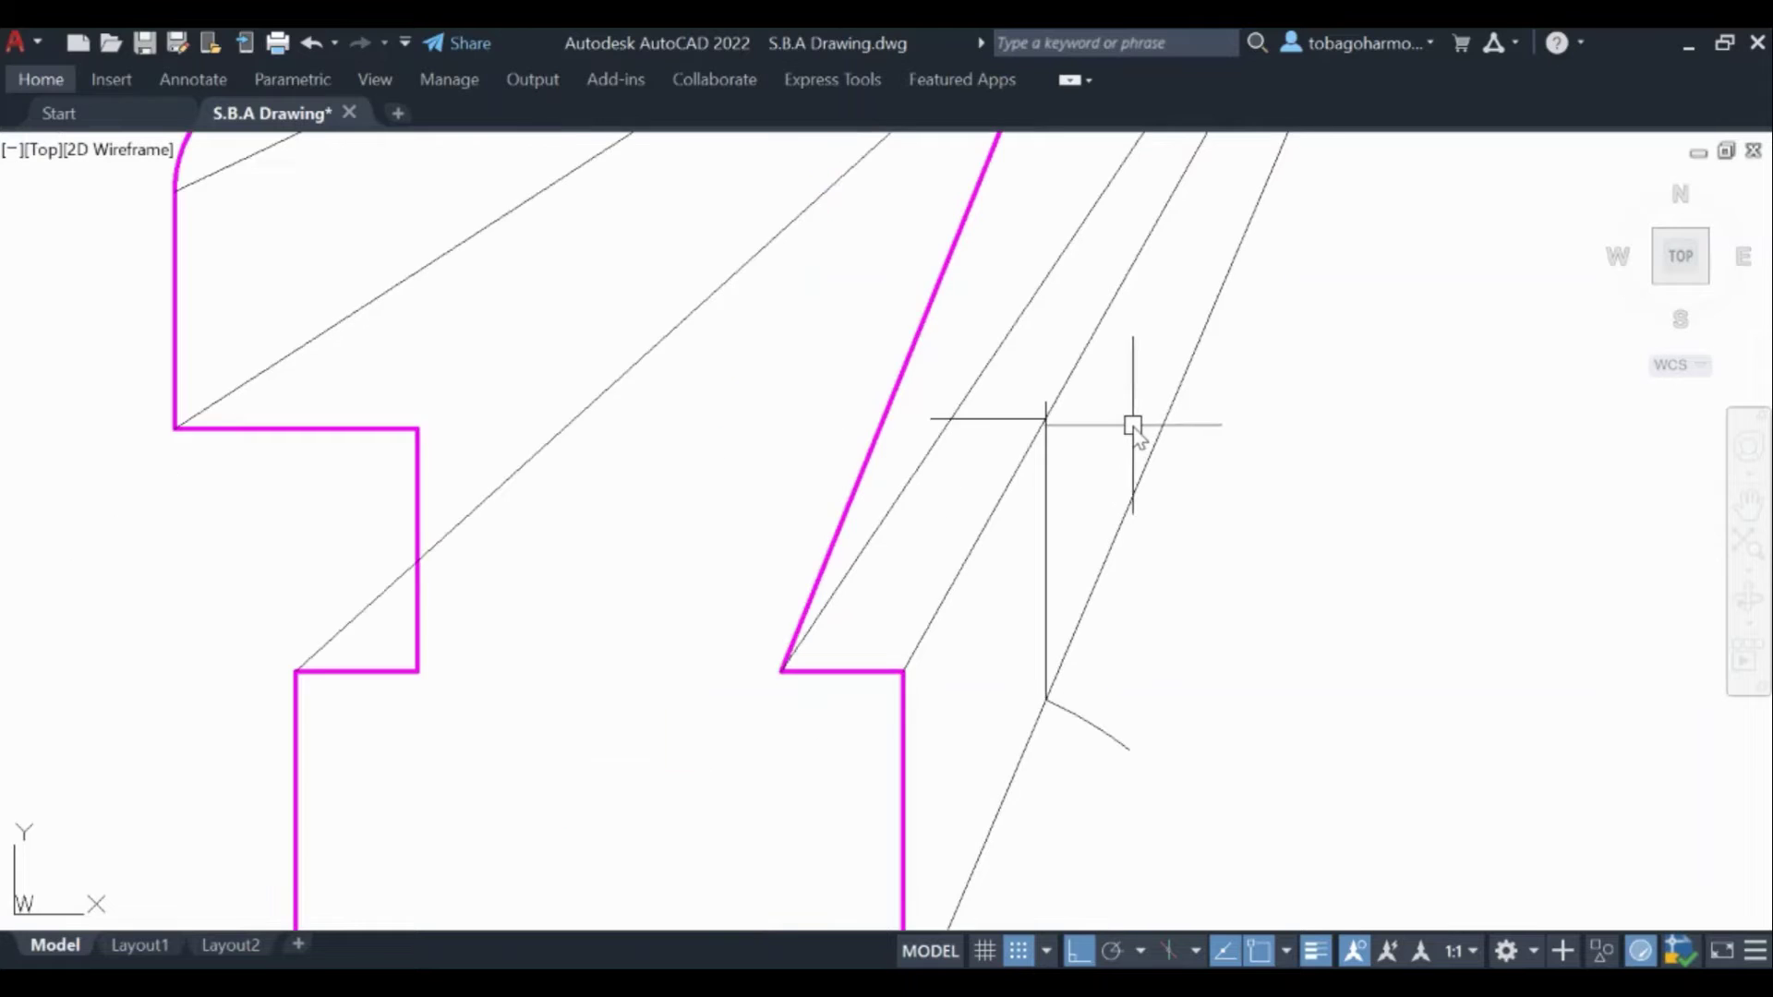
pyautogui.scroll(-2, 1132, 424)
pyautogui.scroll(-3, 1078, 489)
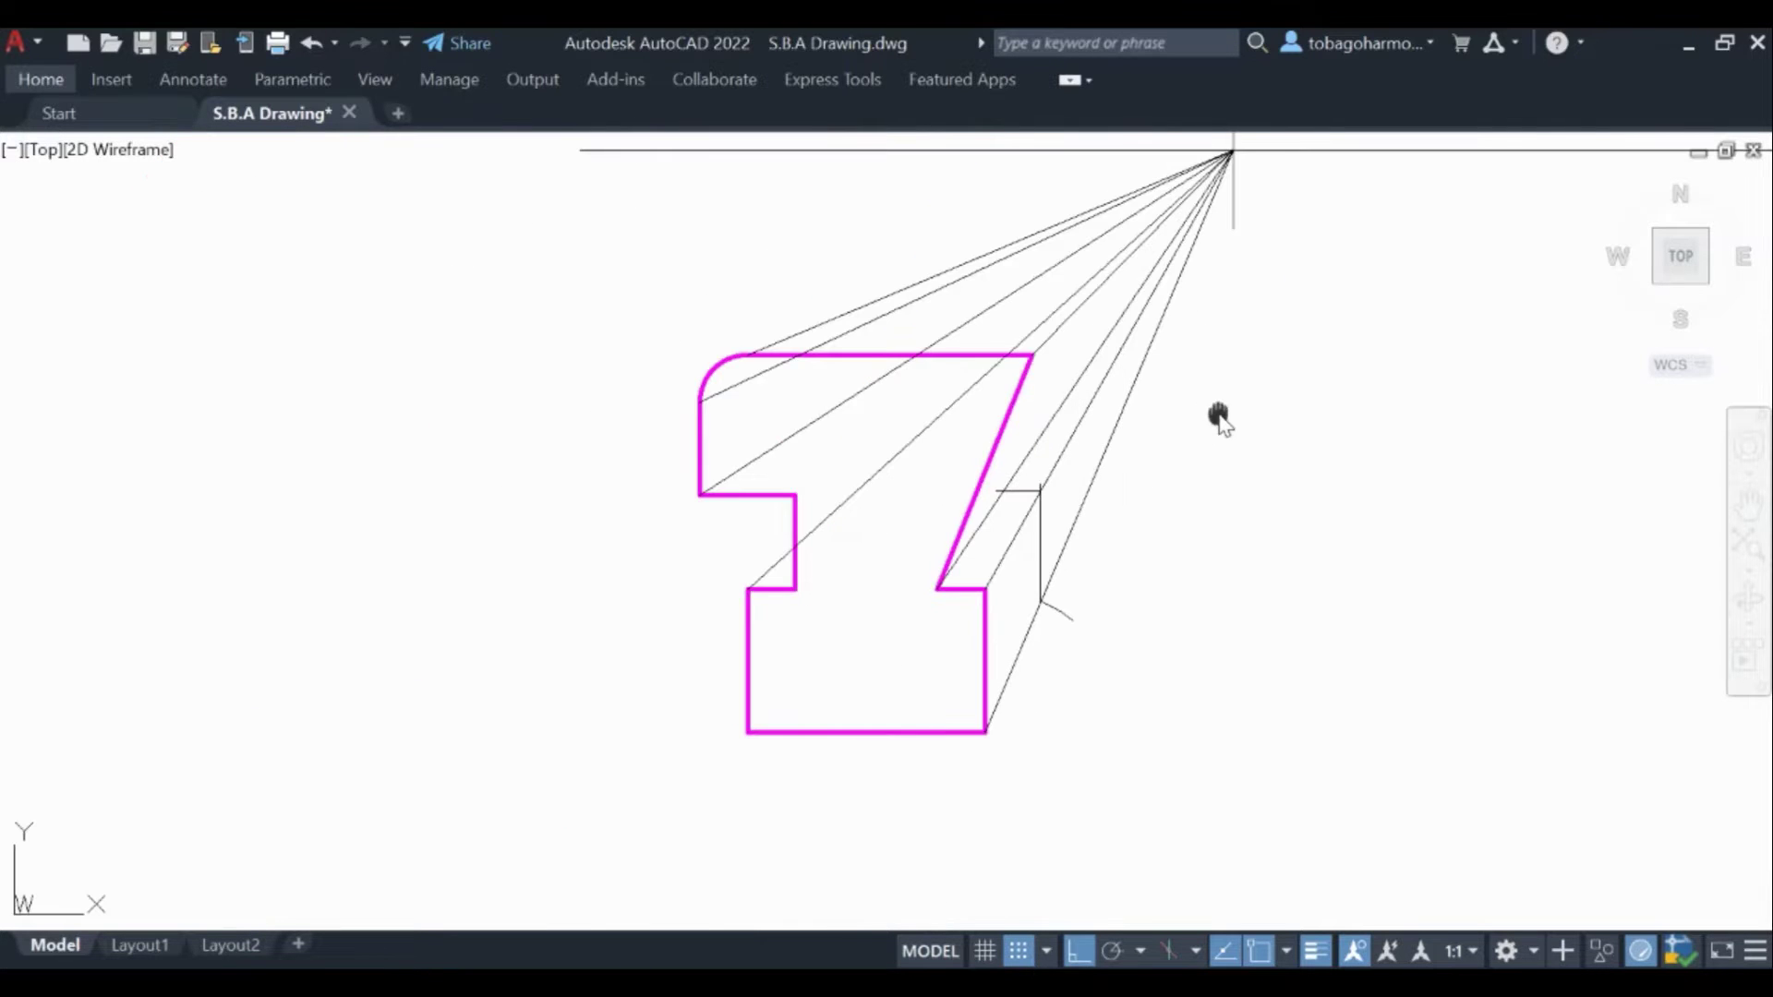
pyautogui.moveTo(1219, 417); pyautogui.dragTo(1069, 484, button='middle')
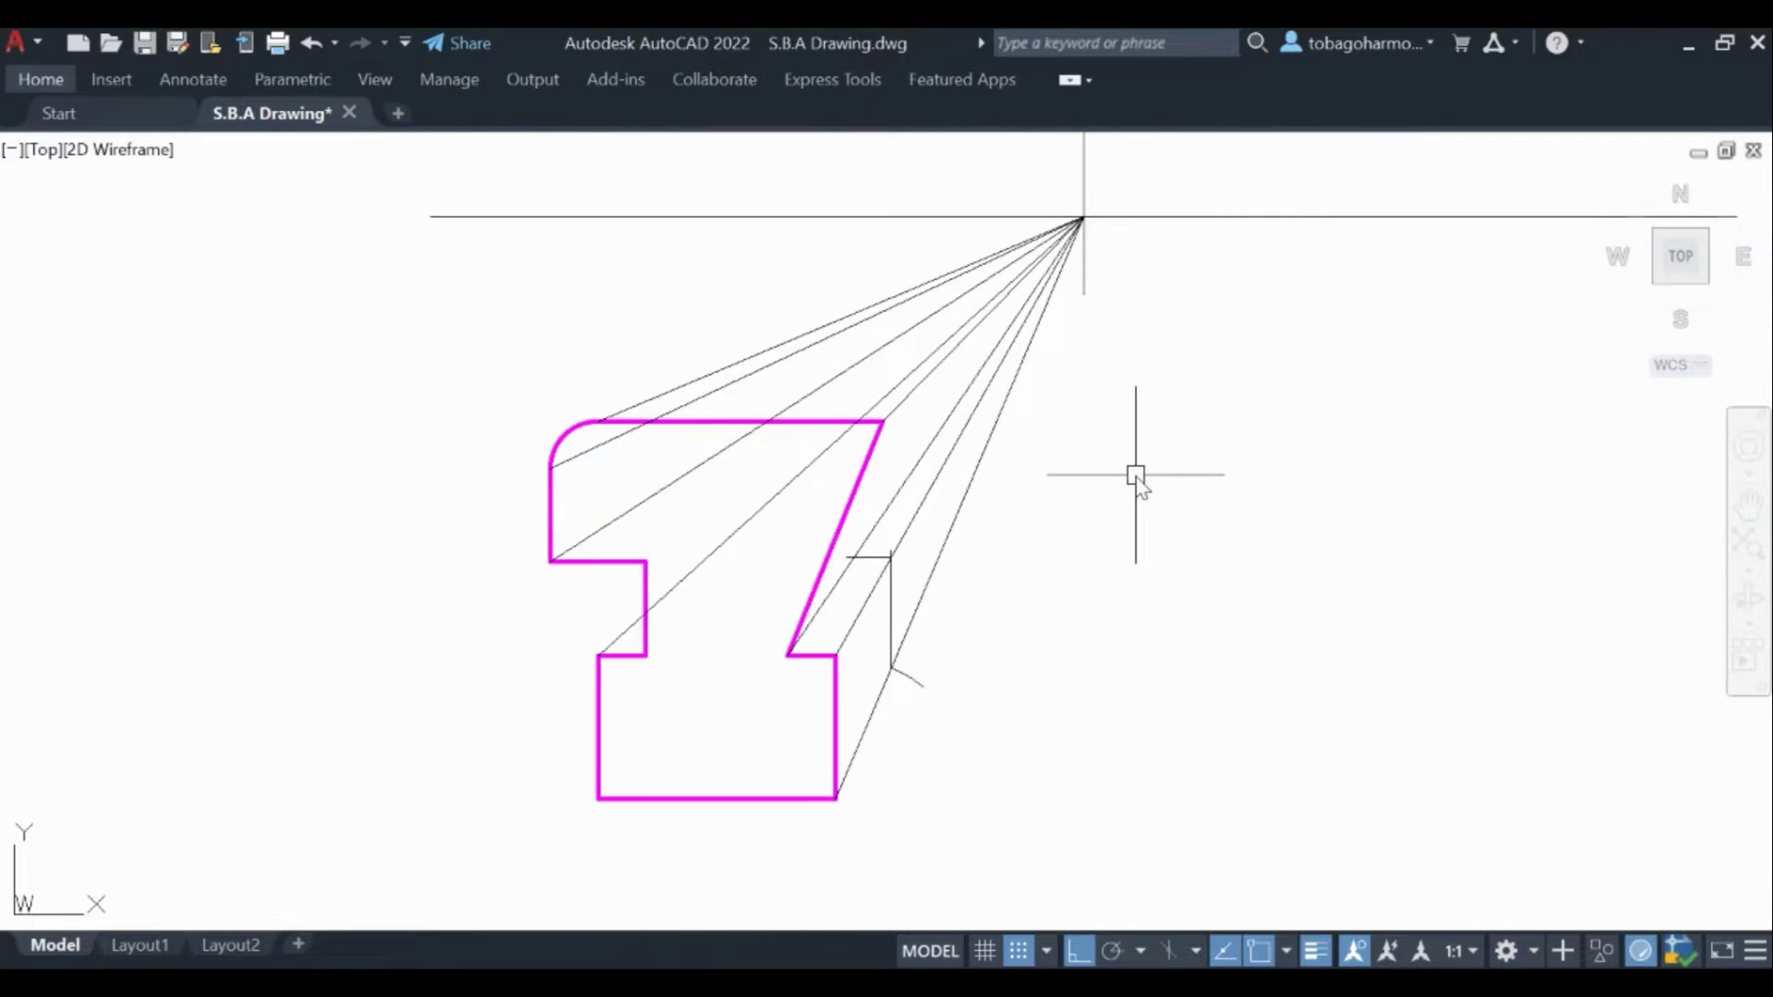
pyautogui.scroll(2, 985, 634)
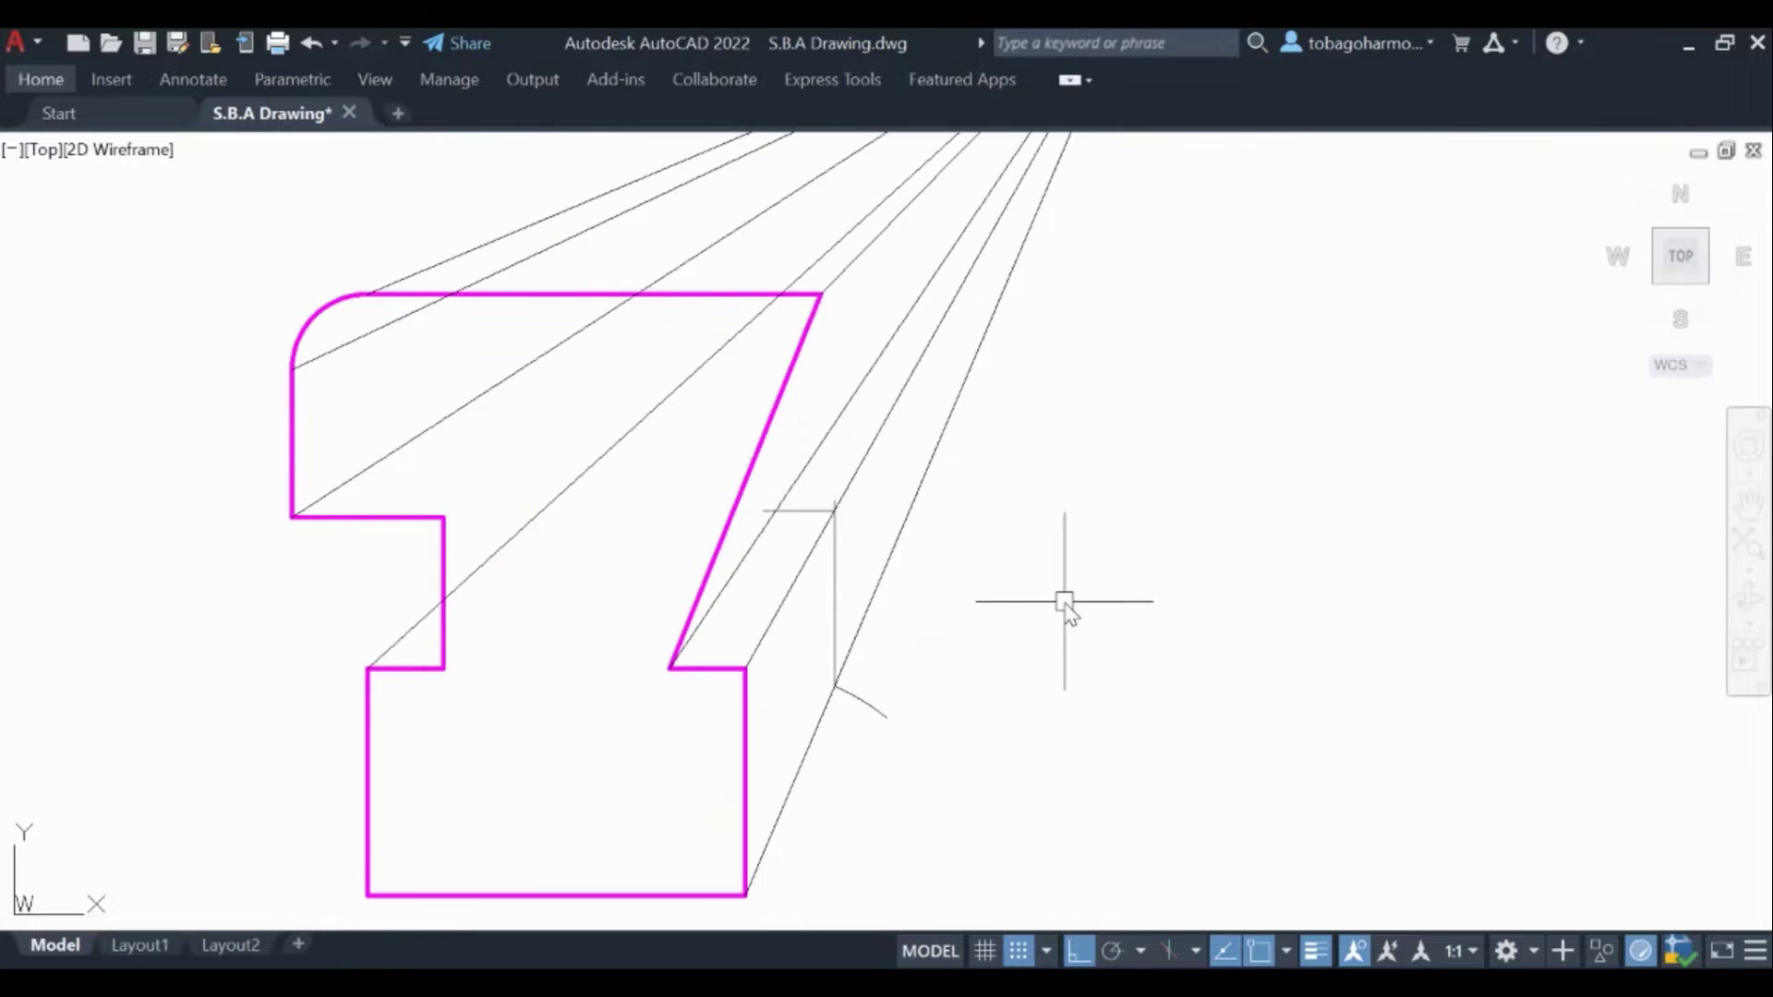
pyautogui.write('trim')
pyautogui.press('Return')
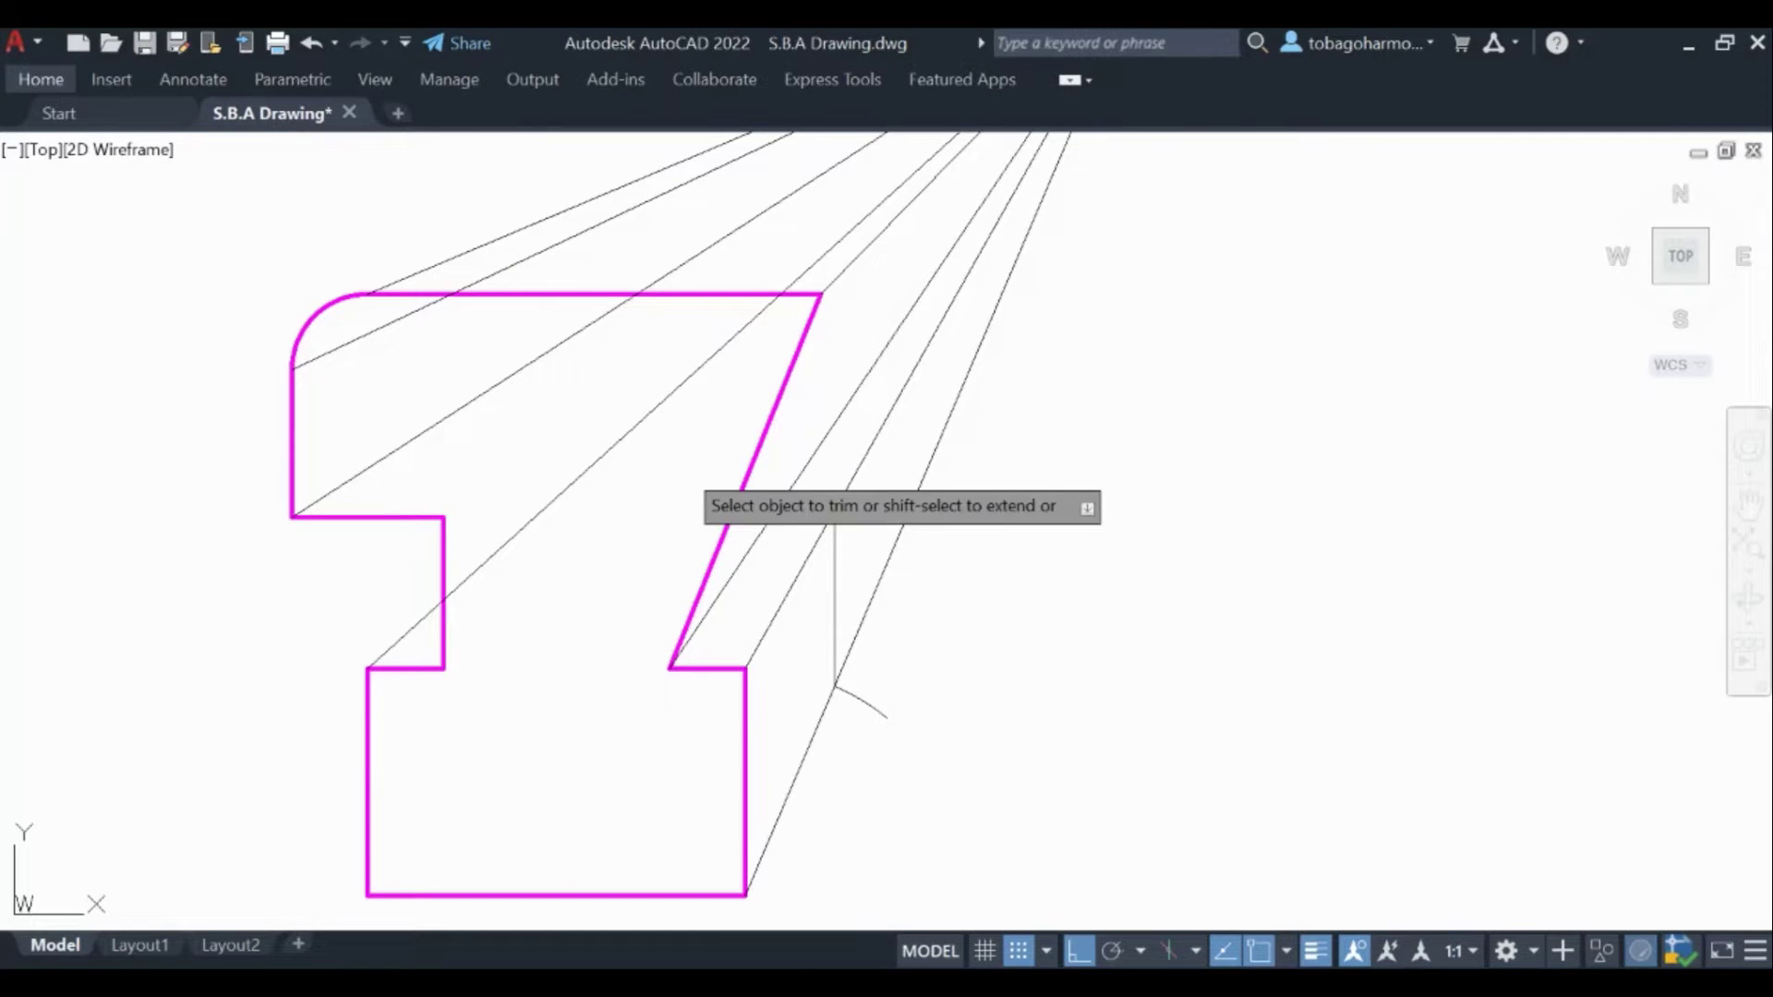
pyautogui.scroll(4, 881, 508)
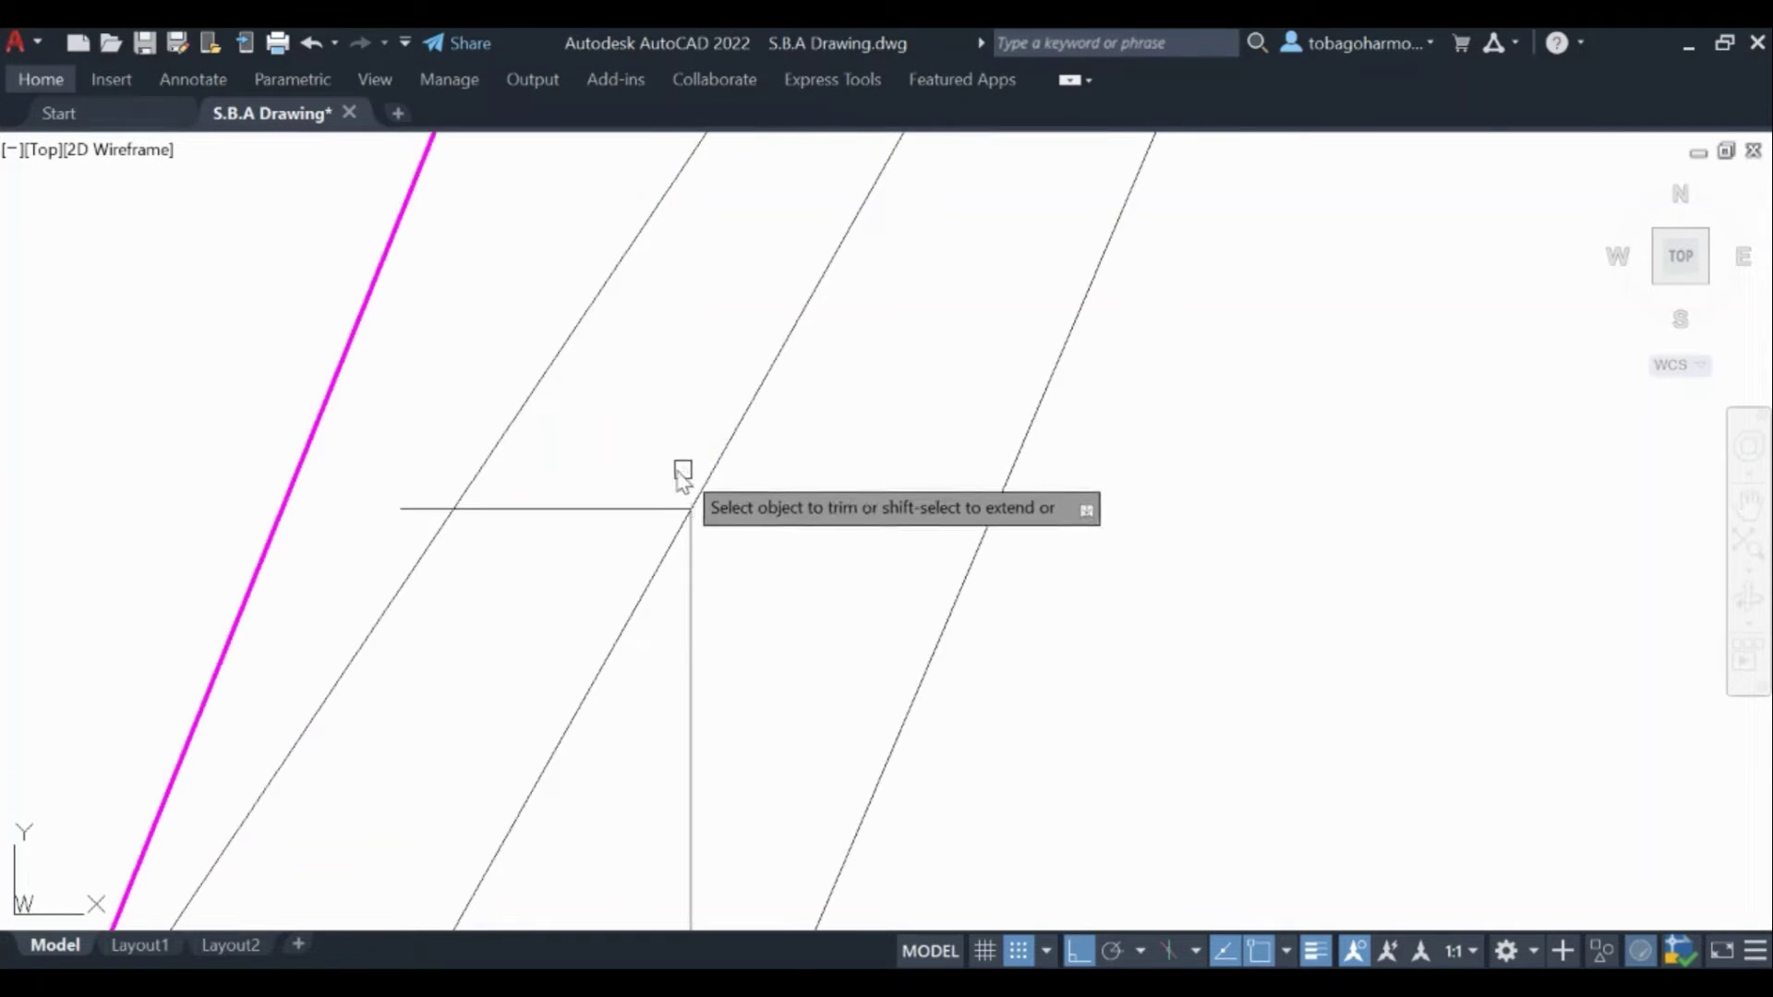
# Step: Trim the horizontal line's overhang and the slanted edge, leaving a short back corner
pyautogui.click(404, 507)
pyautogui.scroll(-3, 417, 458)
pyautogui.scroll(-2, 427, 455)
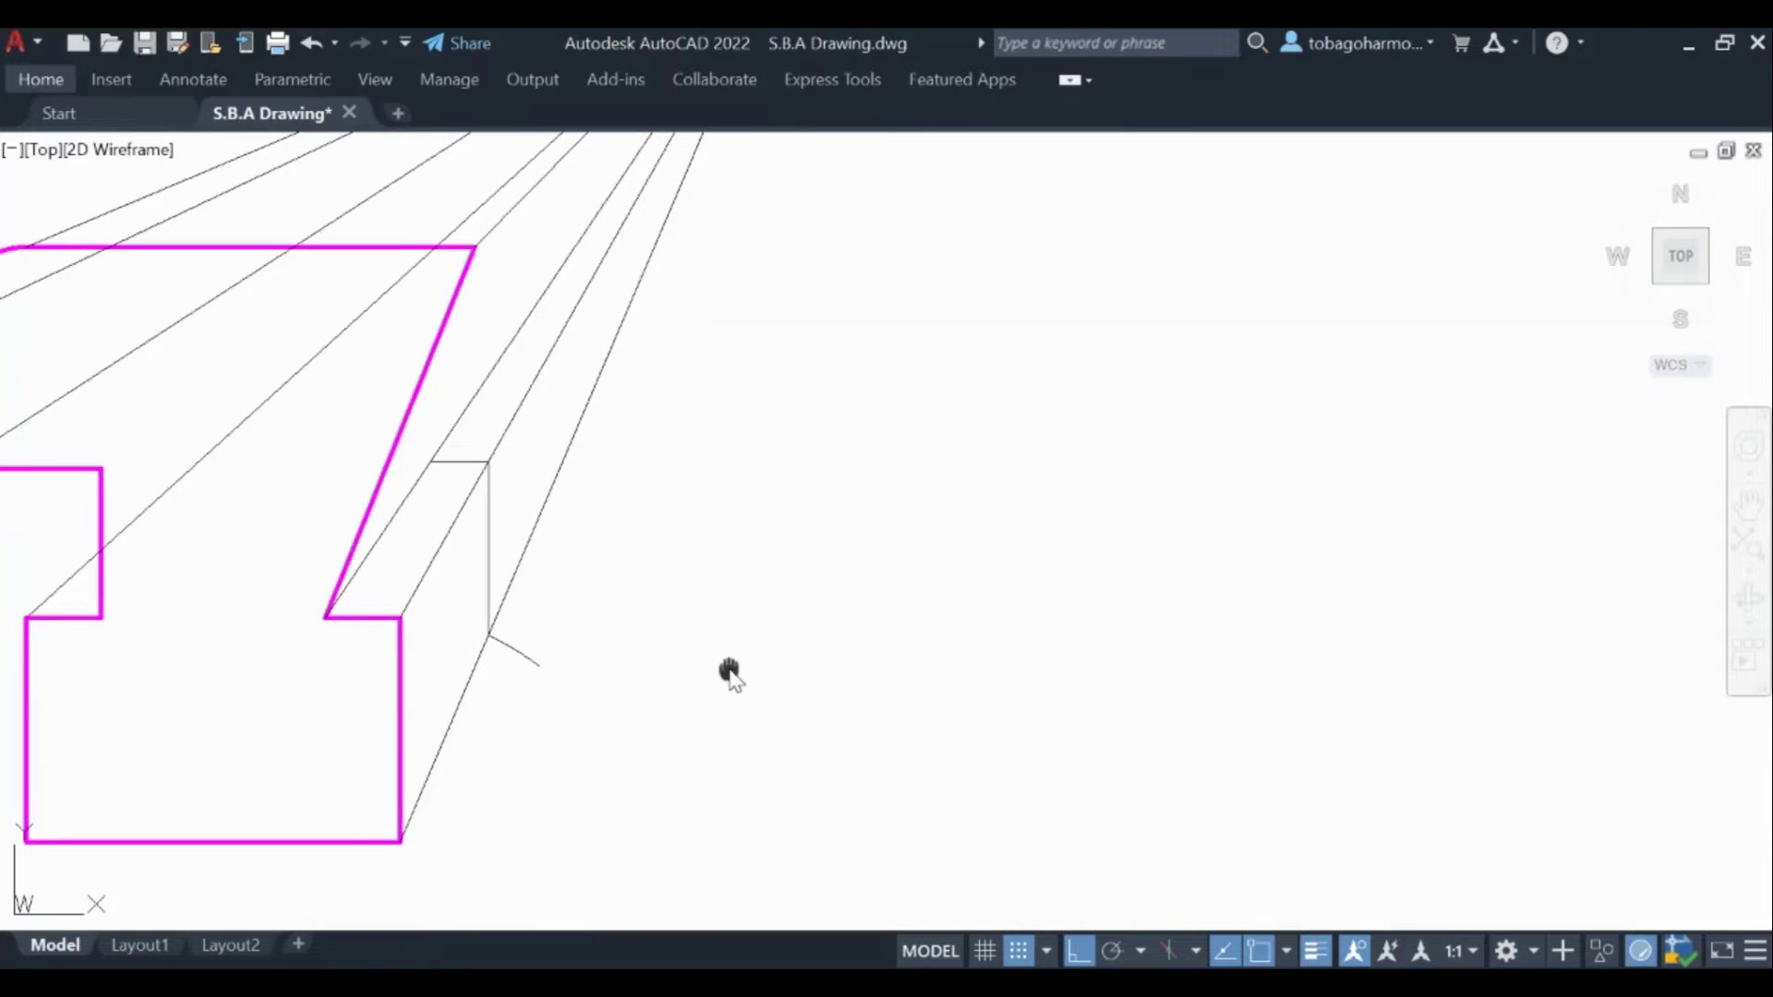
pyautogui.moveTo(729, 674); pyautogui.dragTo(808, 602, button='middle')
pyautogui.scroll(-2, 808, 602)
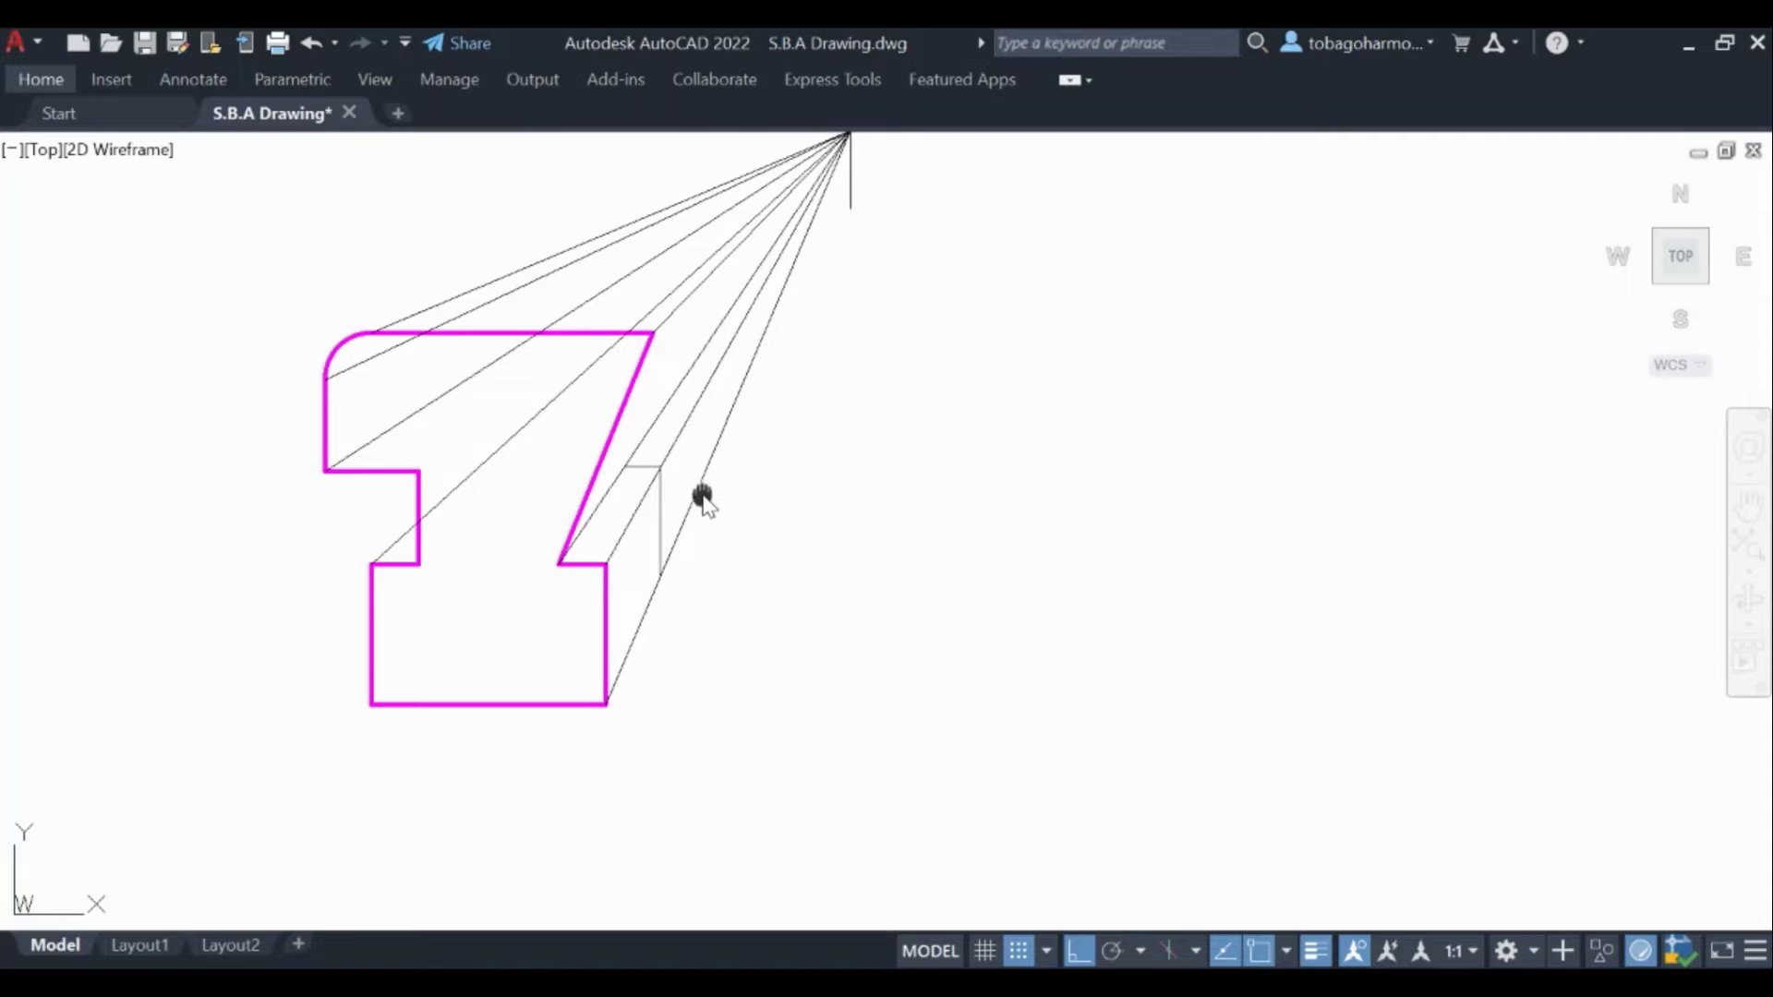
pyautogui.moveTo(705, 498); pyautogui.dragTo(708, 519, button='middle')
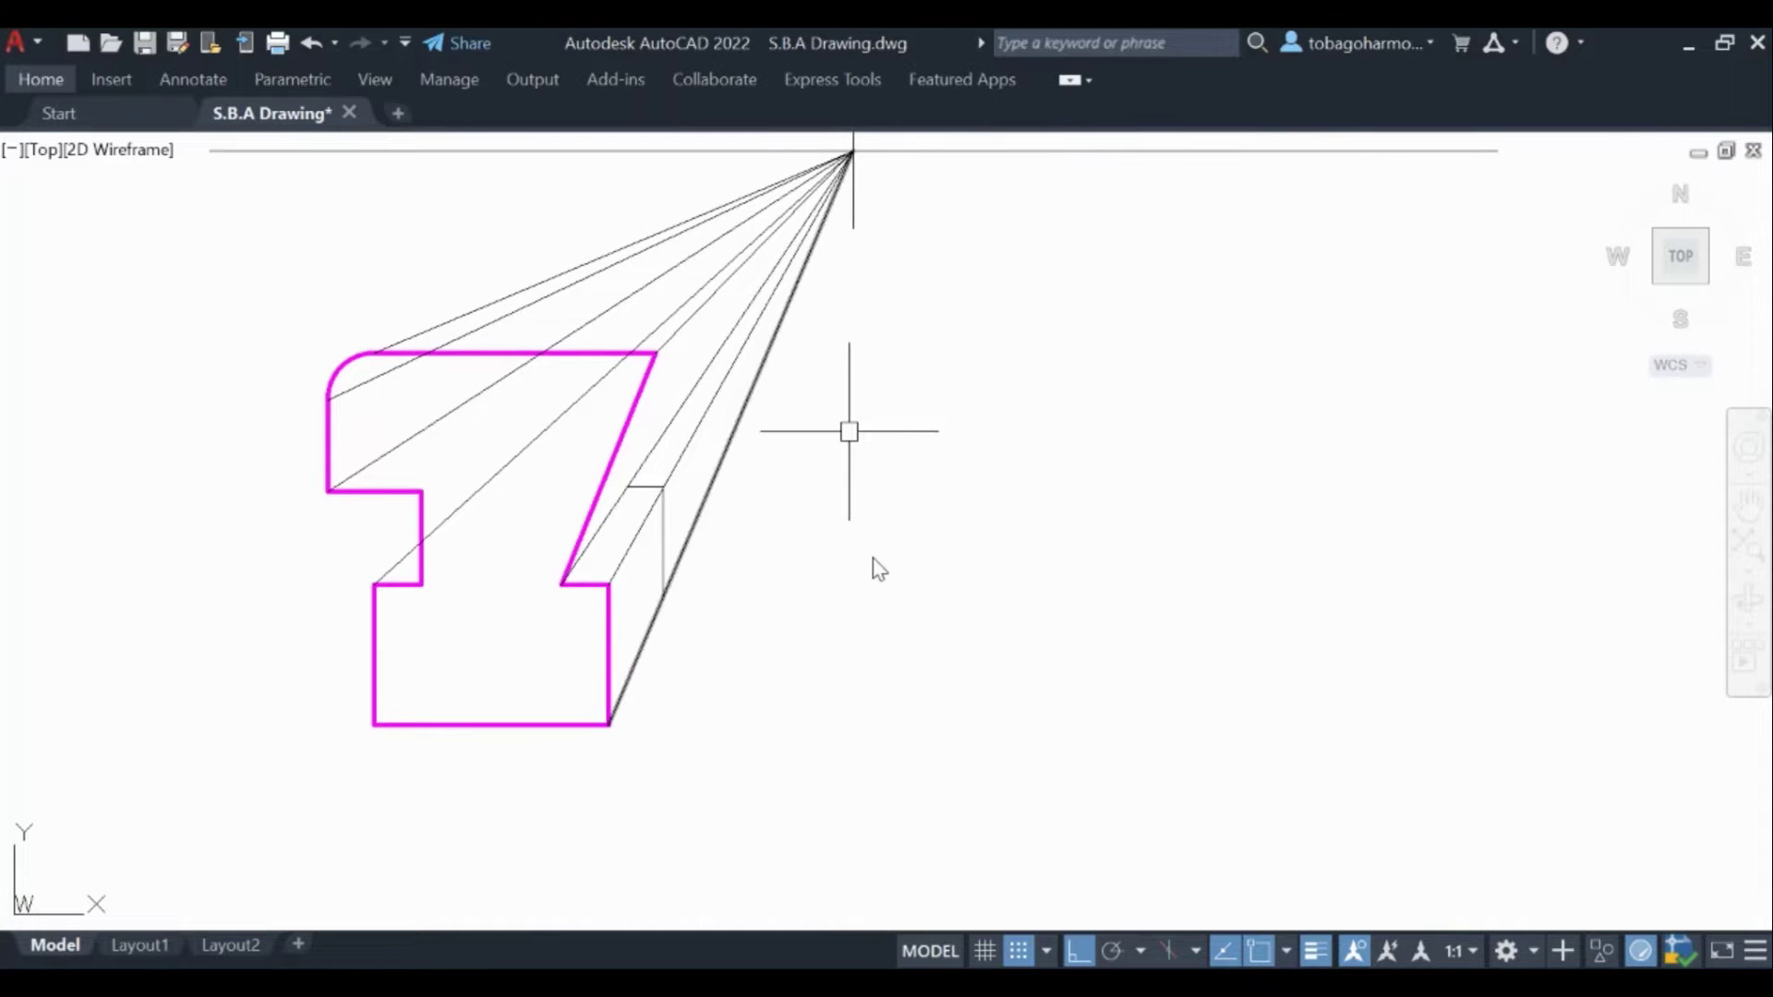
pyautogui.scroll(2, 849, 431)
pyautogui.scroll(3, 665, 653)
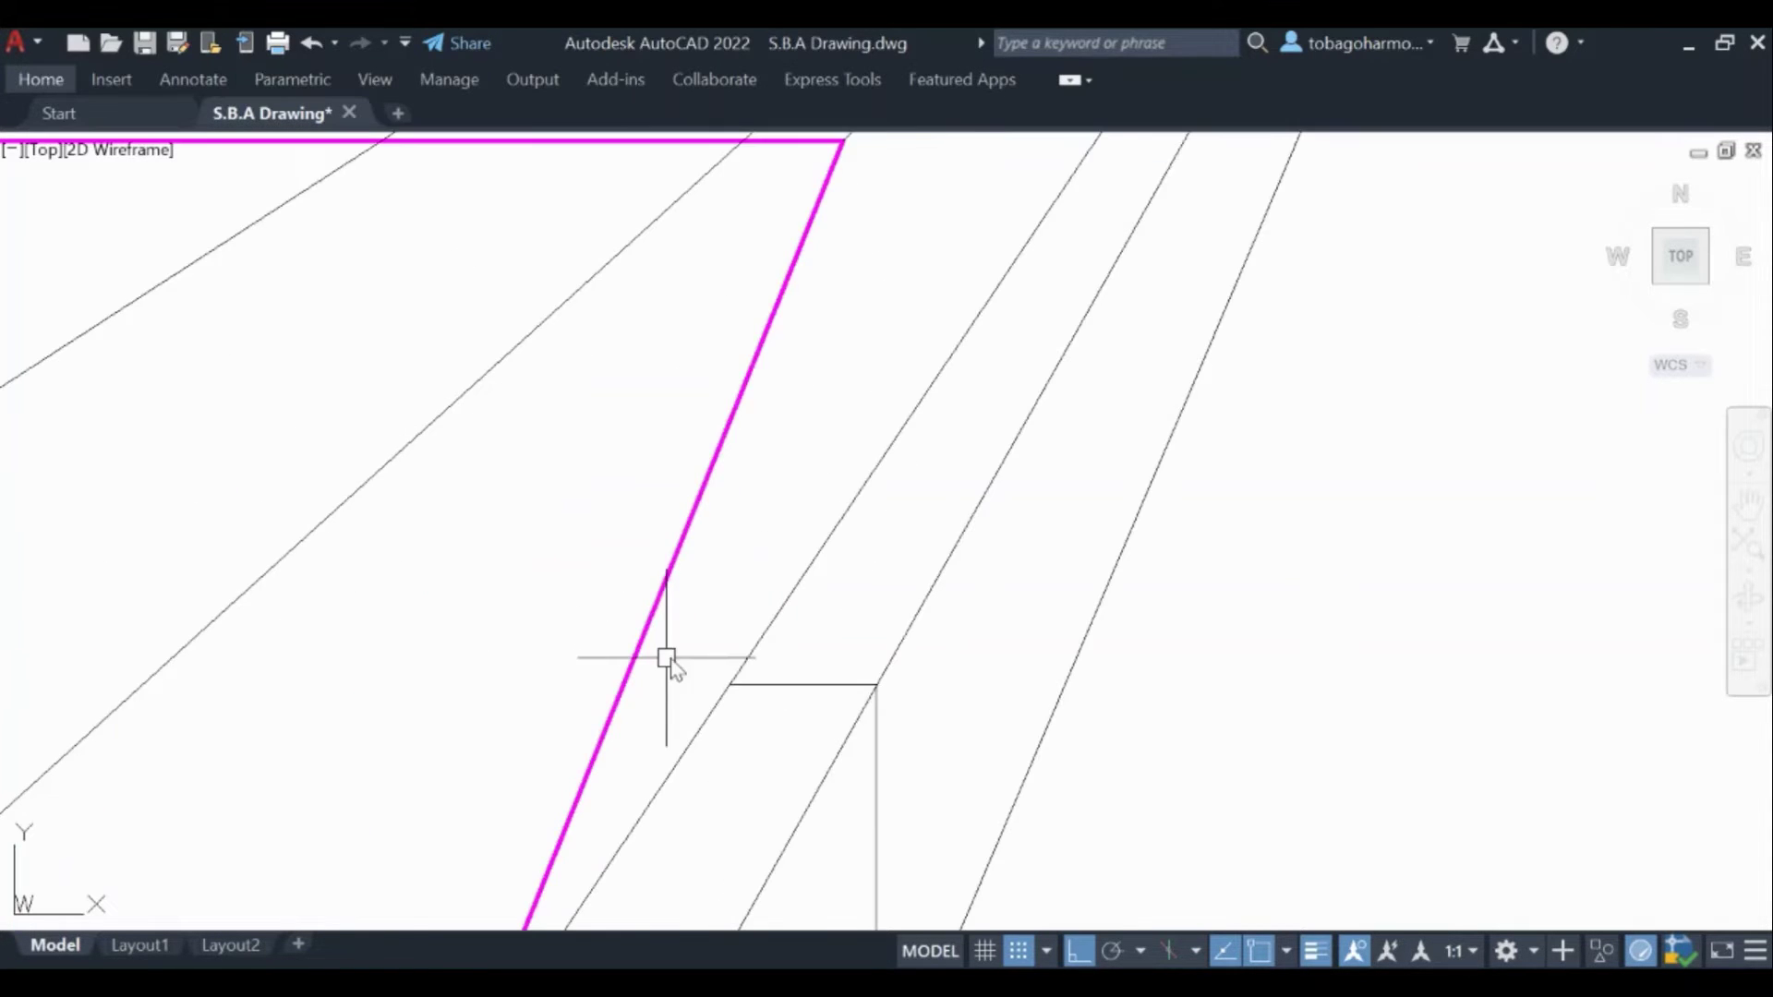
pyautogui.scroll(-1, 752, 616)
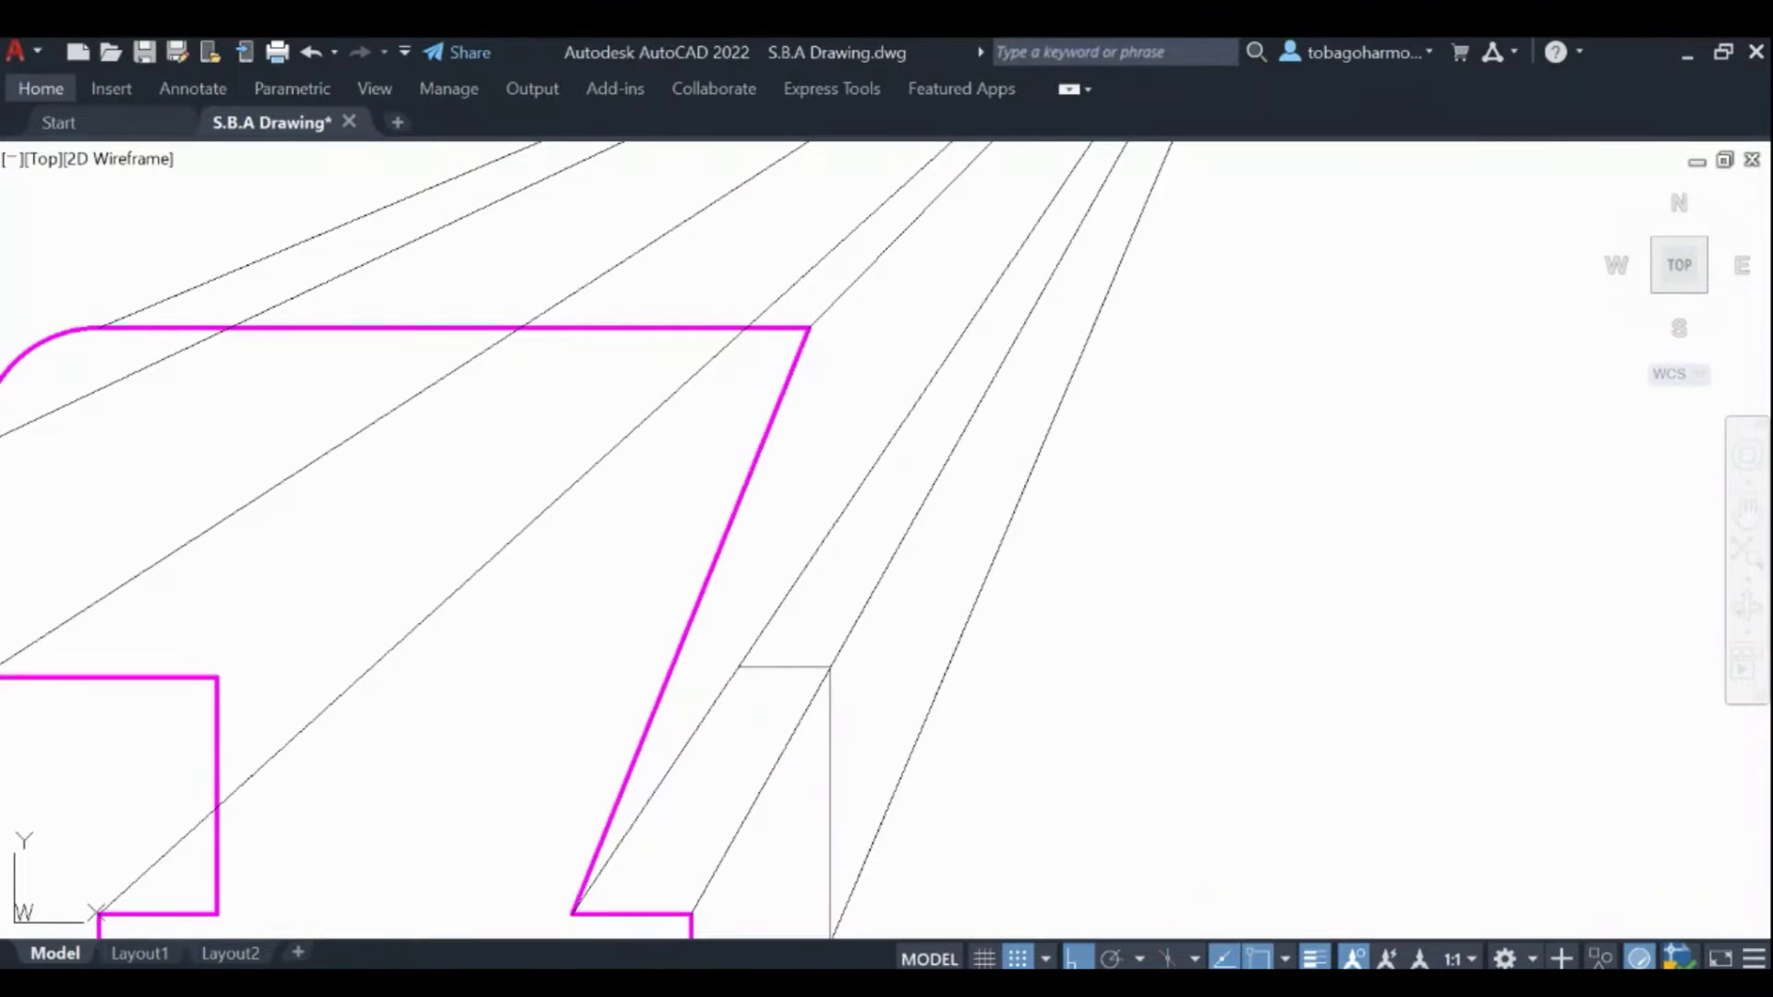
pyautogui.rightClick(1519, 520)
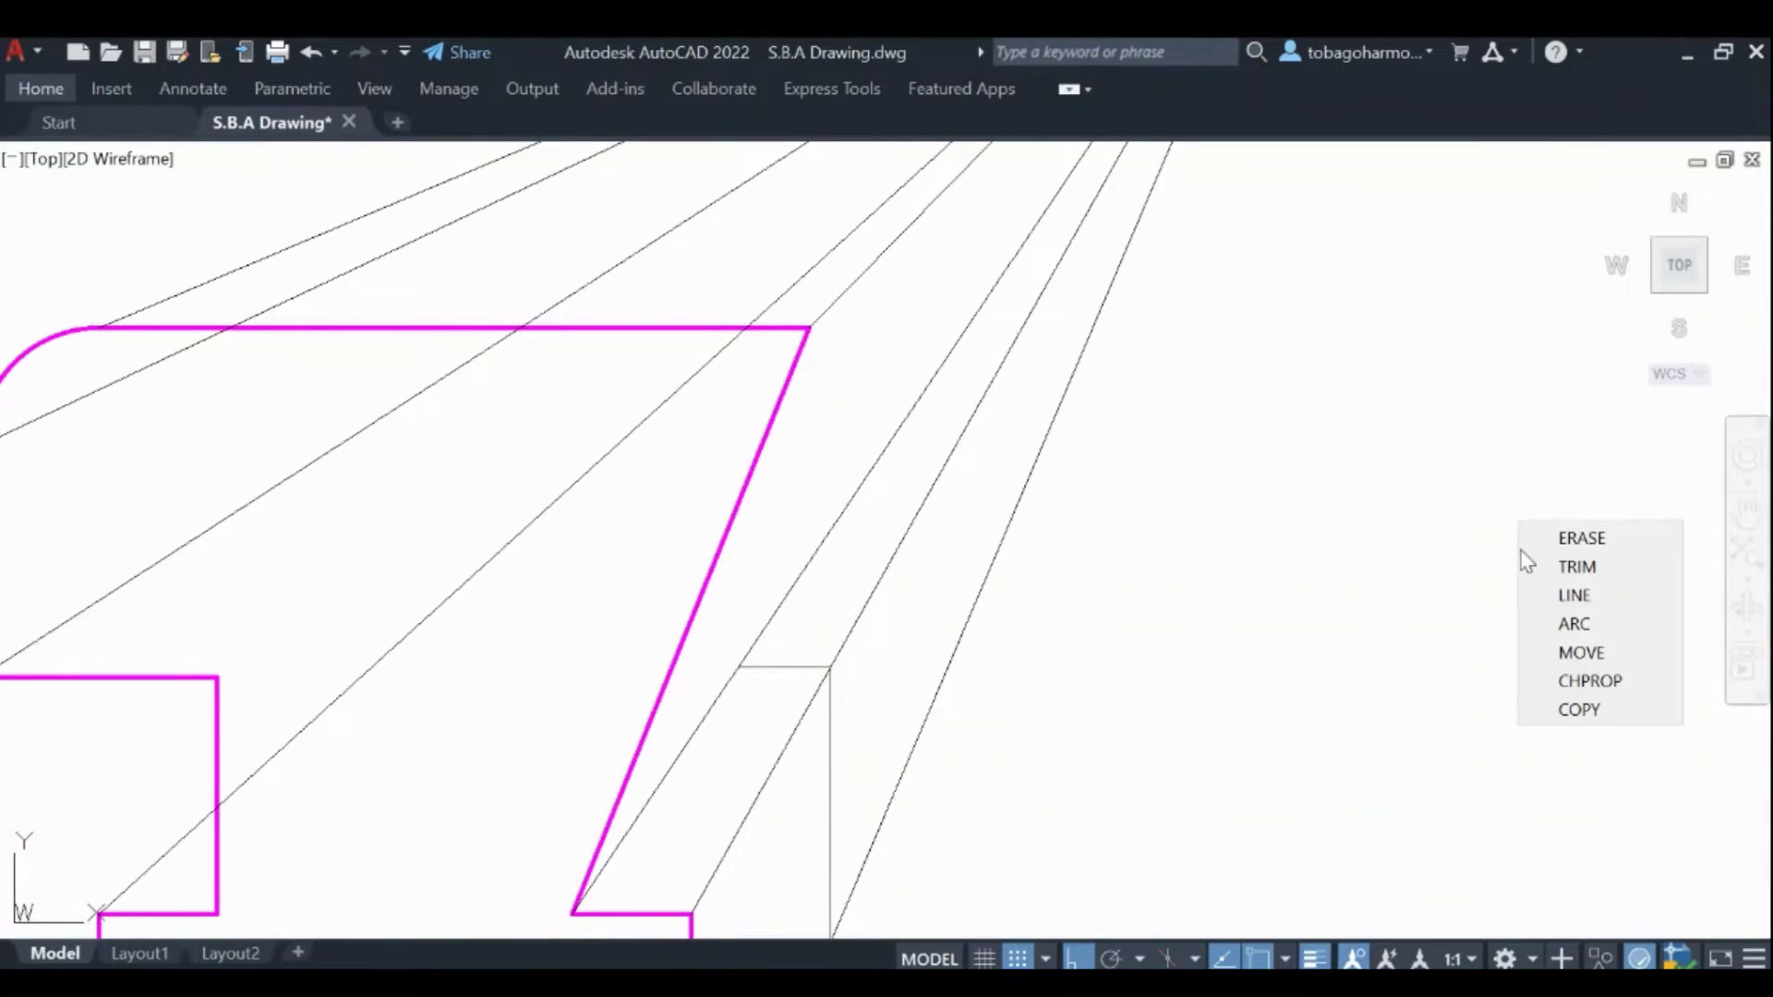
pyautogui.click(1108, 576)
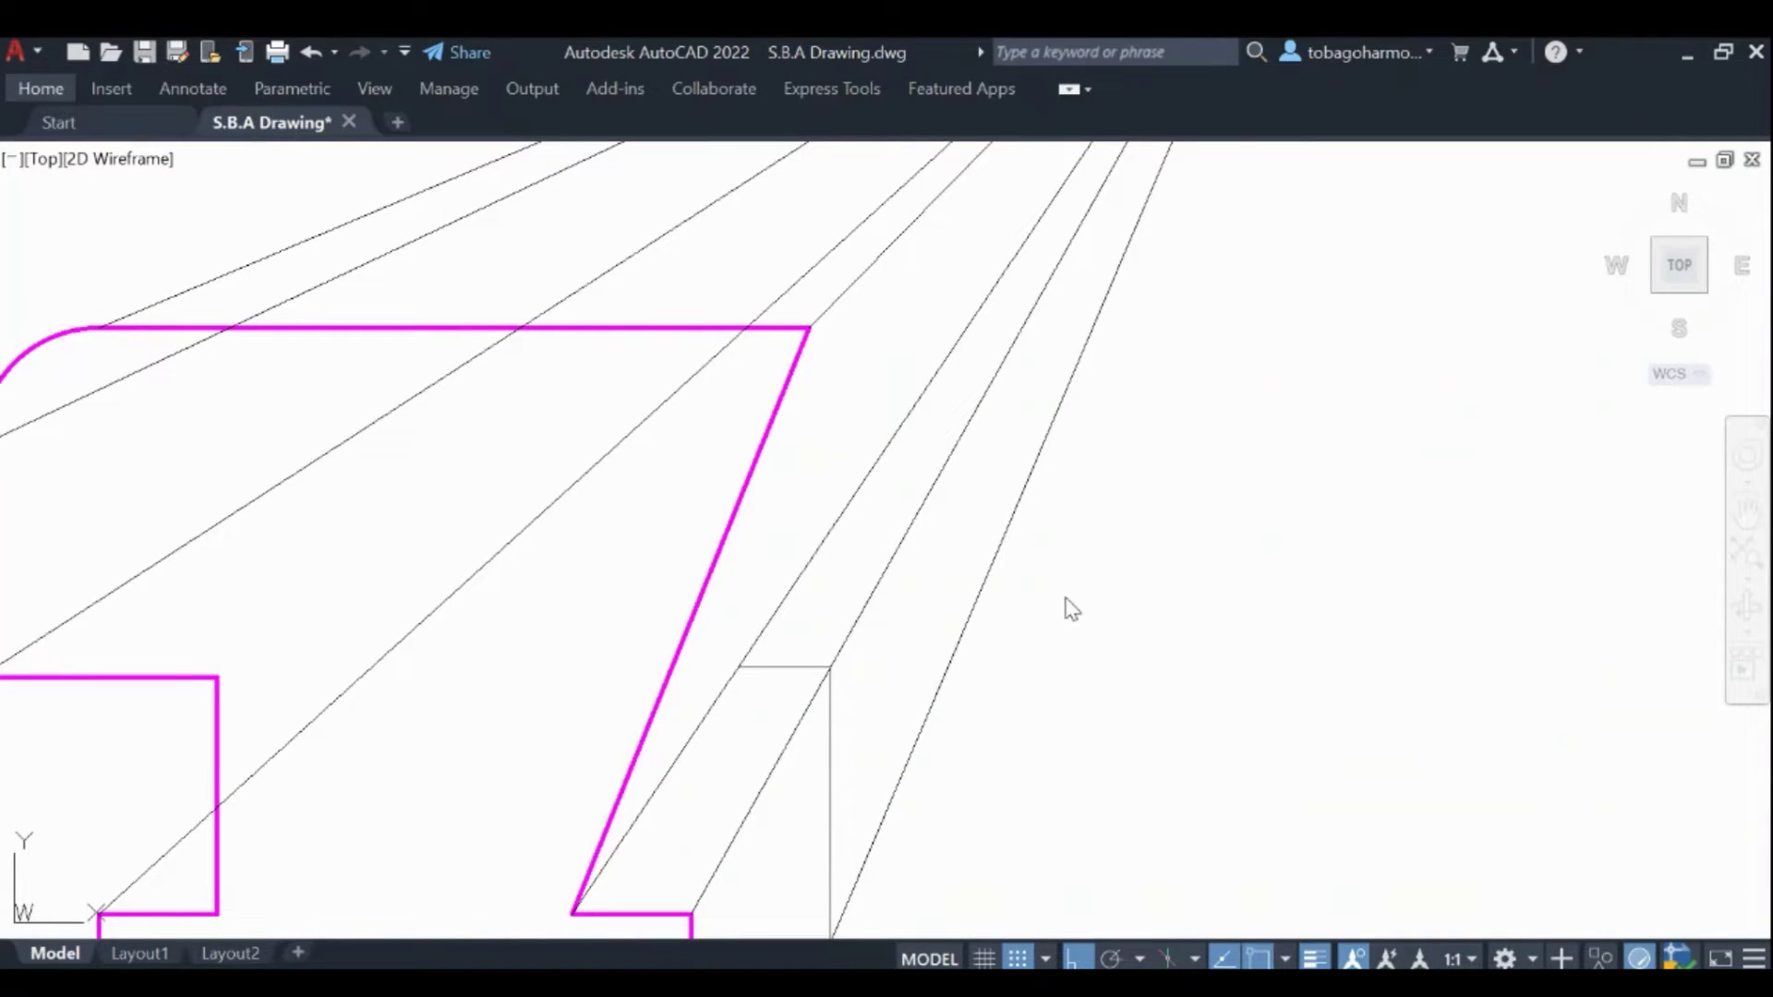
pyautogui.click(679, 652)
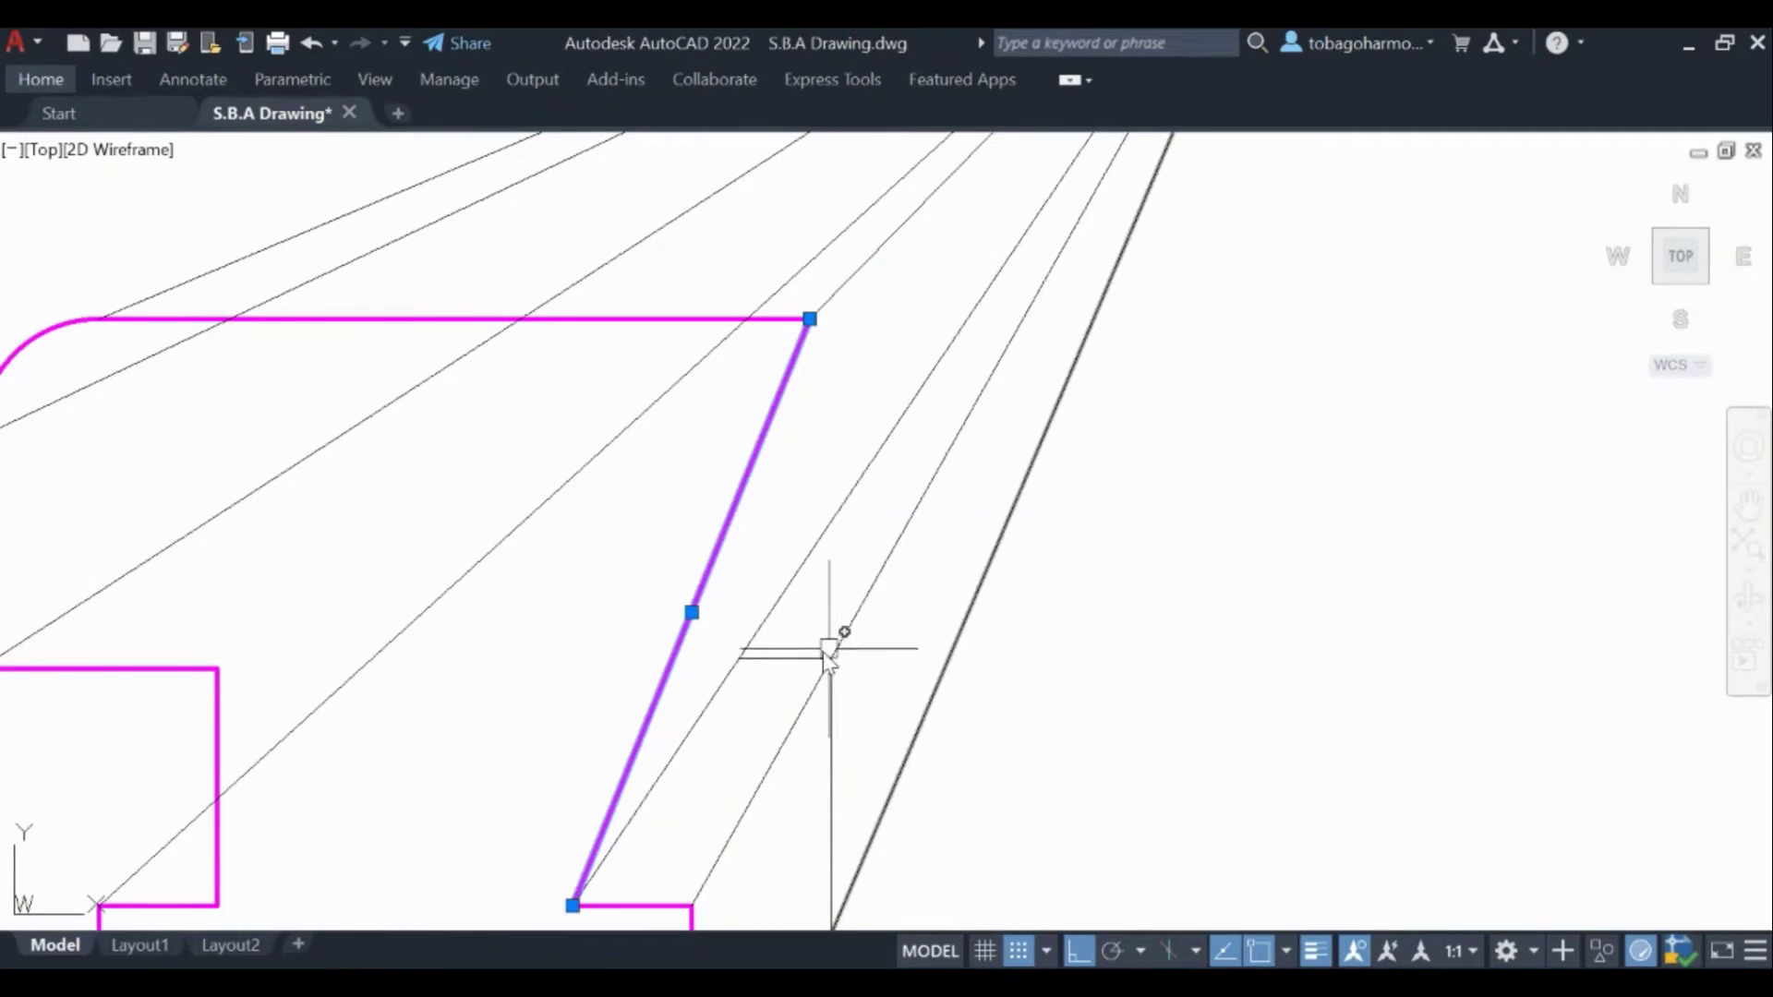
# Step: Copy the slanted magenta edge from its lower end to the back-face corner
pyautogui.moveTo(1211, 609); pyautogui.dragTo(1323, 436, button='middle')
pyautogui.scroll(-2, 1323, 436)
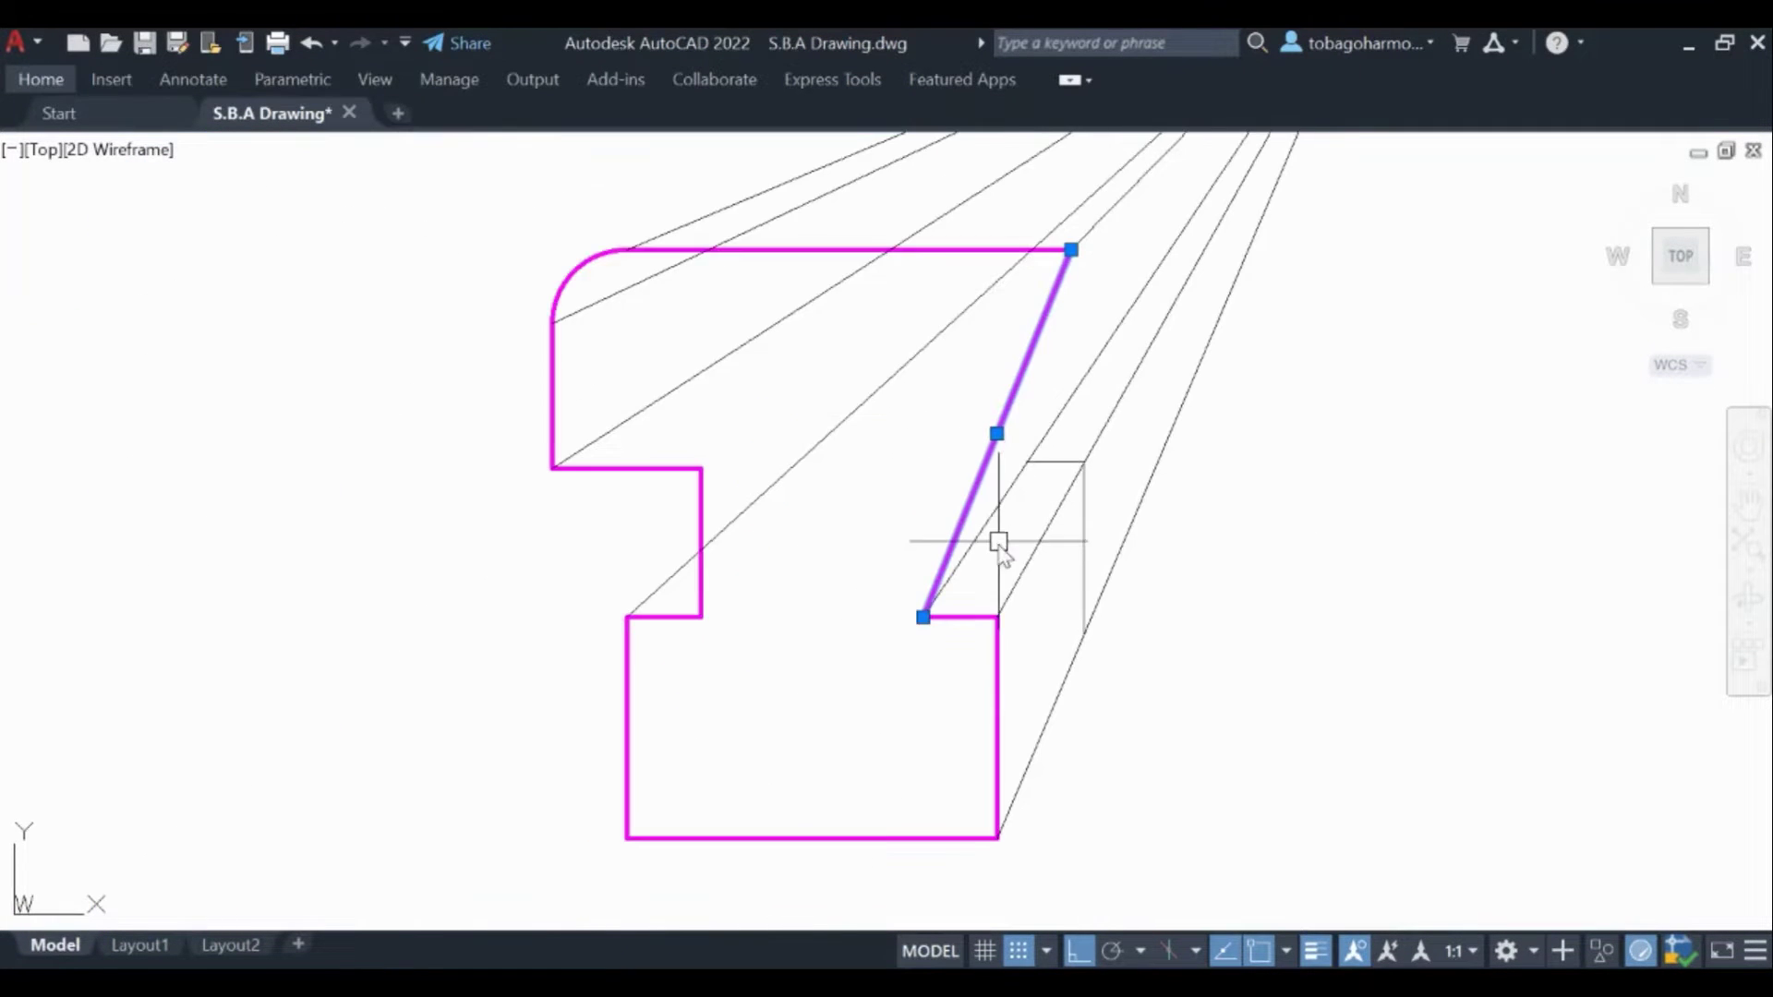
pyautogui.scroll(-2, 993, 545)
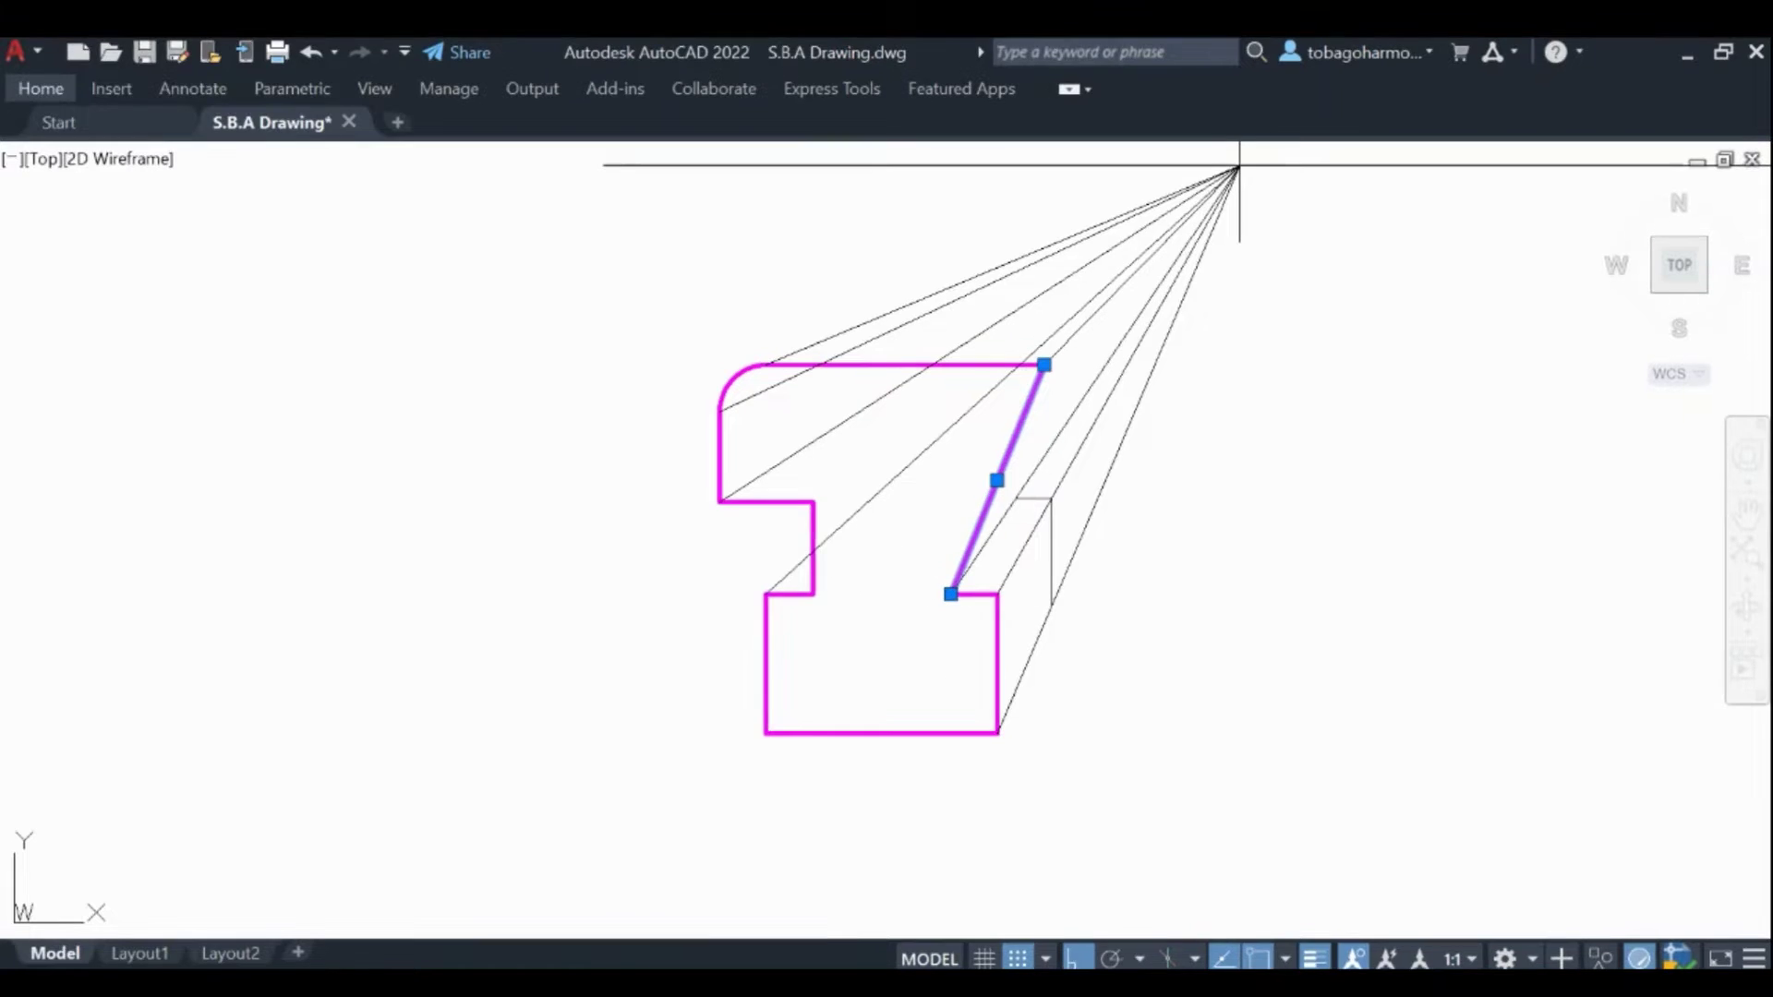
pyautogui.write('co')
pyautogui.press('Return')
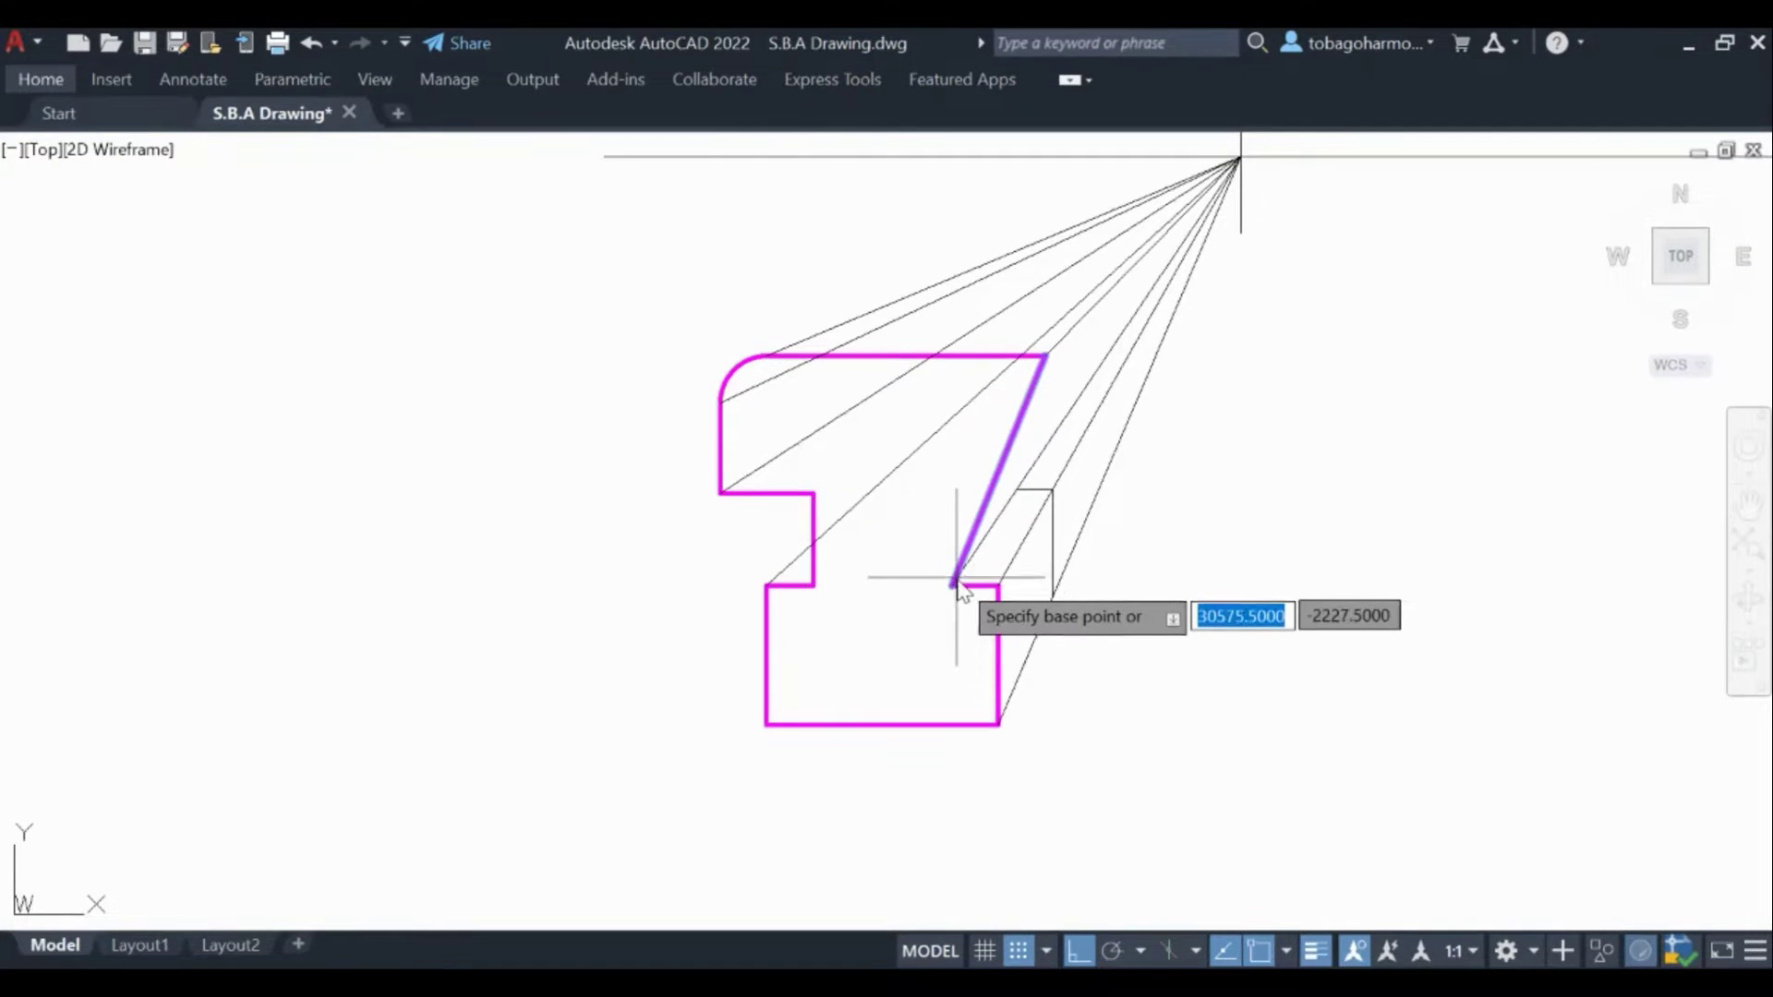
pyautogui.click(951, 594)
pyautogui.scroll(2, 1228, 225)
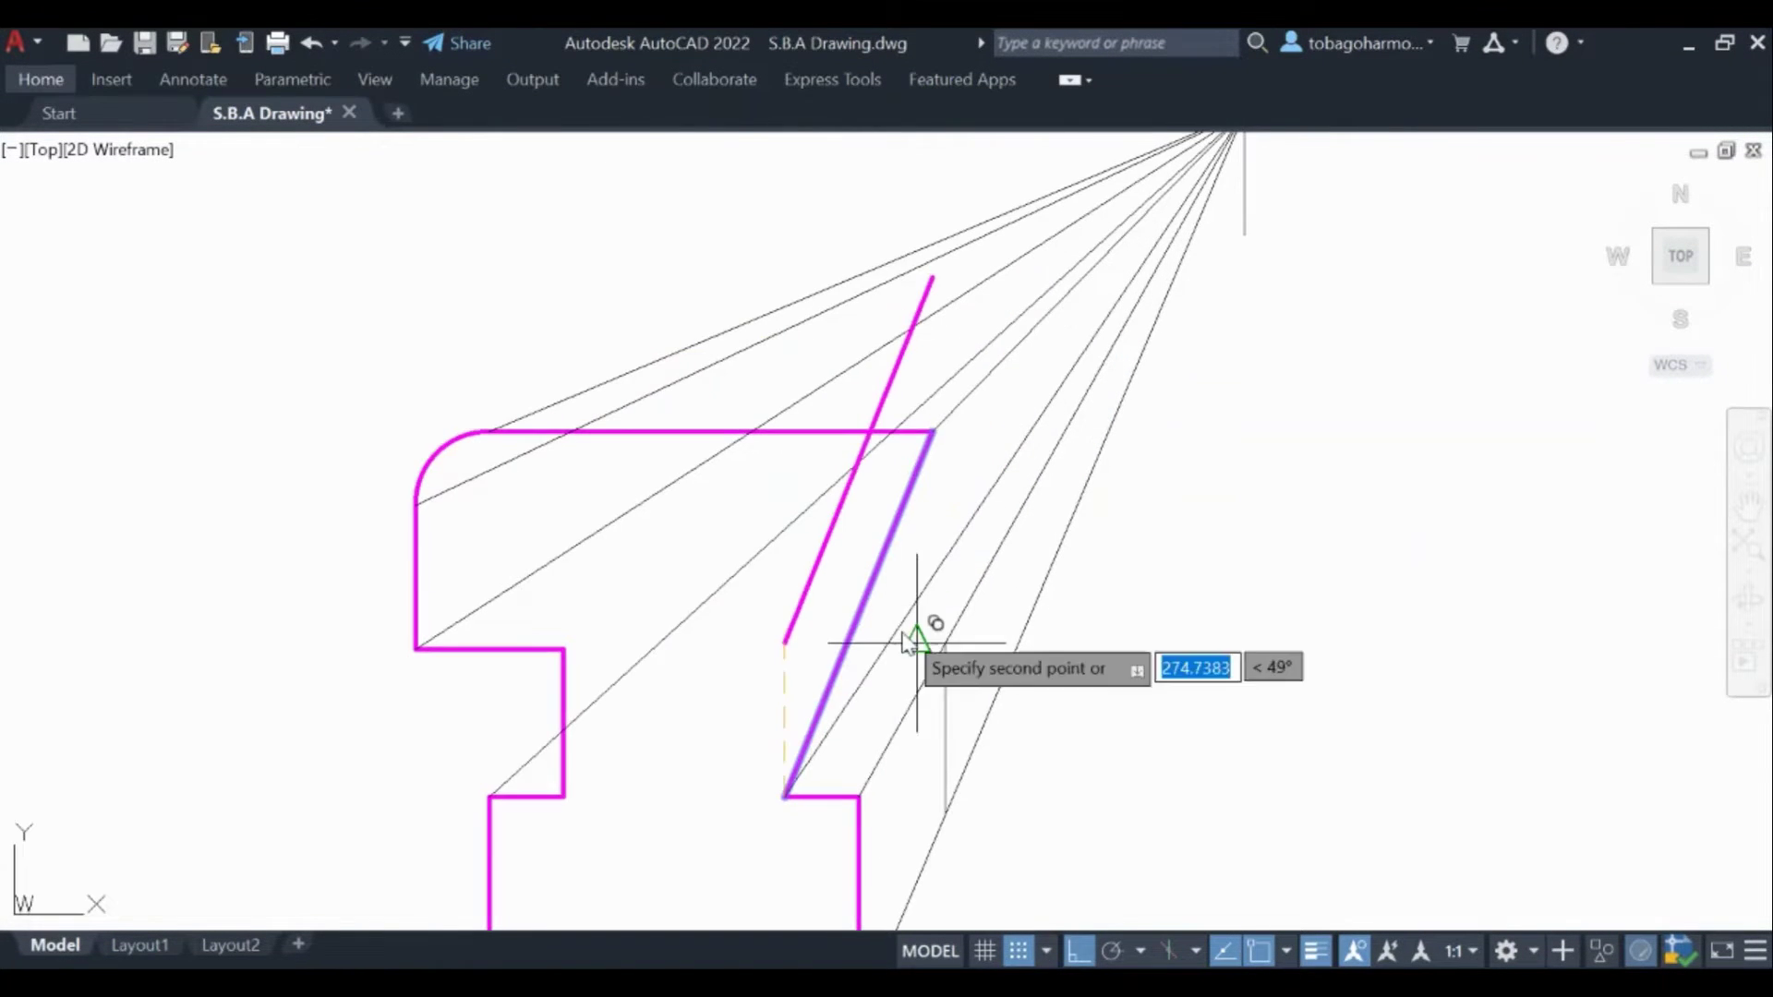
pyautogui.click(914, 637)
pyautogui.press('Escape')
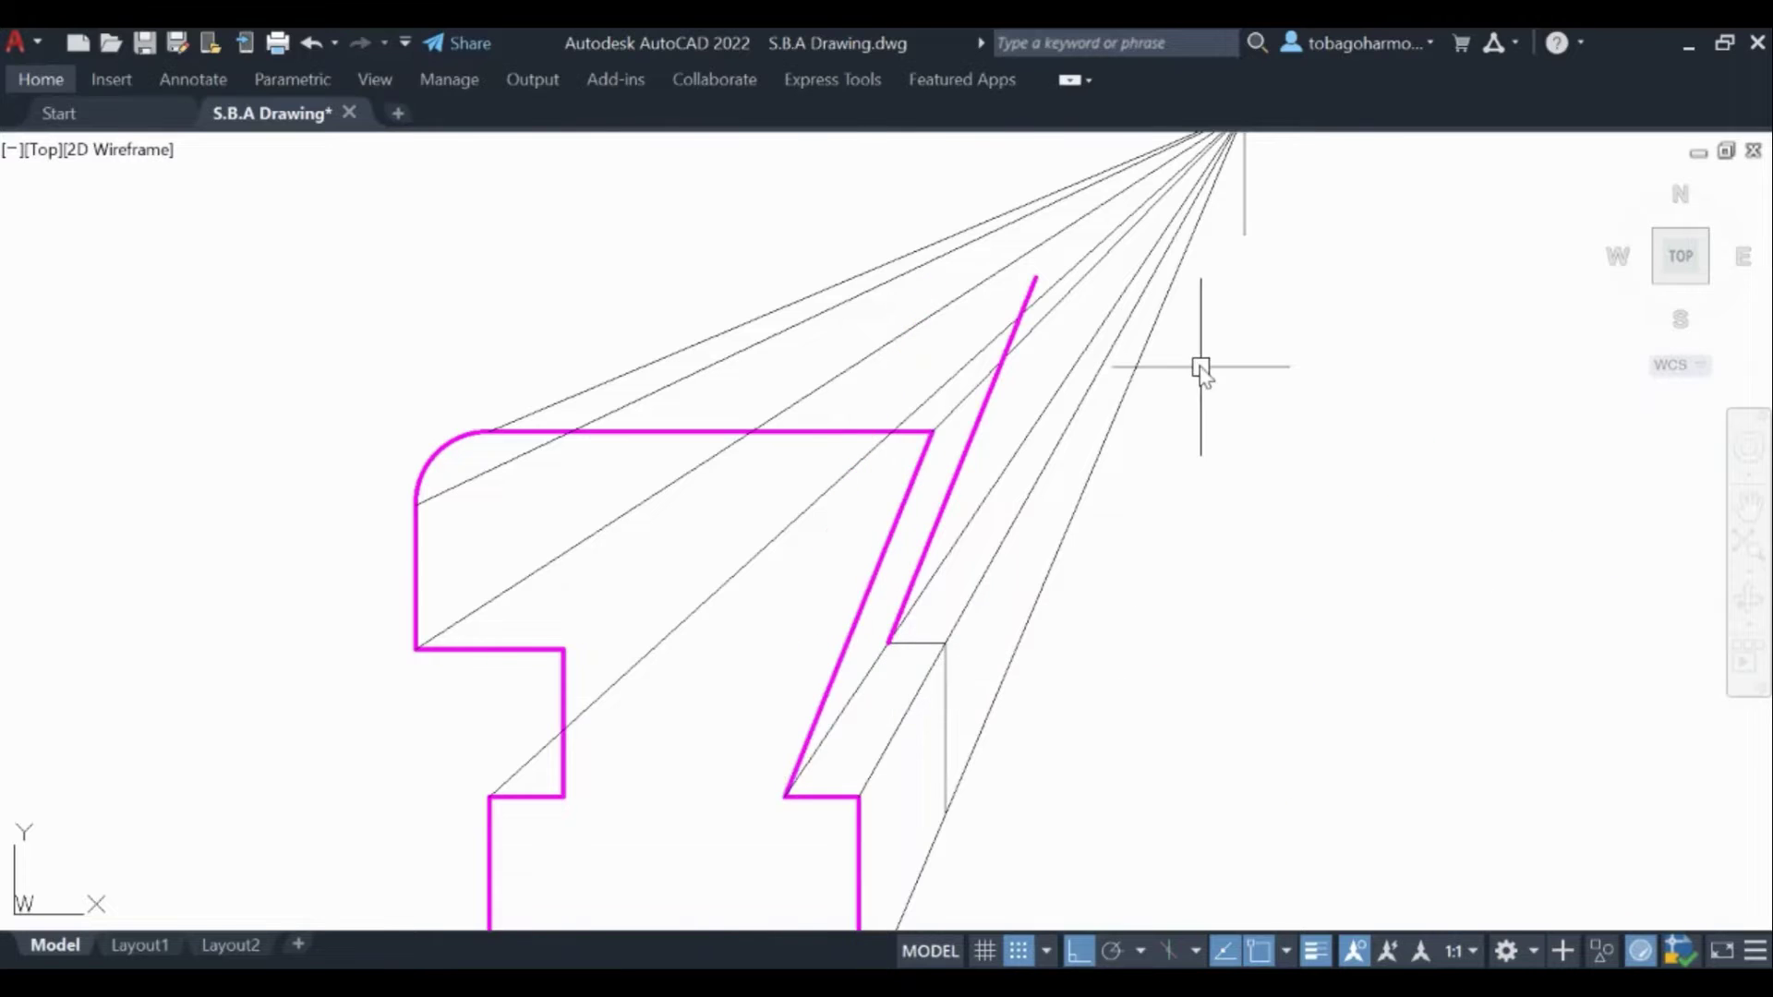
# Step: Trim the copied edge's top above the crossing receding line
pyautogui.scroll(2, 1201, 369)
pyautogui.press('Return')
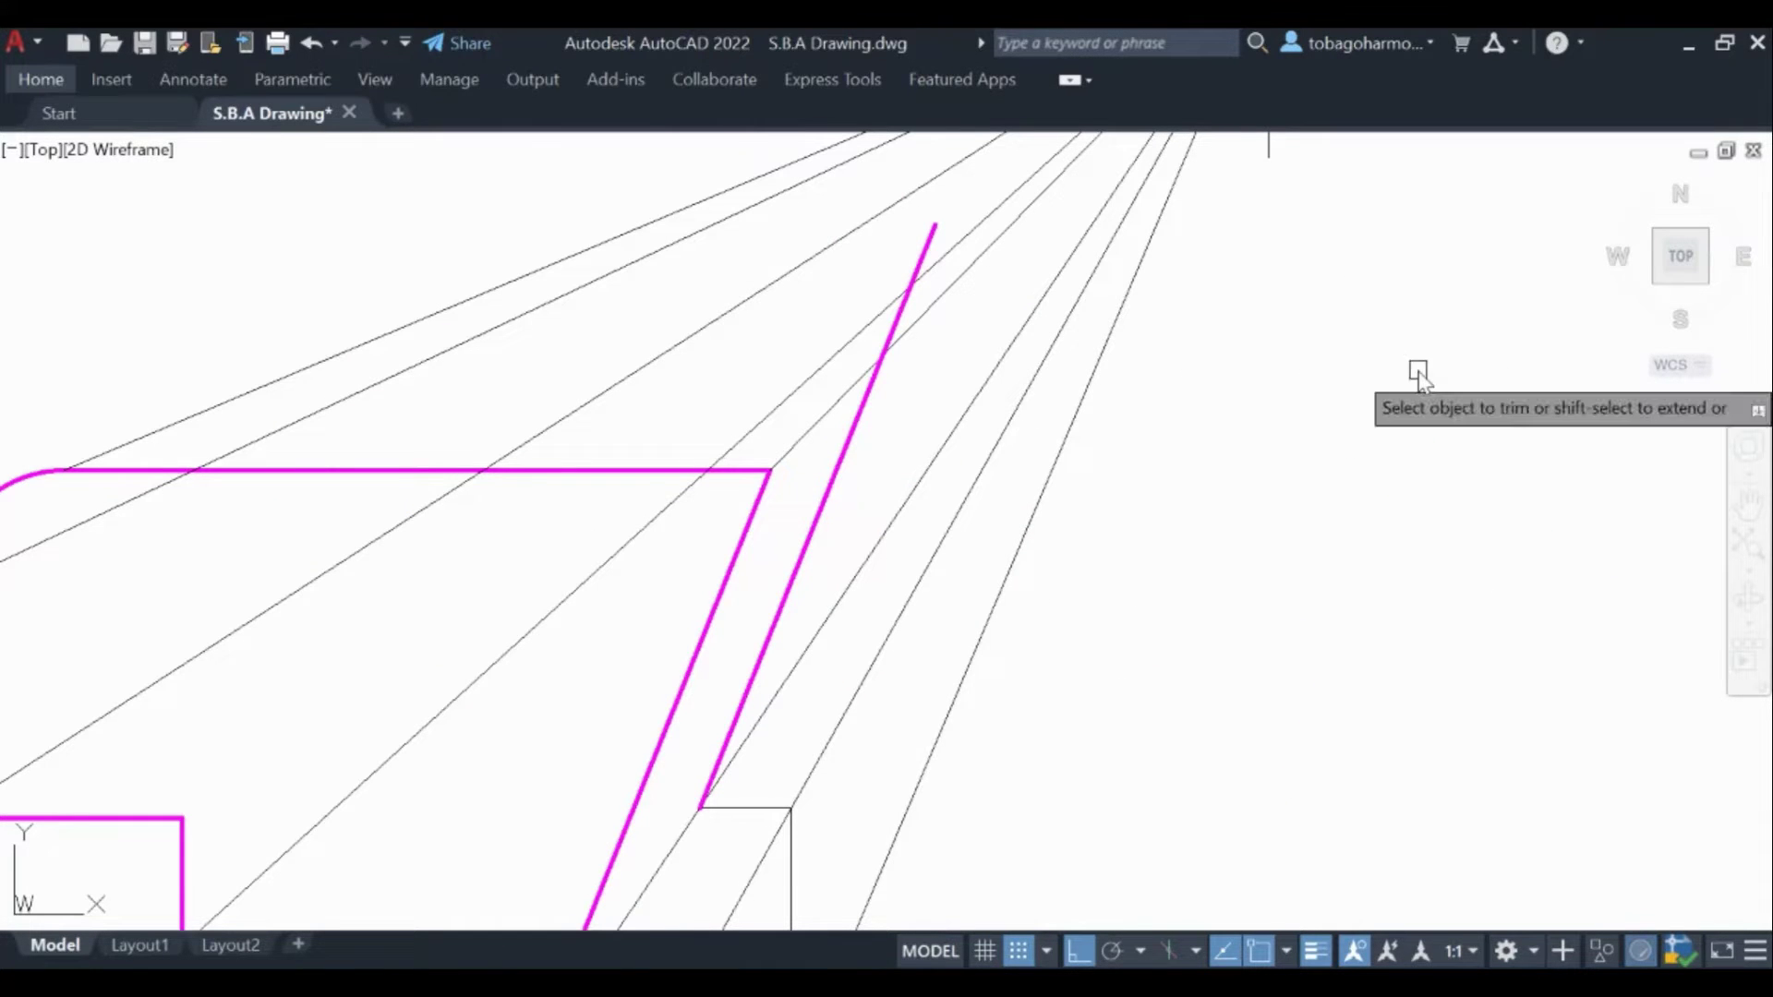
pyautogui.click(931, 239)
pyautogui.scroll(2, 924, 291)
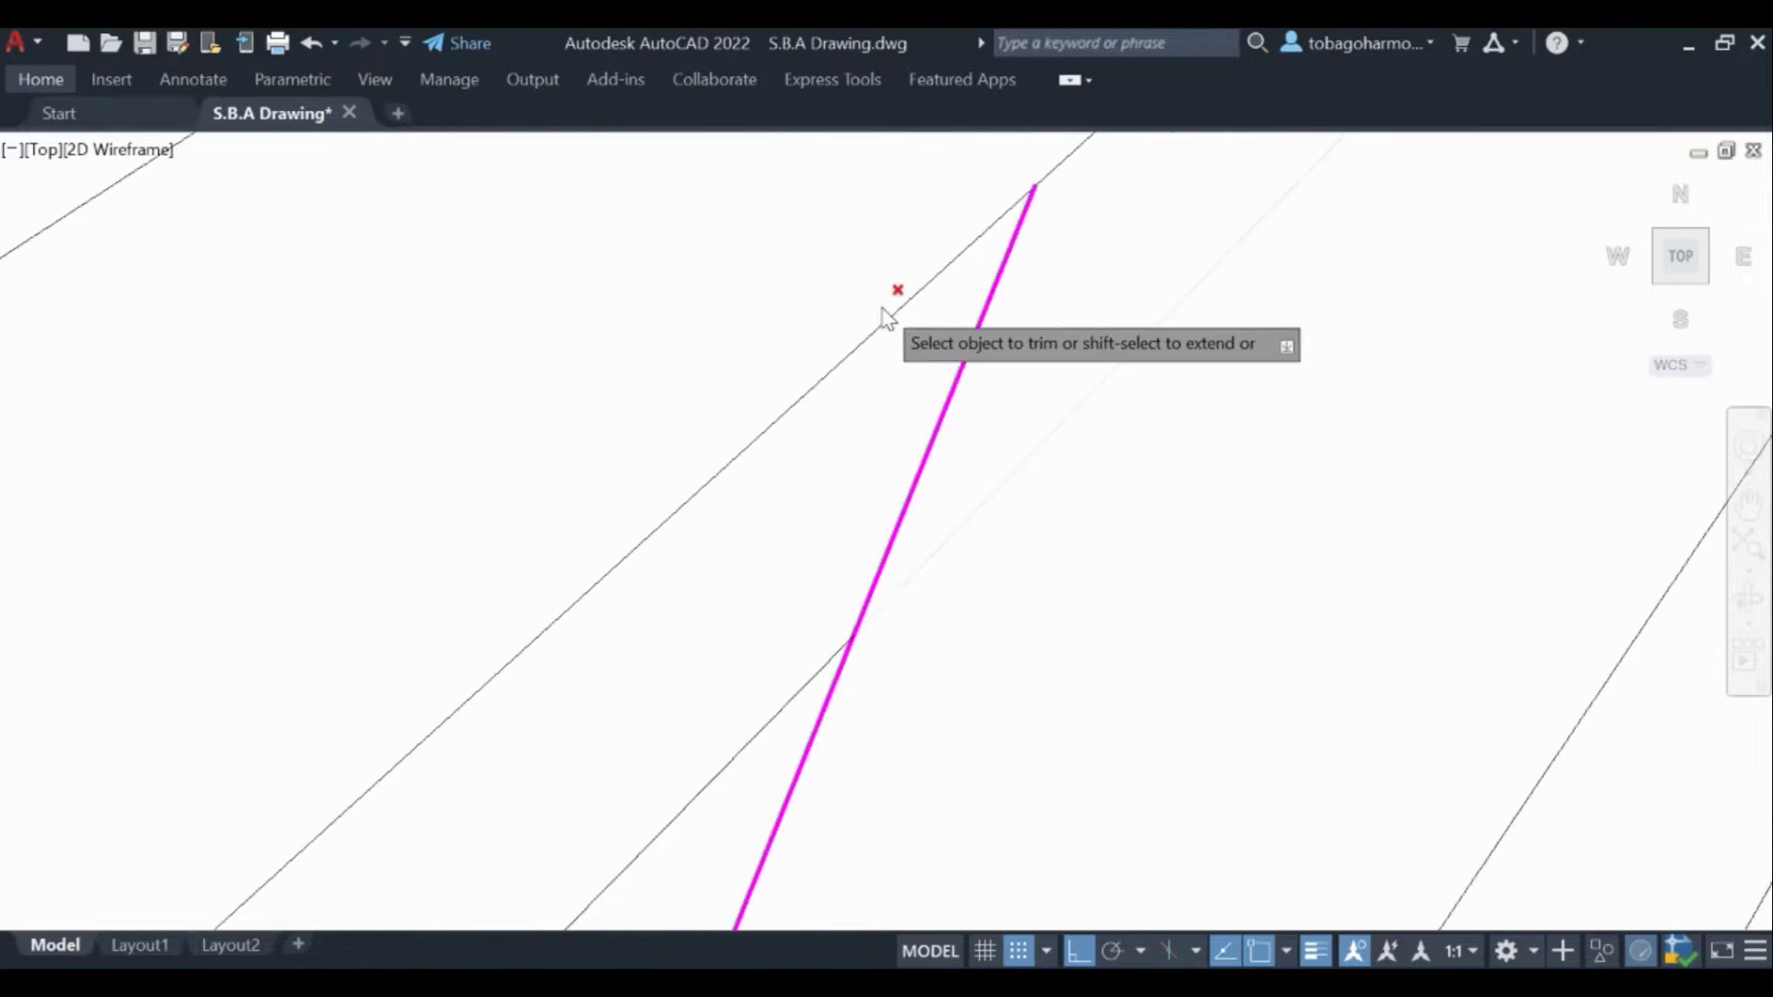
pyautogui.click(975, 325)
pyautogui.scroll(-3, 975, 325)
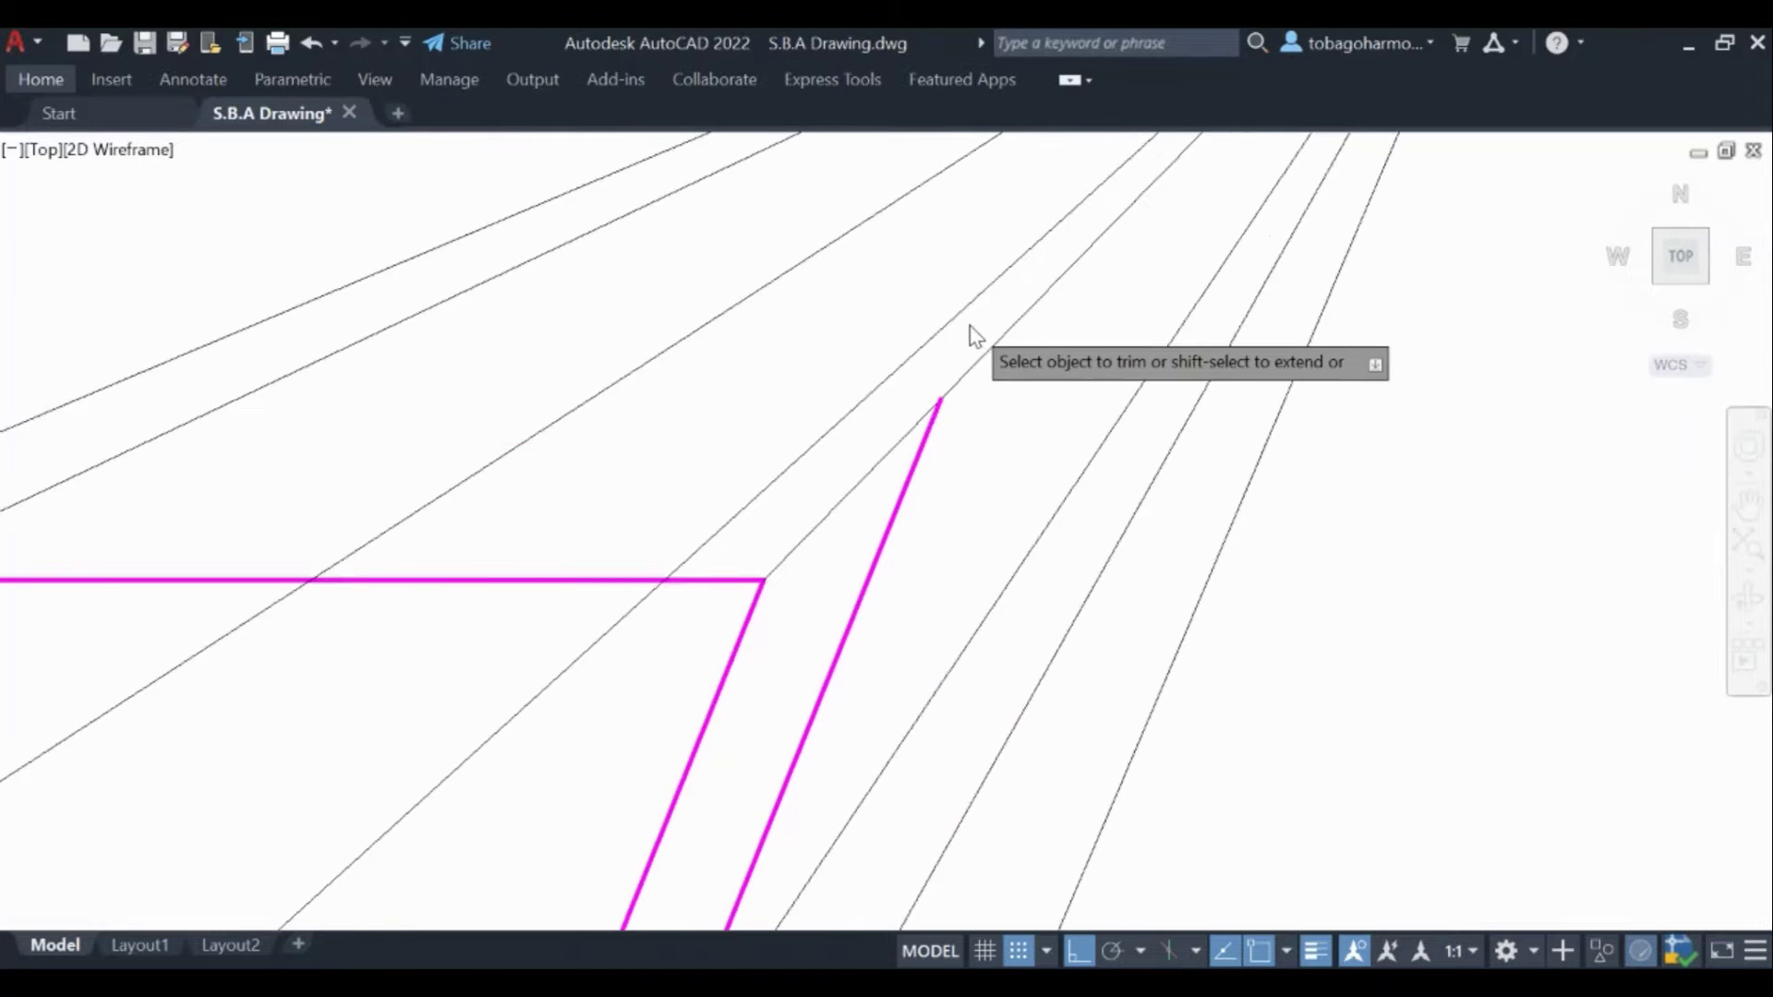
pyautogui.scroll(-2, 1355, 423)
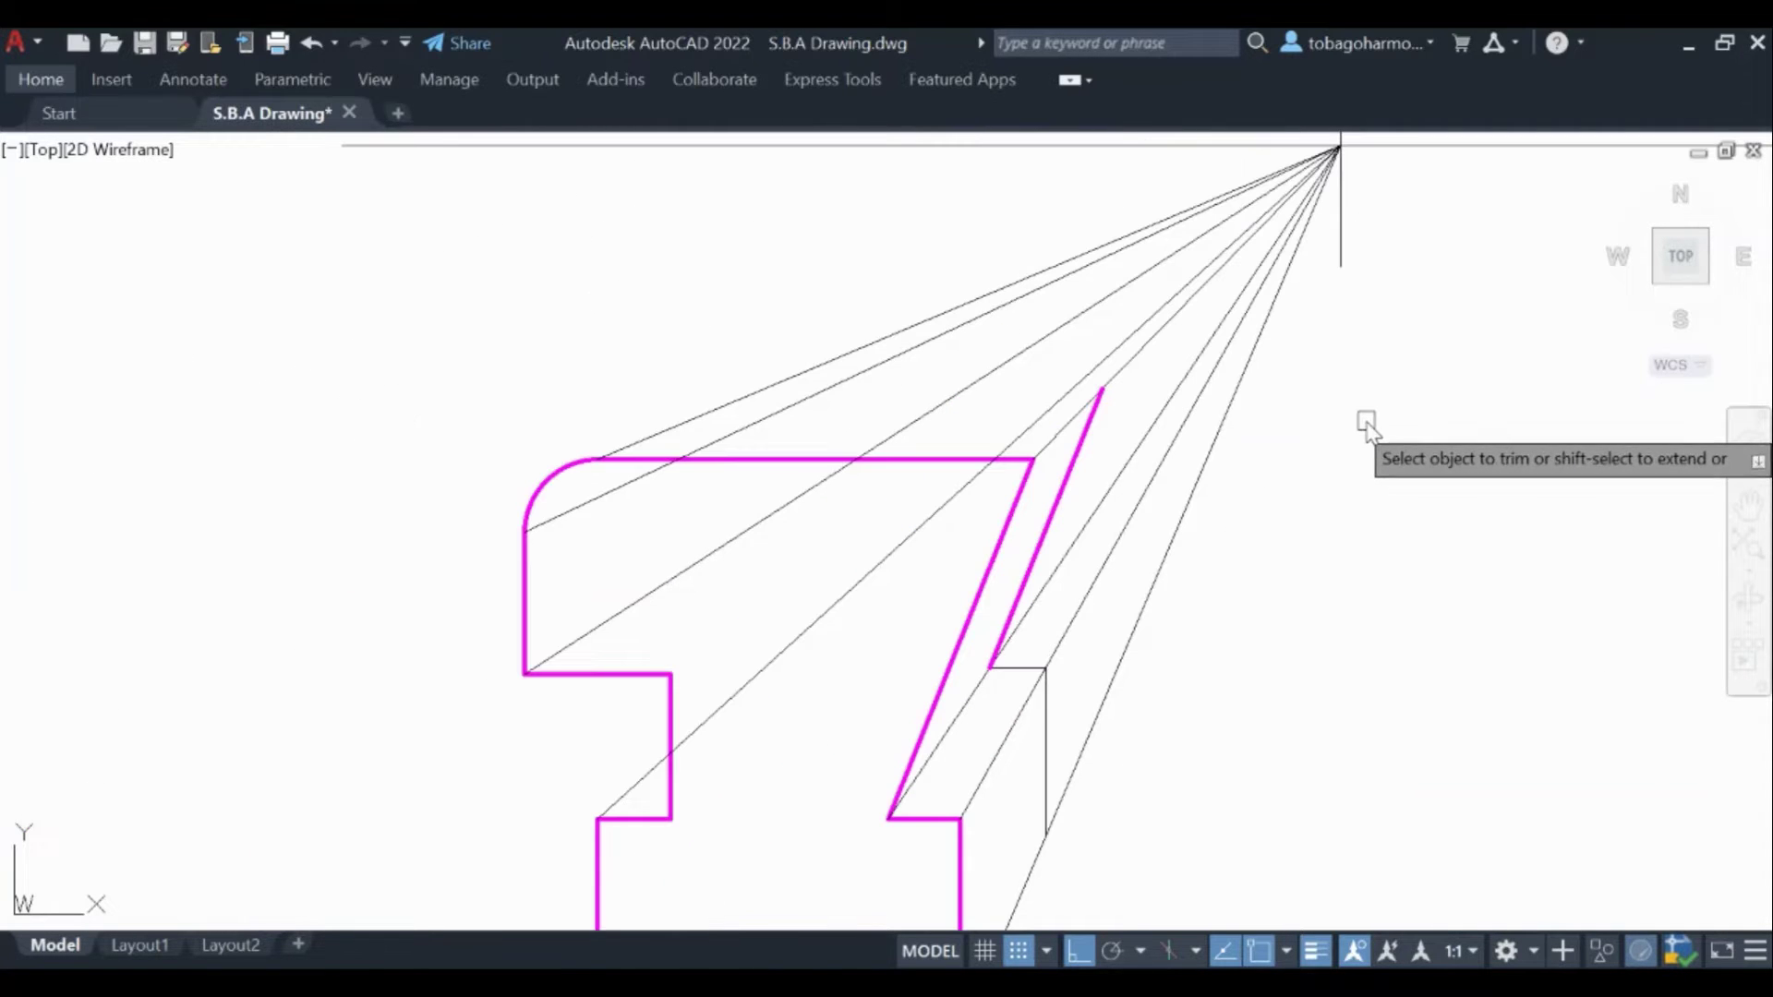
# Step: Copy the numeral's front top edge to the back slanted edge's top tip
pyautogui.click(951, 457)
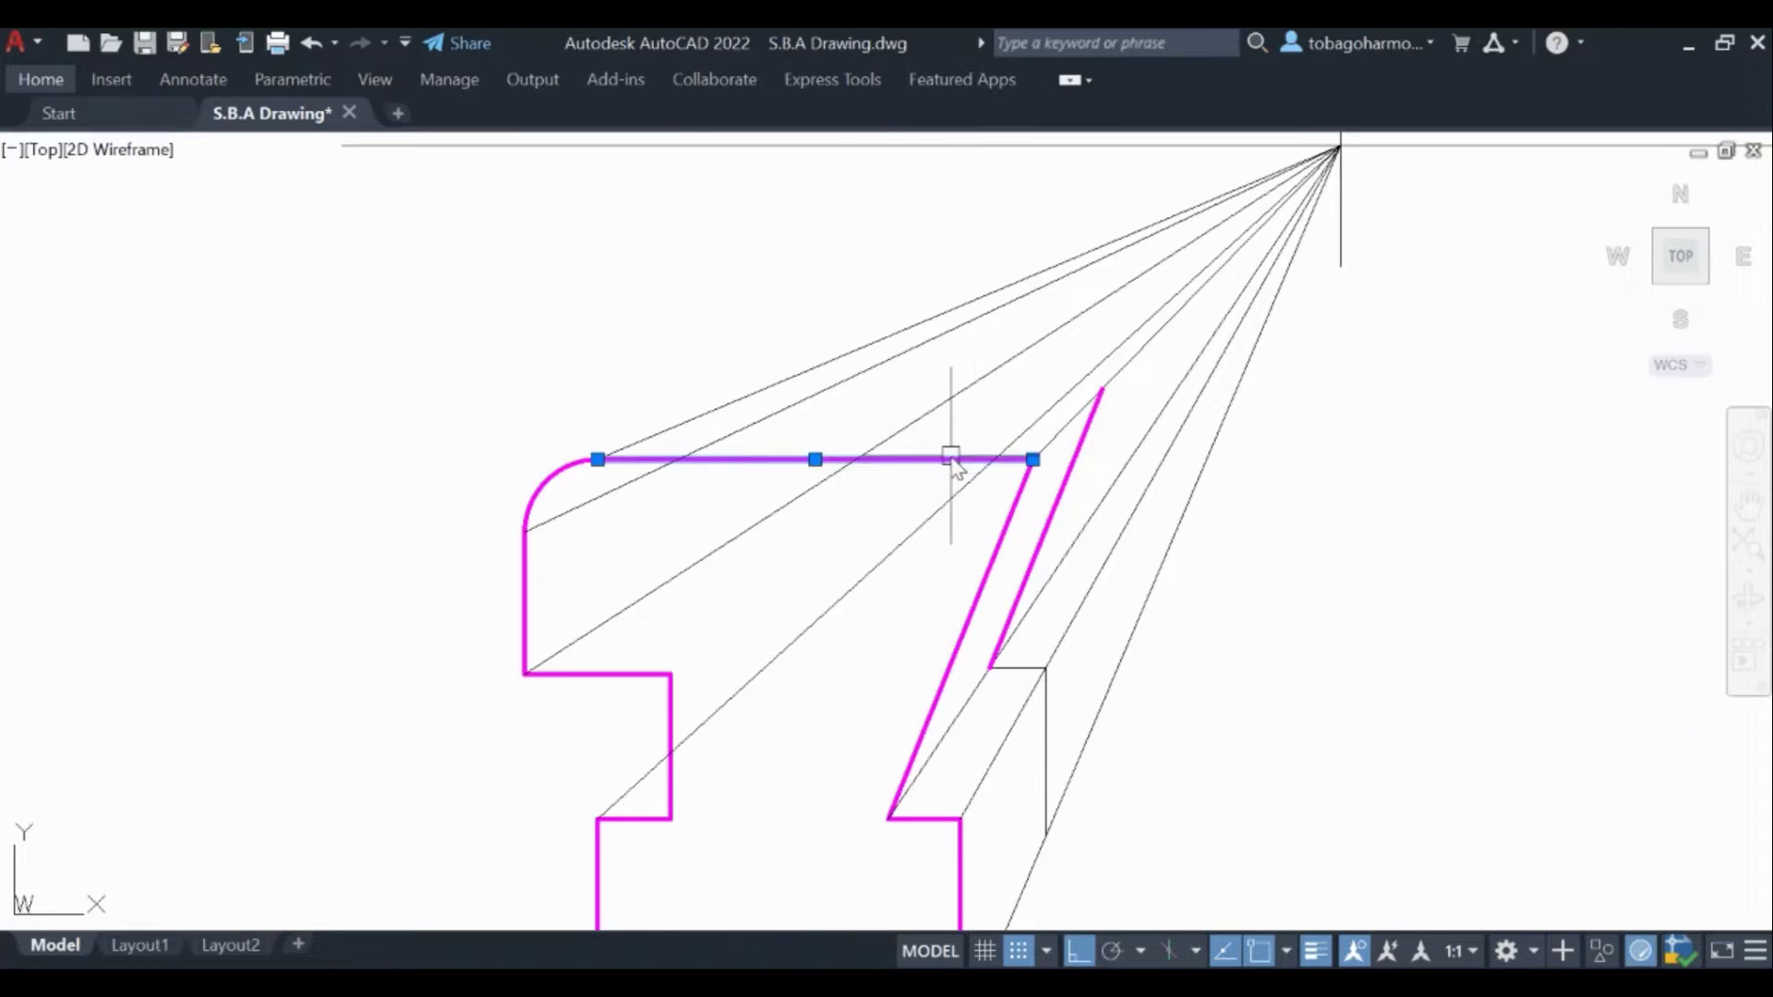
pyautogui.press('Escape')
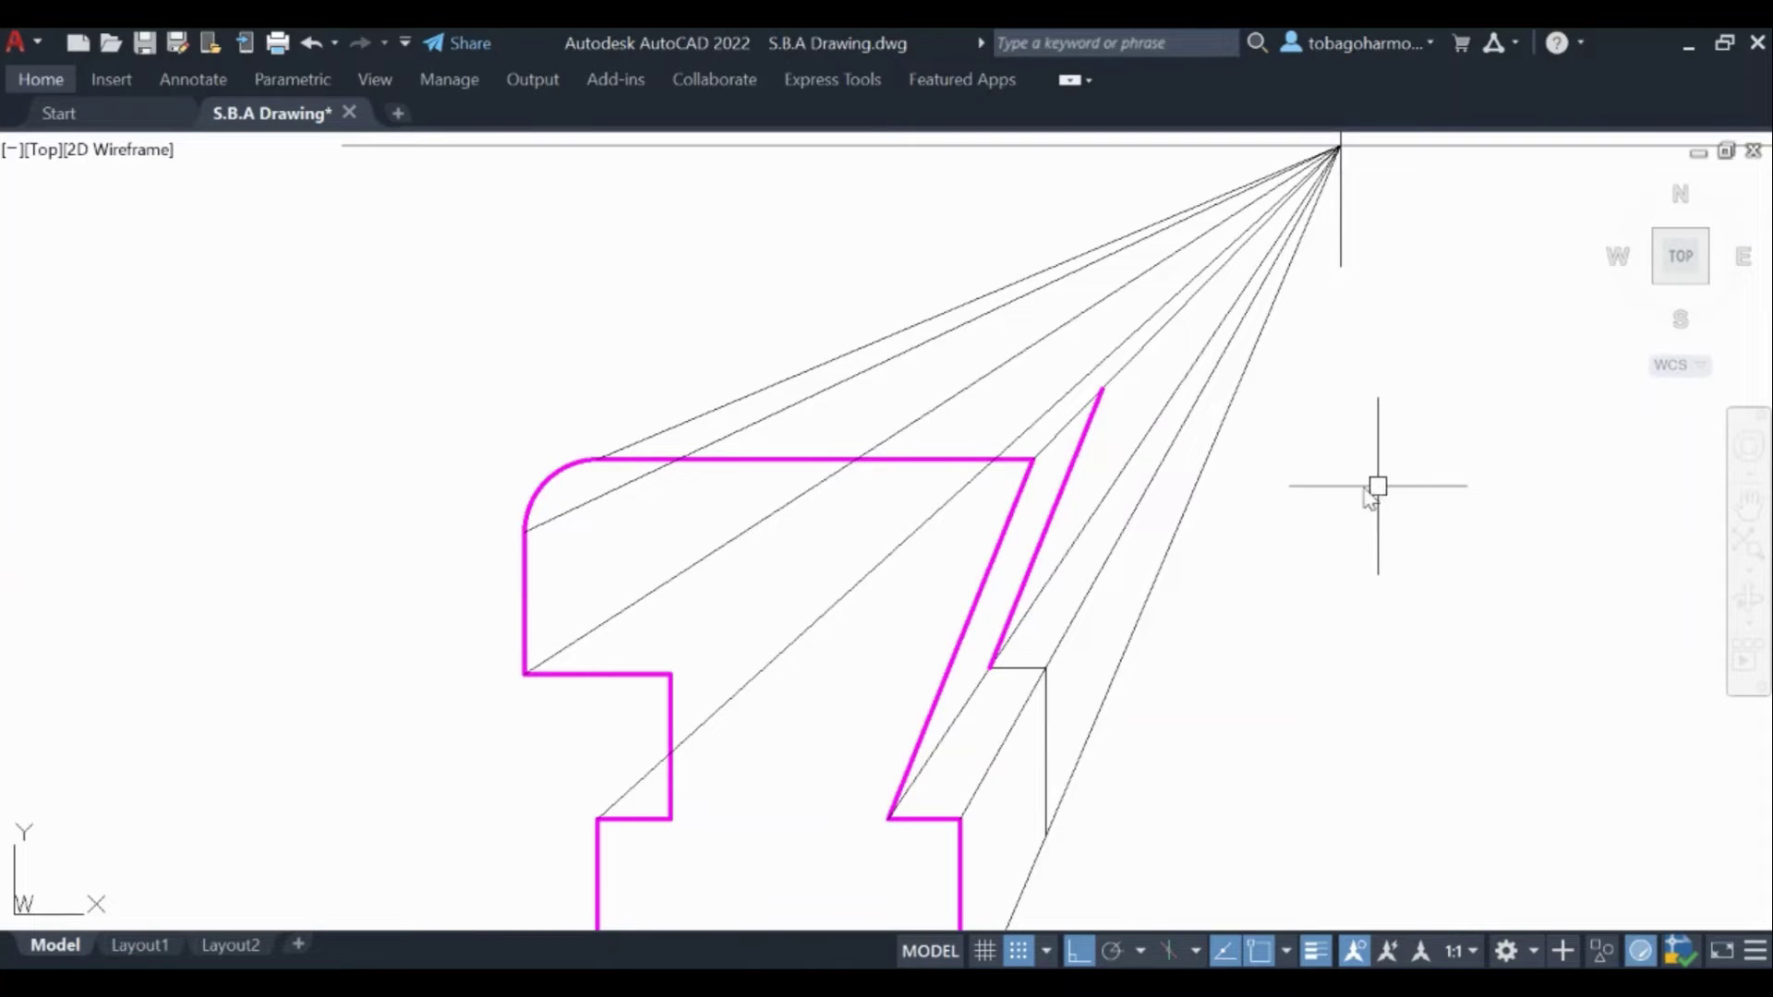
pyautogui.click(940, 459)
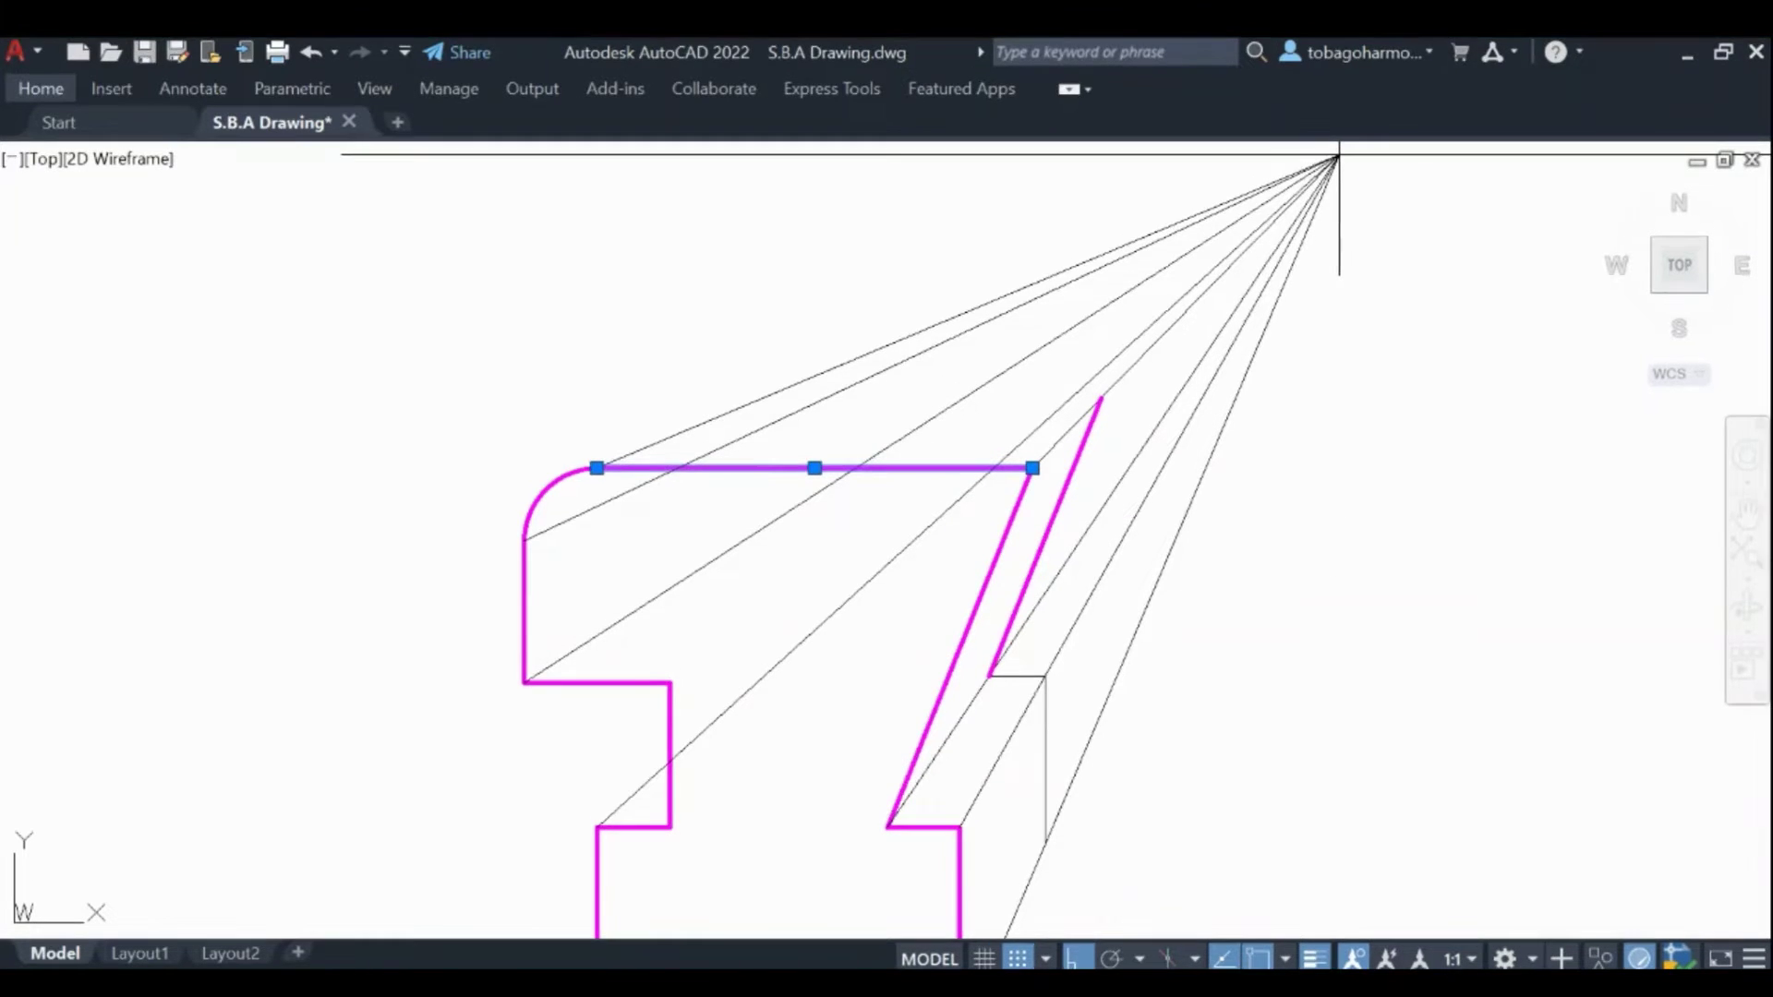
pyautogui.rightClick(1336, 531)
pyautogui.click(1381, 545)
pyautogui.click(1032, 459)
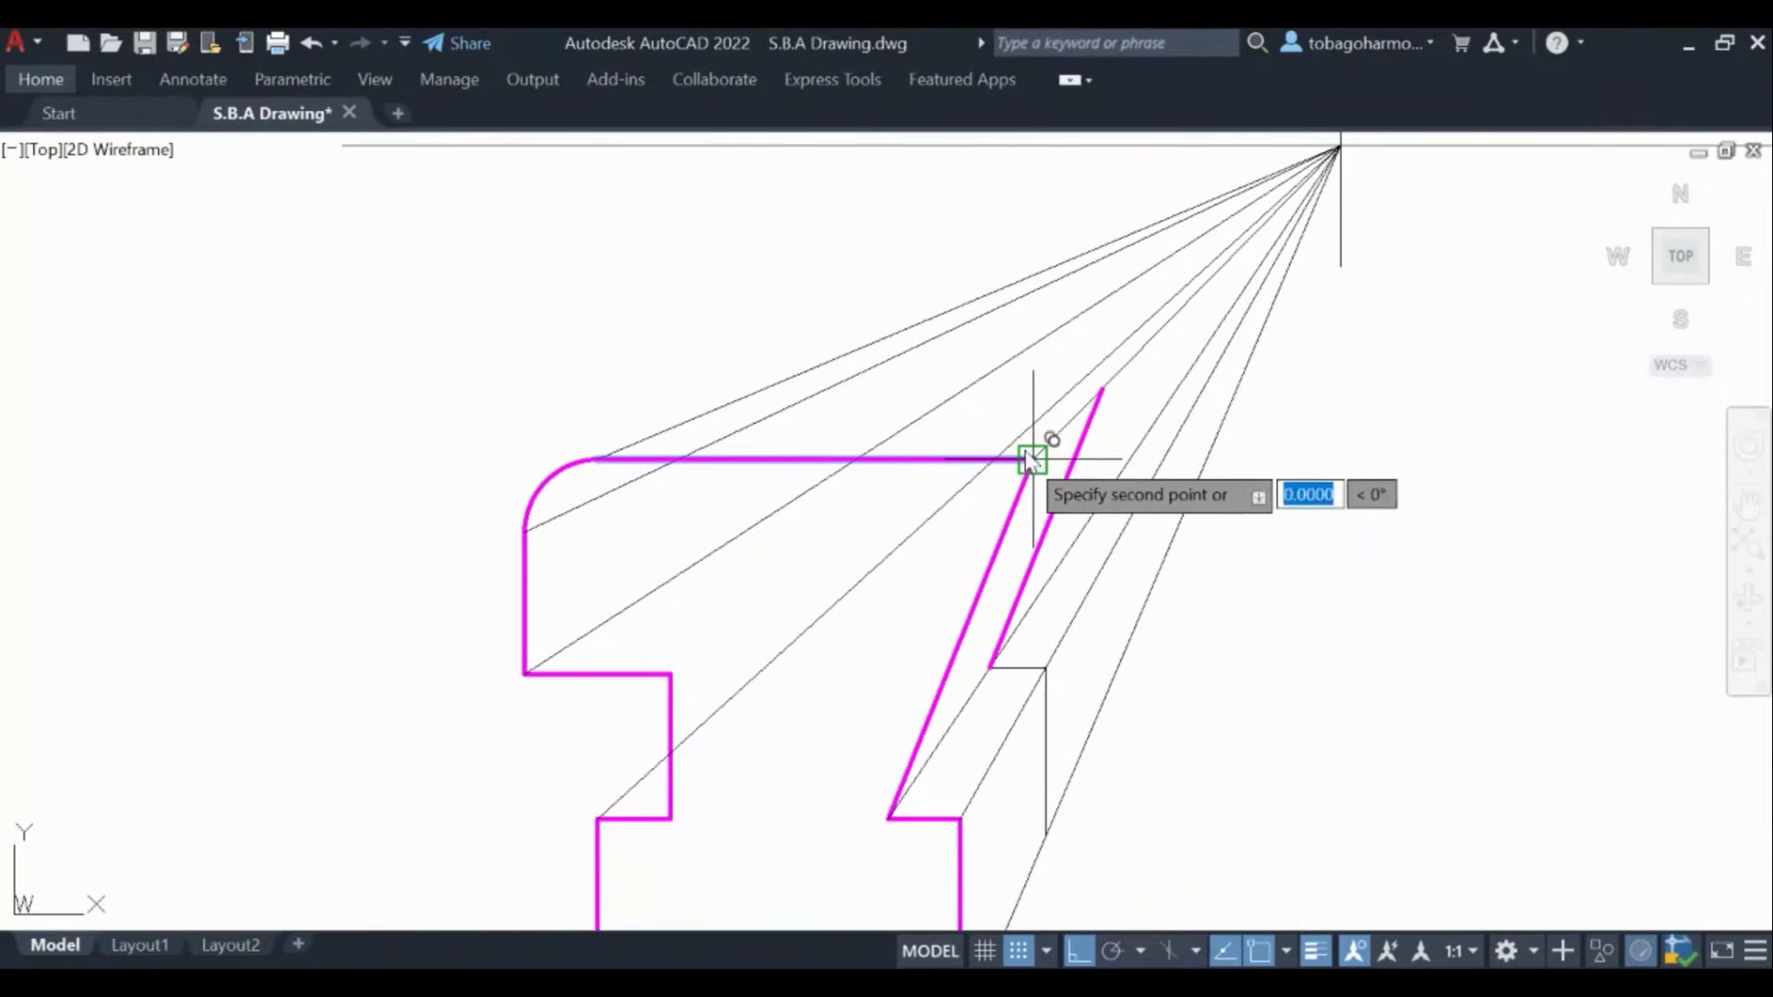
pyautogui.click(1100, 390)
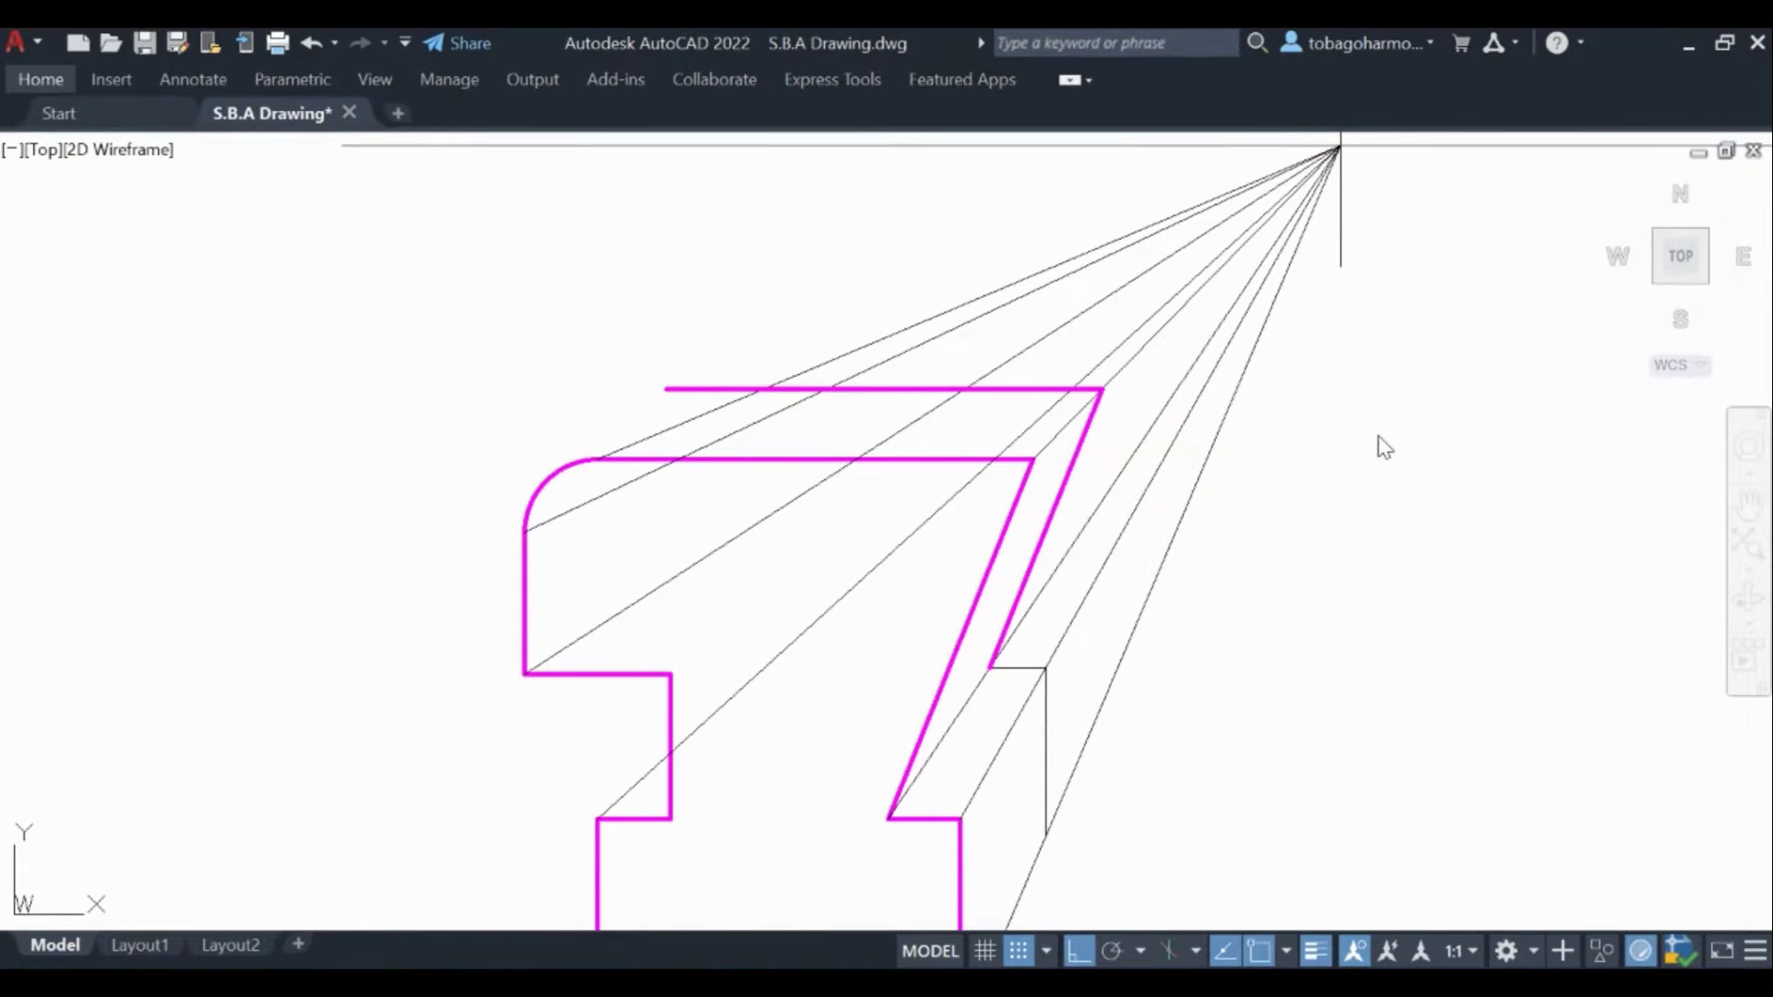
# Step: Trim the copied top edge's left overhang at the receding line
pyautogui.write('tr')
pyautogui.press('Return')
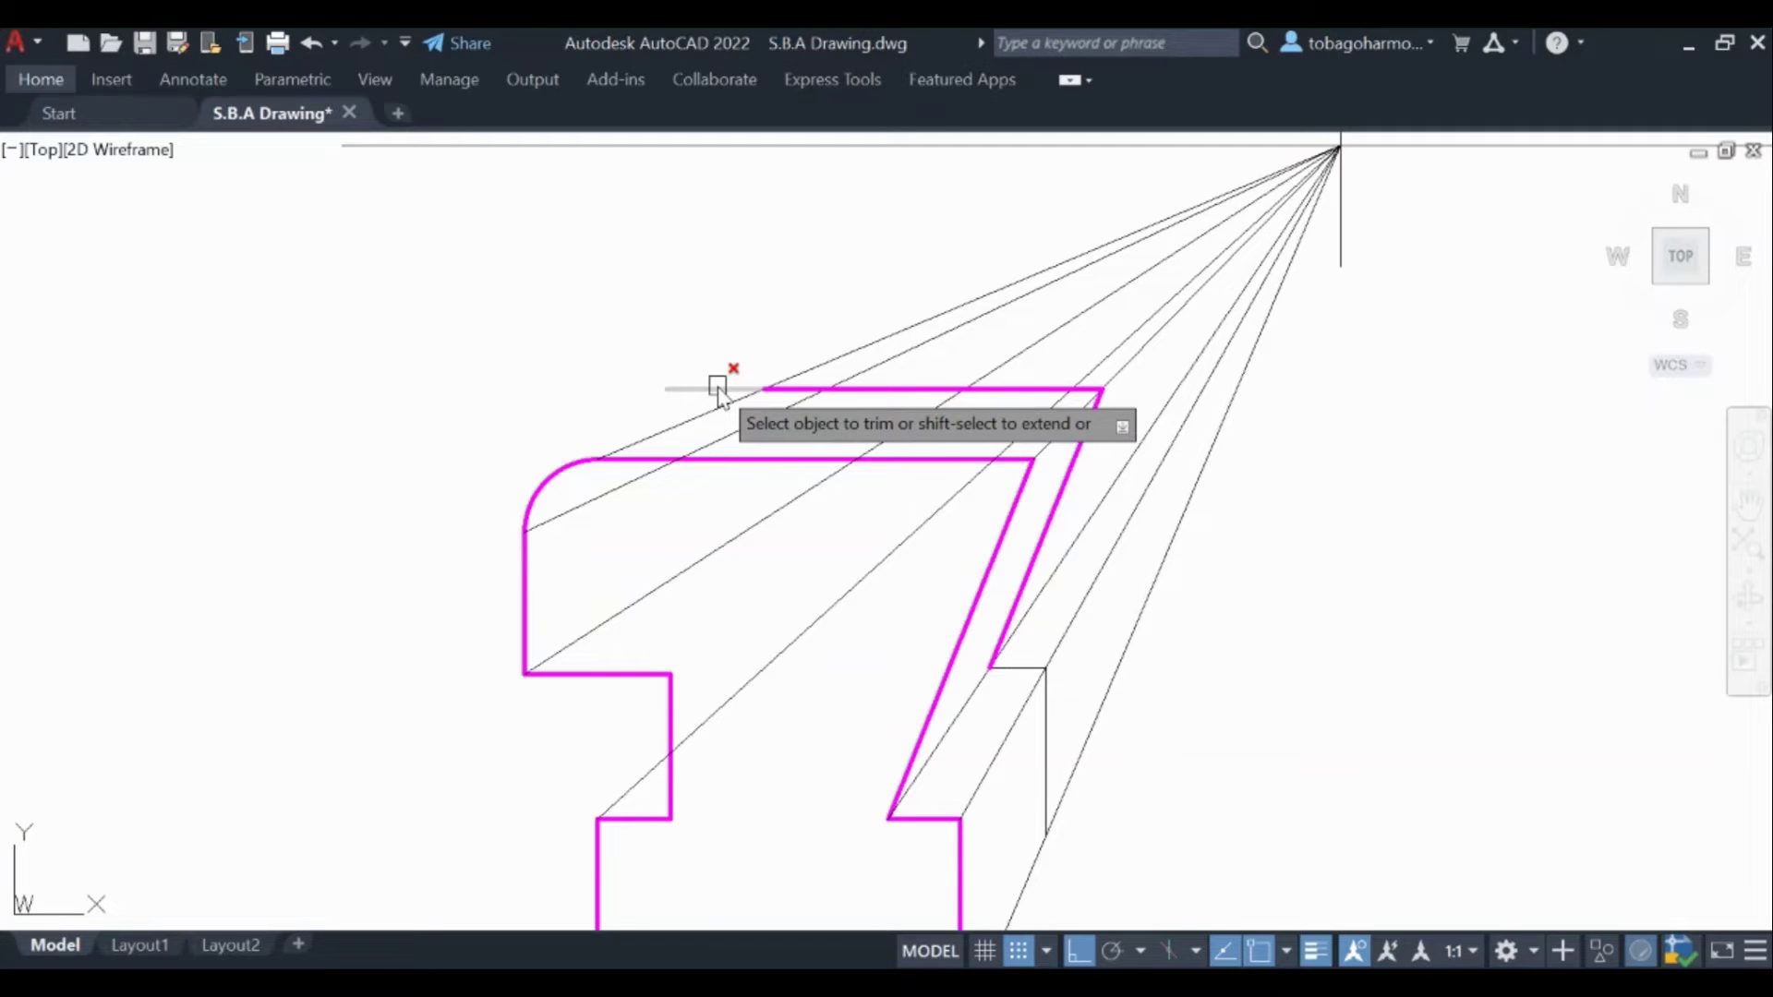
pyautogui.press('Escape')
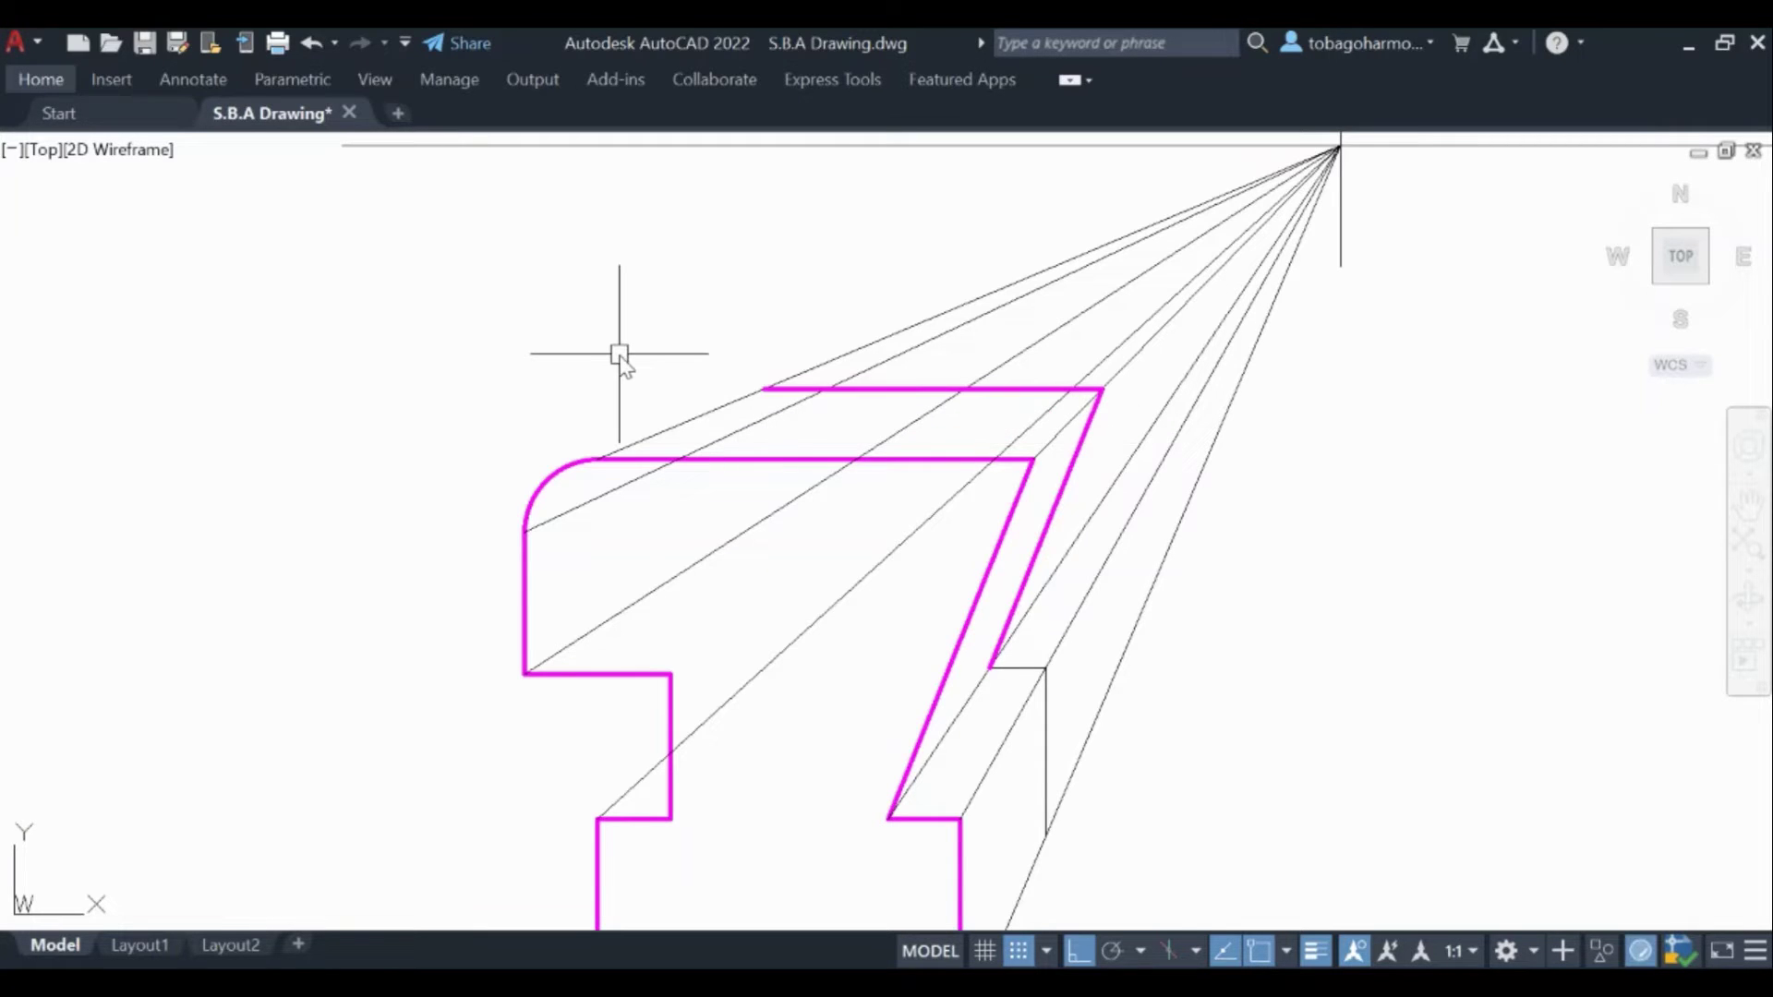
pyautogui.moveTo(554, 397); pyautogui.dragTo(571, 324, button='middle')
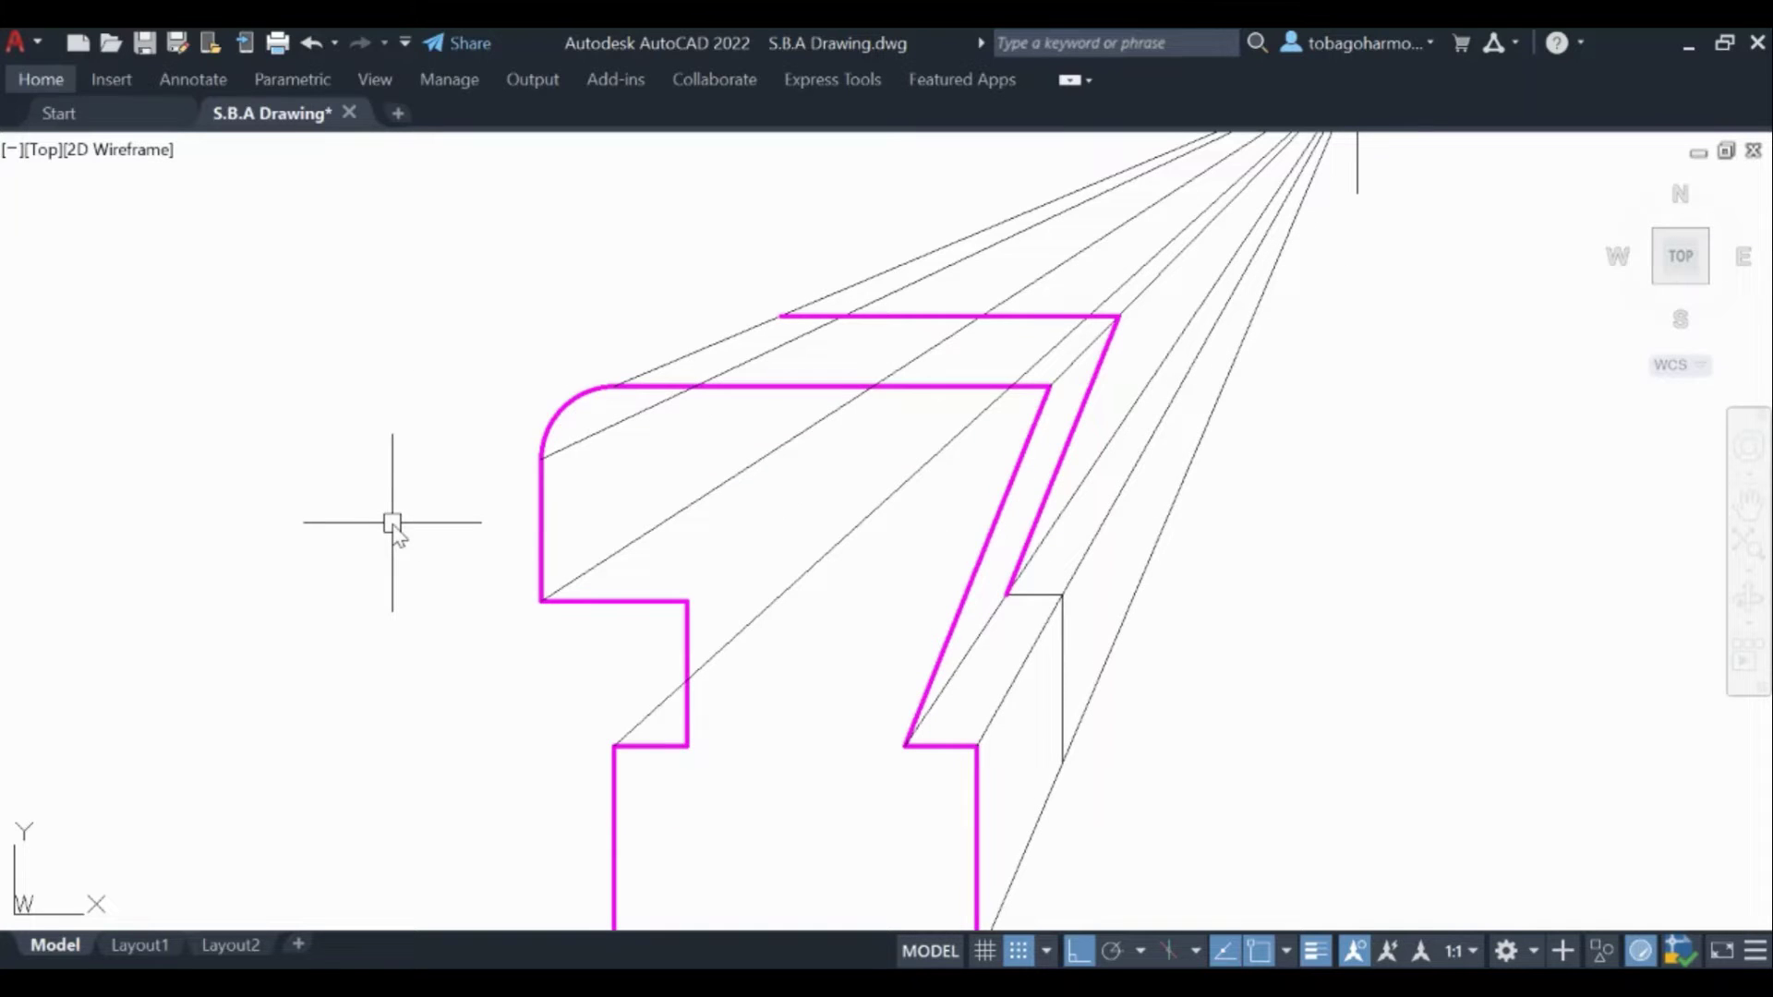
# Step: Draw a diagonal line from the lower step corner to the upper step corner
pyautogui.write('l')
pyautogui.press('Return')
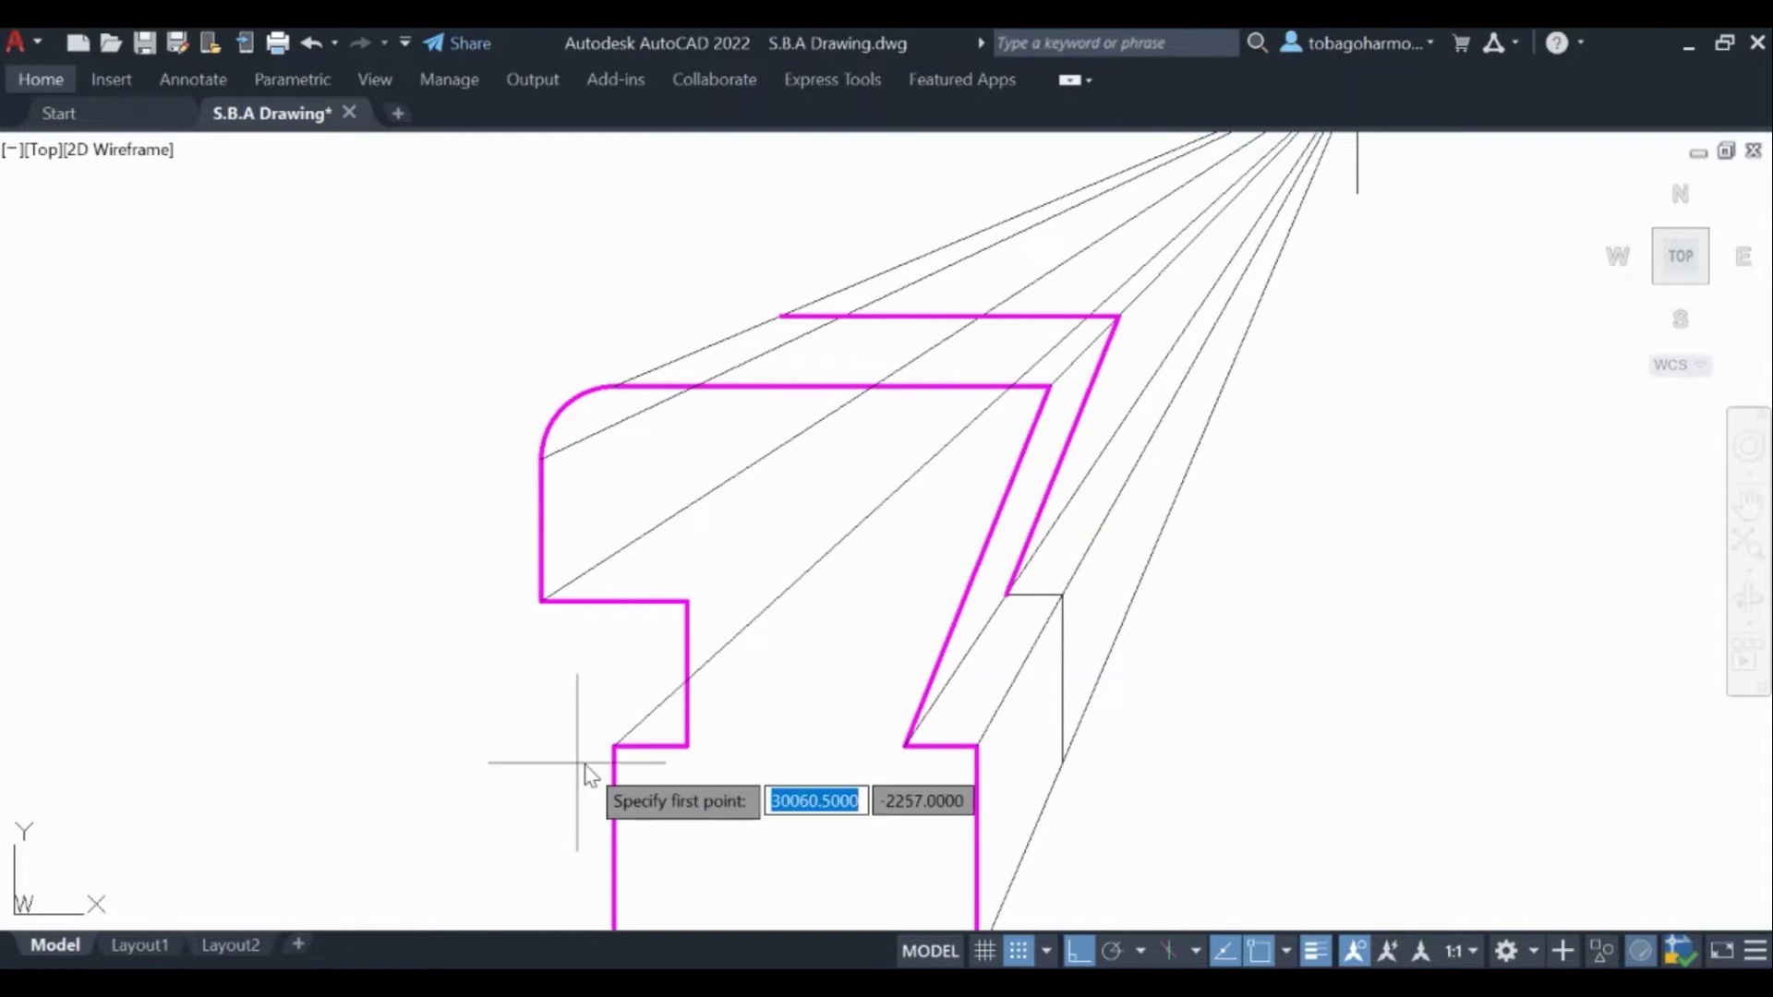
pyautogui.click(614, 745)
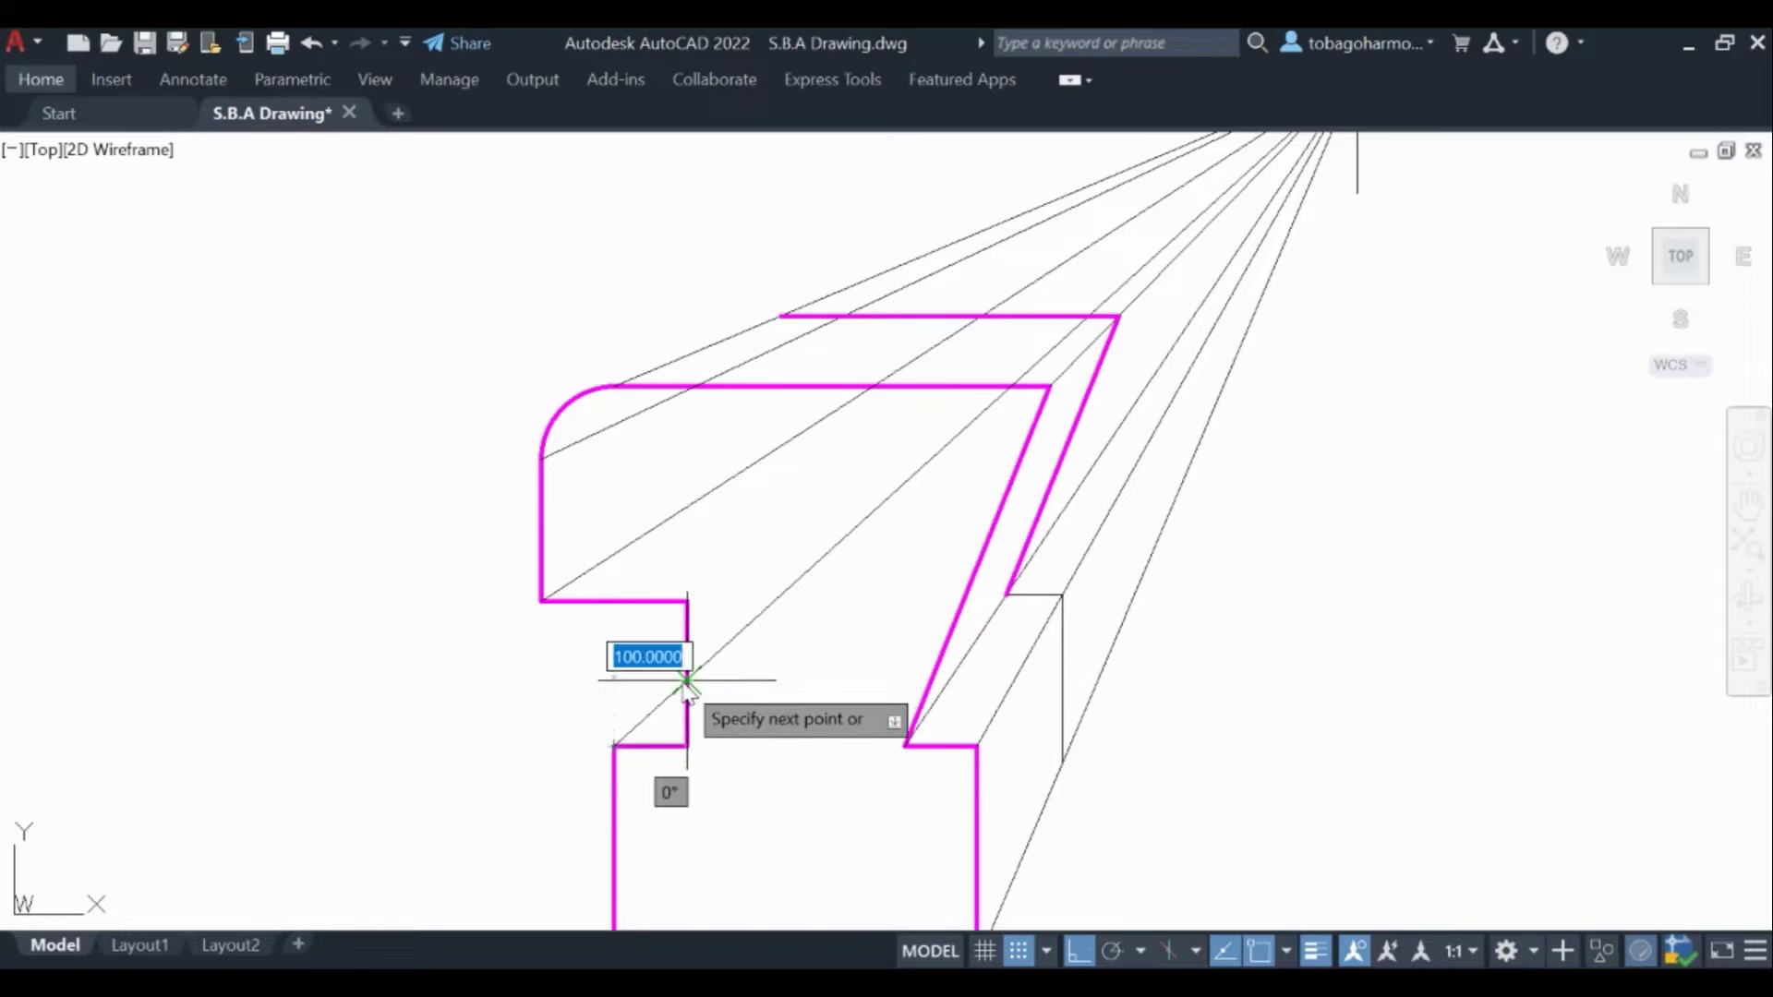
pyautogui.click(687, 680)
pyautogui.press('Return')
# Step: Move the new diagonal line onto magenta Layer8
pyautogui.click(652, 713)
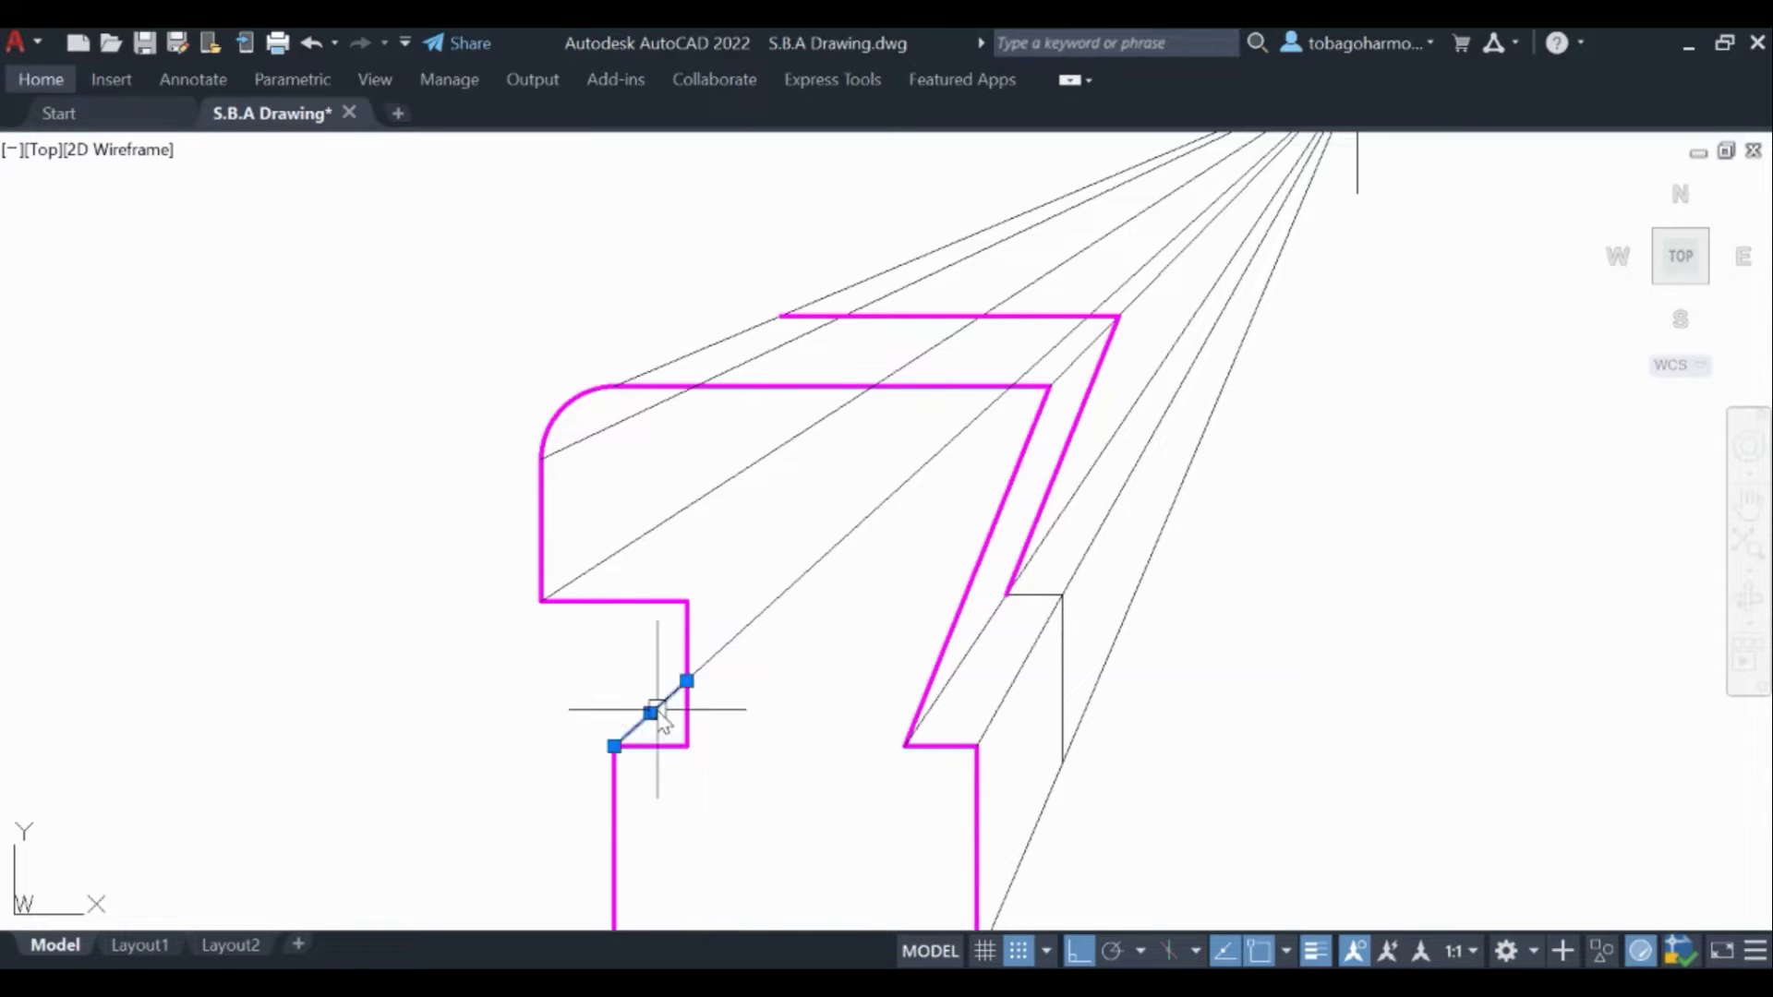
pyautogui.click(42, 80)
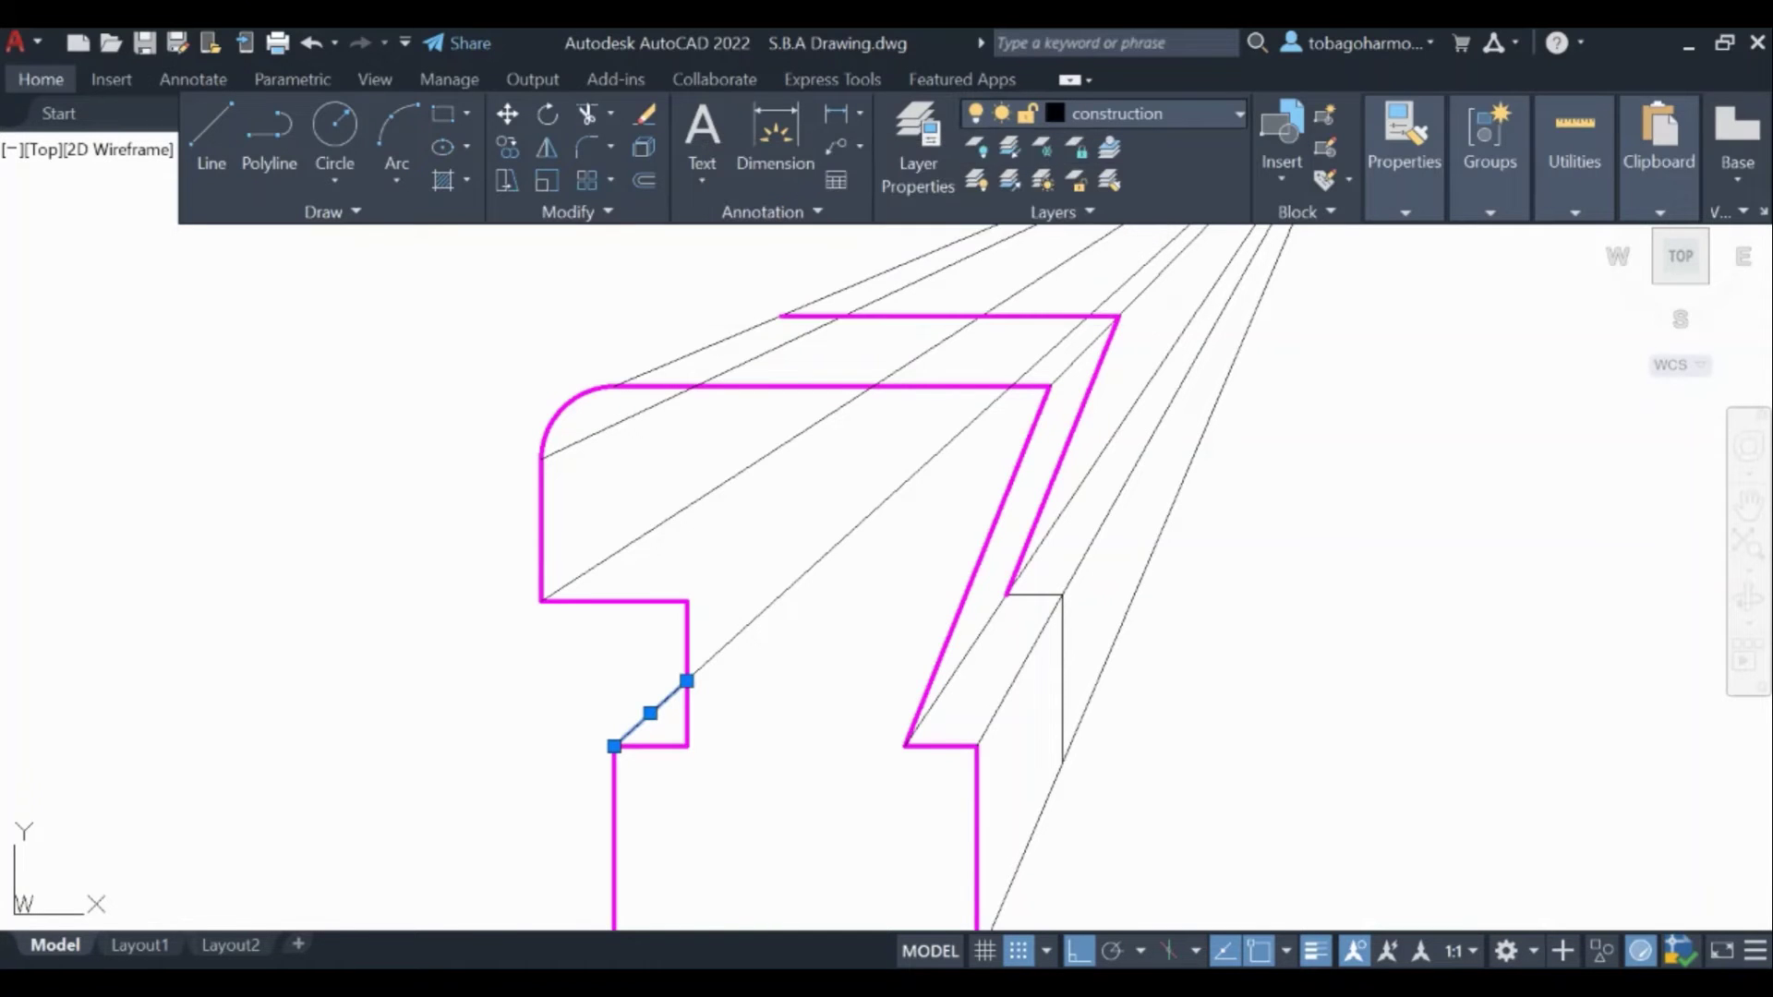
pyautogui.click(1126, 113)
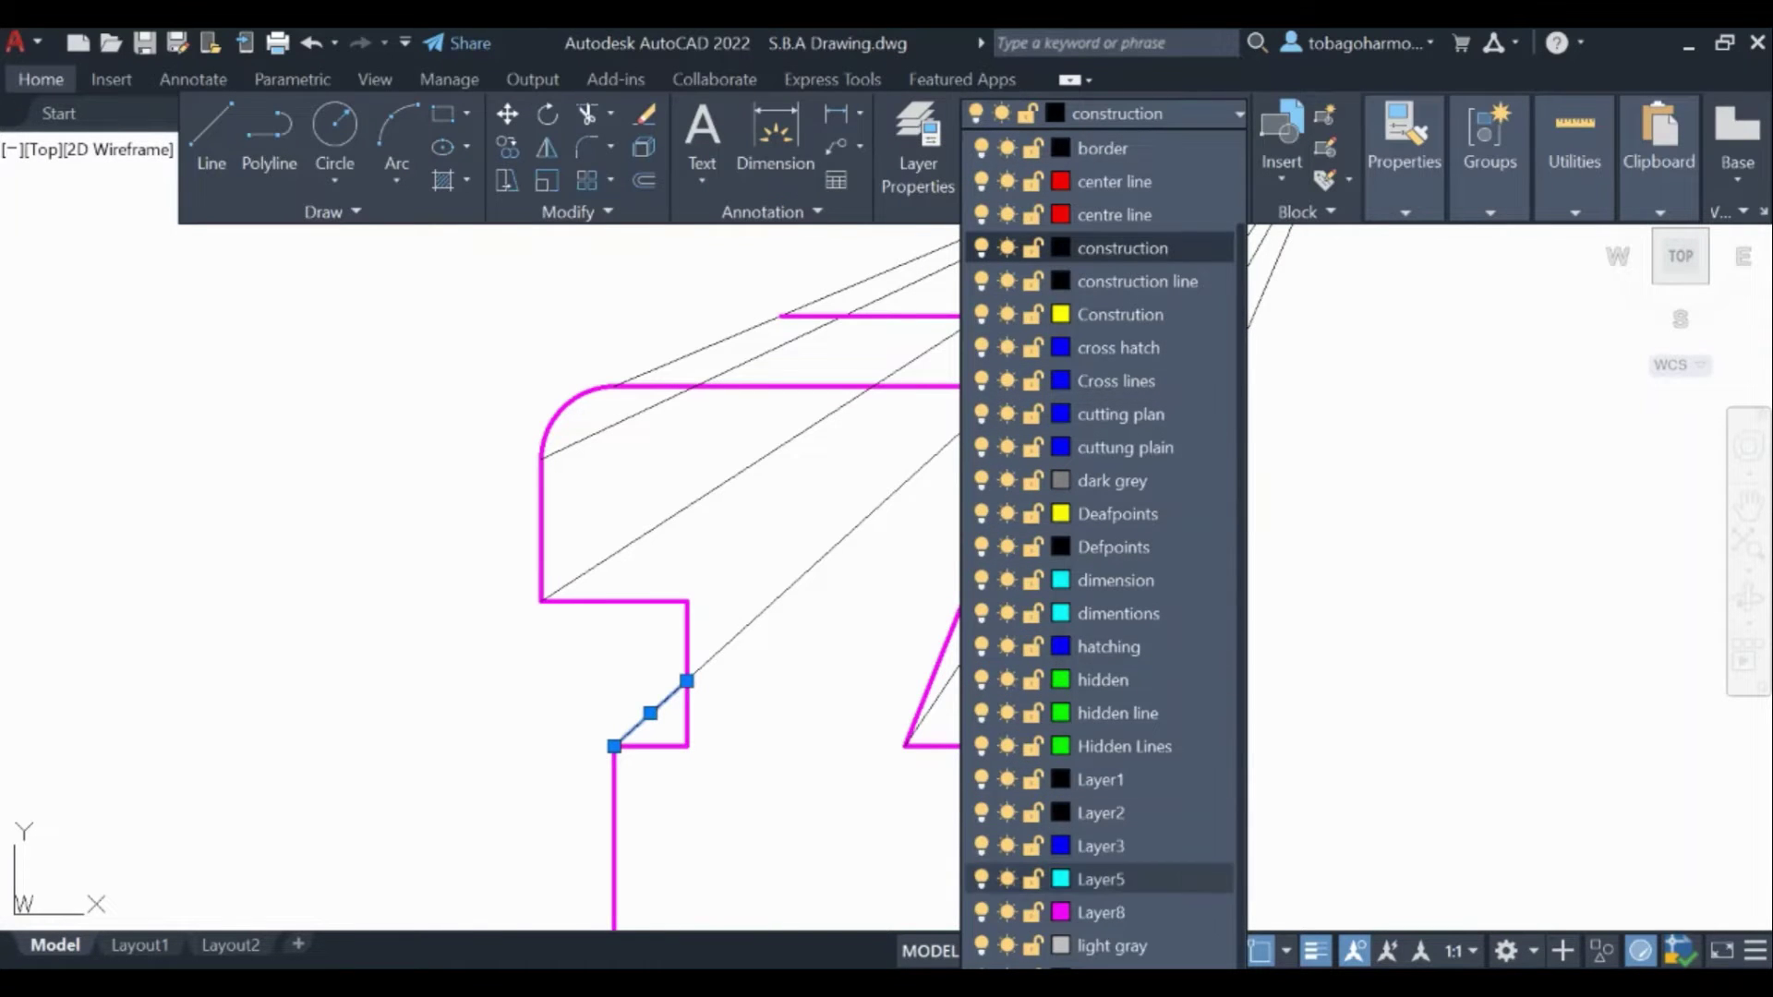
pyautogui.click(1100, 913)
pyautogui.press('Escape')
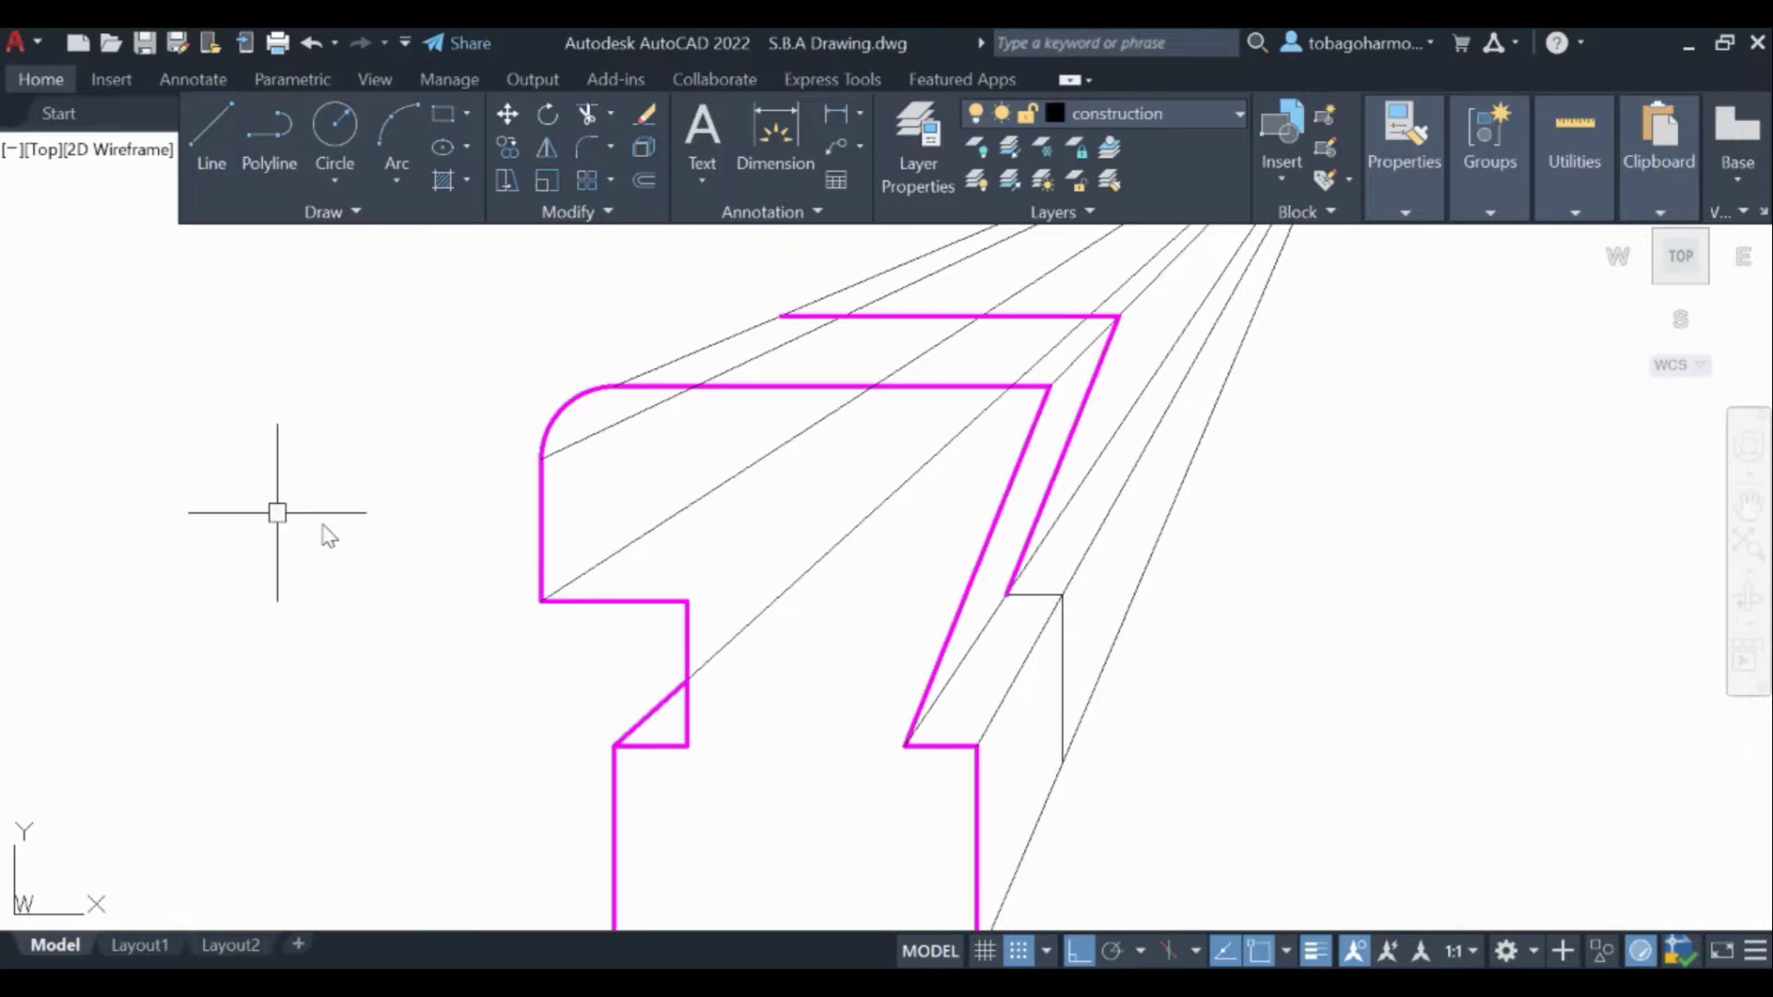
pyautogui.scroll(2, 634, 131)
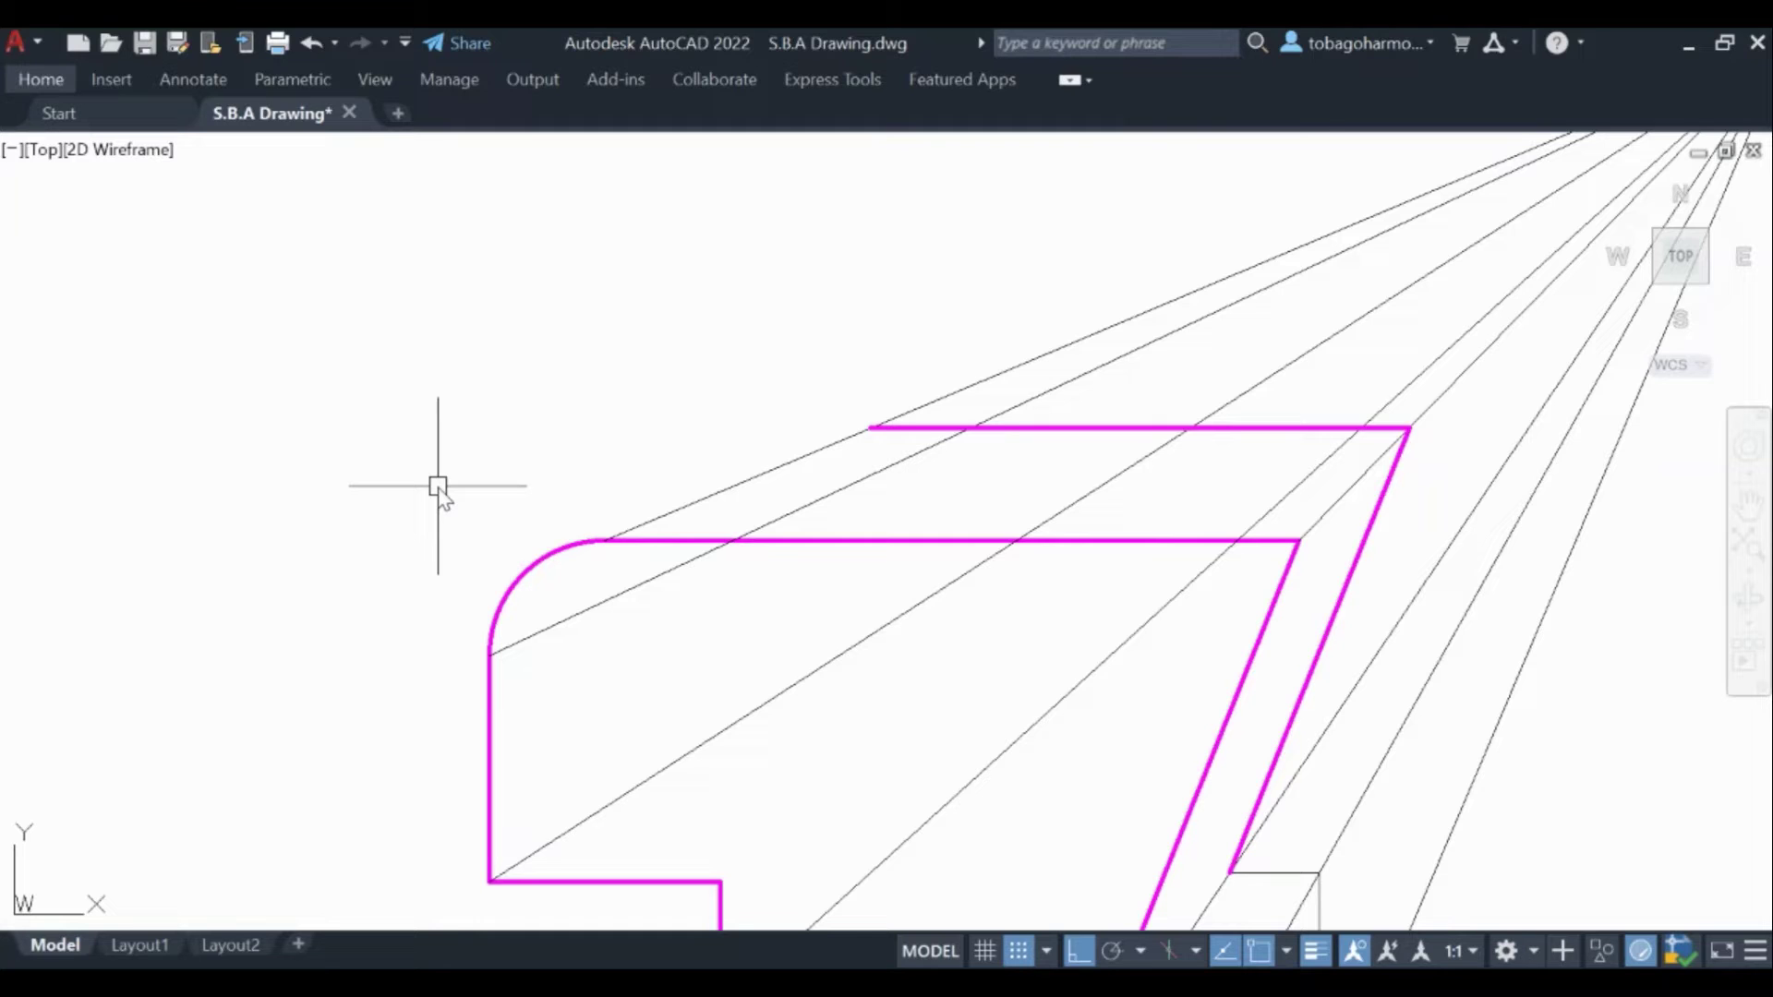
pyautogui.click(563, 560)
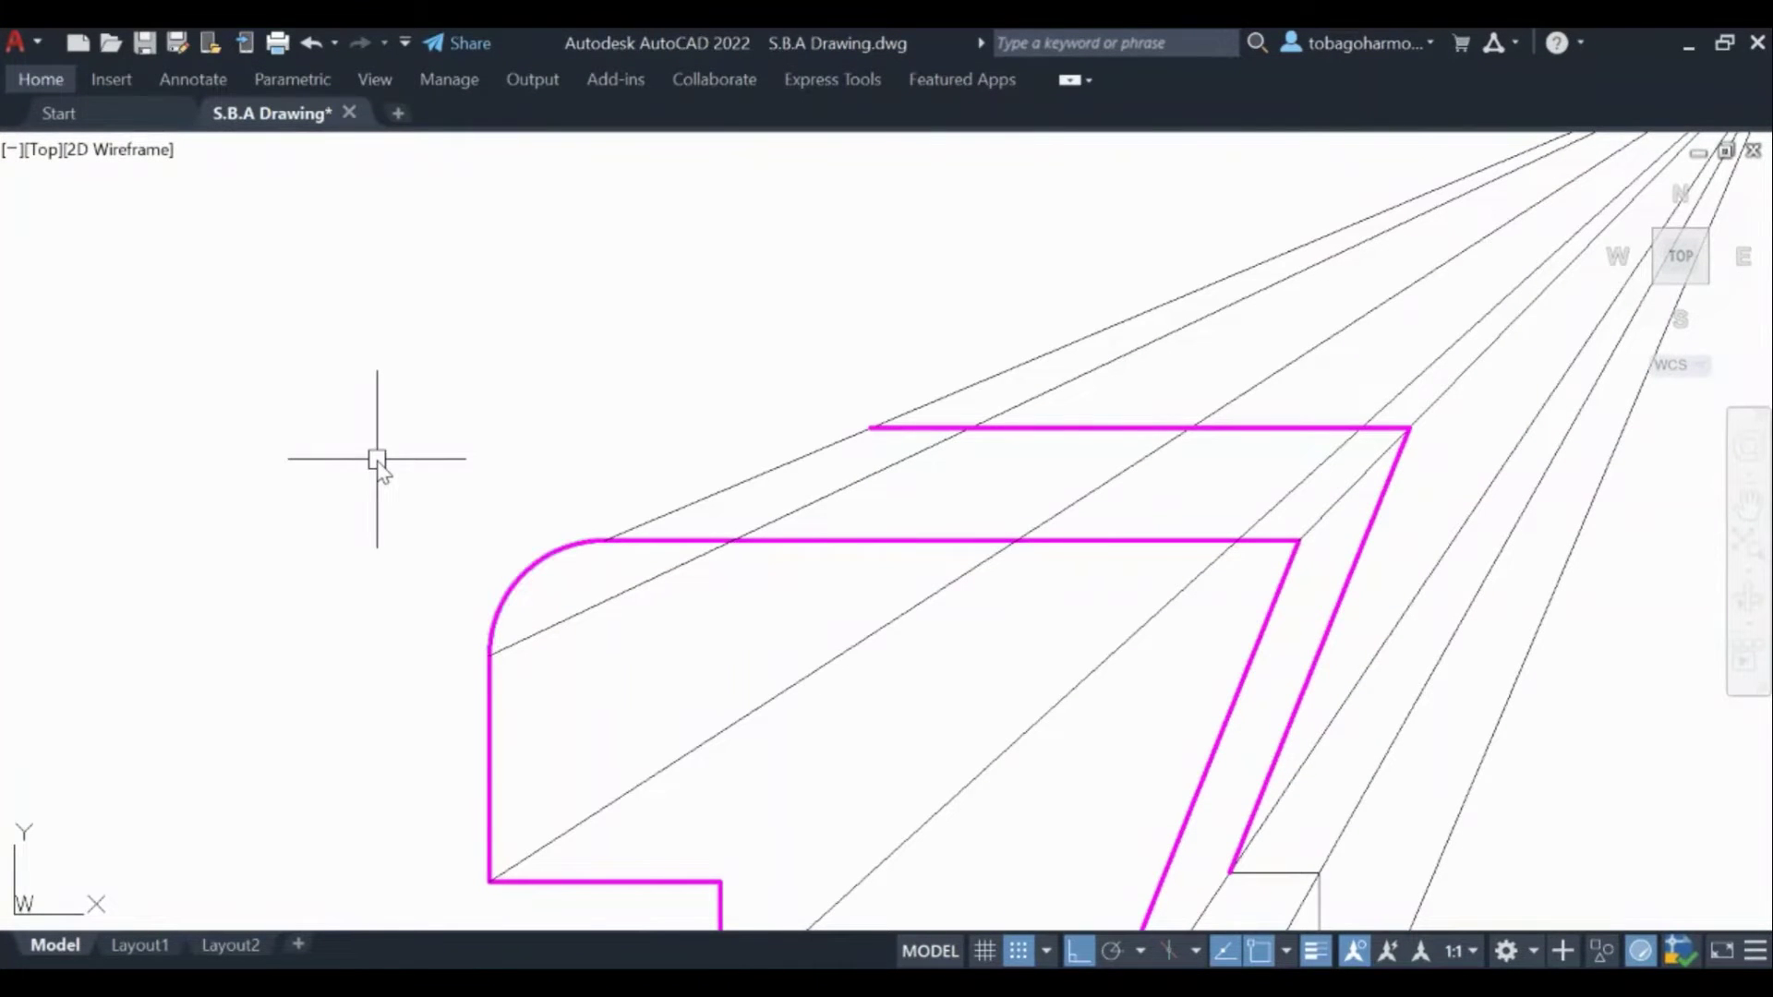
pyautogui.click(529, 560)
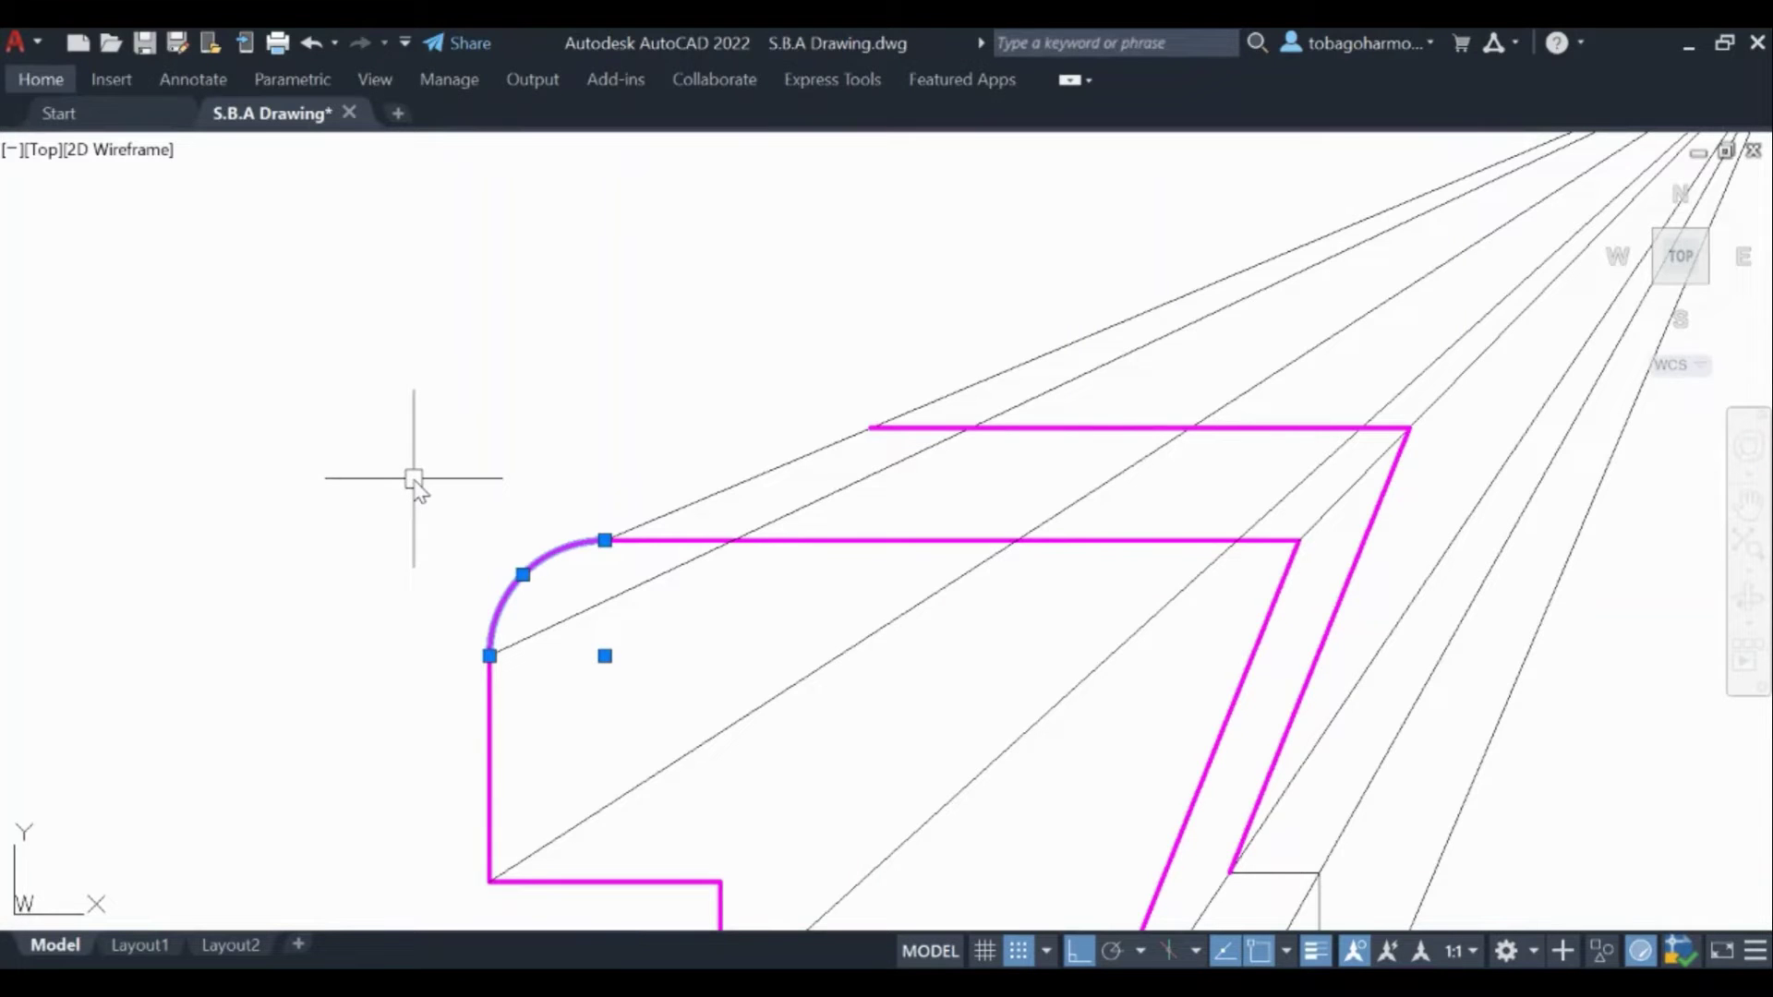
pyautogui.press('Escape')
pyautogui.scroll(2, 607, 355)
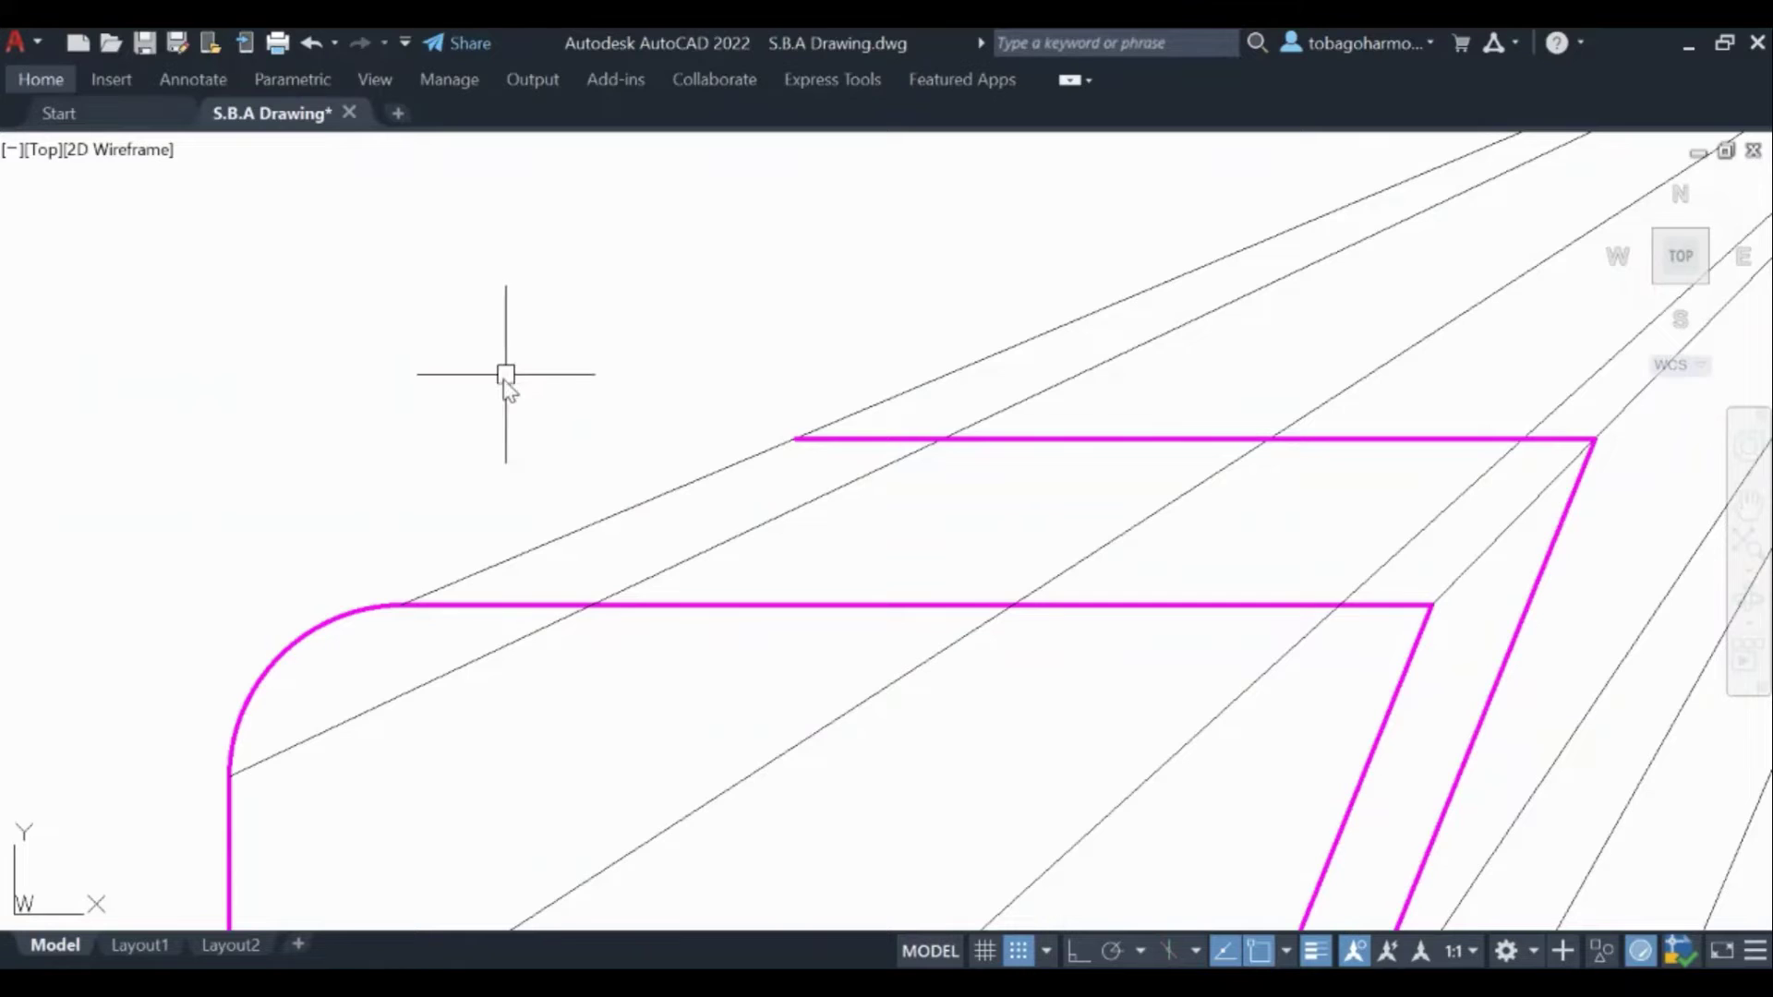
pyautogui.moveTo(494, 378); pyautogui.dragTo(507, 358, button='middle')
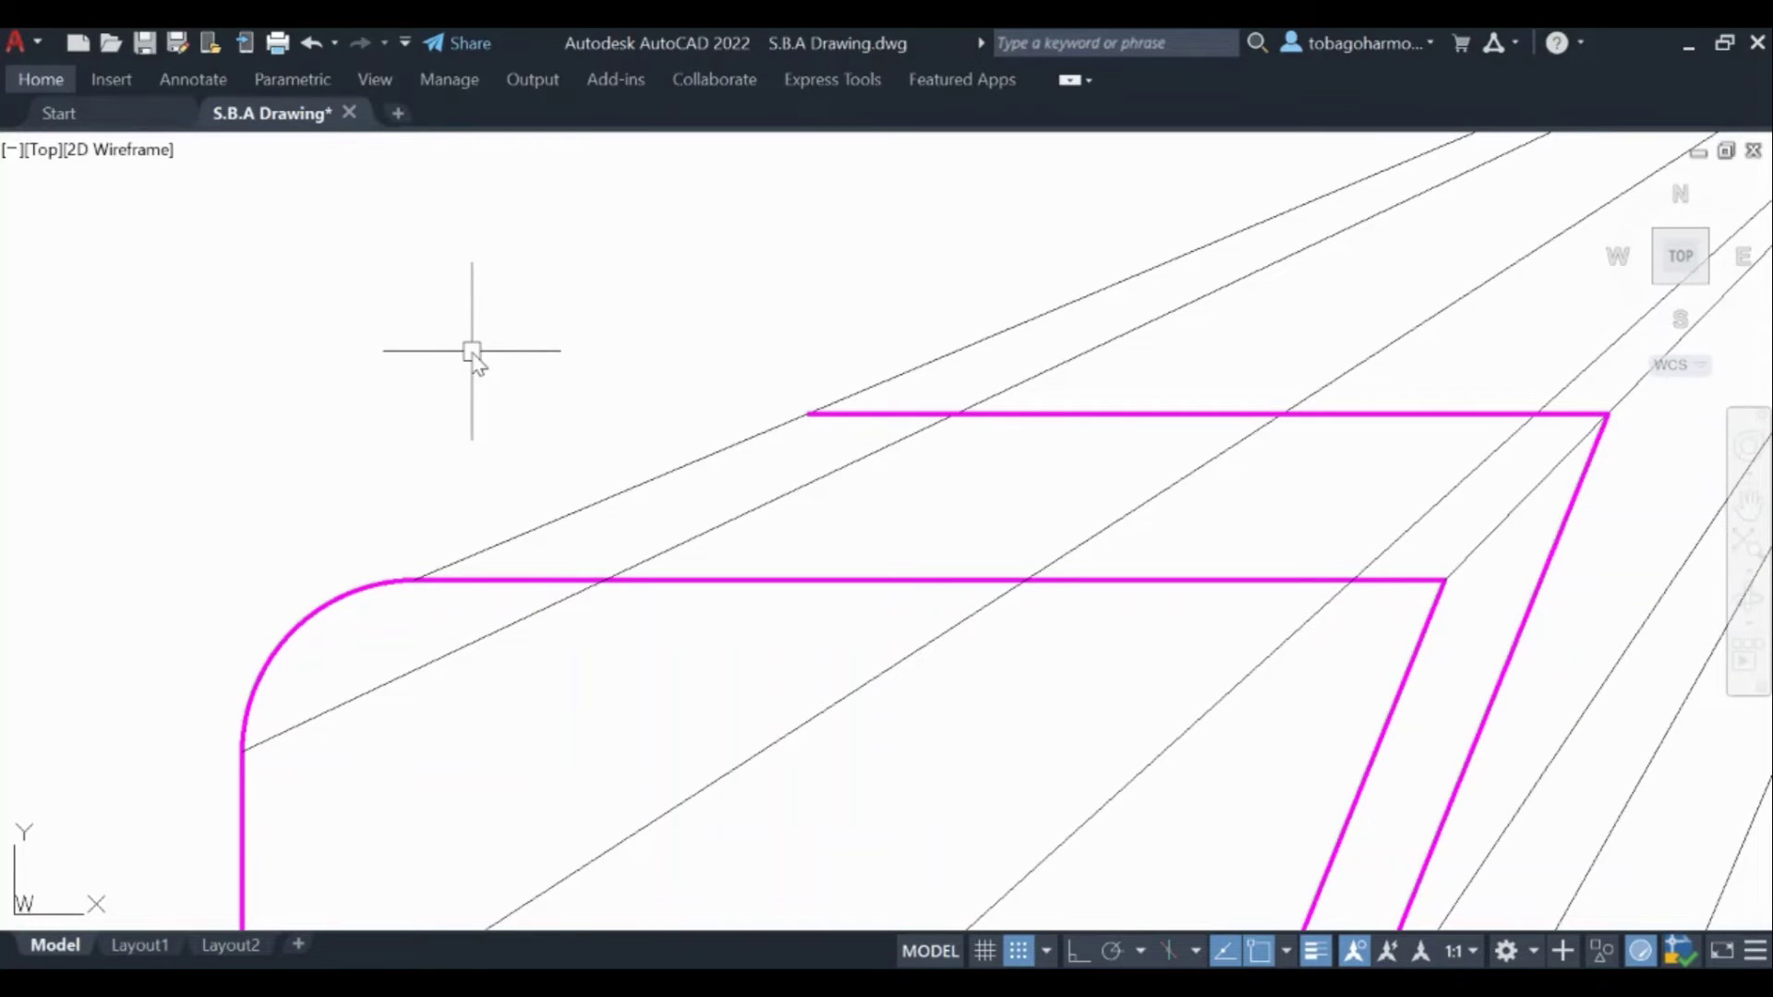
pyautogui.write('line')
# Step: Draw a construction line from just below the rounded corner to the vanishing point
pyautogui.press('Return')
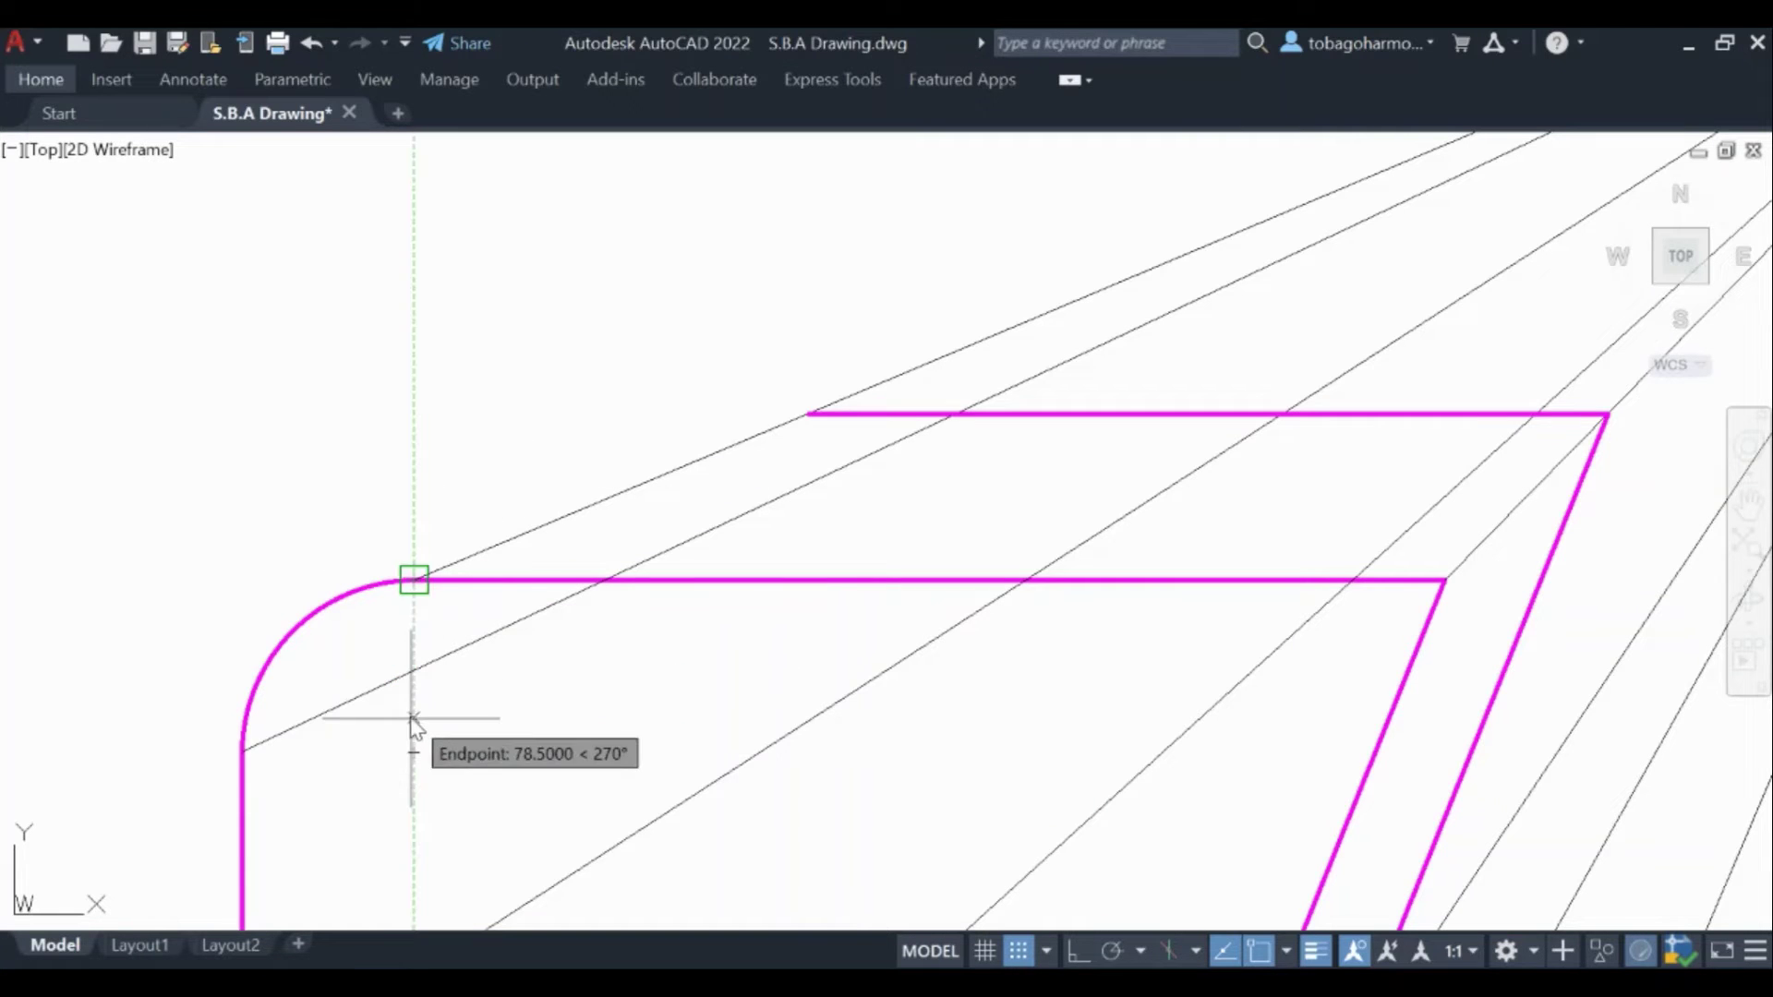
pyautogui.click(412, 742)
pyautogui.scroll(-4, 1004, 621)
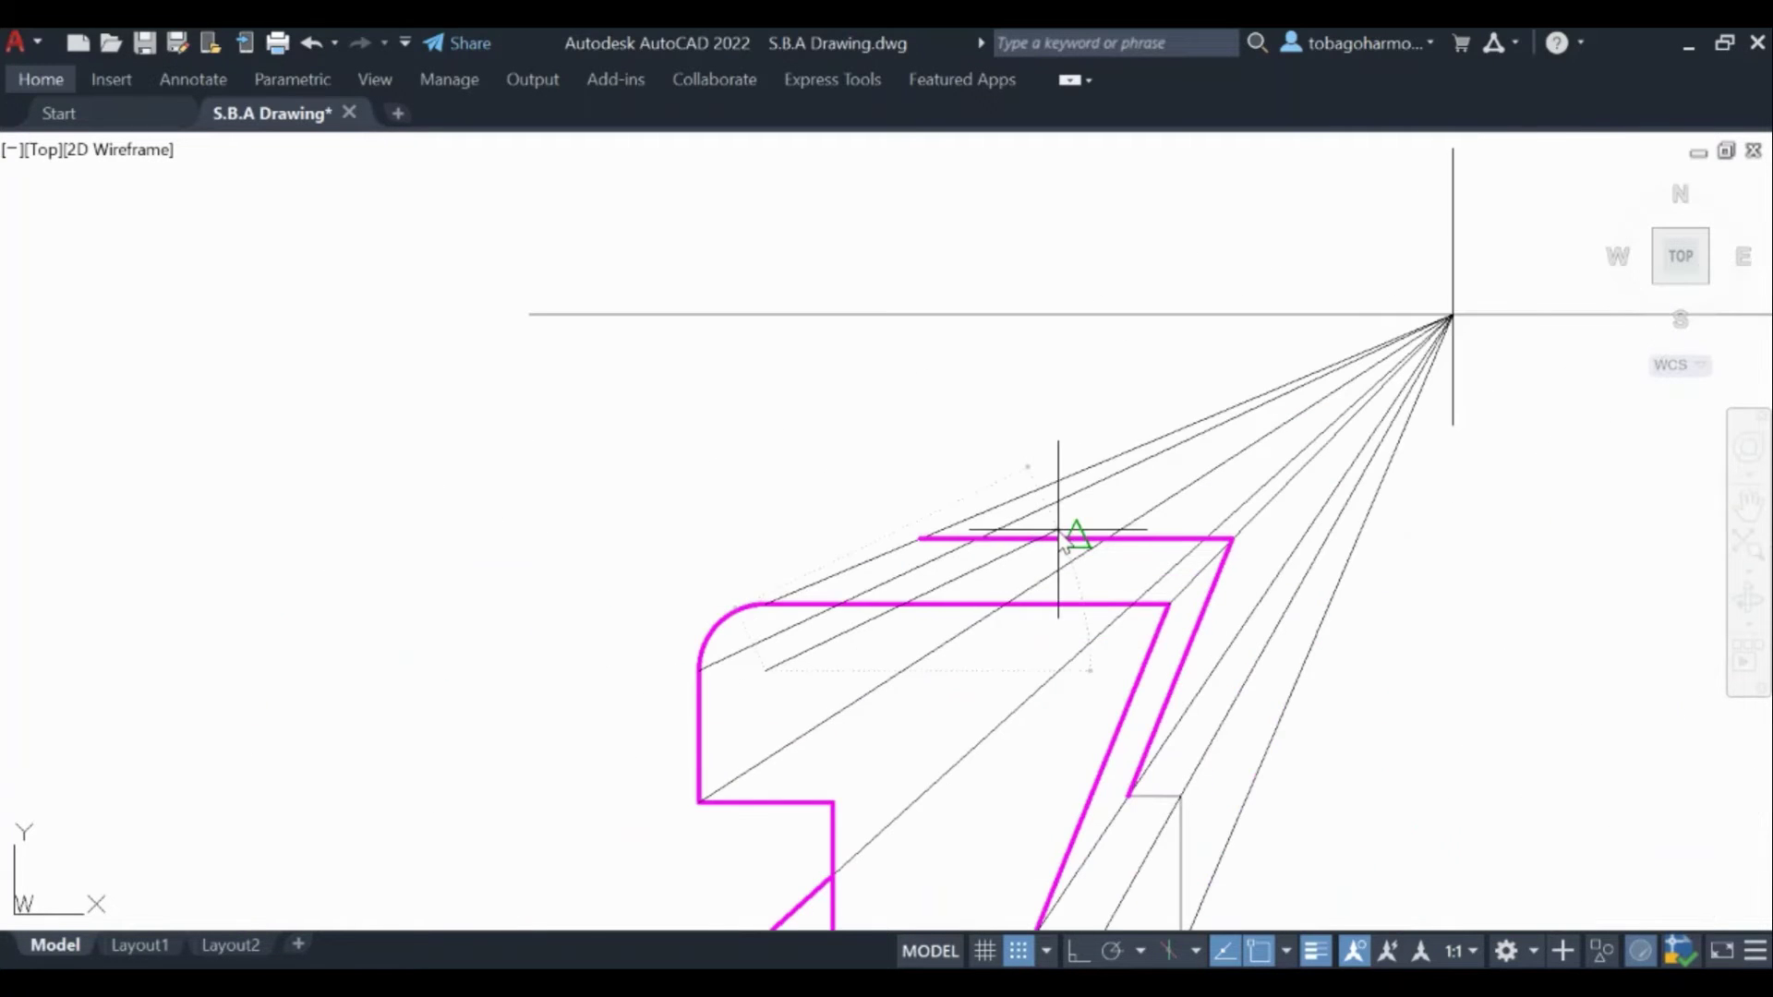
pyautogui.moveTo(1060, 541); pyautogui.dragTo(378, 580, button='middle')
pyautogui.click(769, 361)
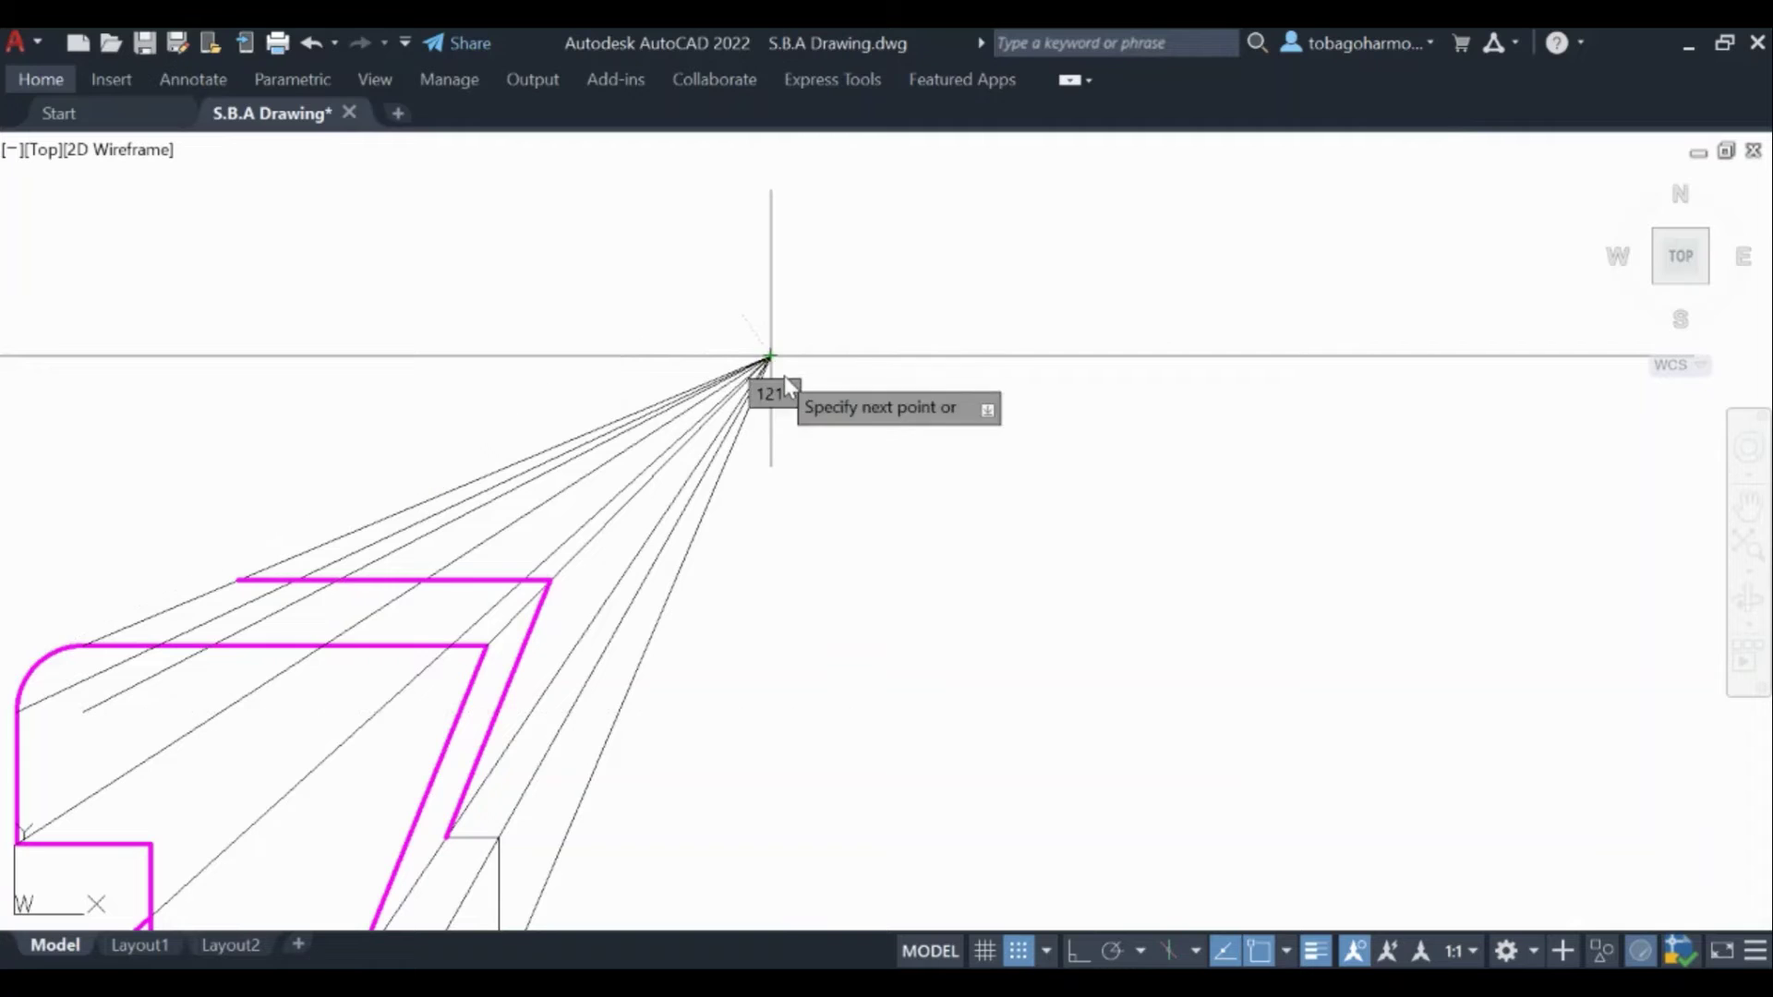
pyautogui.press('Return')
pyautogui.scroll(-4, 935, 570)
pyautogui.scroll(5, 783, 595)
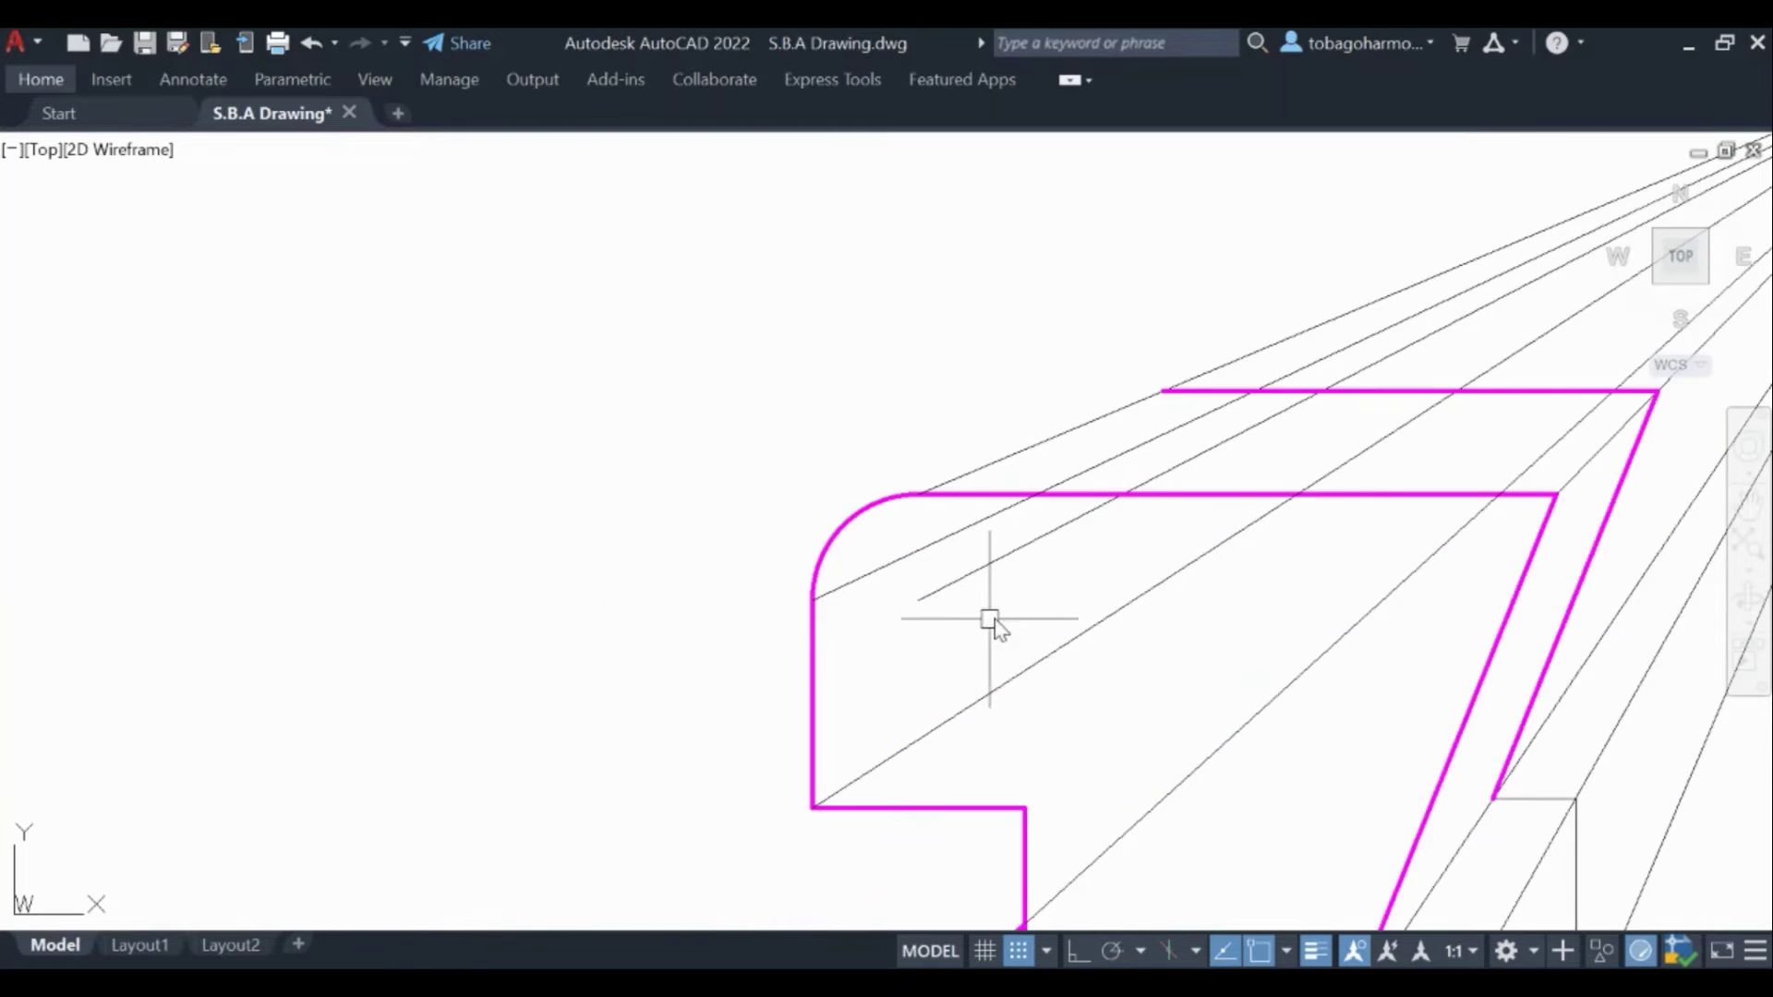
pyautogui.scroll(4, 989, 622)
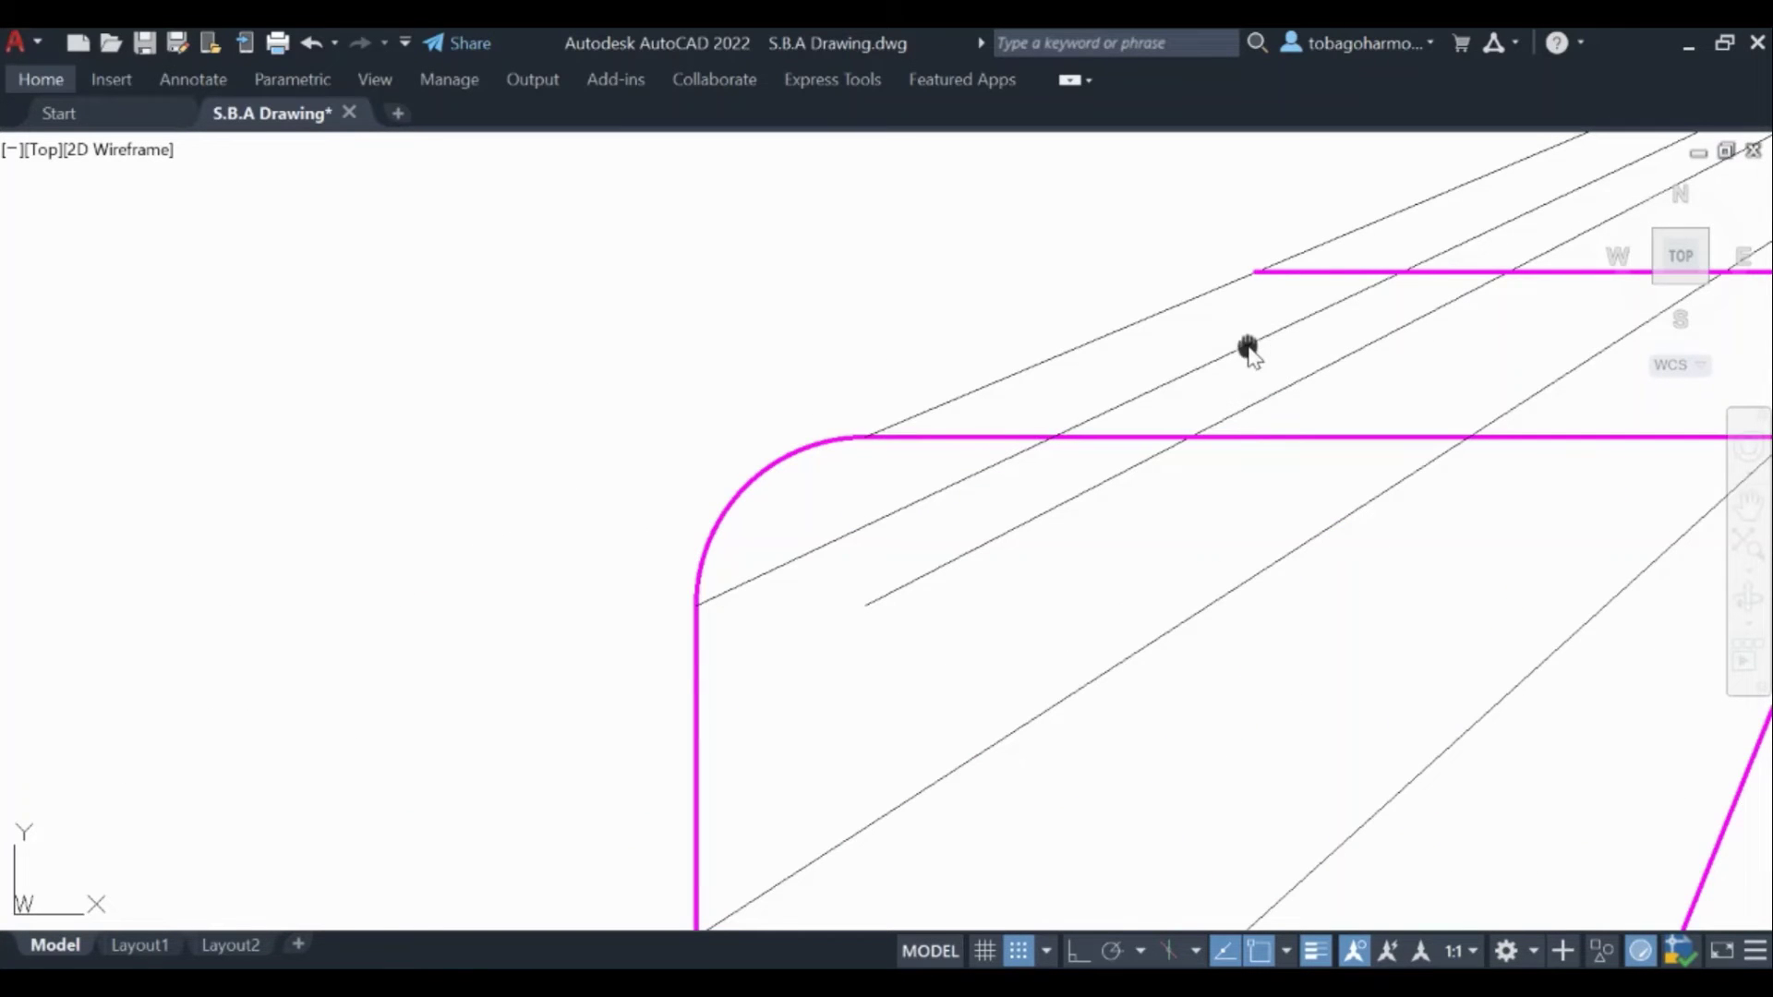
pyautogui.moveTo(1247, 349); pyautogui.dragTo(1080, 507, button='middle')
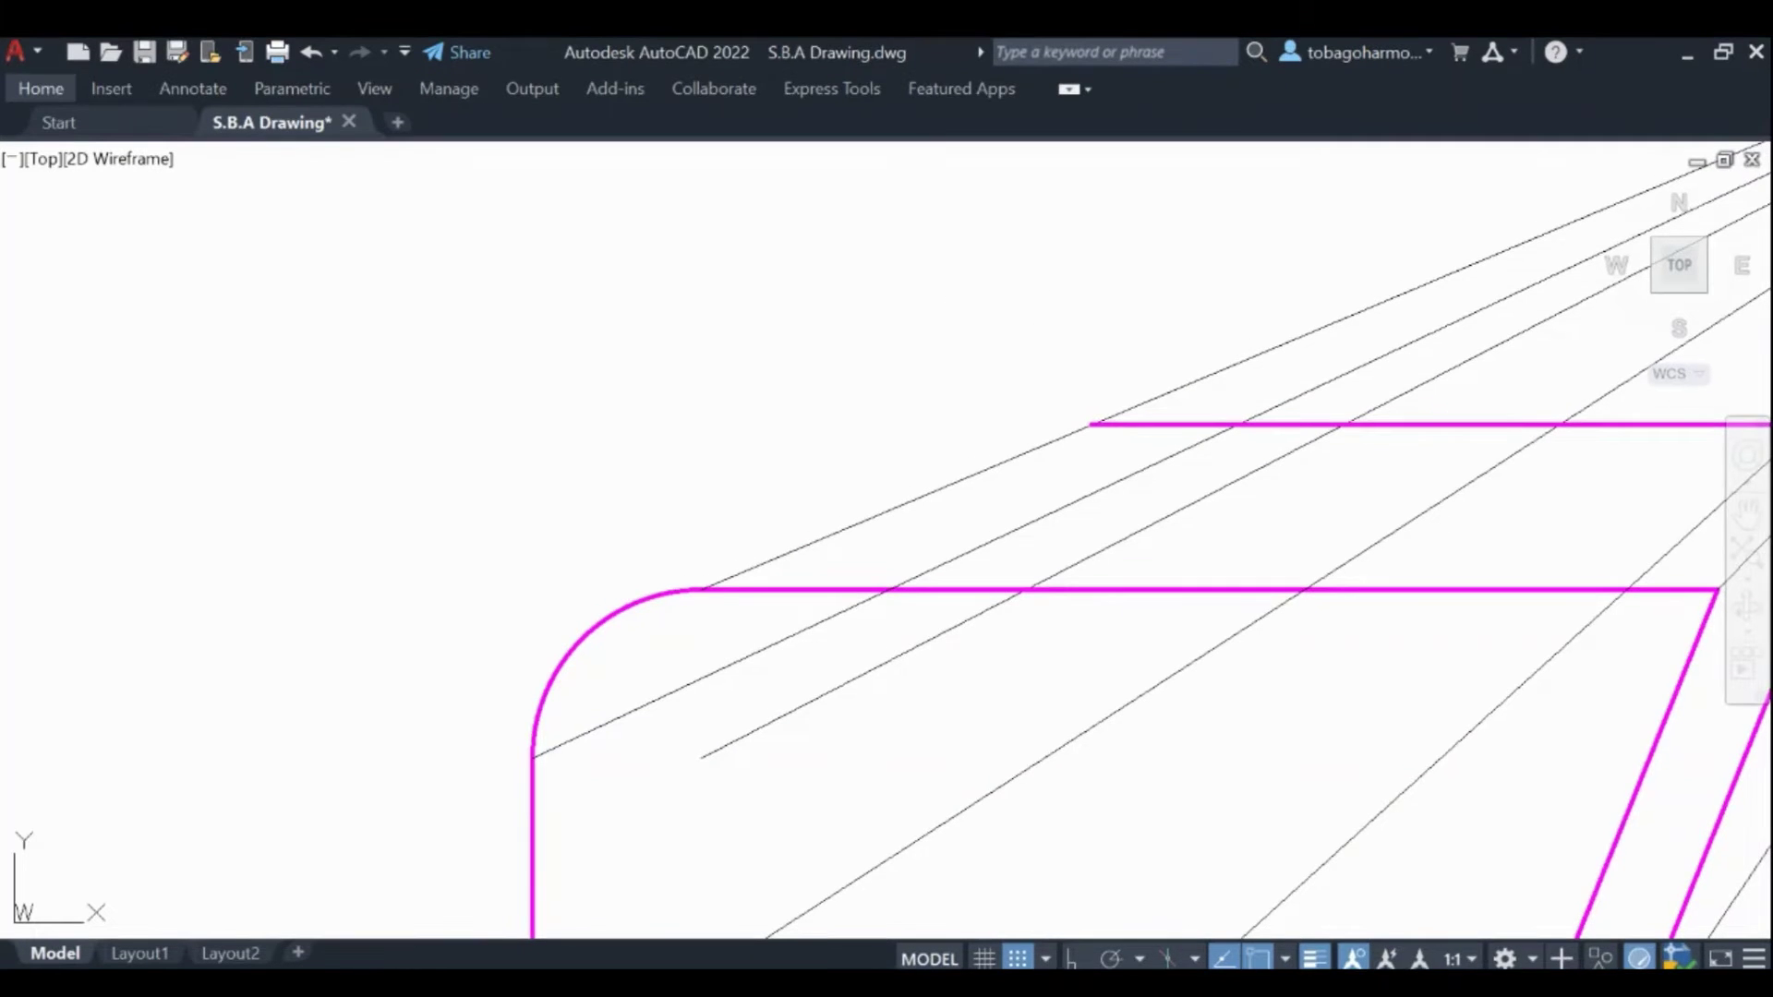
# Step: With Ortho on, draw a vertical line from the back top edge's end to the front top edge
pyautogui.write('l')
pyautogui.press('Return')
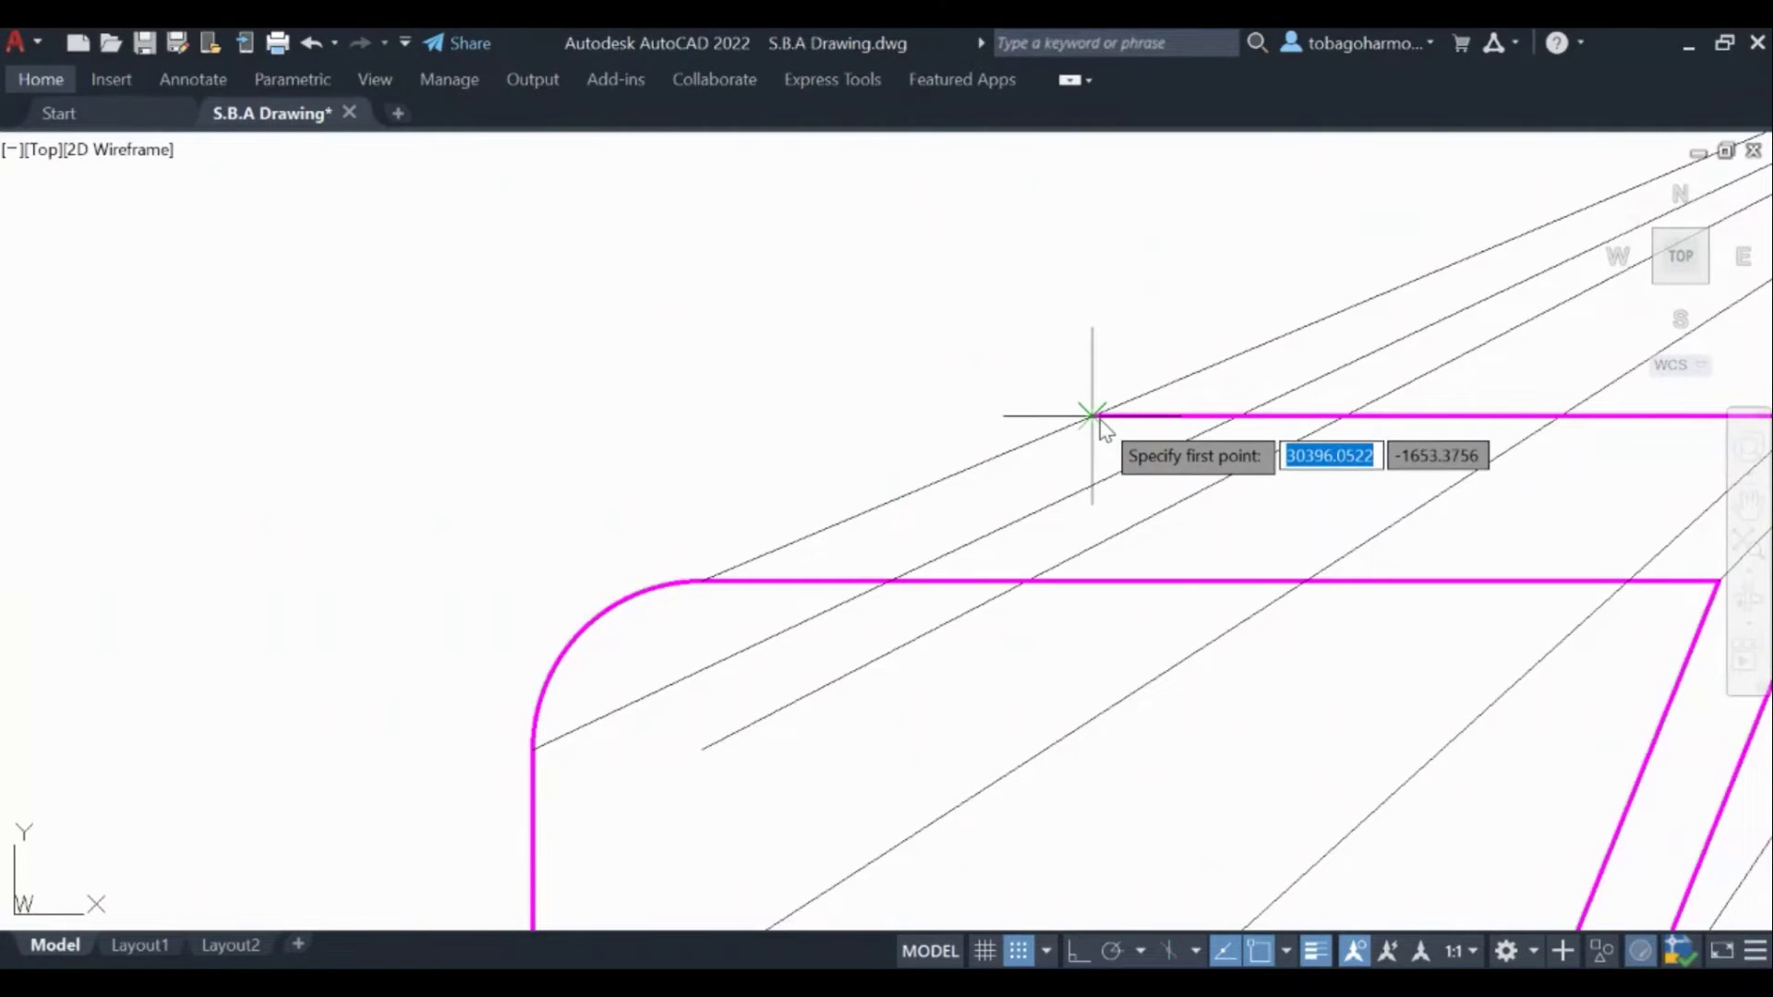
pyautogui.press('F8')
pyautogui.click(1099, 423)
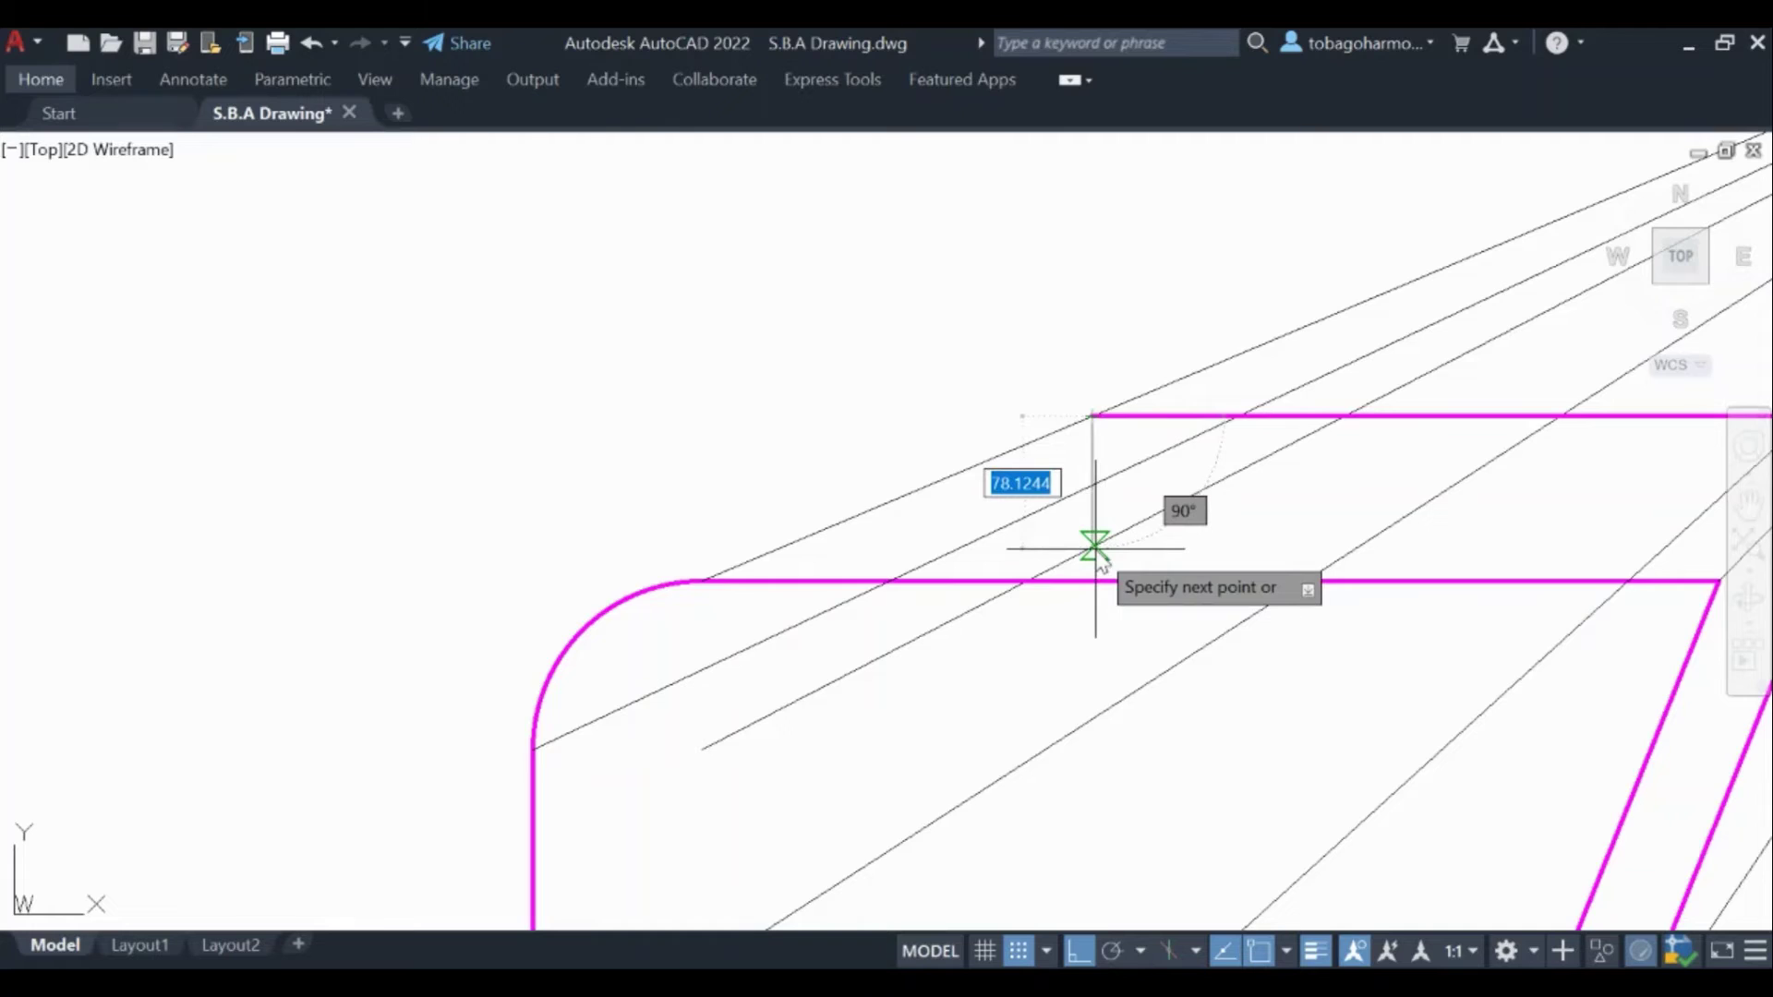
pyautogui.scroll(2, 1122, 506)
pyautogui.scroll(2, 1122, 506)
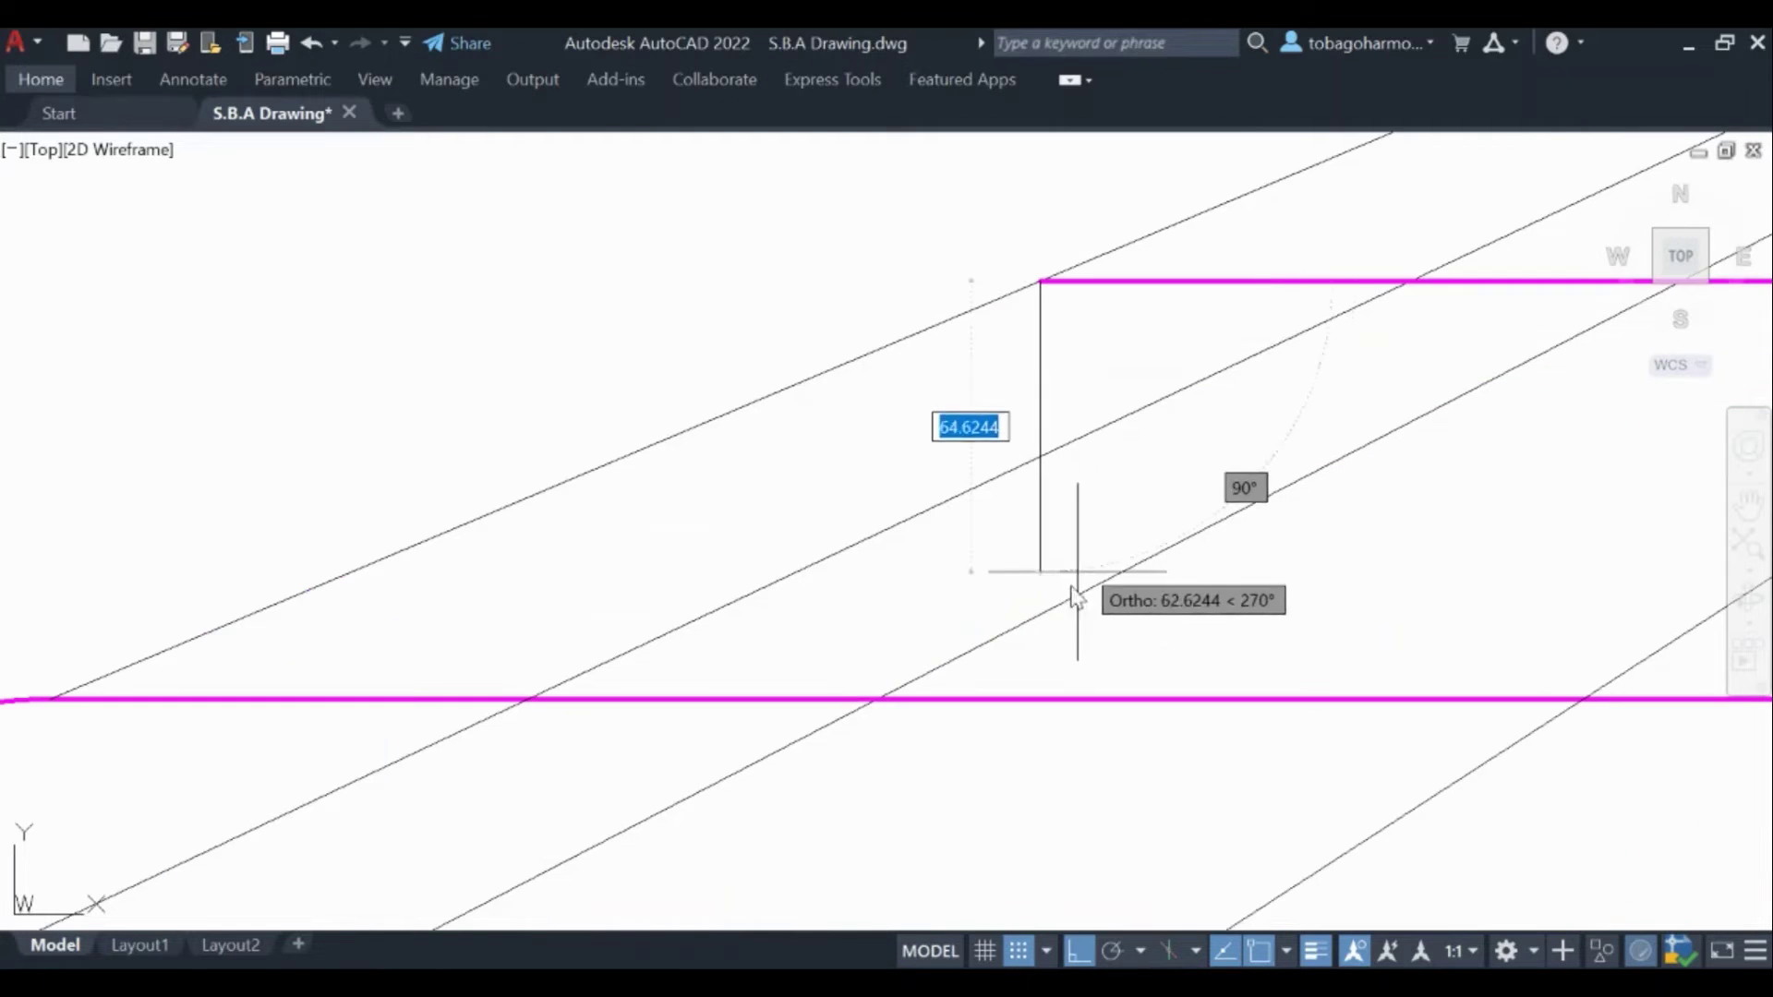
pyautogui.click(1044, 699)
pyautogui.press('Escape')
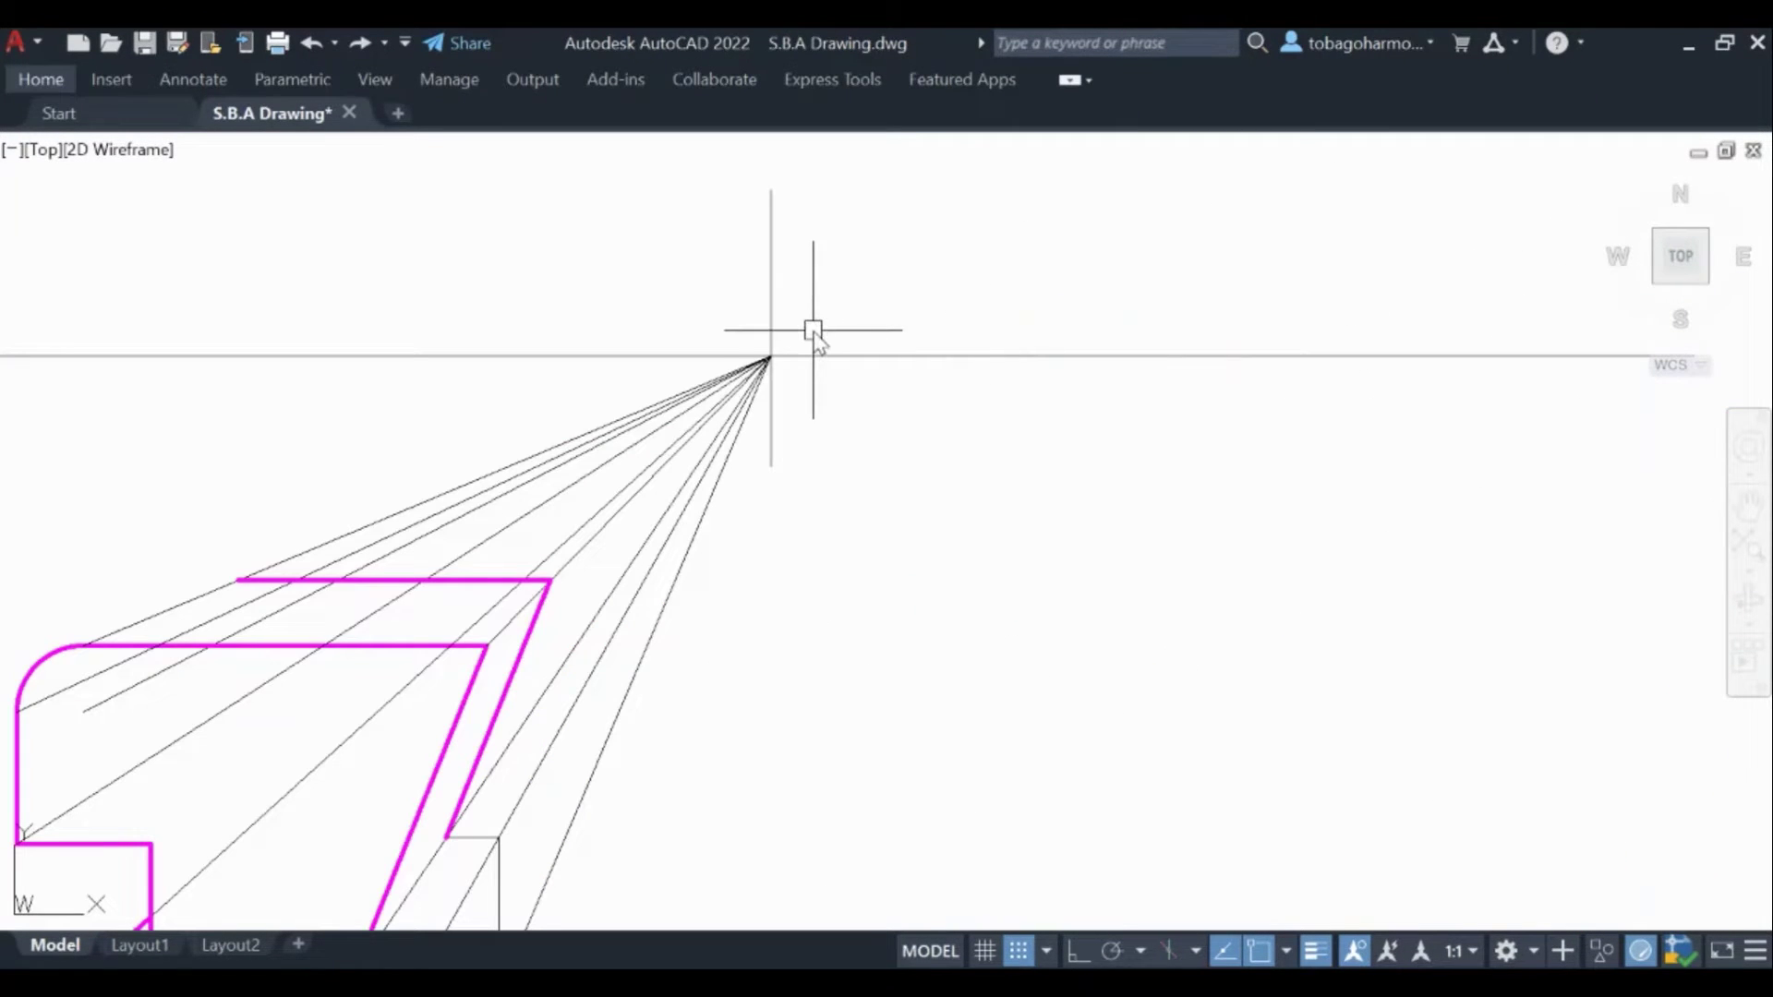
pyautogui.moveTo(812, 336); pyautogui.dragTo(1277, 310, button='middle')
pyautogui.scroll(1, 820, 535)
pyautogui.scroll(2, 836, 554)
pyautogui.moveTo(836, 554)
pyautogui.mouseDown(button='middle')
pyautogui.moveTo(919, 418)
pyautogui.moveTo(930, 477)
pyautogui.mouseUp(button='middle')
# Step: Draw an Ortho vertical line down from the back edge's left magenta end, then start trimming
pyautogui.rightClick(1183, 442)
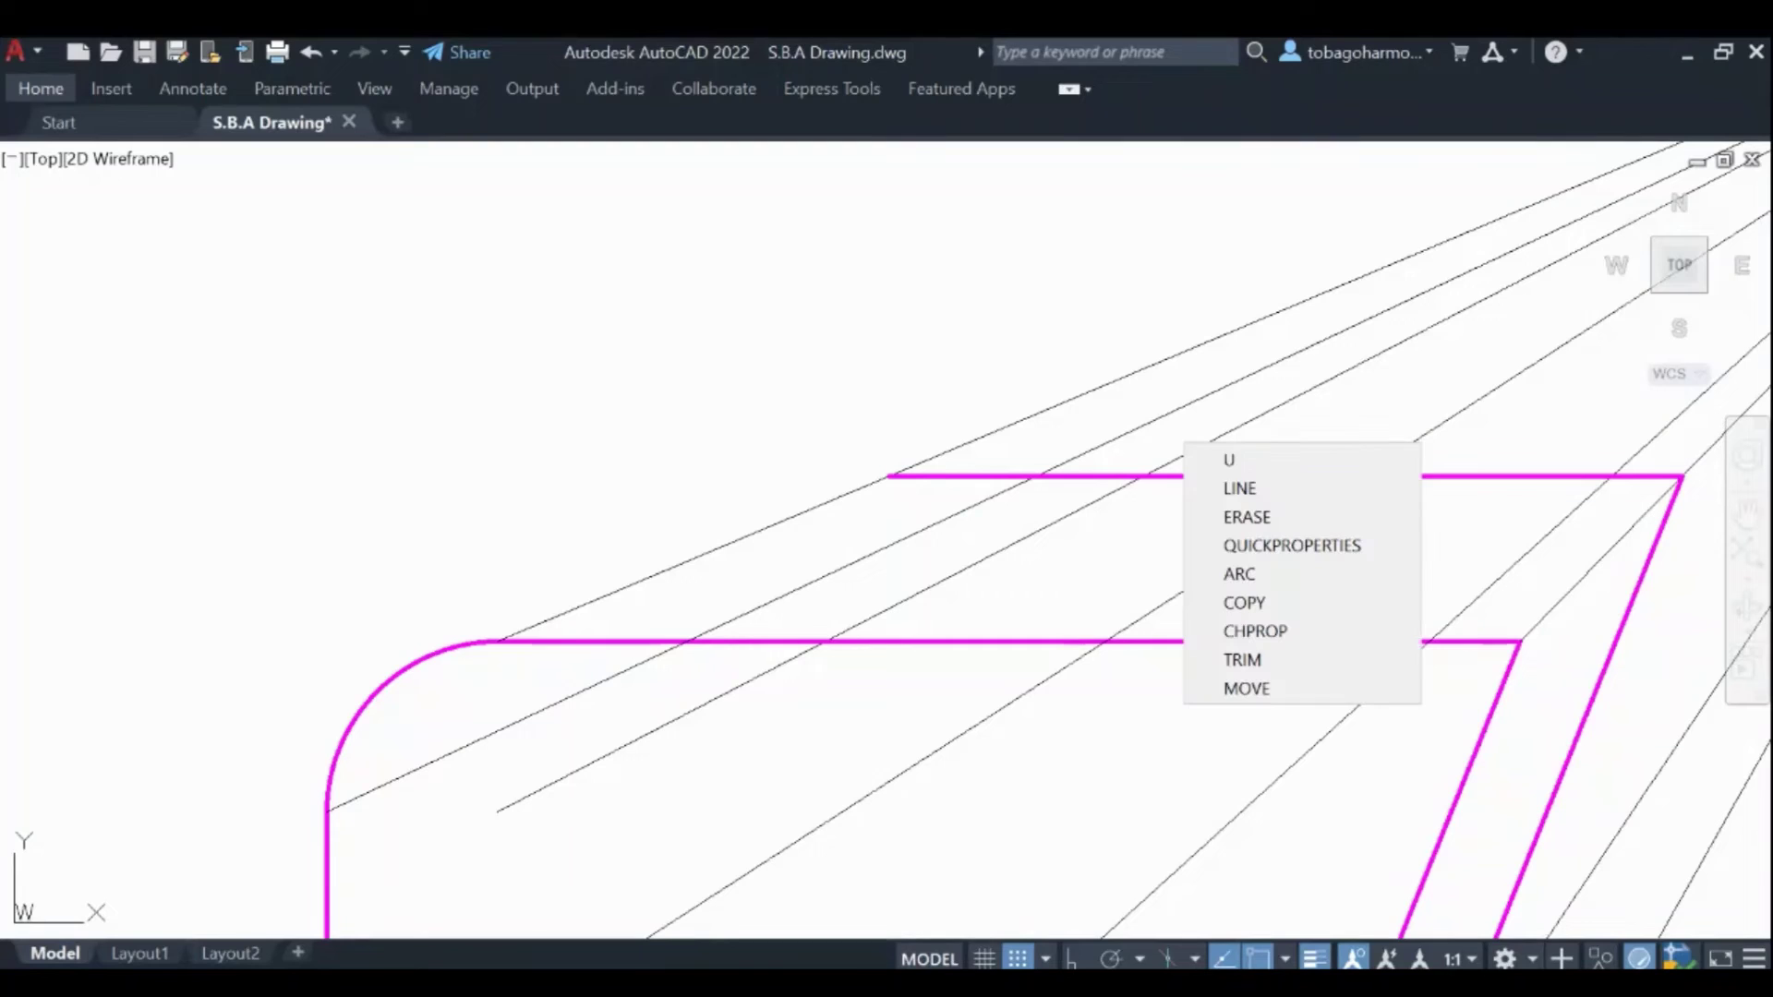
pyautogui.click(1239, 487)
pyautogui.scroll(2, 910, 480)
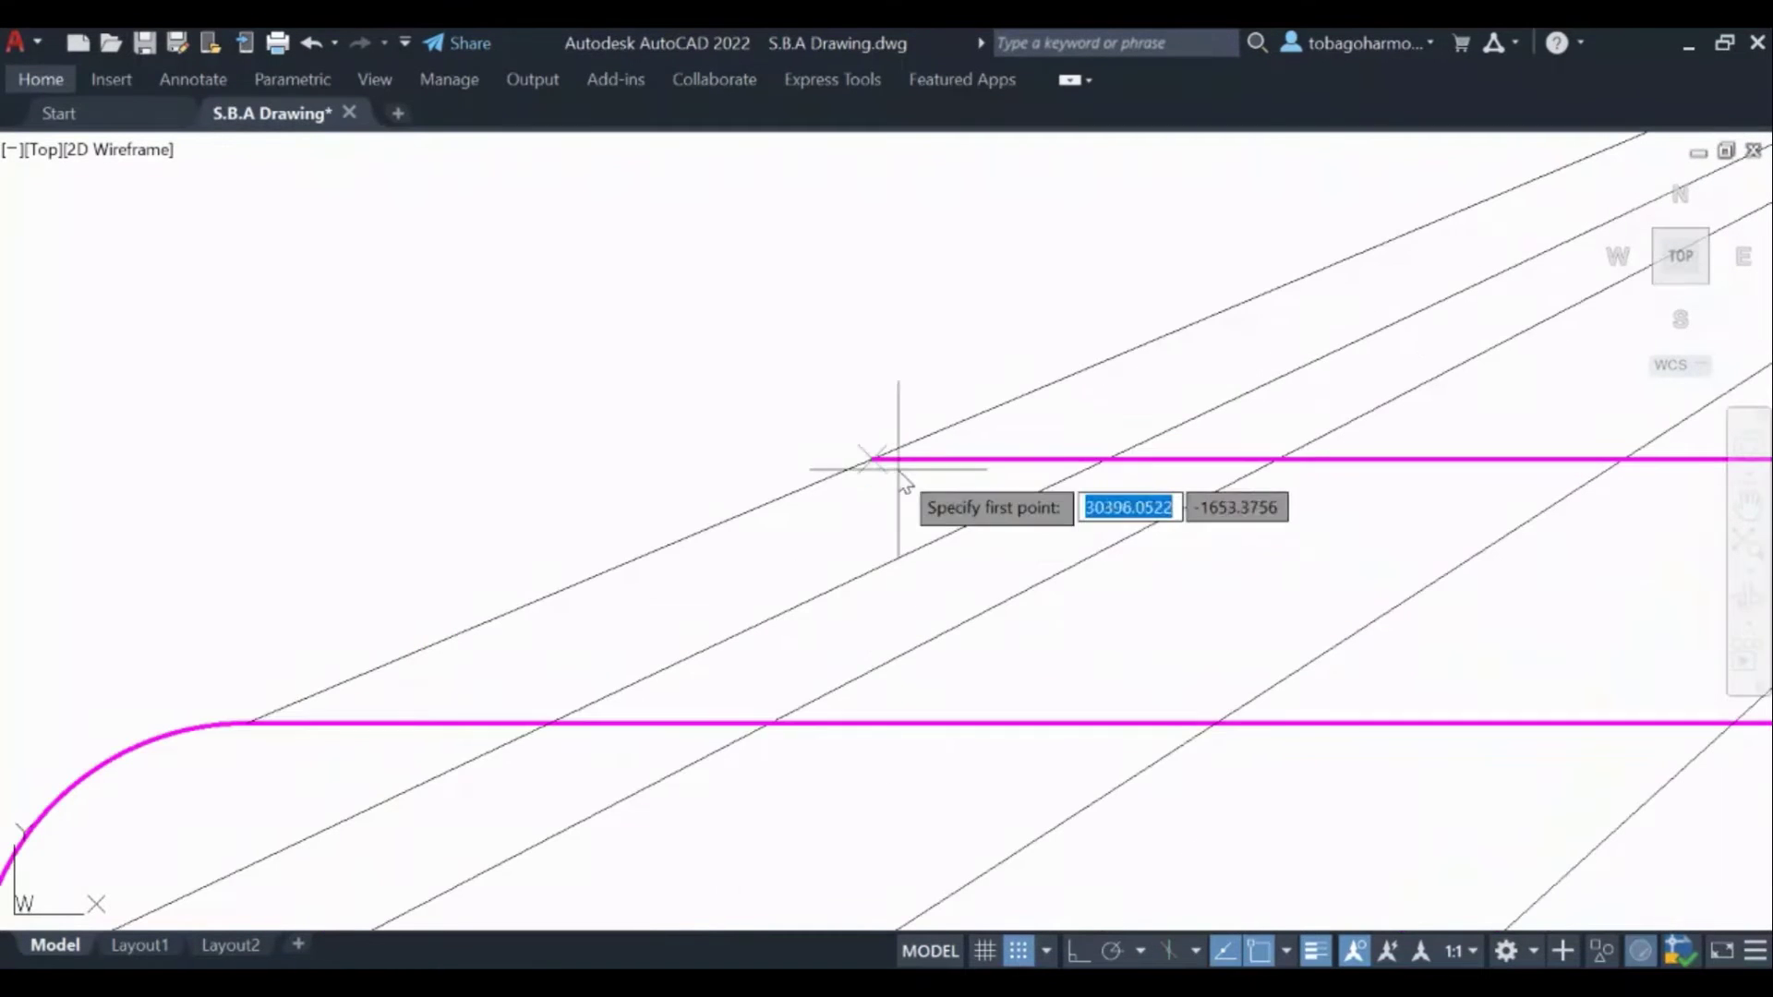
pyautogui.click(873, 462)
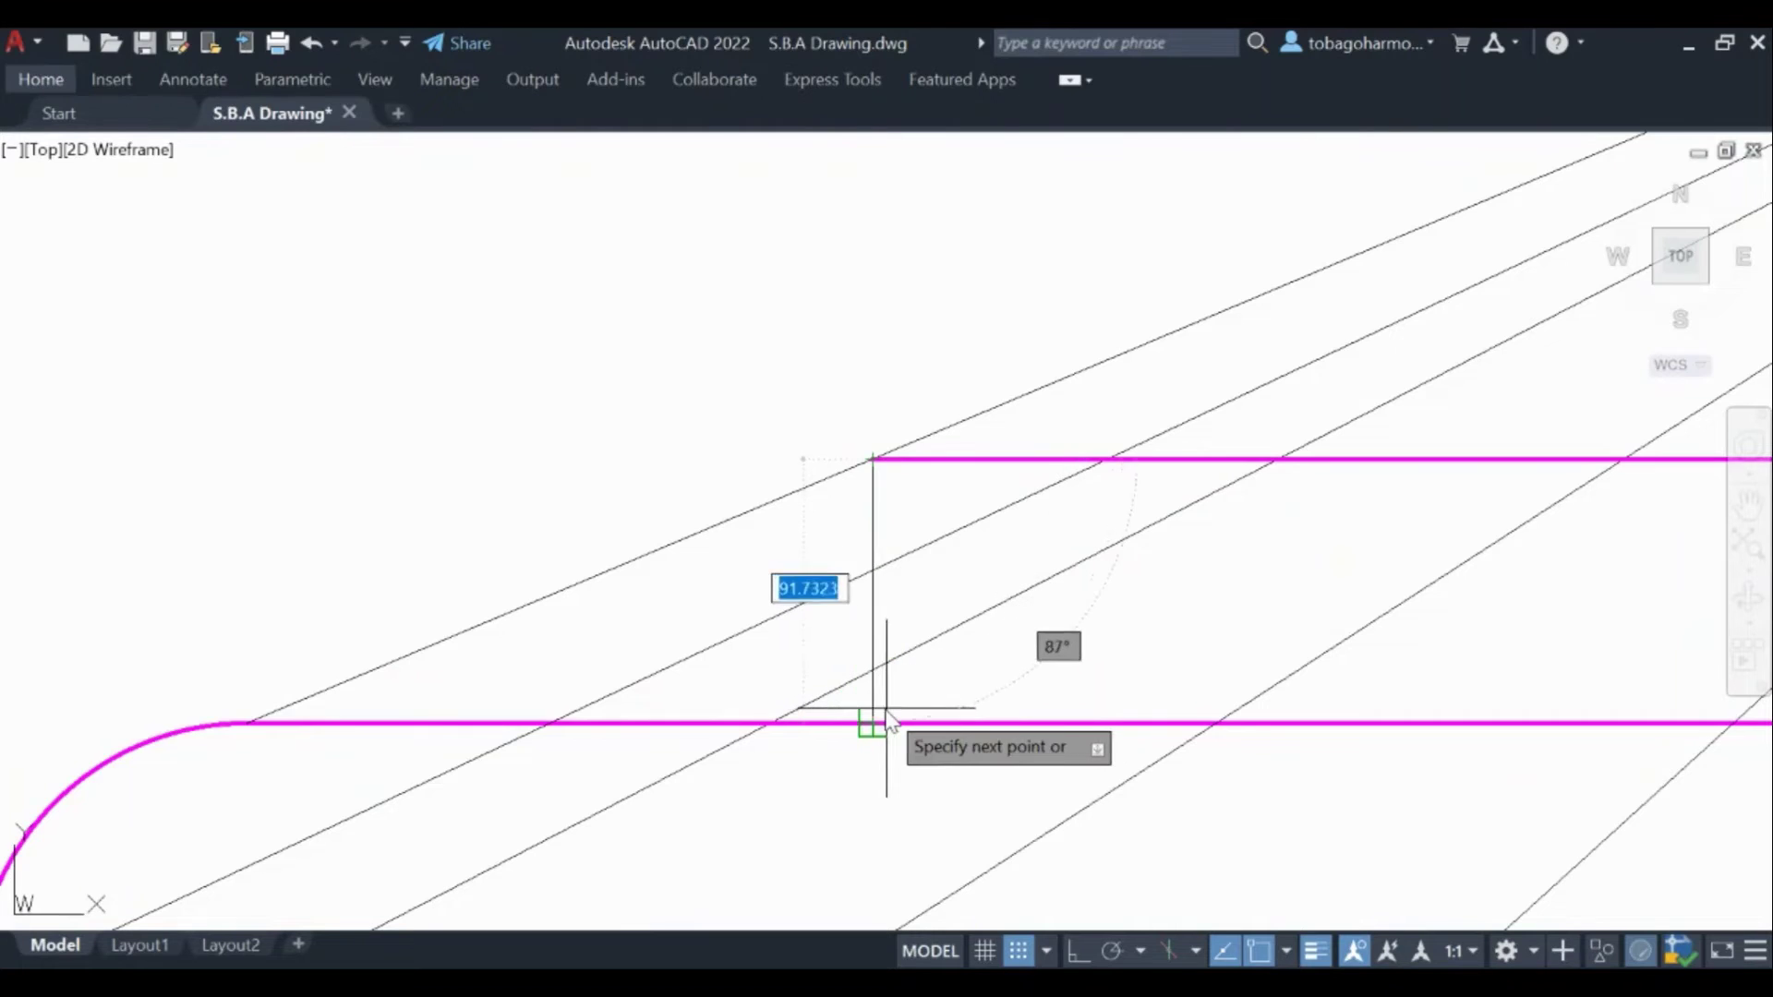
pyautogui.scroll(3, 877, 720)
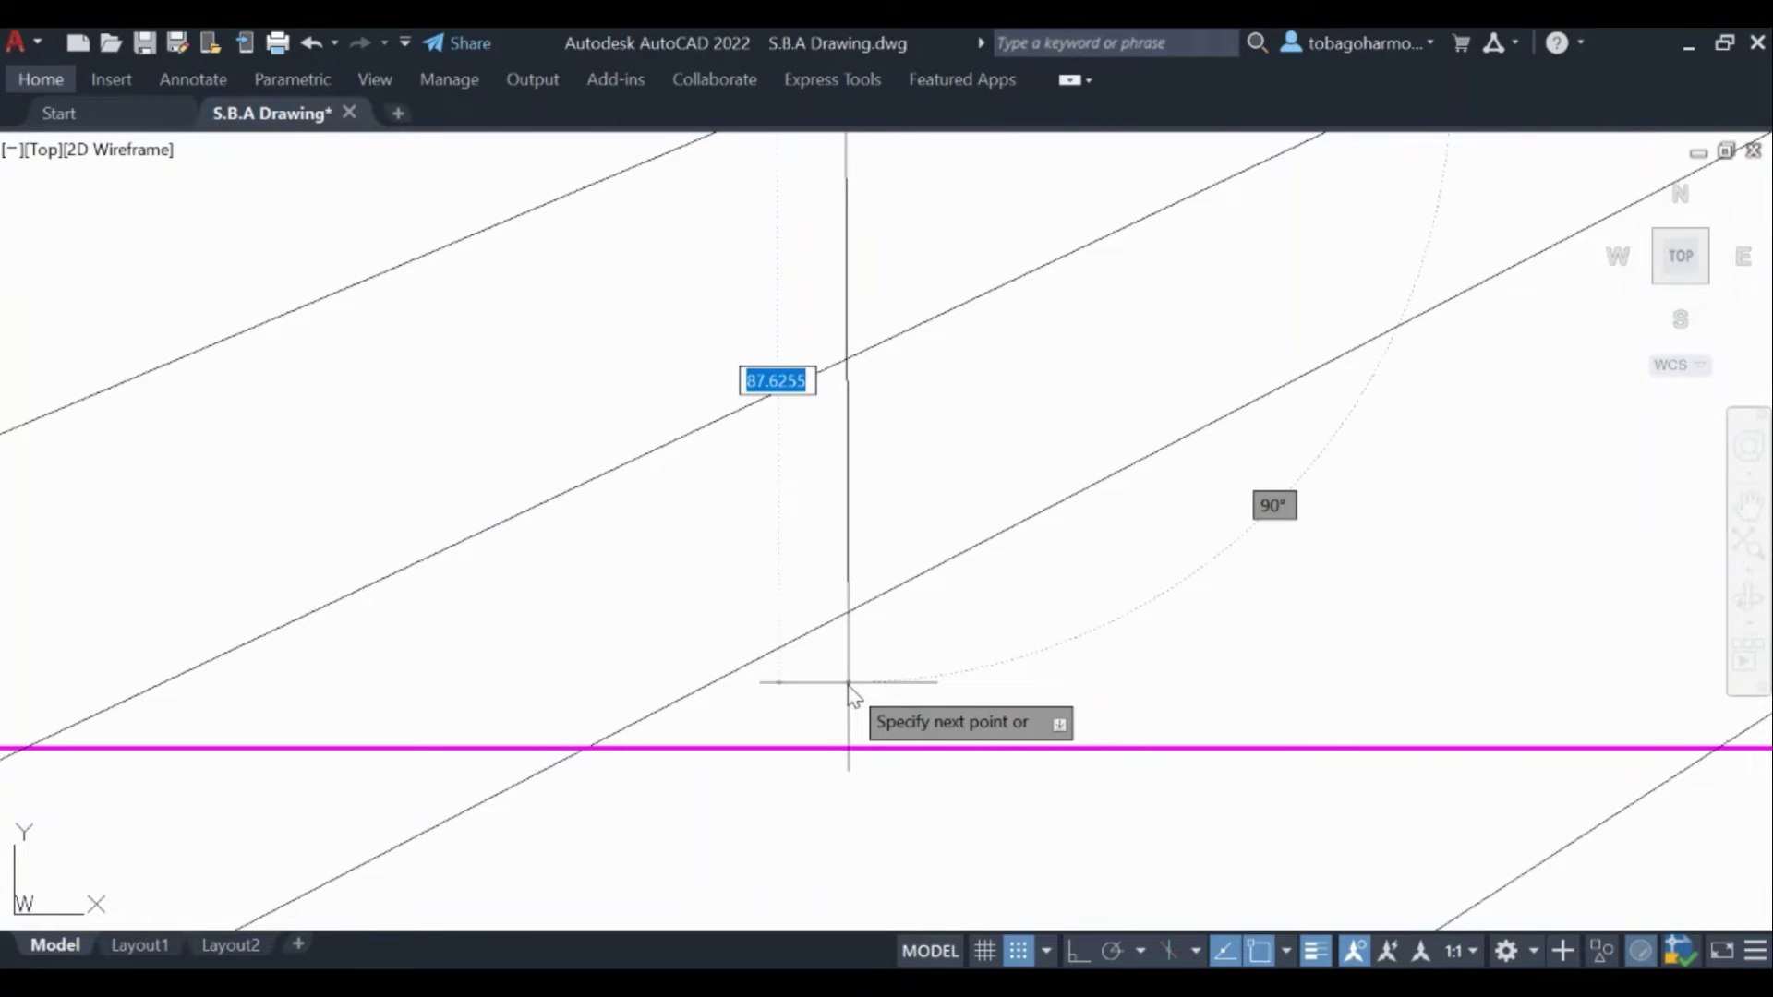
pyautogui.press('F8')
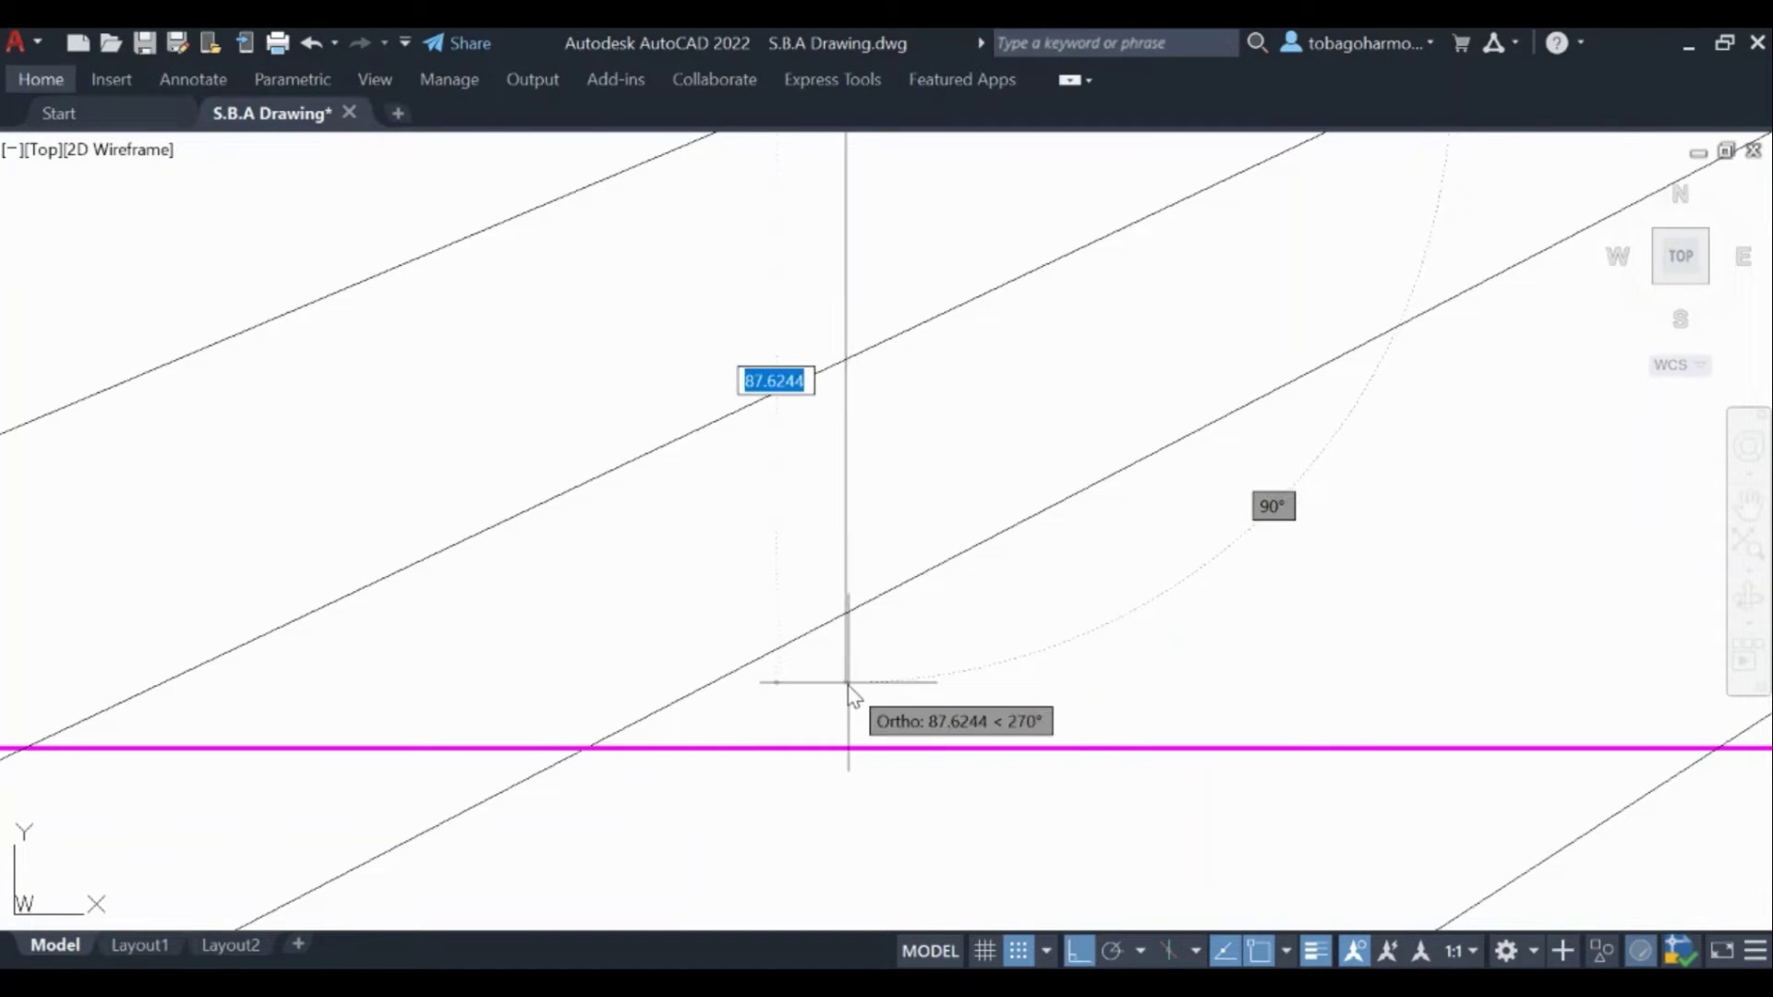
pyautogui.click(848, 683)
pyautogui.press('Escape')
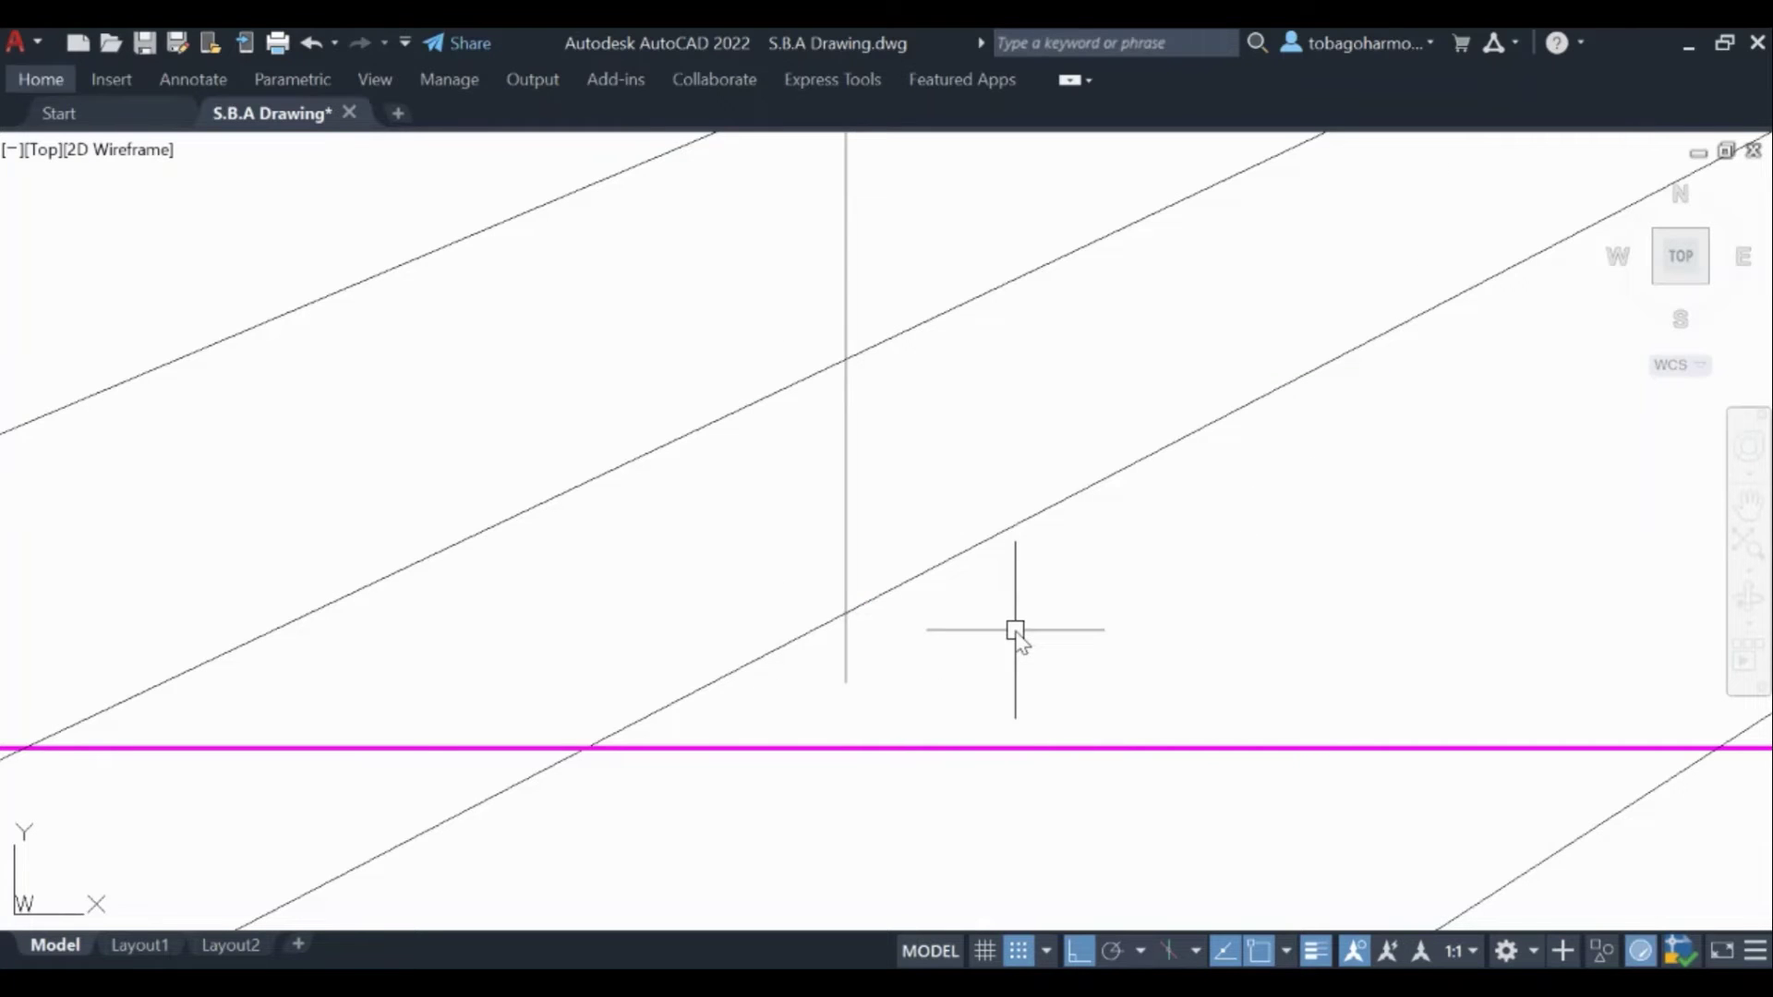
pyautogui.write('trim')
pyautogui.press('Return')
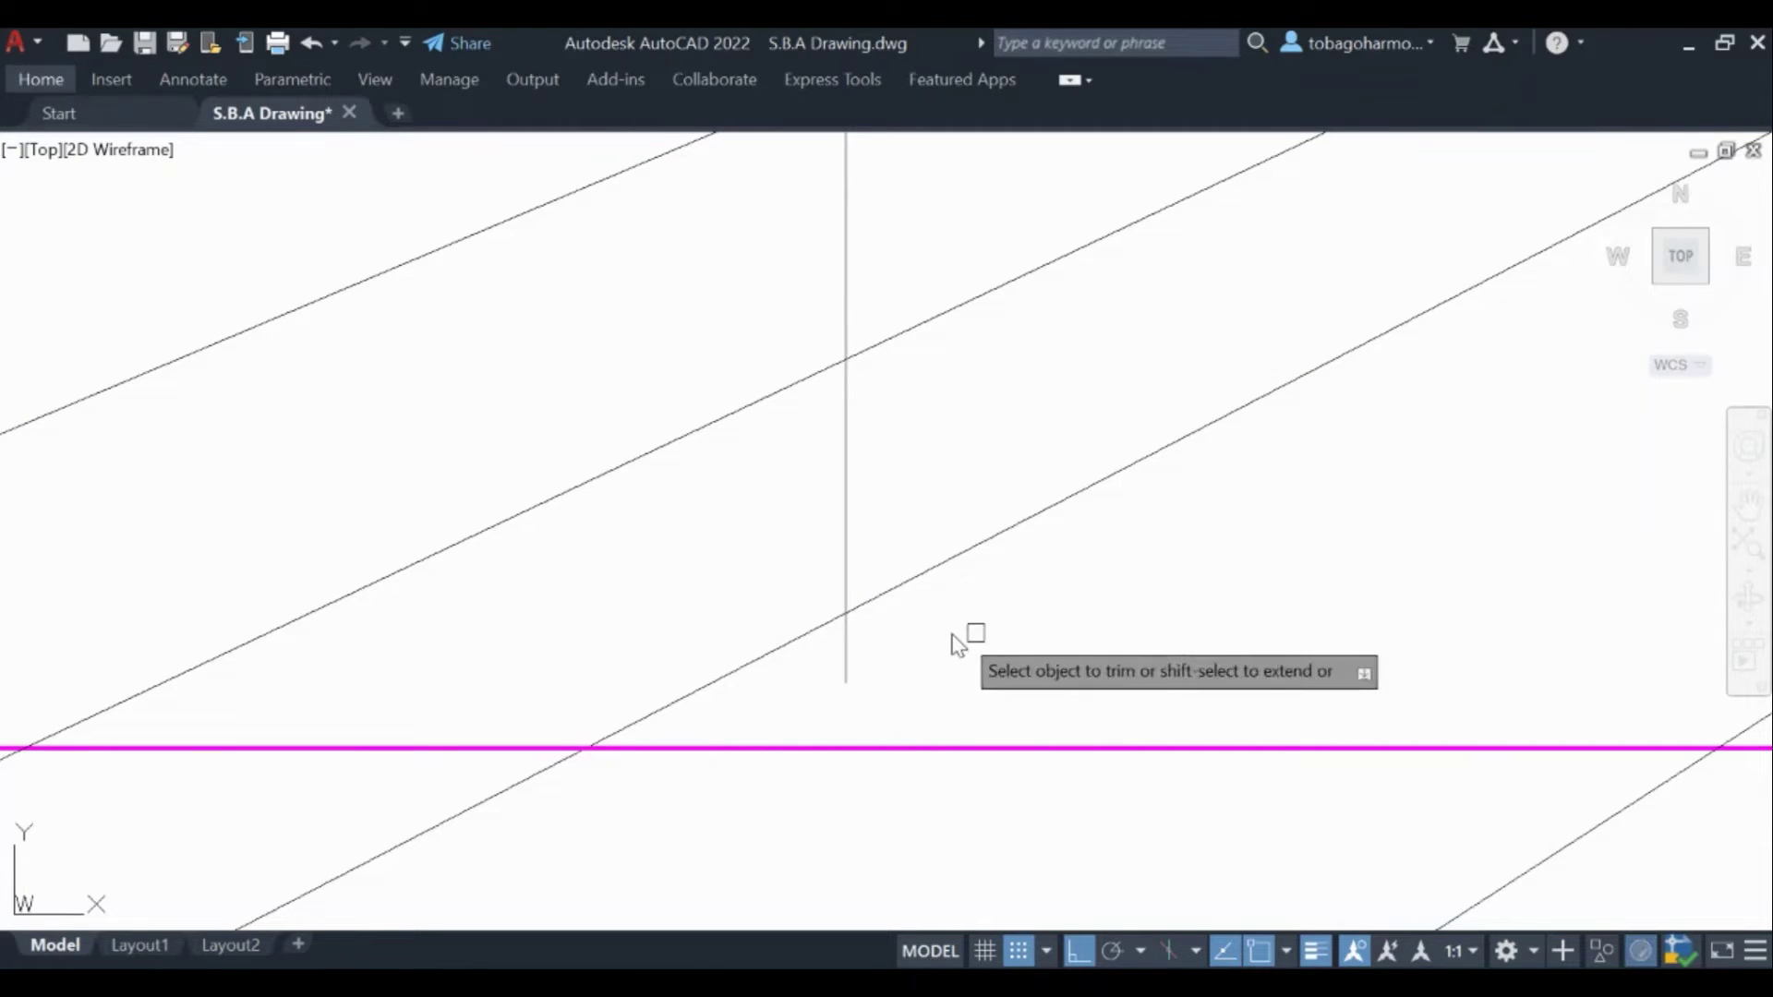
pyautogui.scroll(-3, 1118, 610)
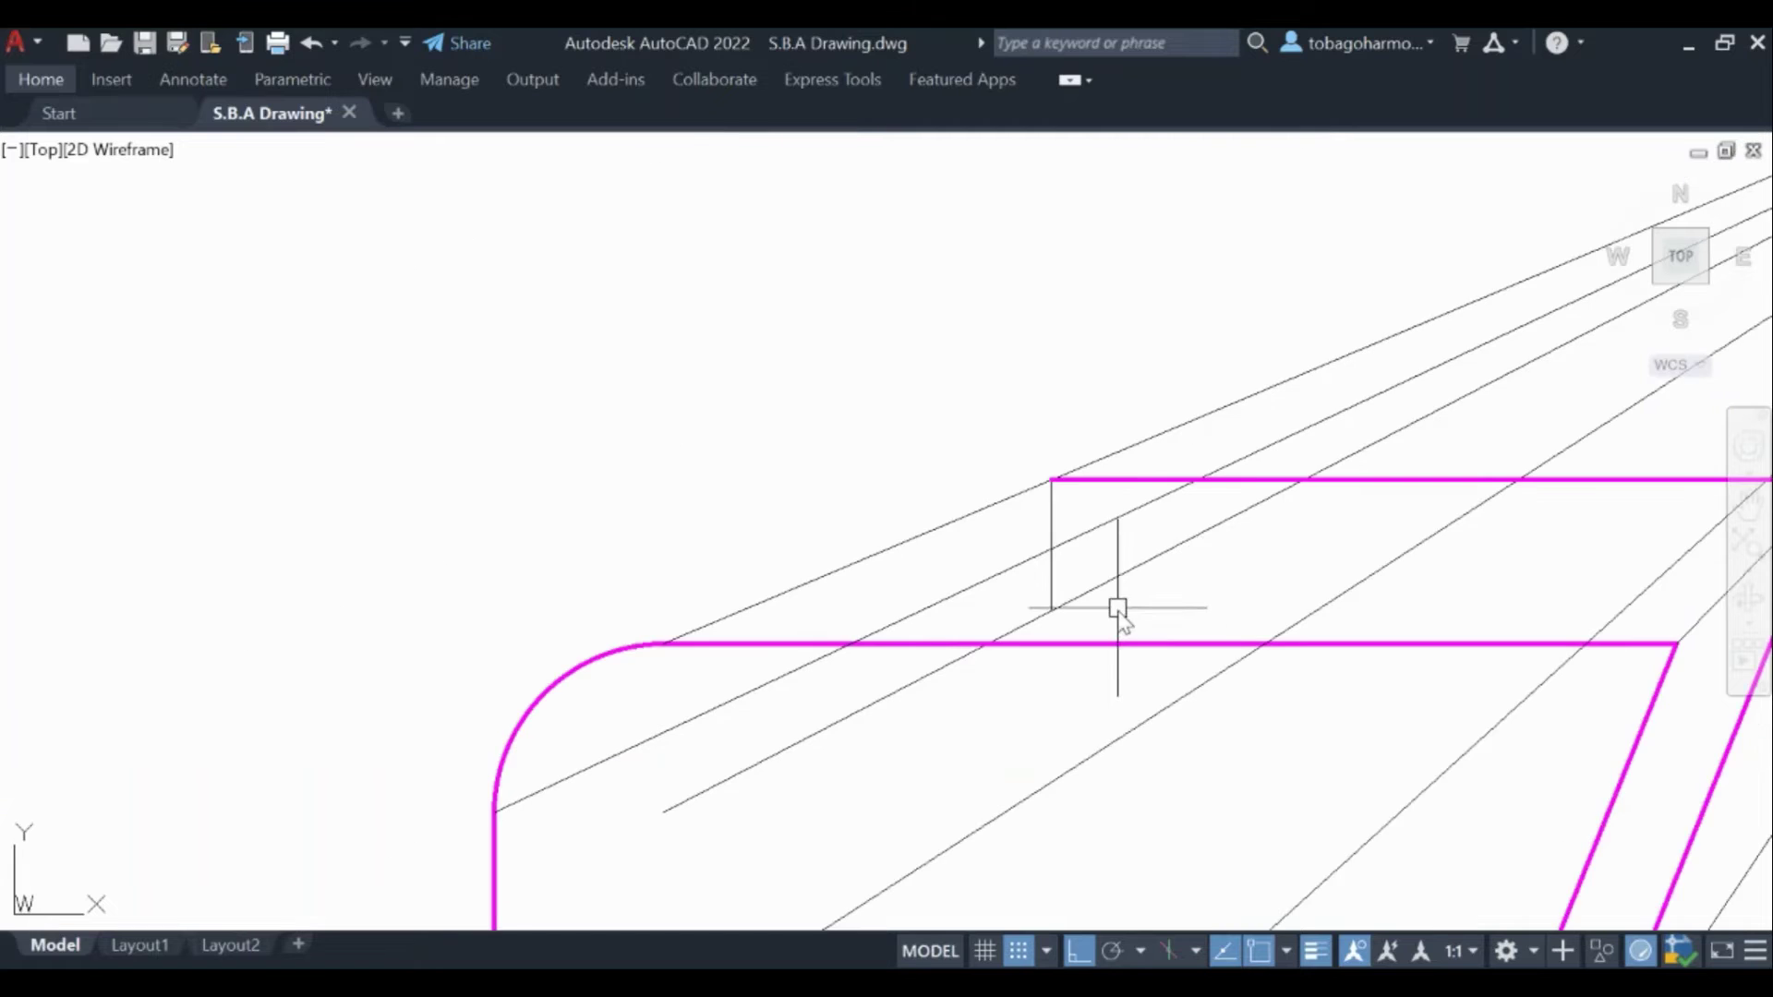
pyautogui.moveTo(1134, 538); pyautogui.dragTo(1089, 537, button='middle')
pyautogui.write('arc')
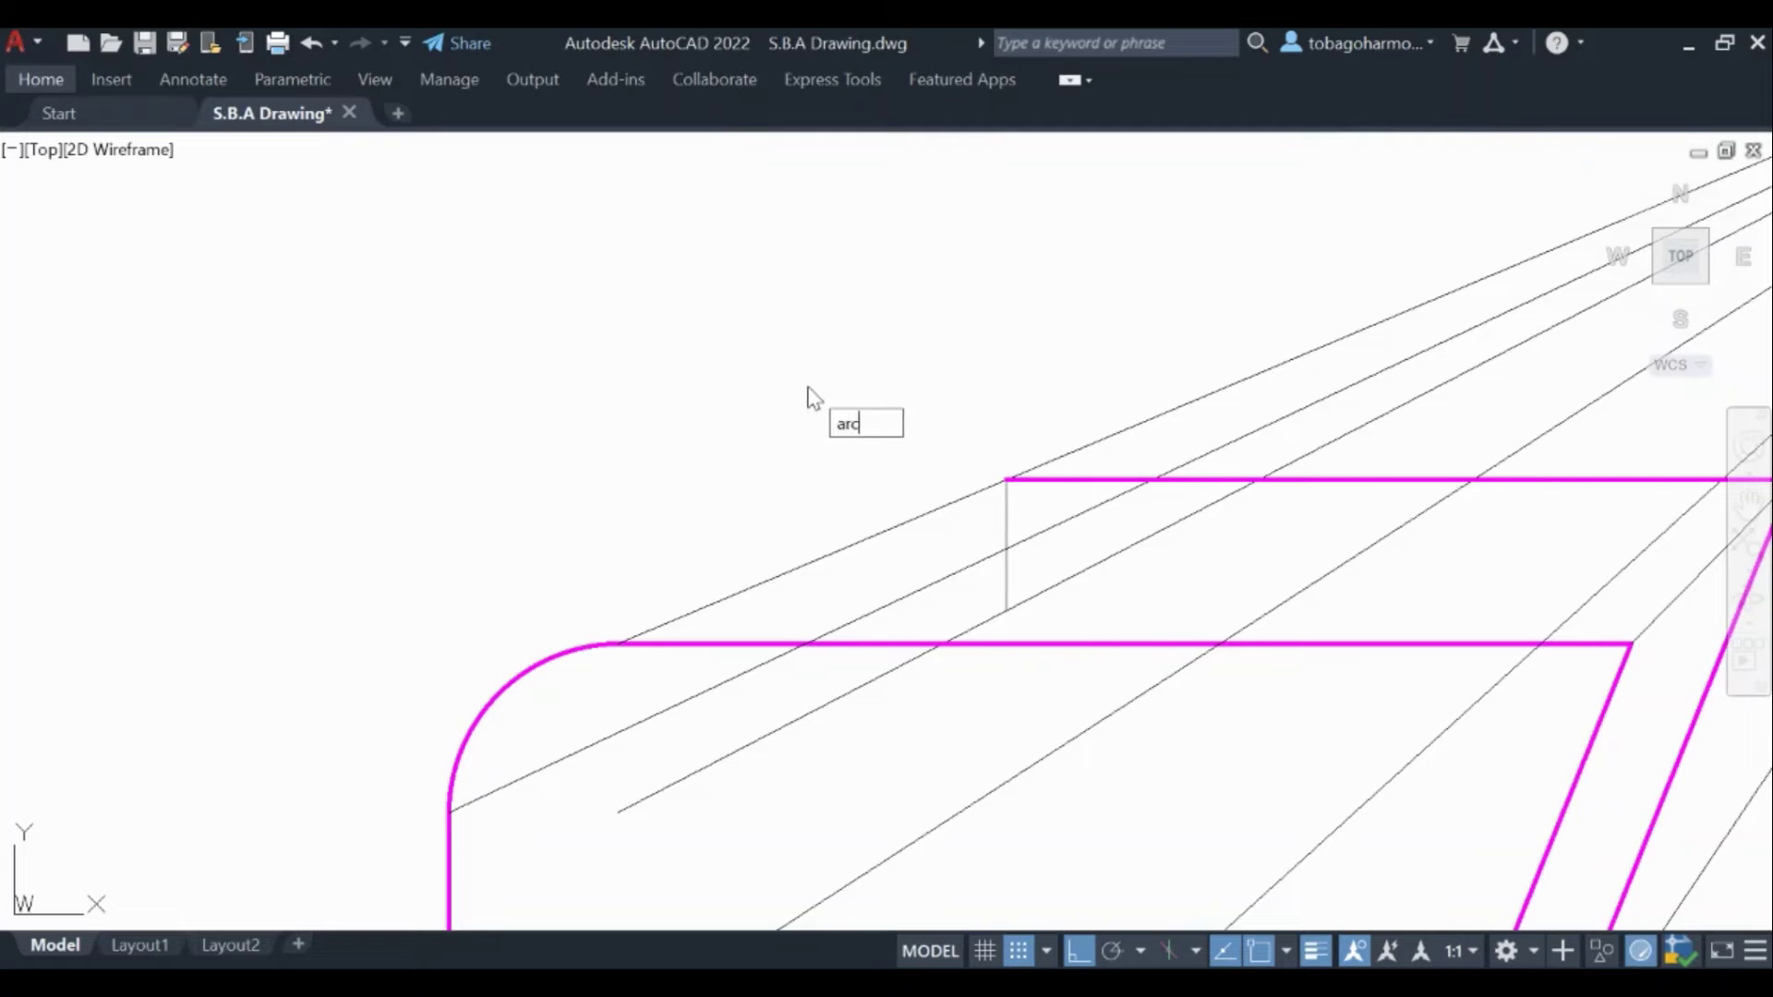
# Step: Draw a centre-start-end arc from the back edge's corner down to the construction line
pyautogui.press('Return')
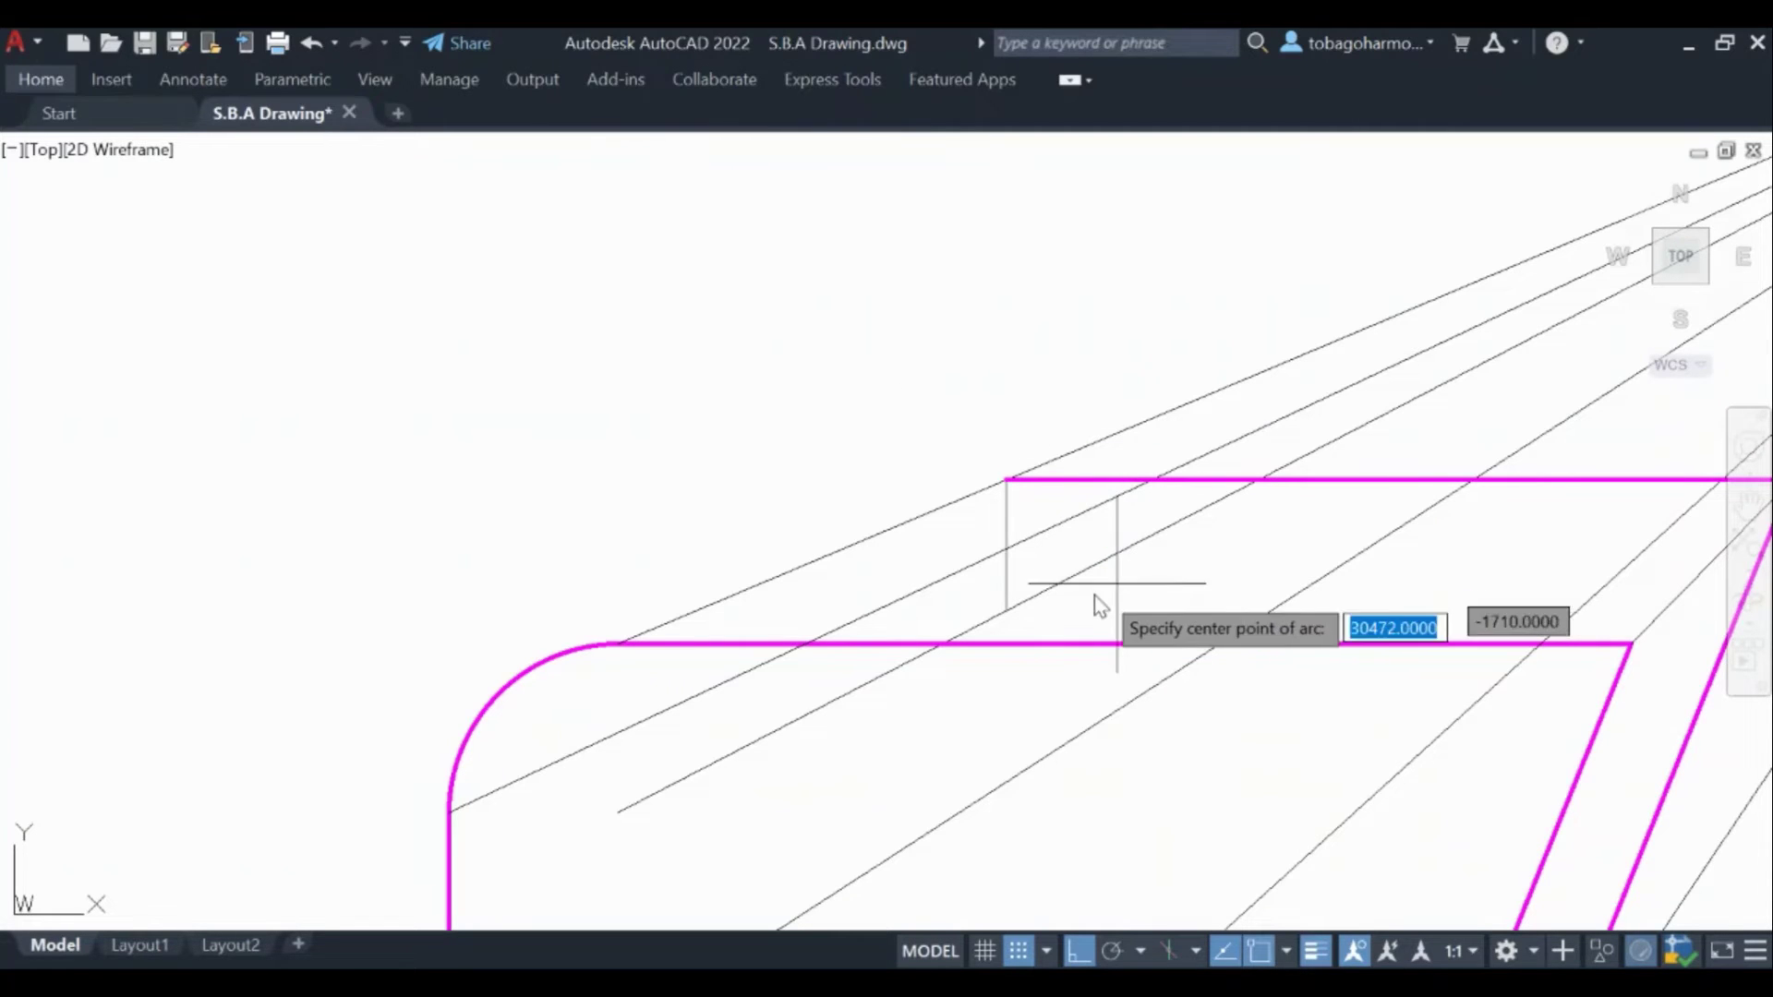
pyautogui.click(1005, 611)
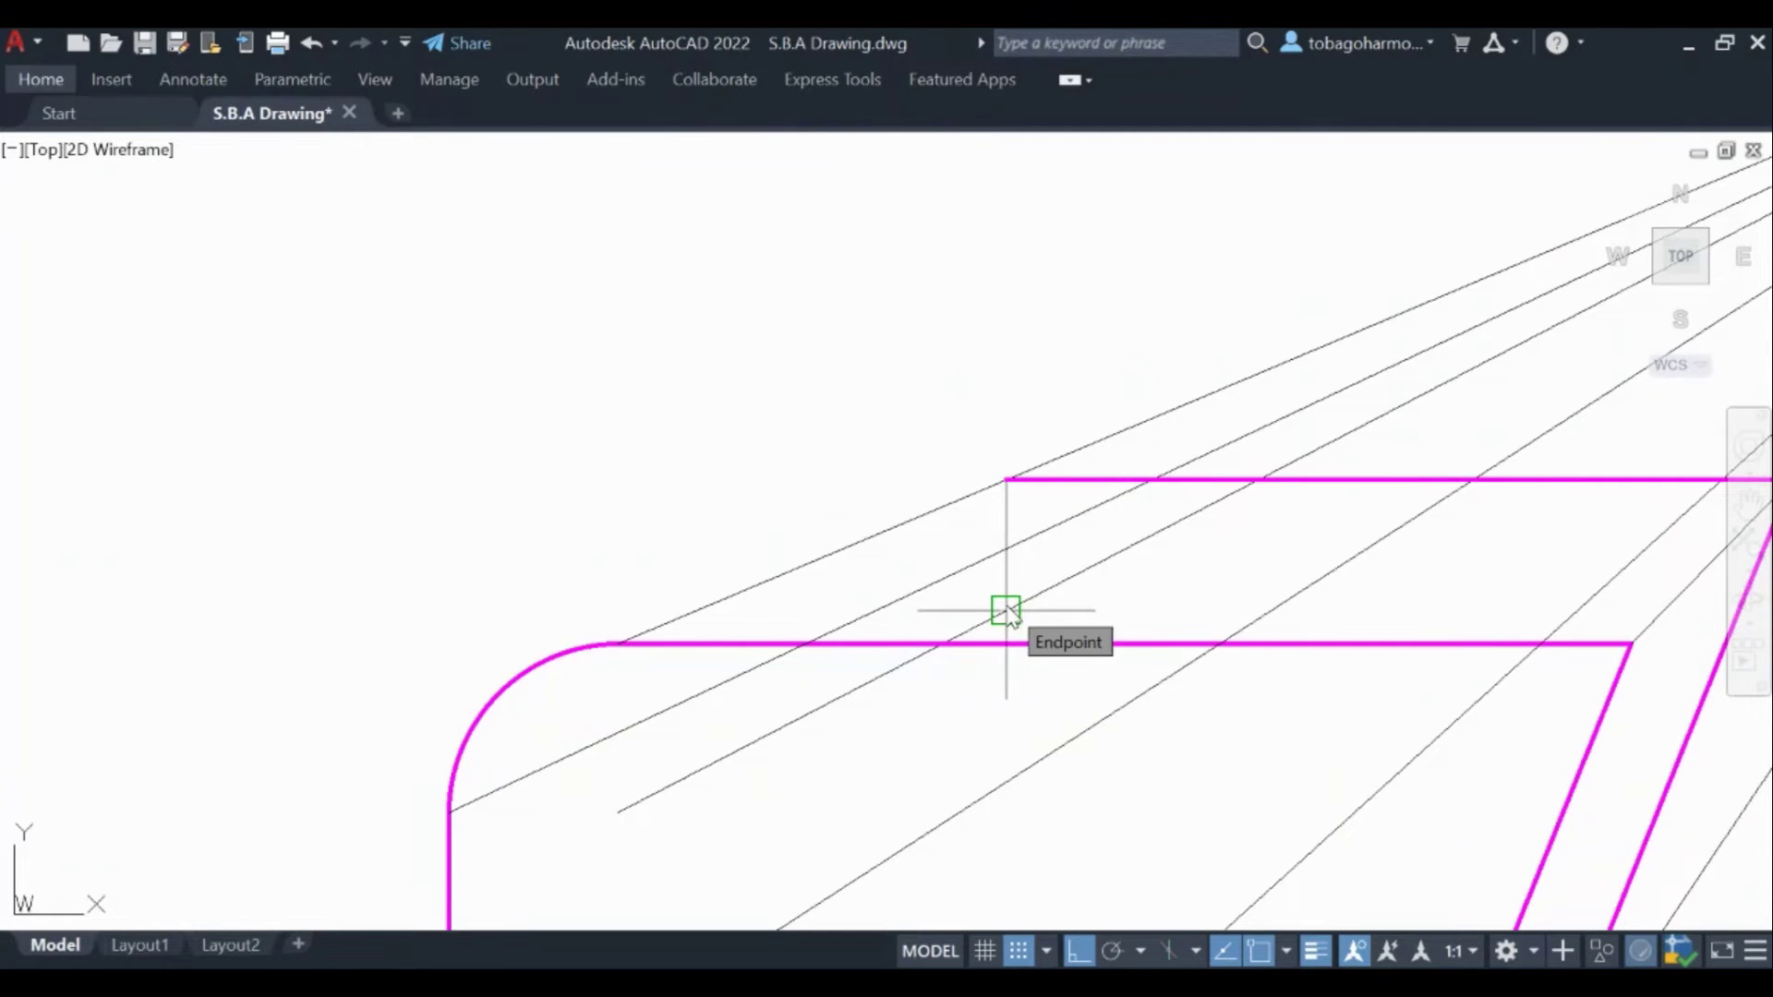
pyautogui.click(1006, 480)
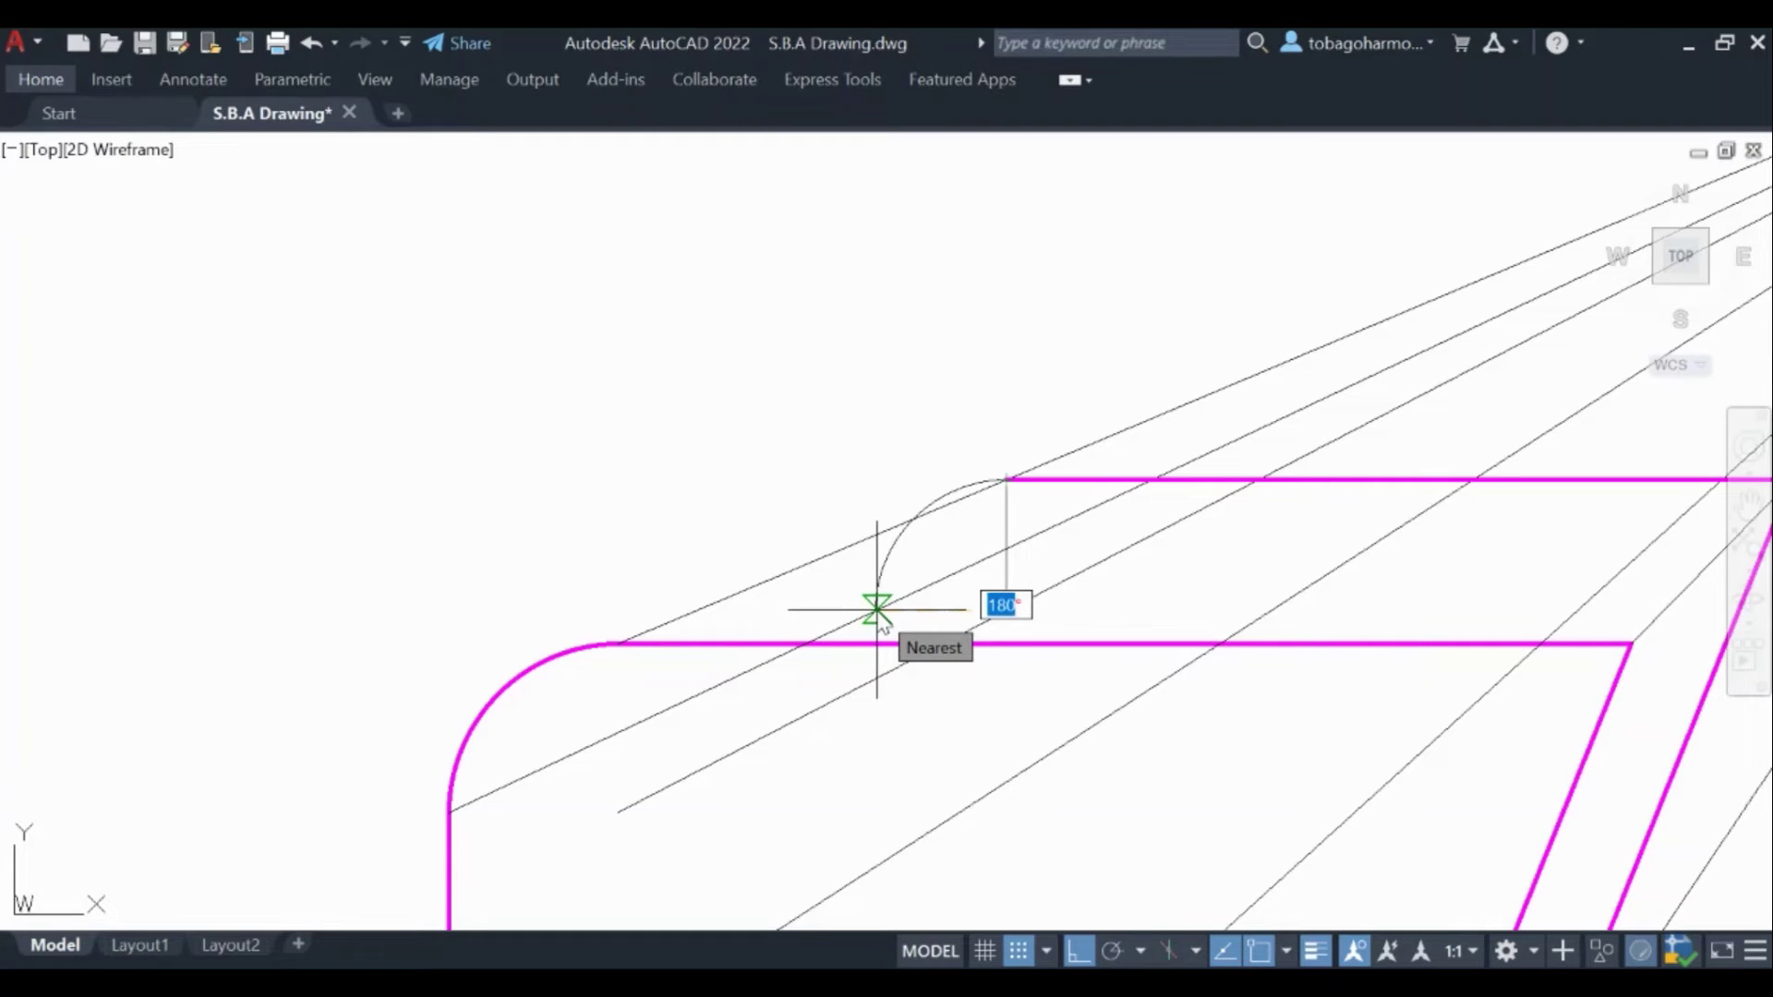
pyautogui.click(876, 611)
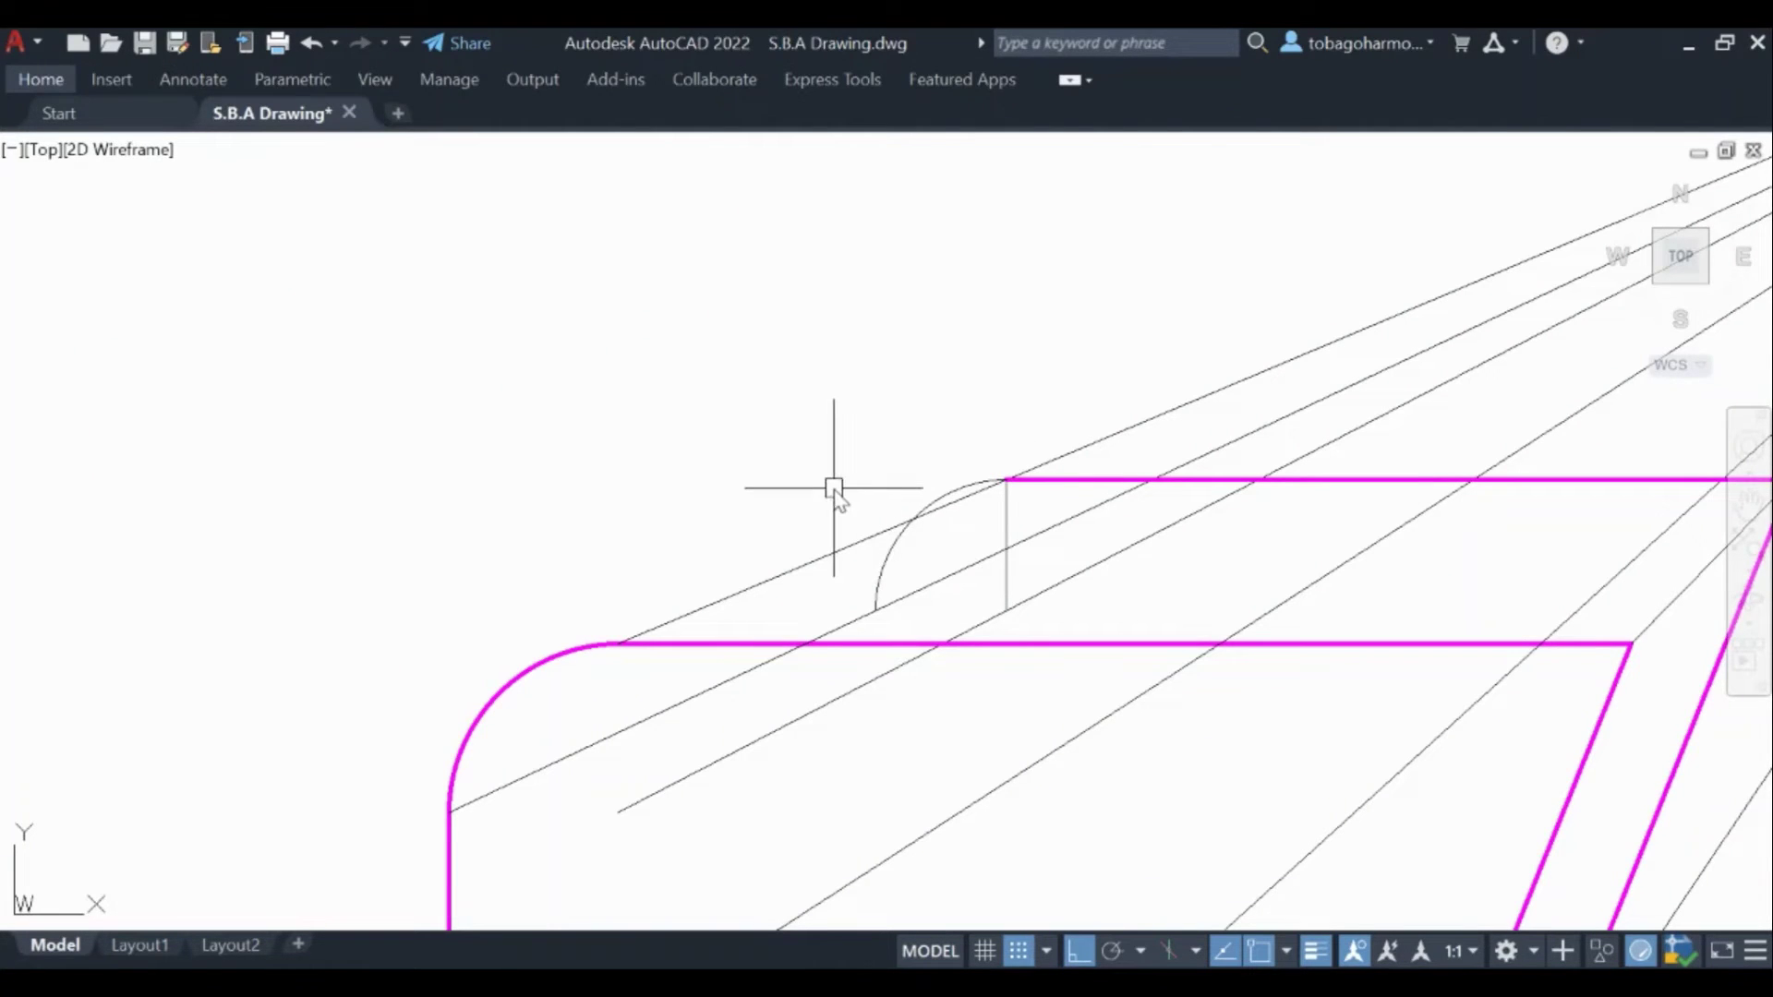
pyautogui.scroll(2, 970, 515)
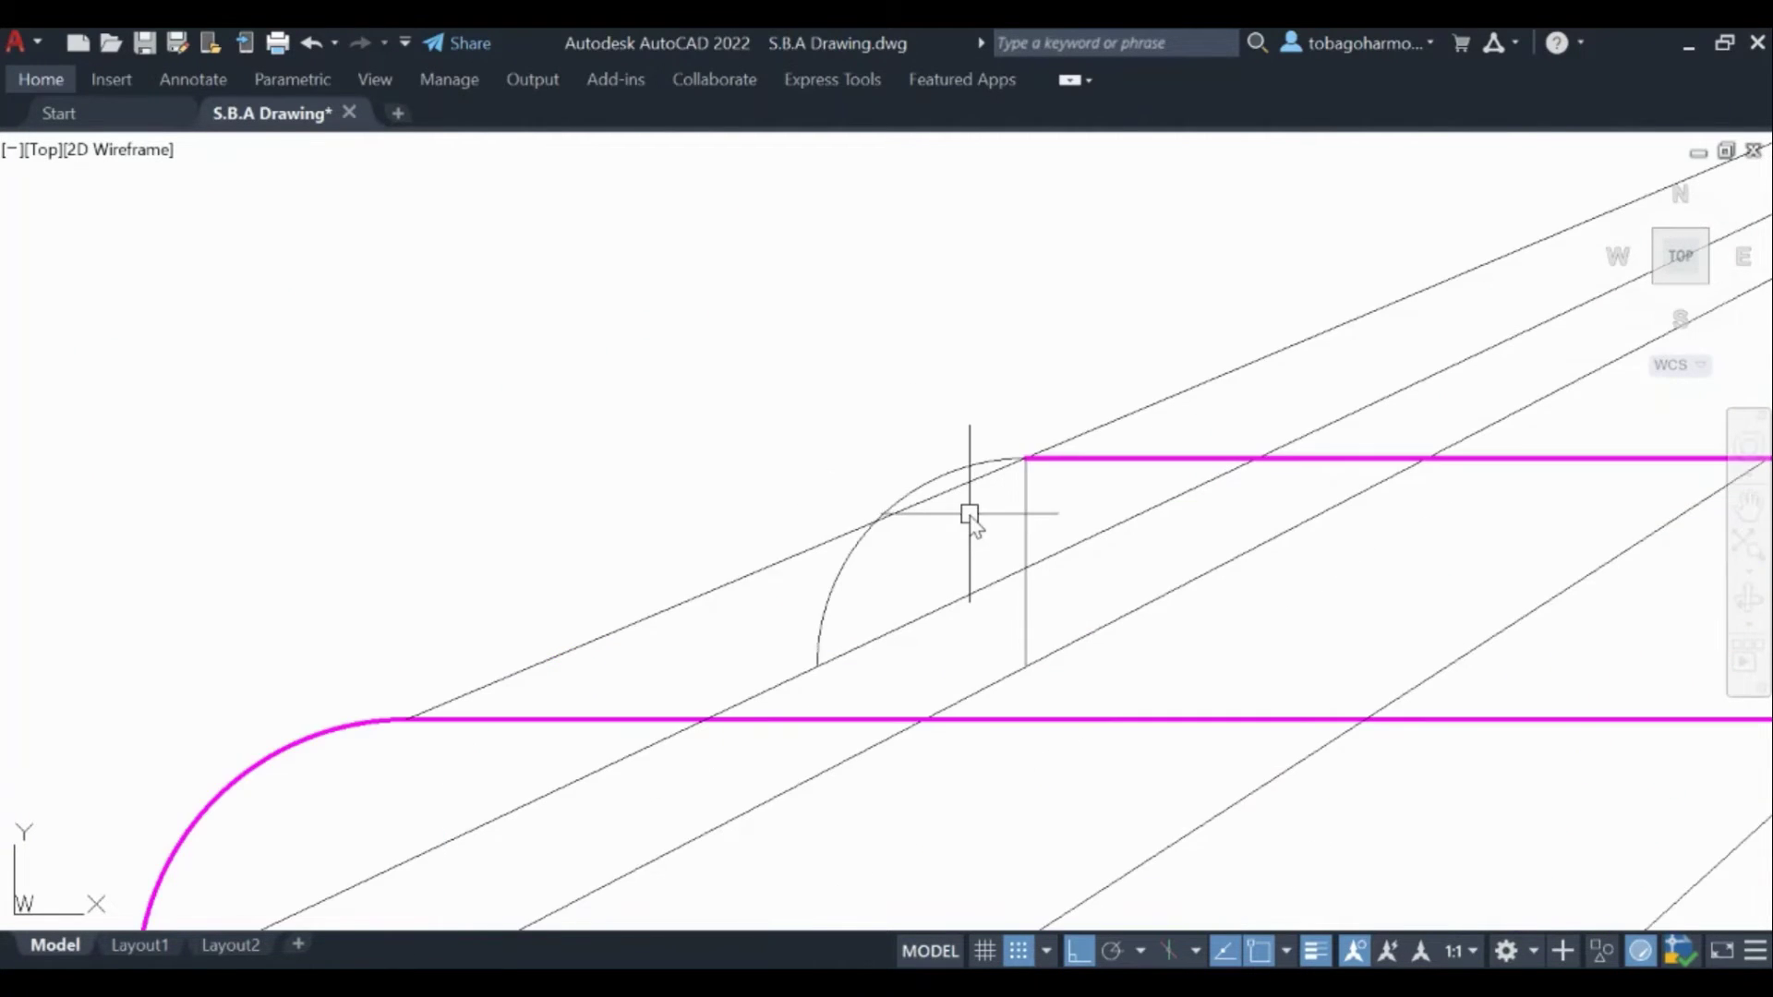
pyautogui.click(962, 460)
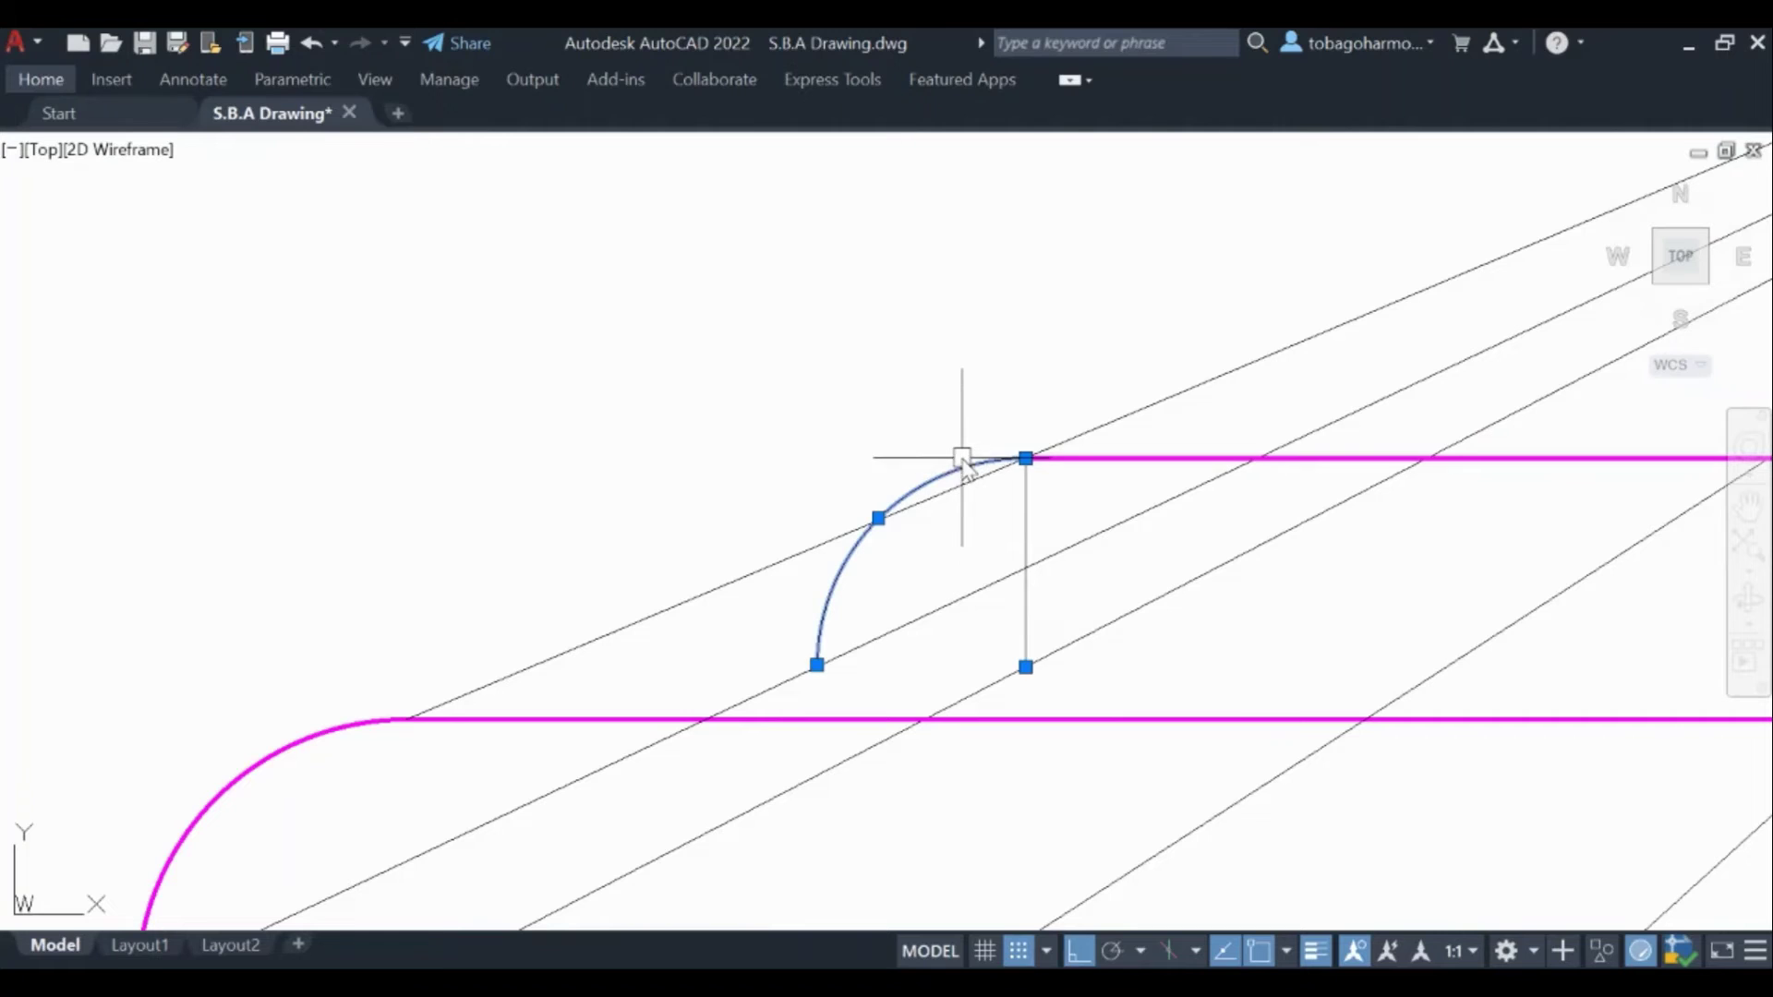
# Step: Put the back corner arc on Layer8 and zoom out to check it against the vanishing point
pyautogui.click(37, 83)
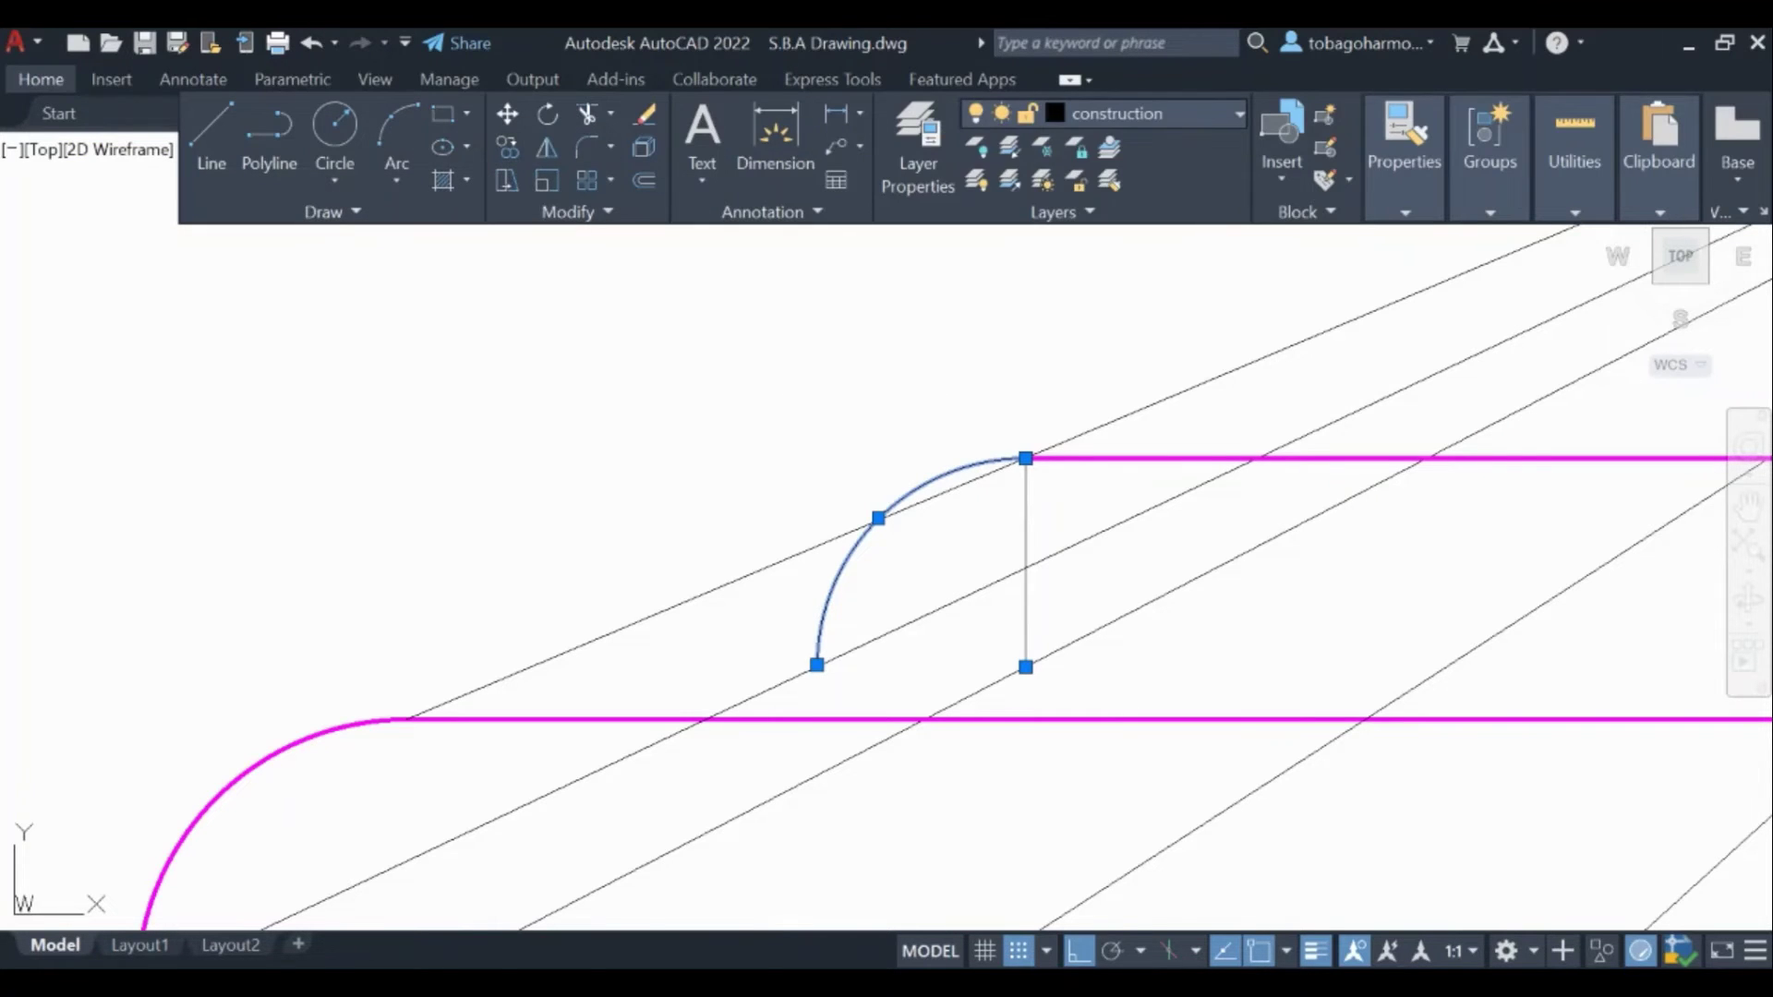
pyautogui.click(1145, 113)
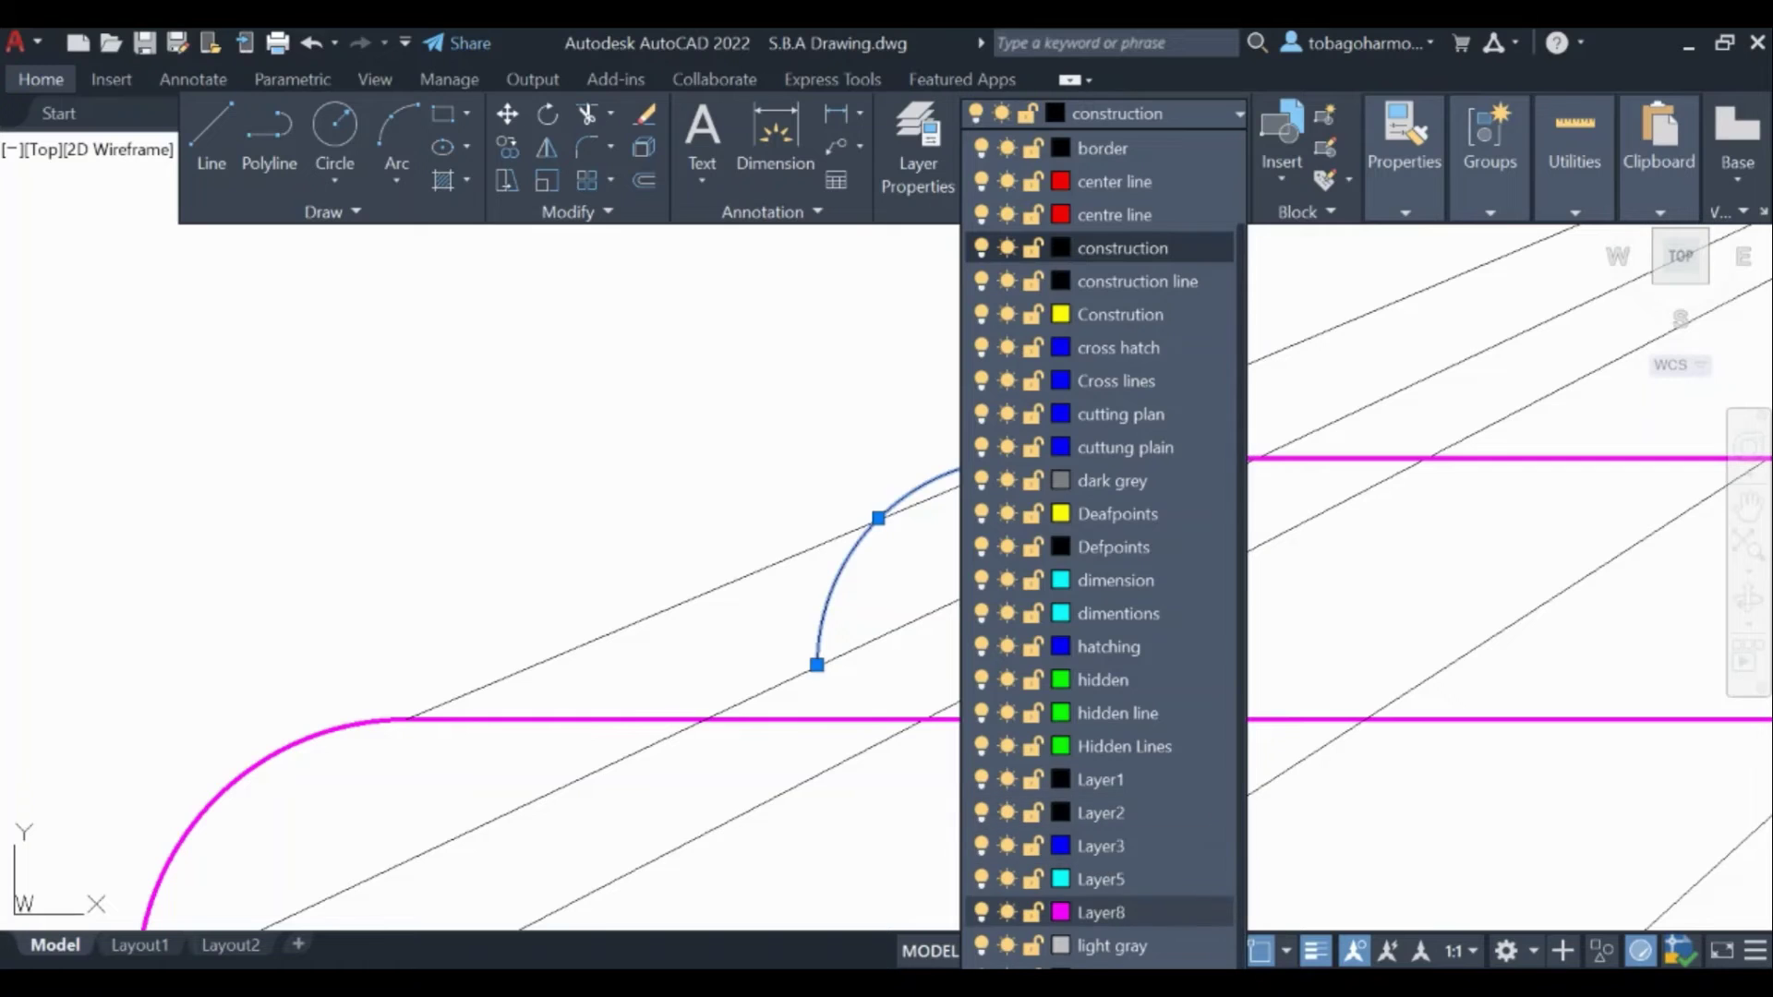
pyautogui.click(1101, 912)
pyautogui.scroll(-2, 717, 396)
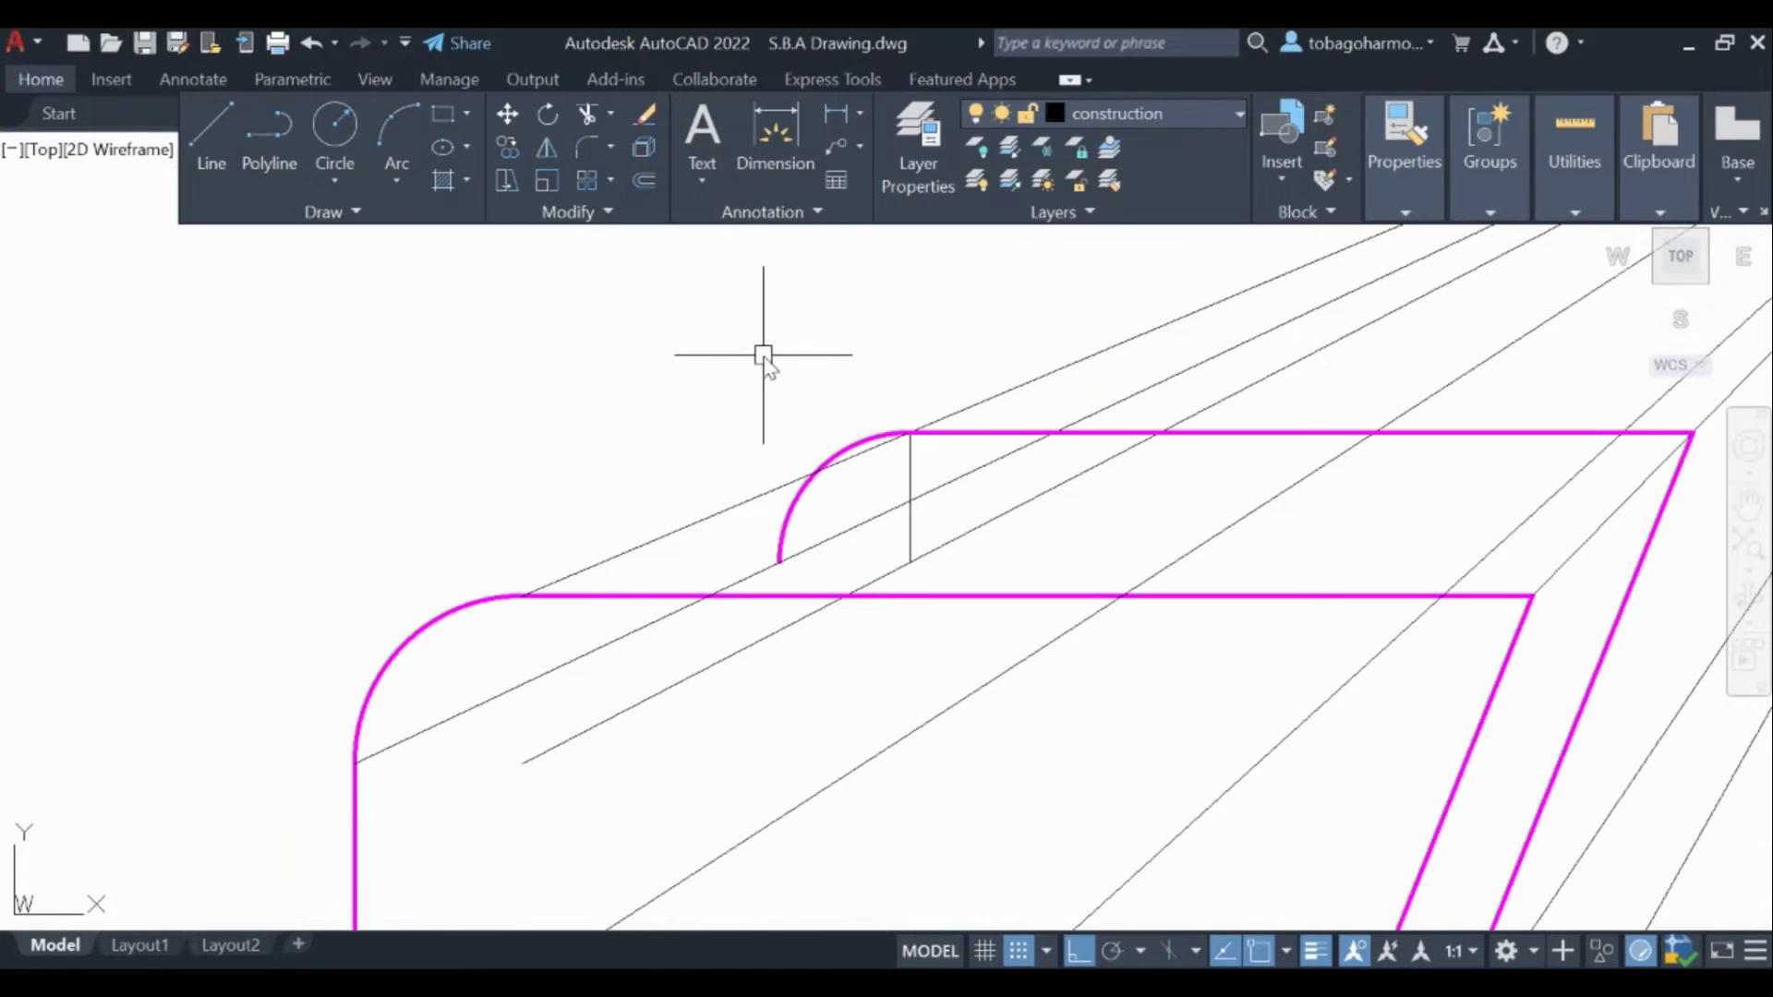
pyautogui.scroll(-2, 739, 354)
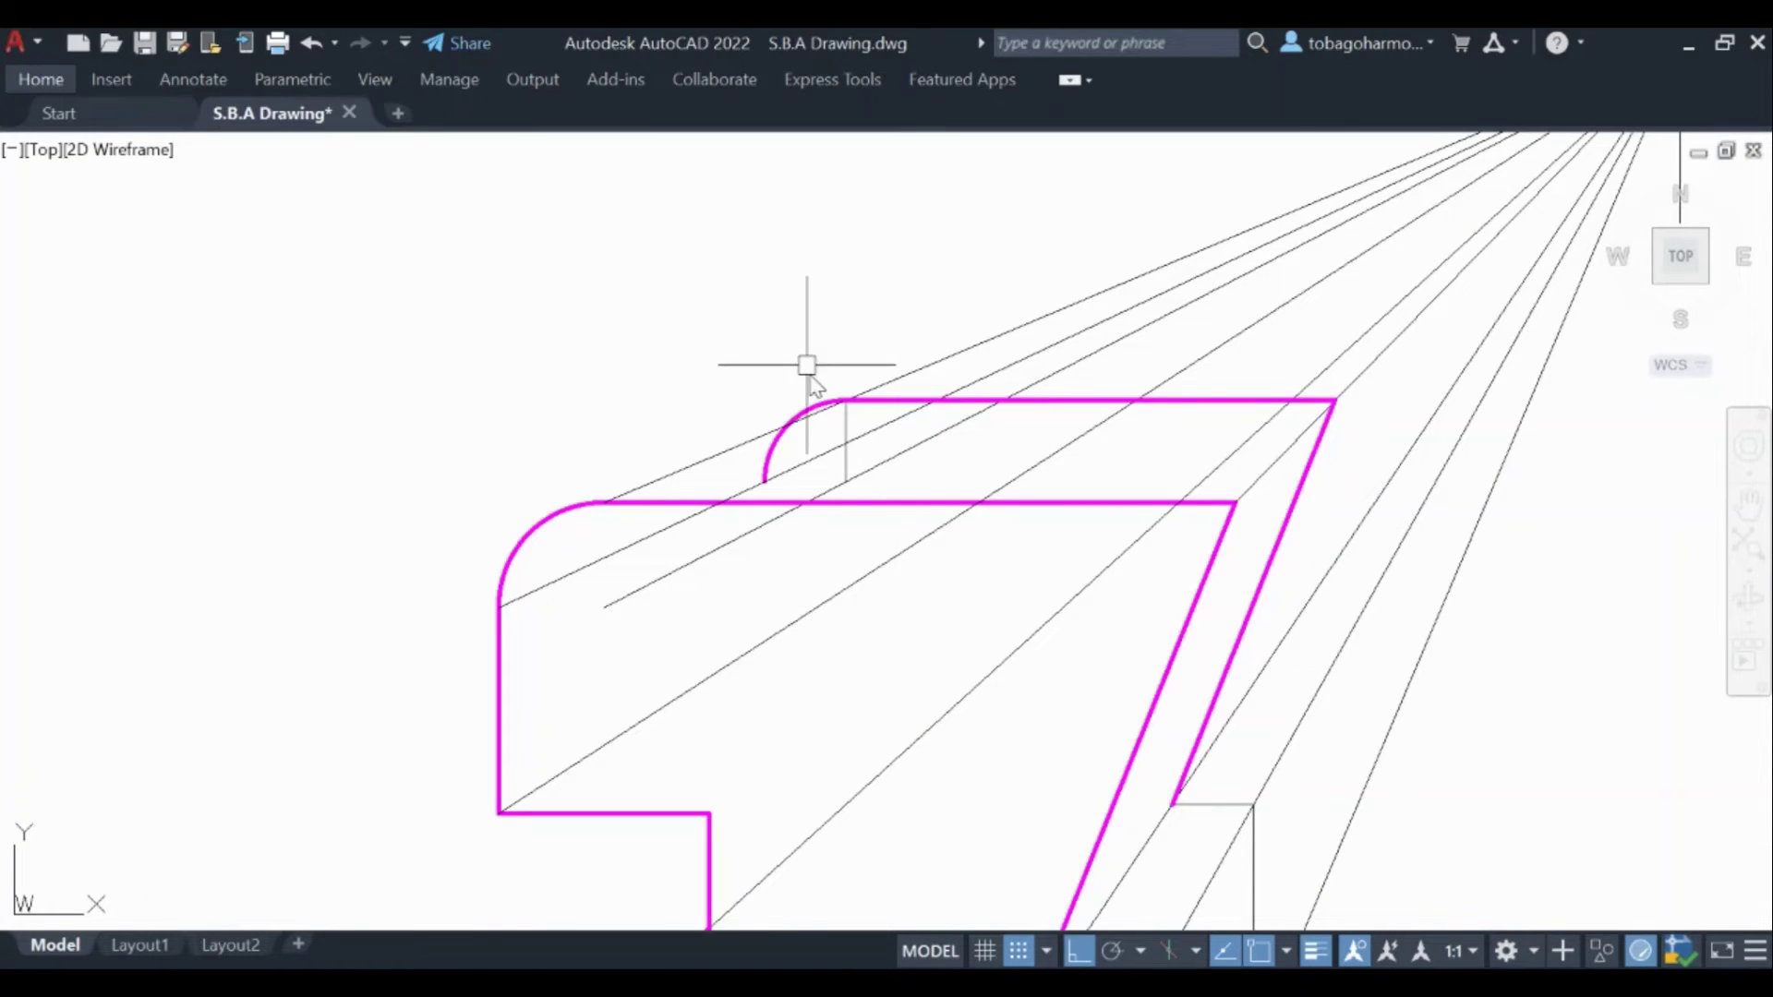
pyautogui.scroll(4, 831, 453)
pyautogui.scroll(-2, 807, 455)
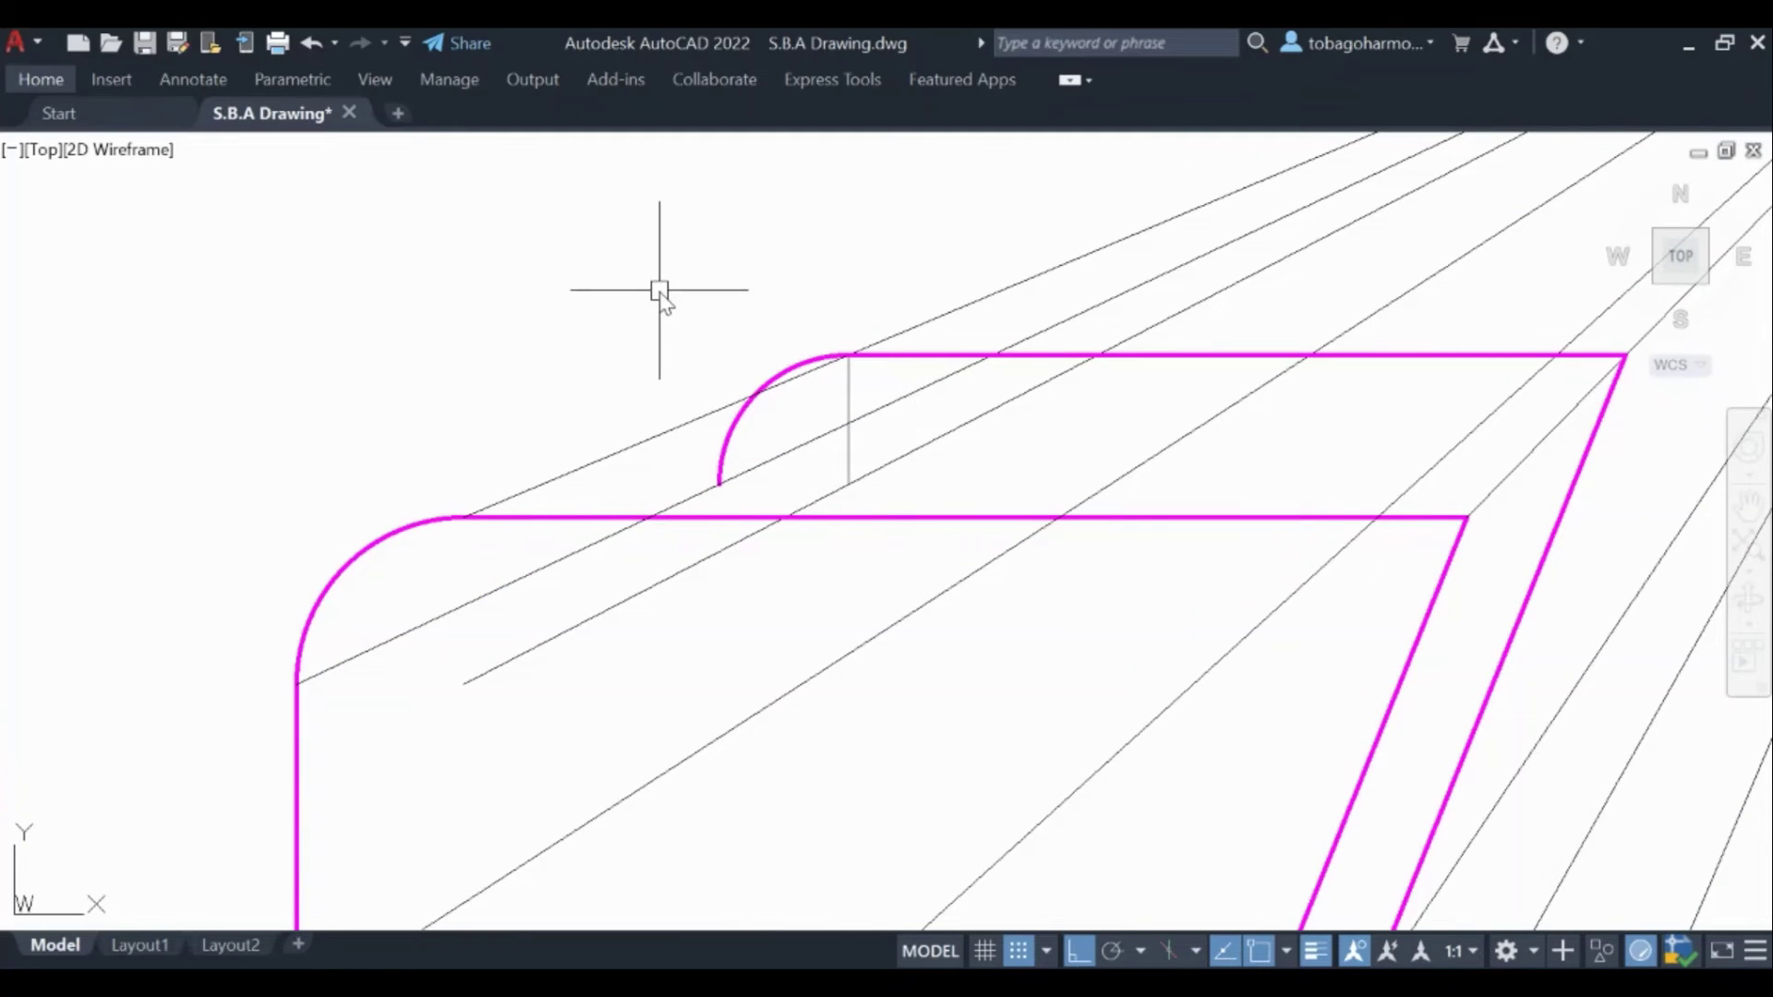
pyautogui.scroll(-2, 658, 290)
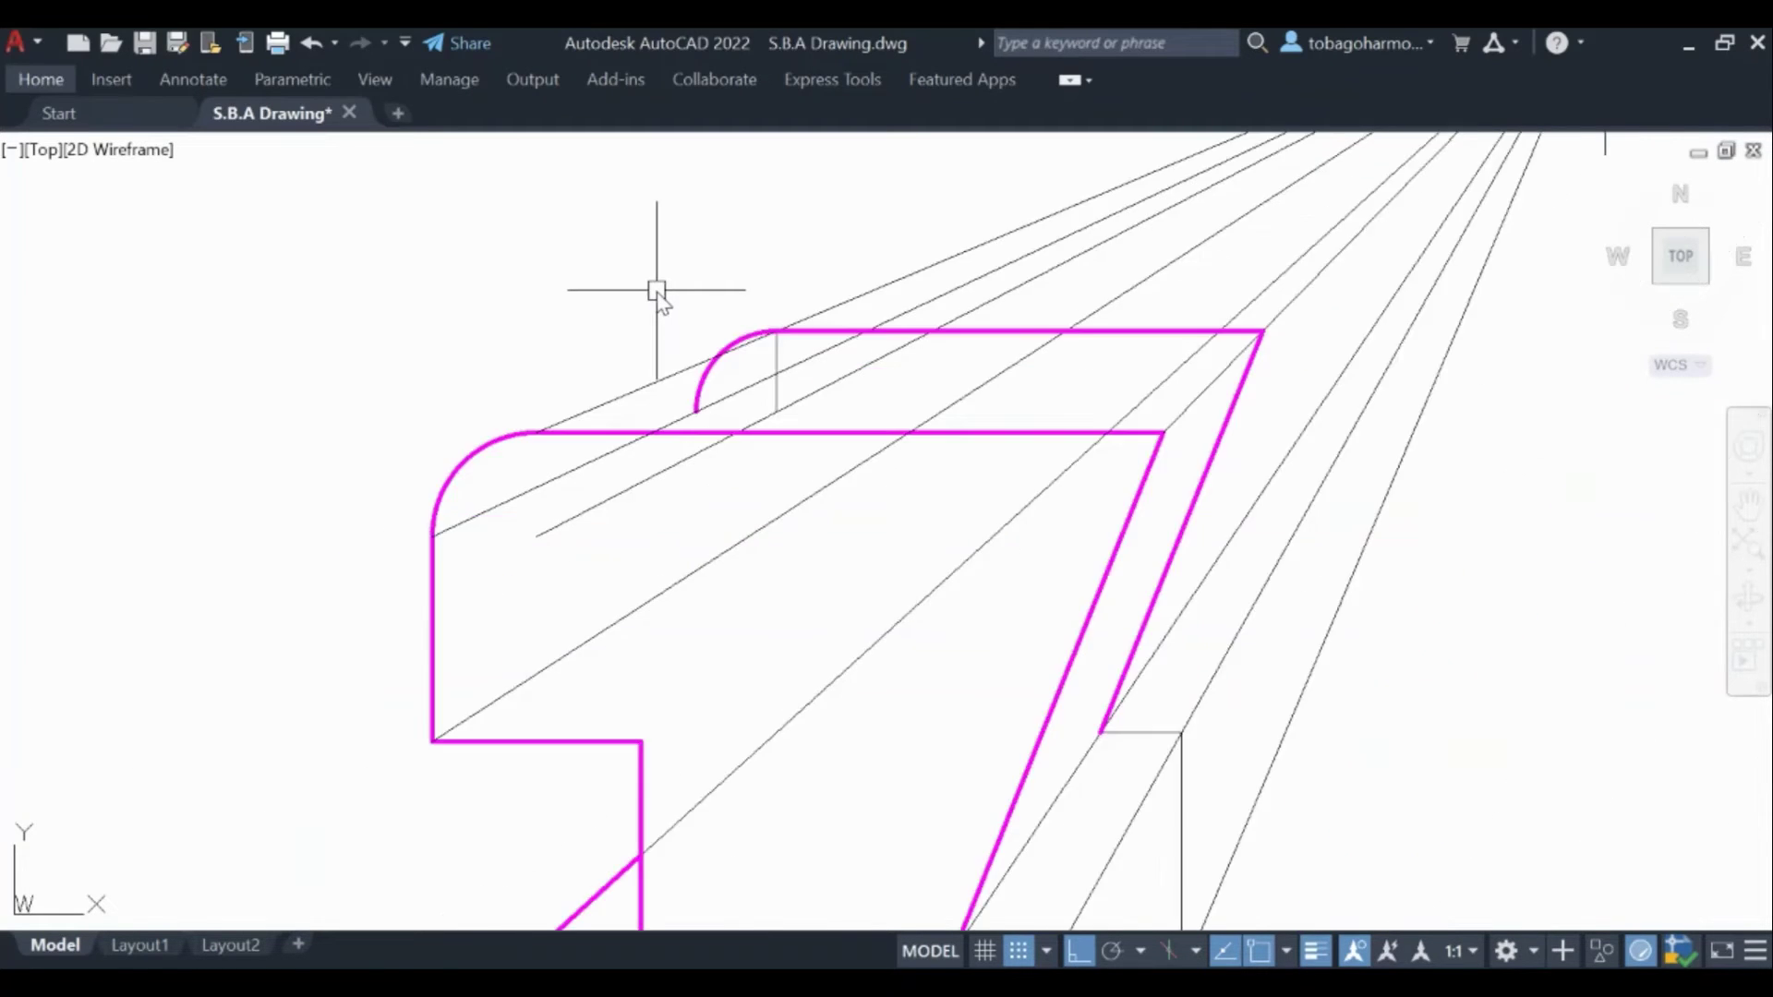
pyautogui.moveTo(627, 277); pyautogui.dragTo(621, 420, button='middle')
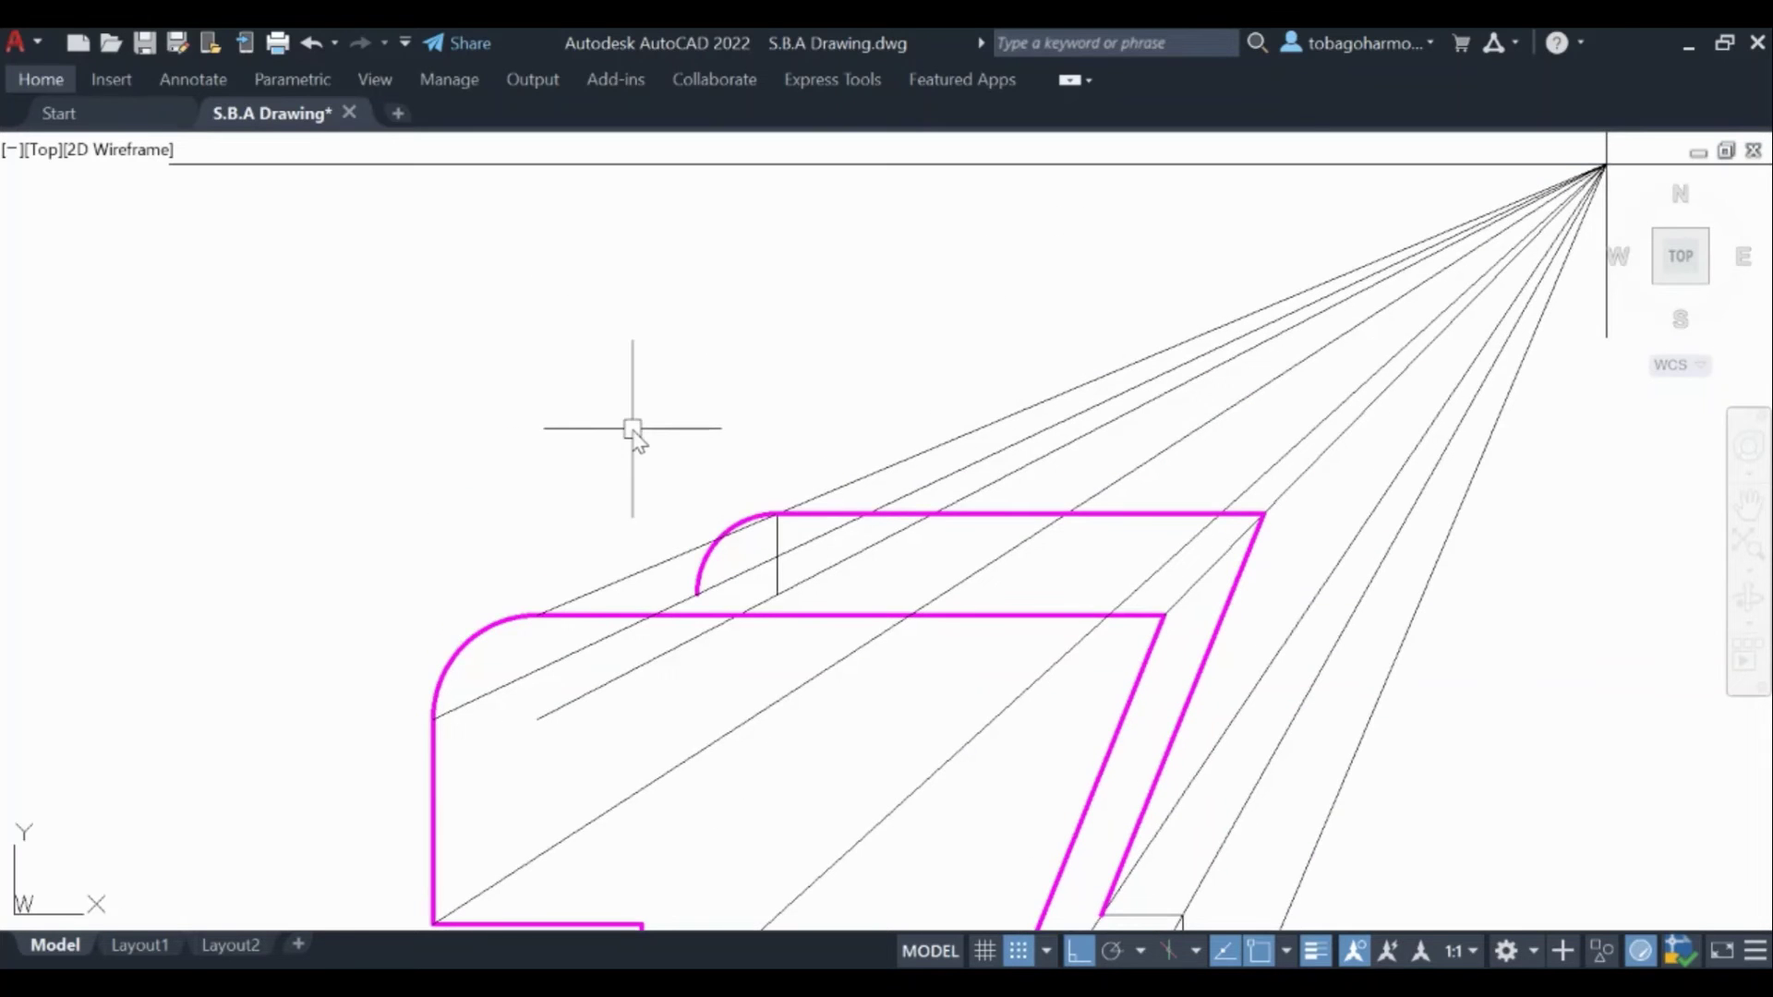
pyautogui.scroll(2, 706, 490)
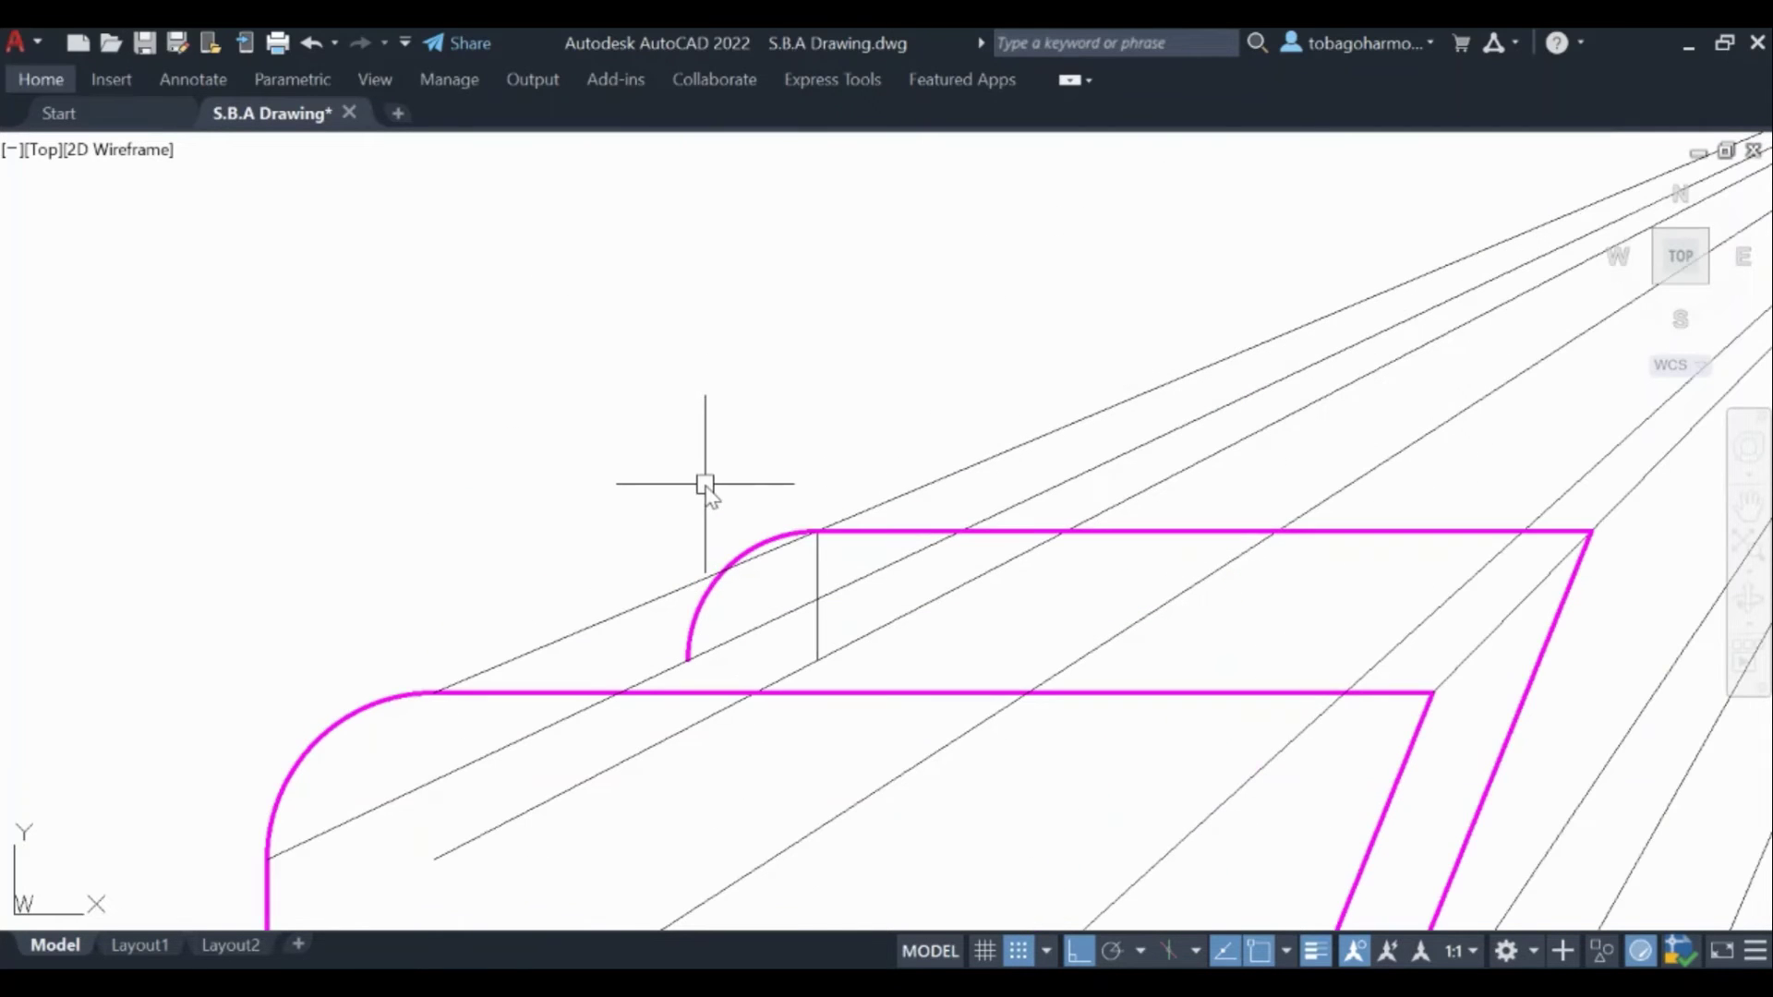
pyautogui.scroll(2, 698, 479)
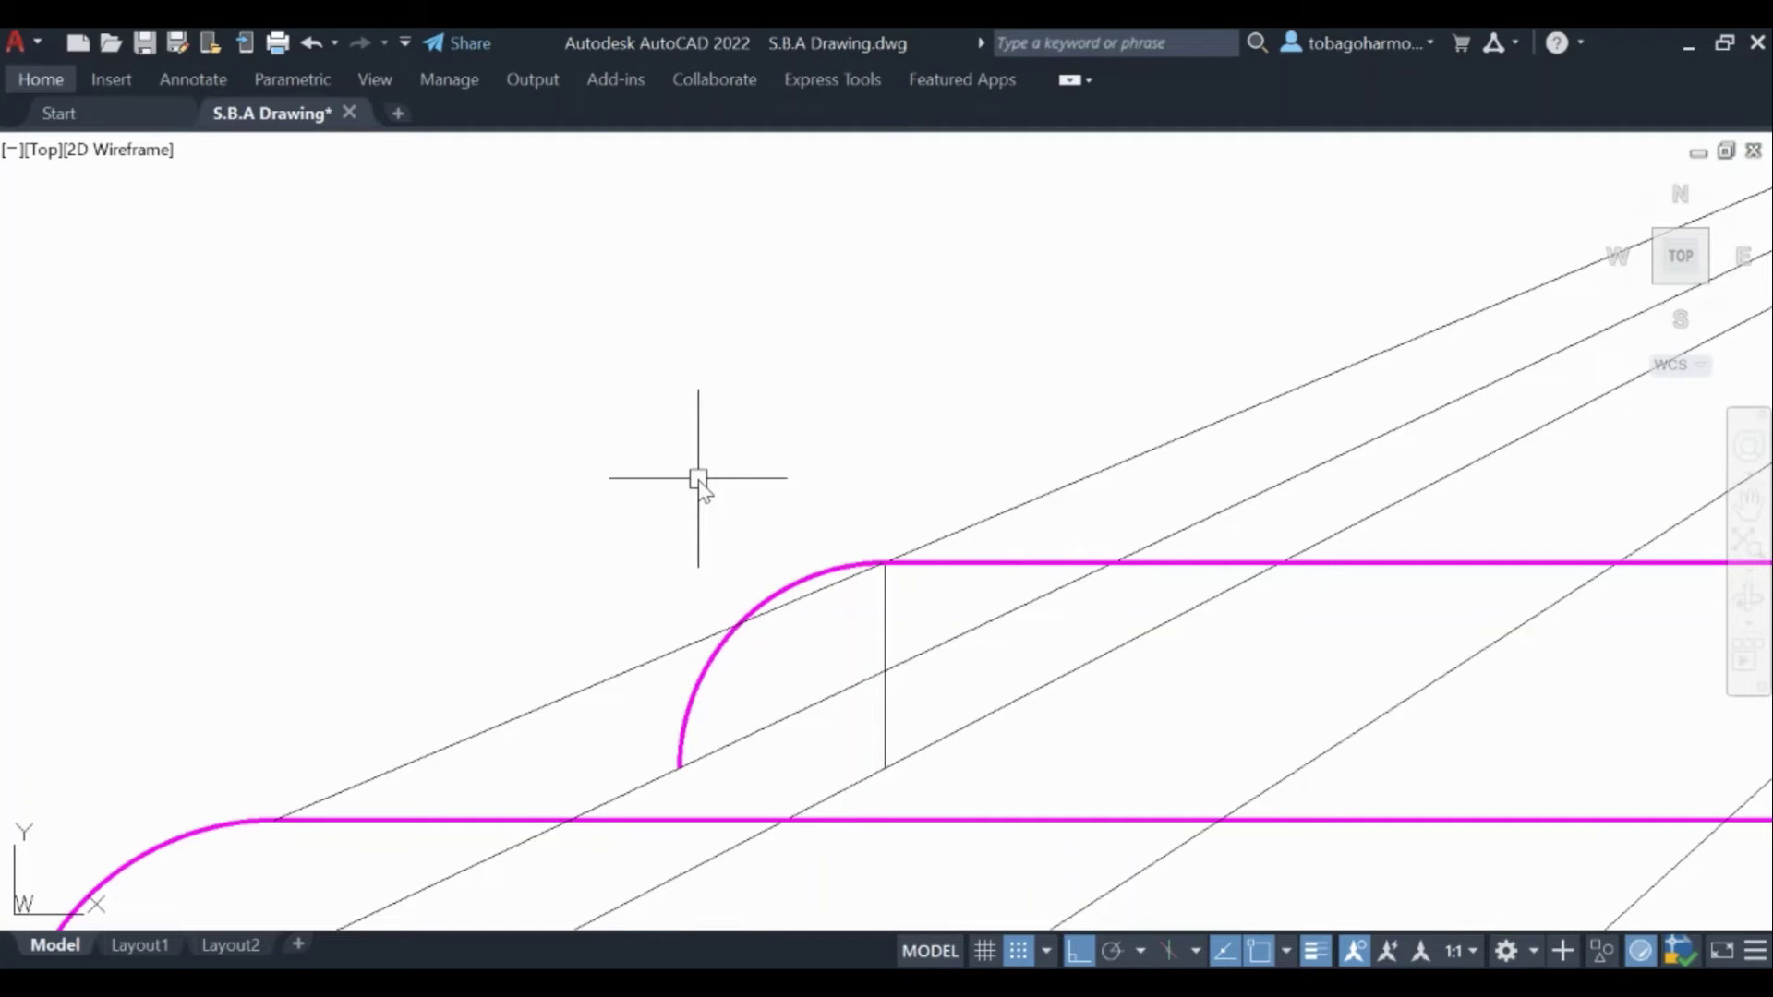
pyautogui.write('line')
pyautogui.press('Return')
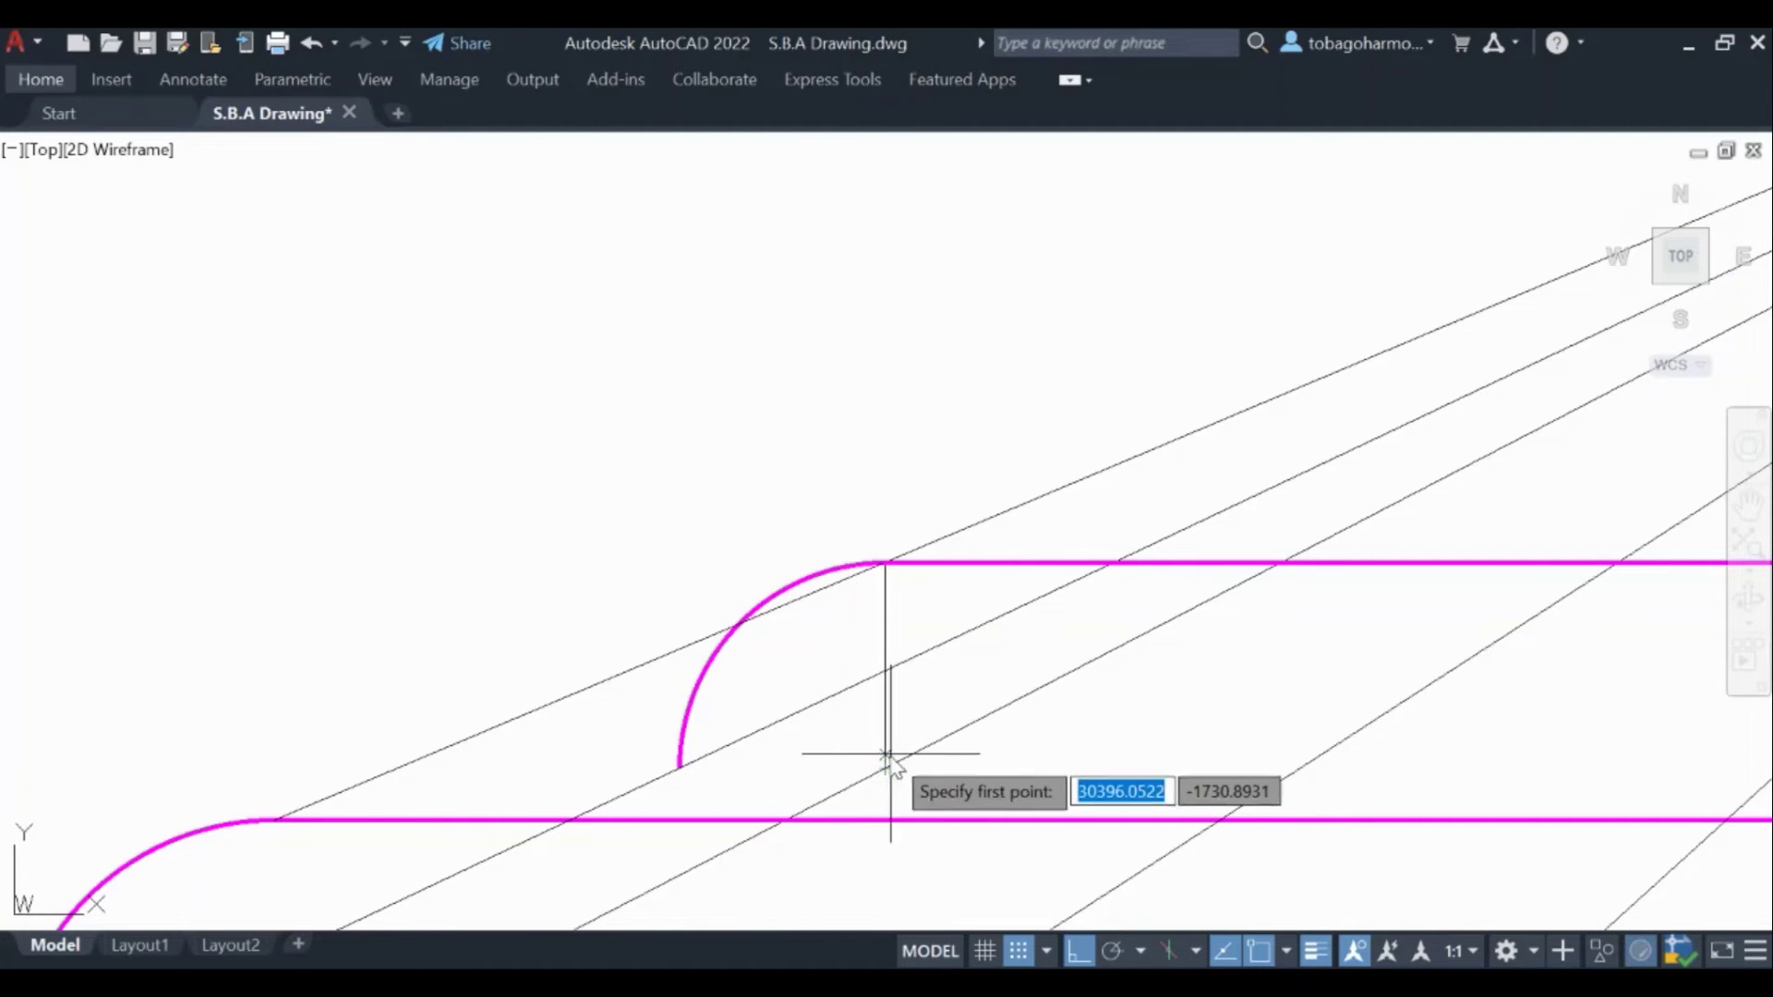
# Step: Start a line at the vertical line's lower end, then cancel it
pyautogui.click(885, 768)
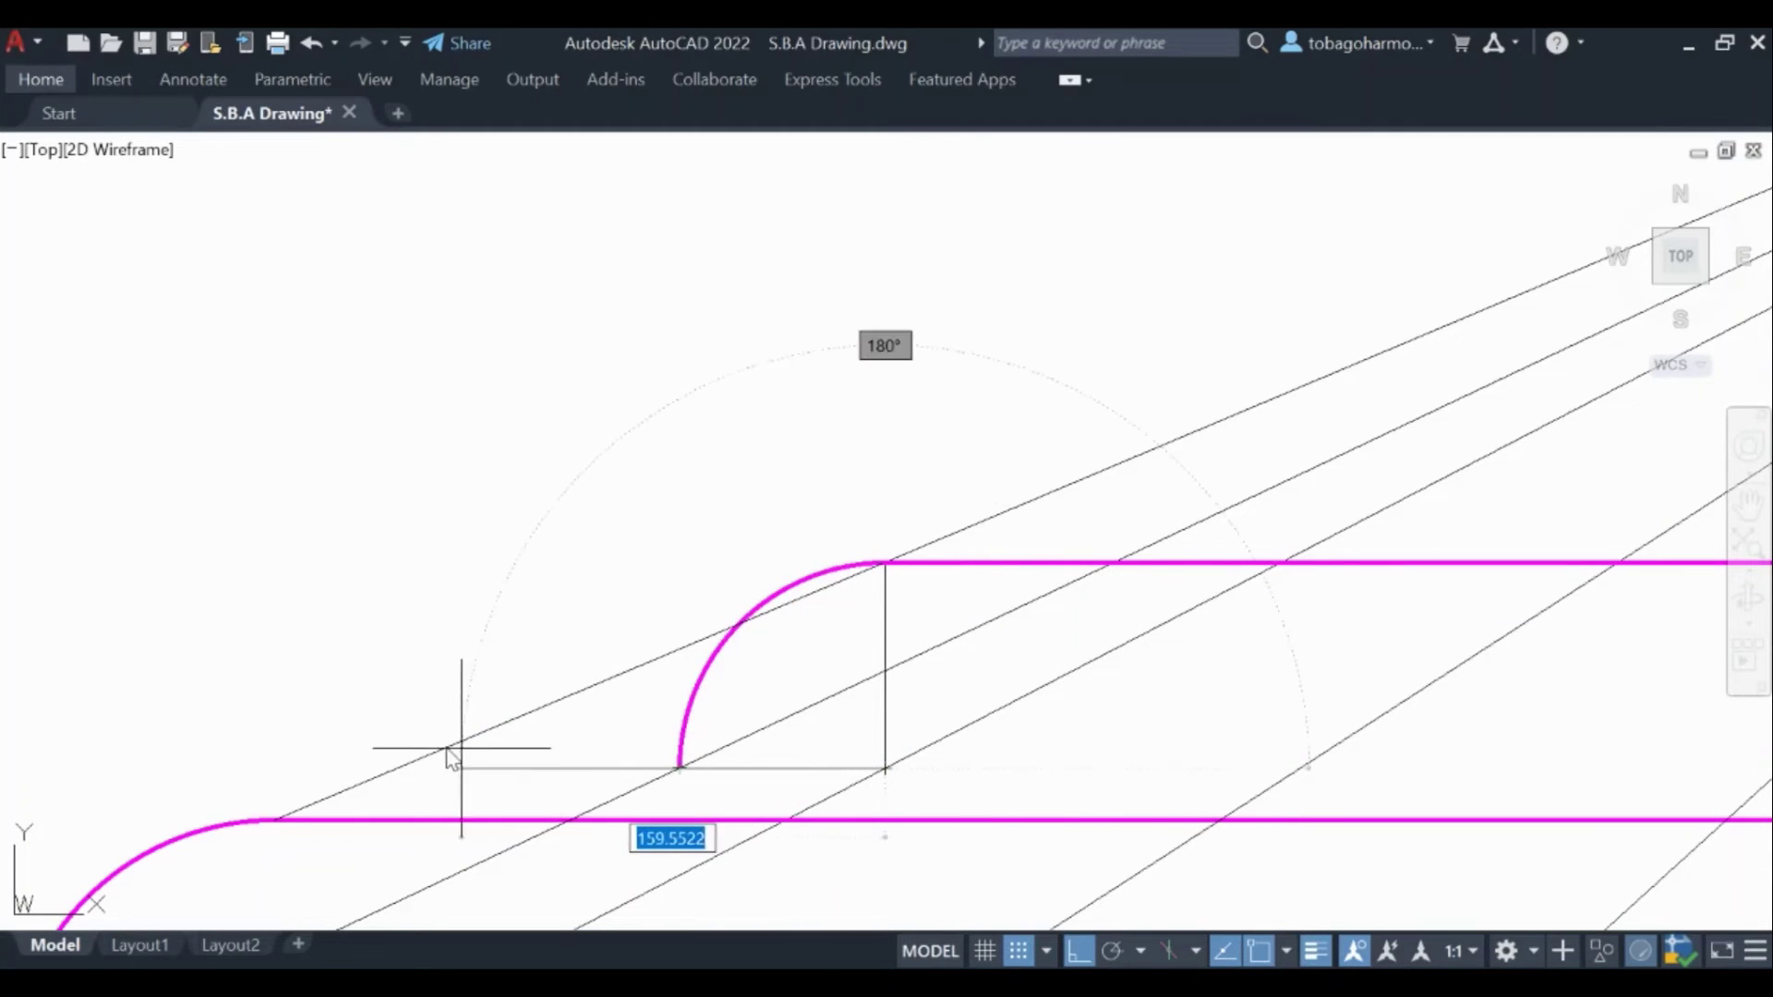
pyautogui.press('Escape')
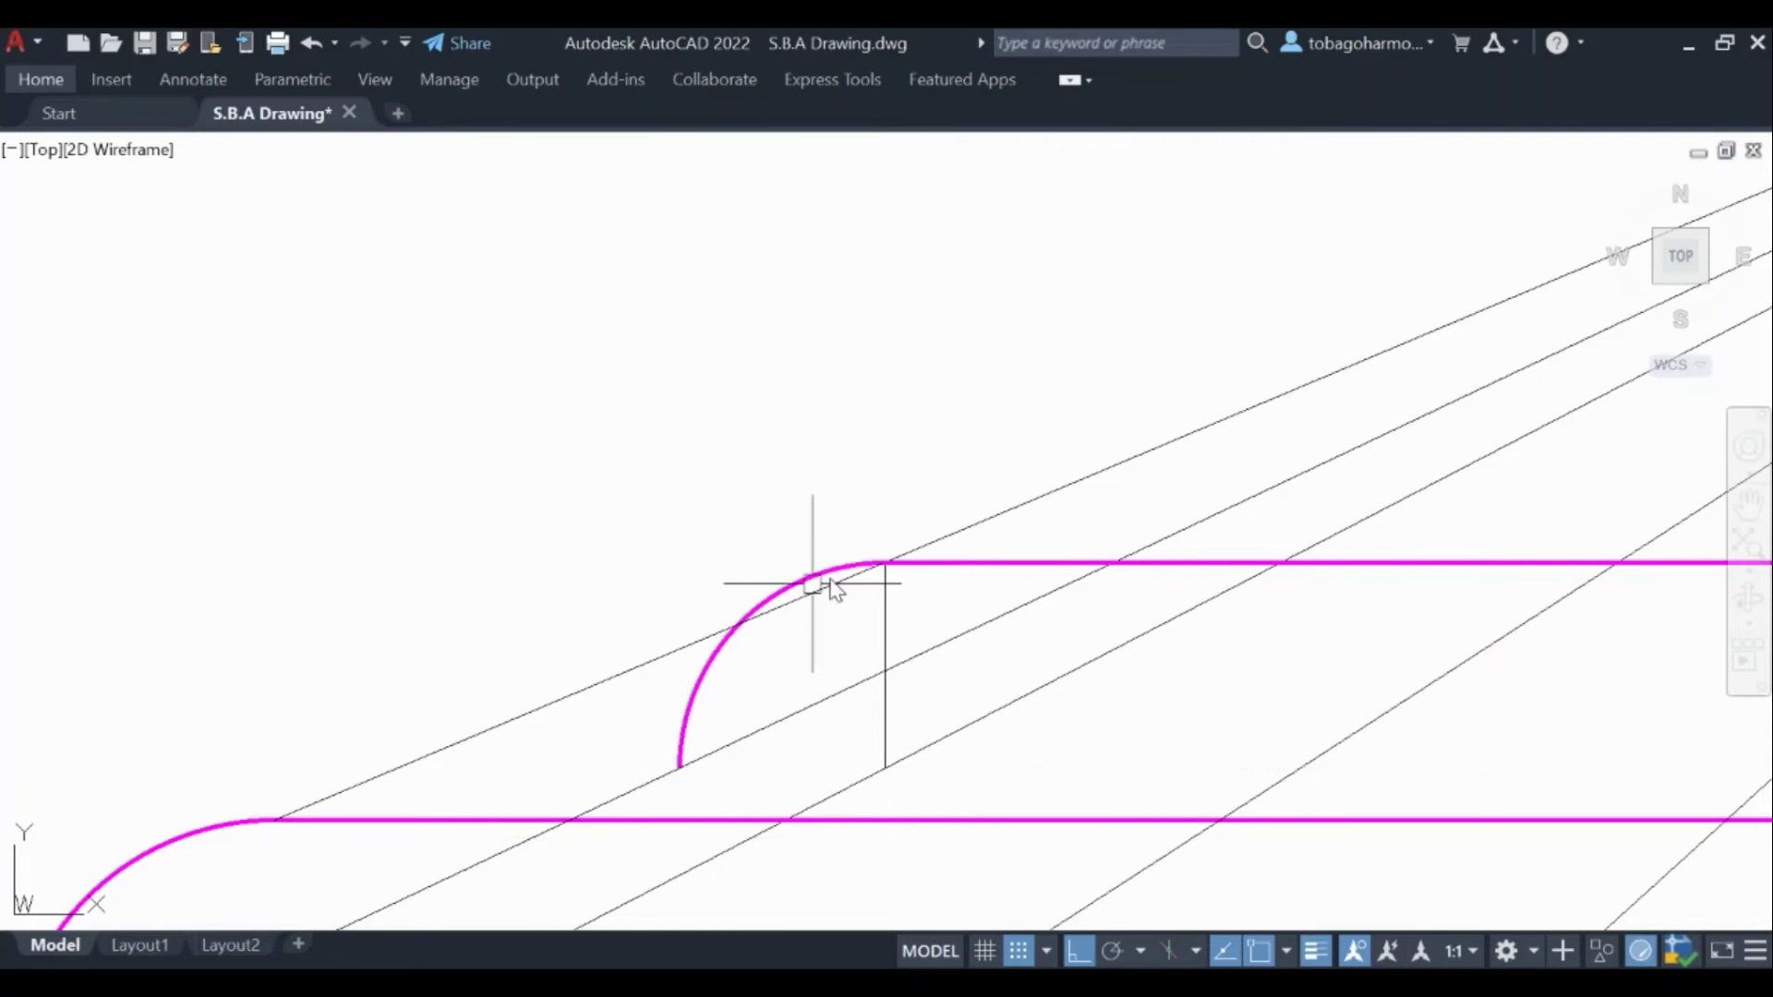
pyautogui.scroll(-2, 733, 396)
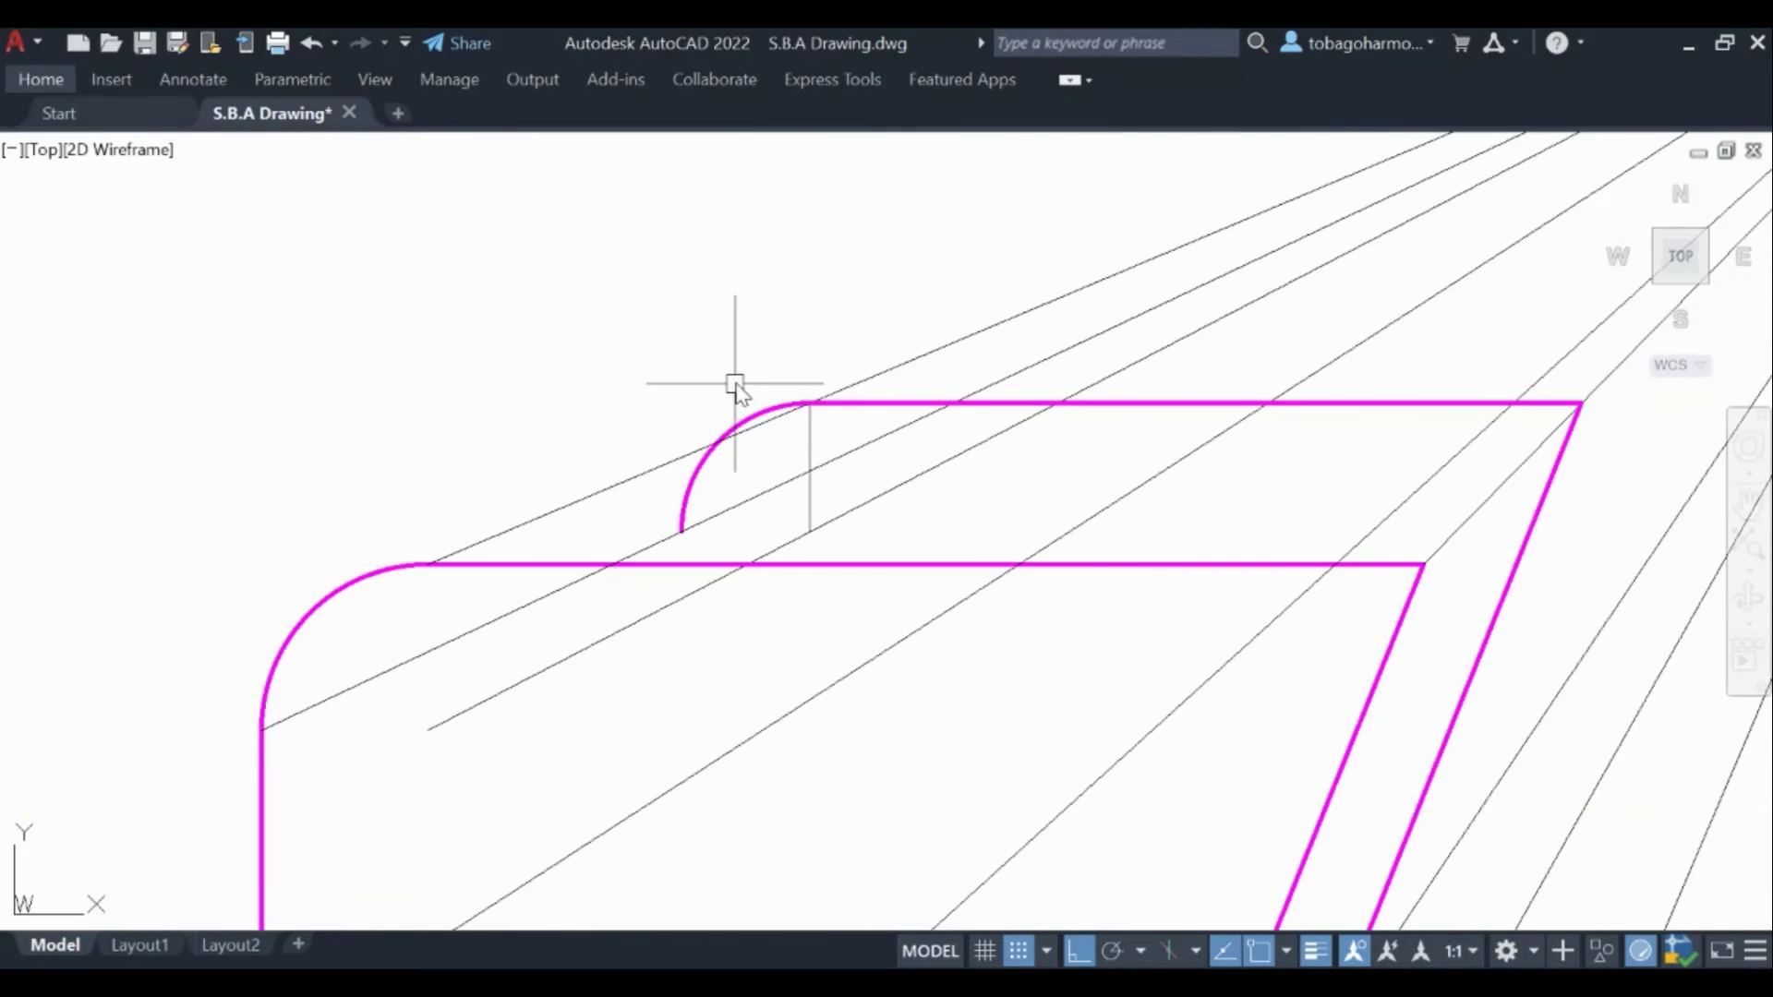
pyautogui.scroll(-2, 742, 333)
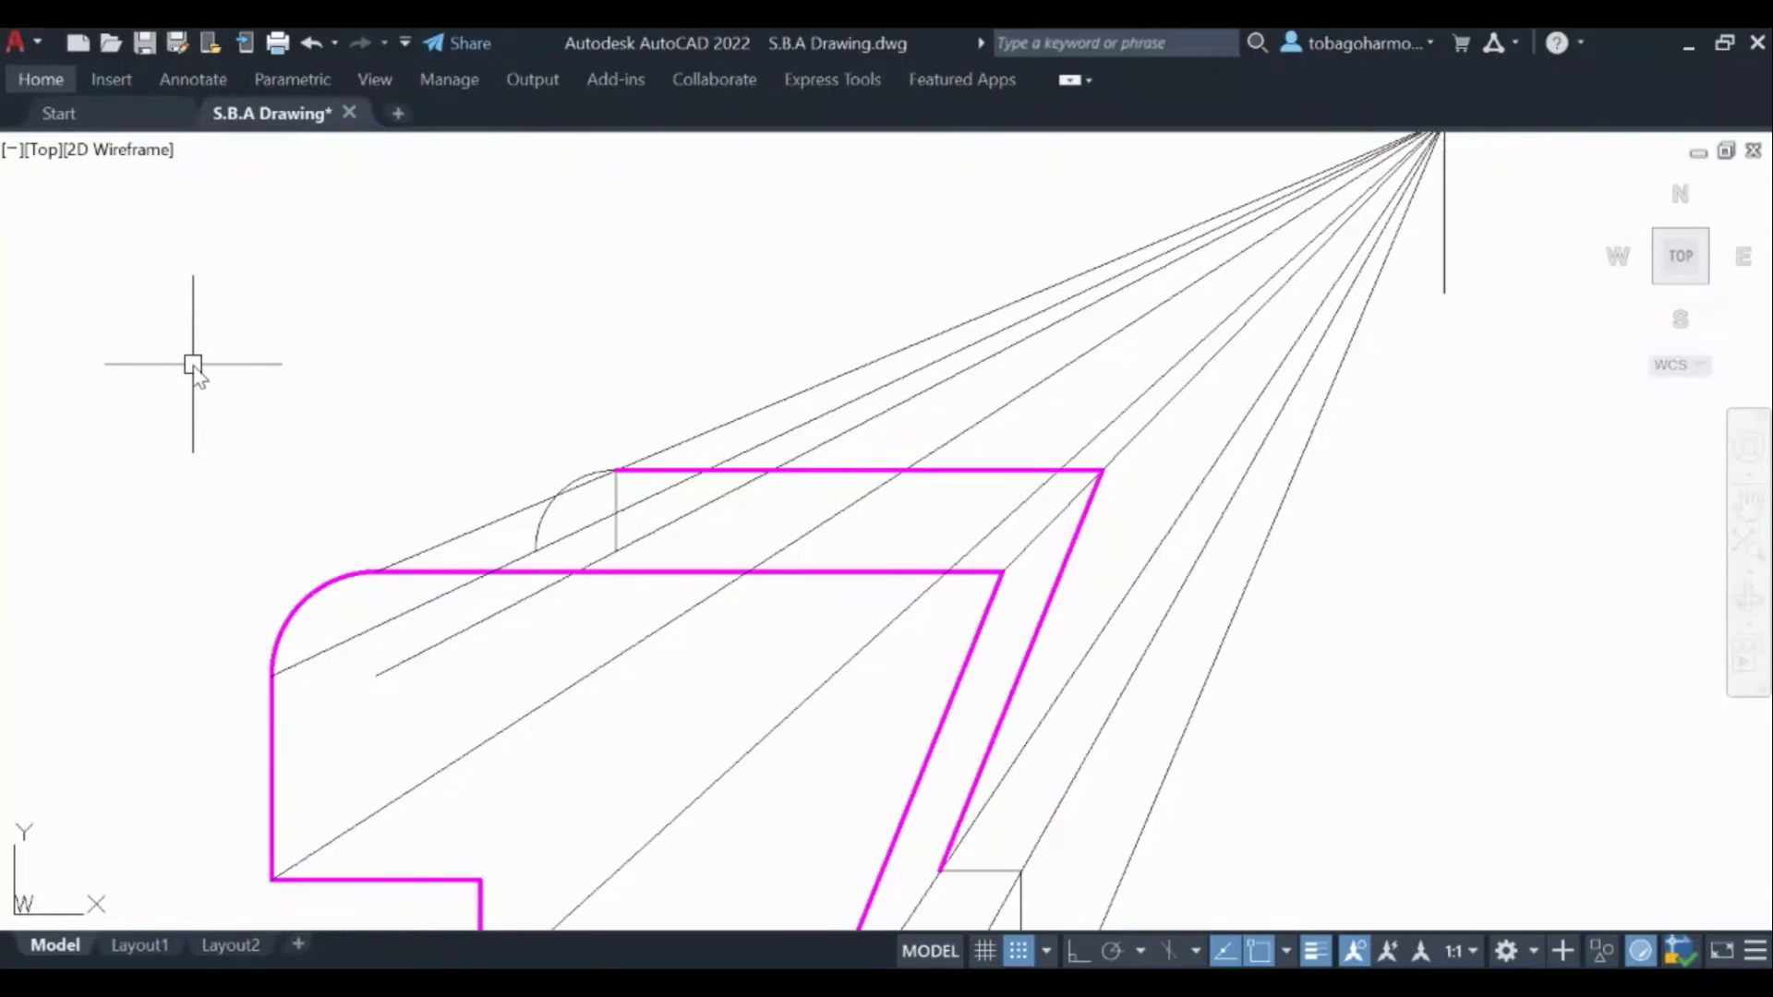
pyautogui.write('line')
# Step: Draw a construction line from the rounded front corner's tangent point to the vanishing point
pyautogui.press('Return')
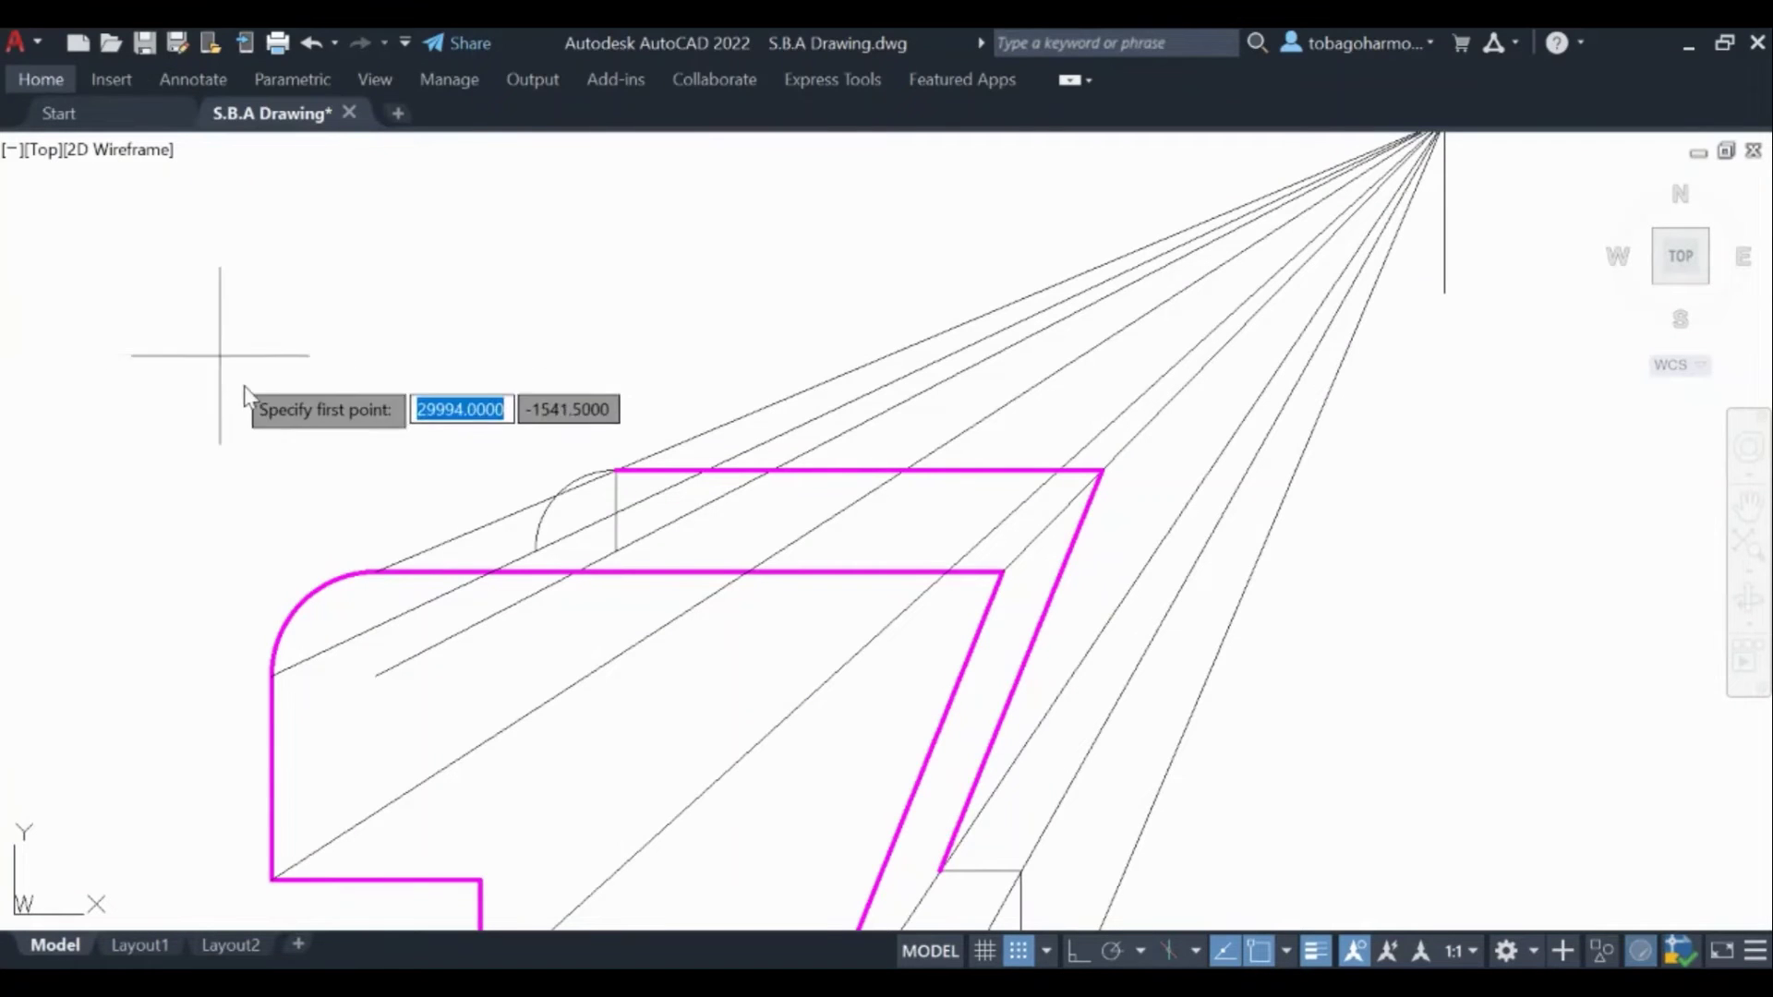
pyautogui.scroll(2, 338, 562)
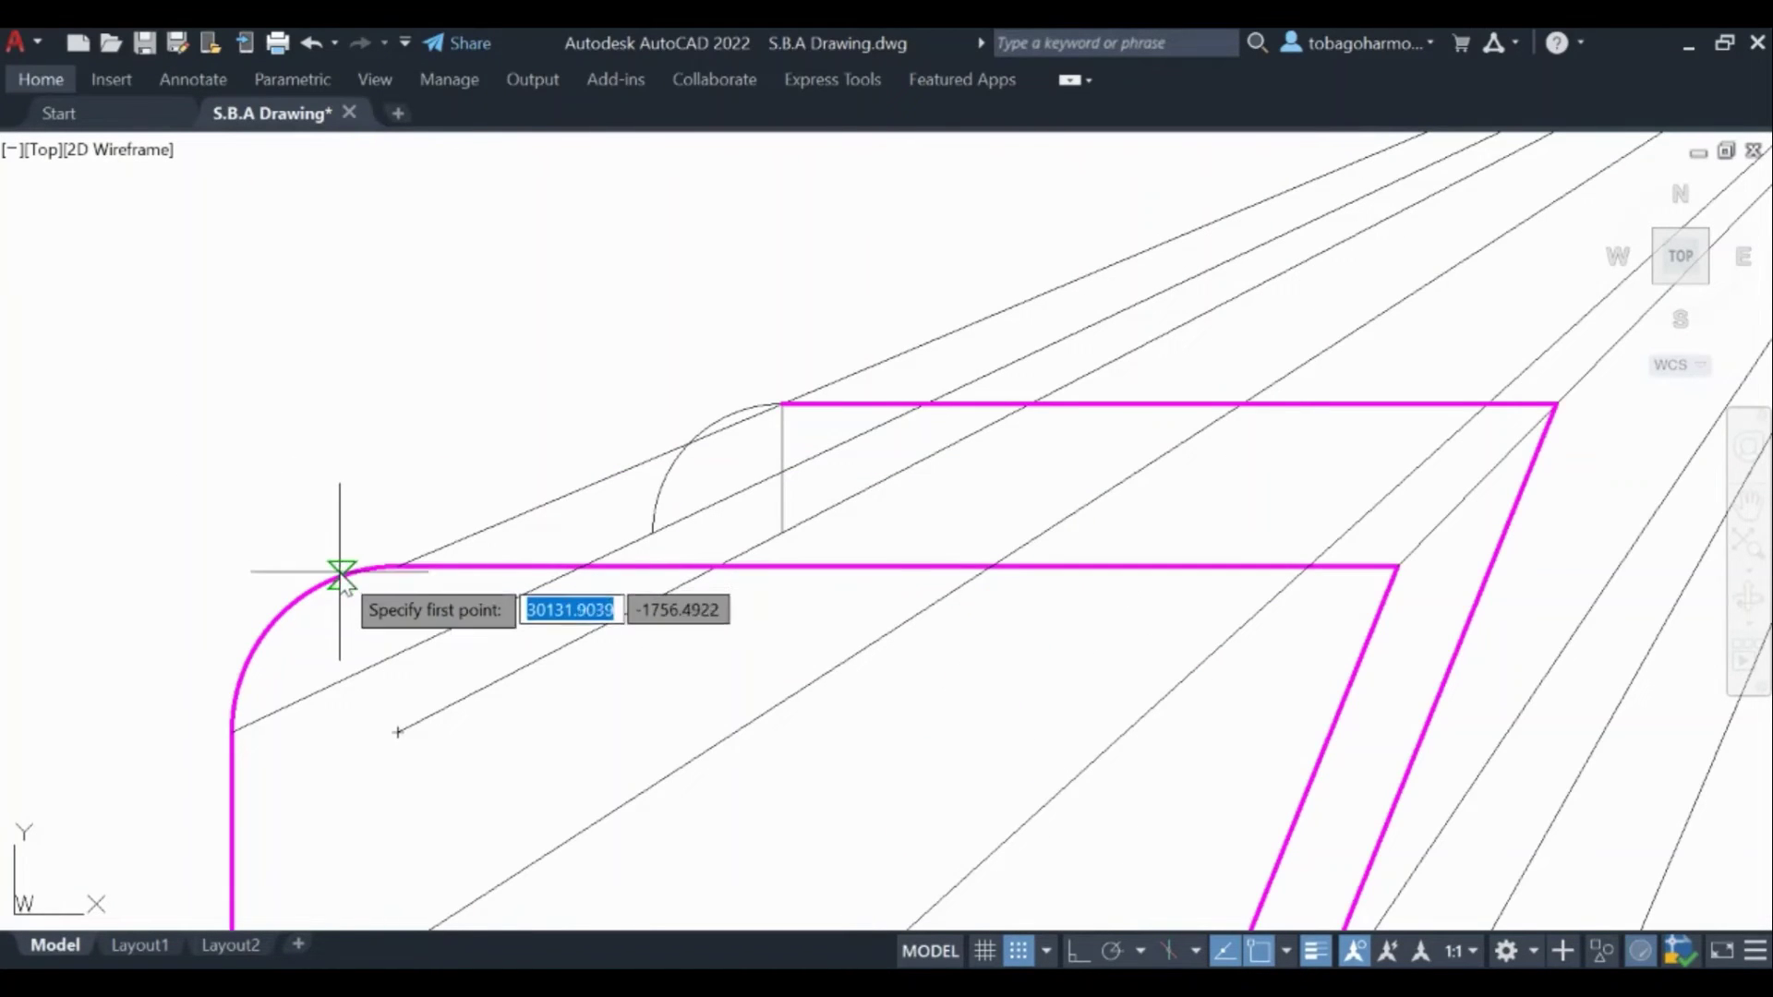
pyautogui.click(340, 575)
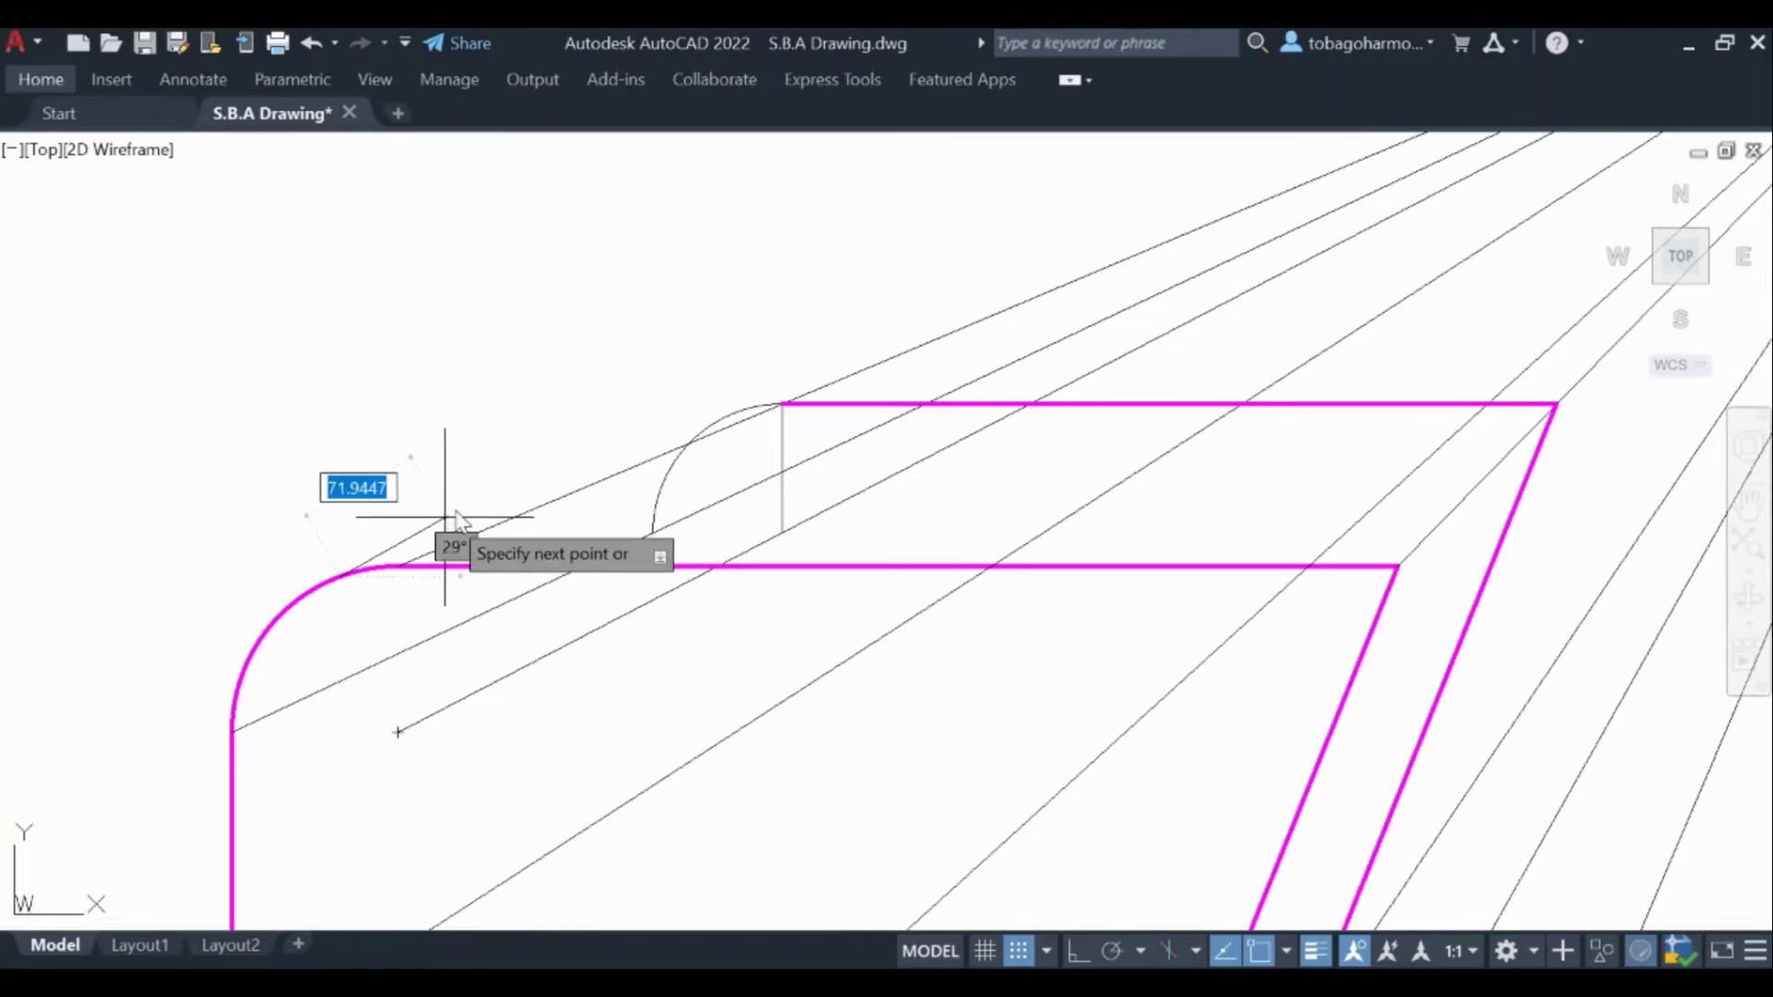
pyautogui.scroll(-2, 600, 453)
pyautogui.scroll(-2, 863, 289)
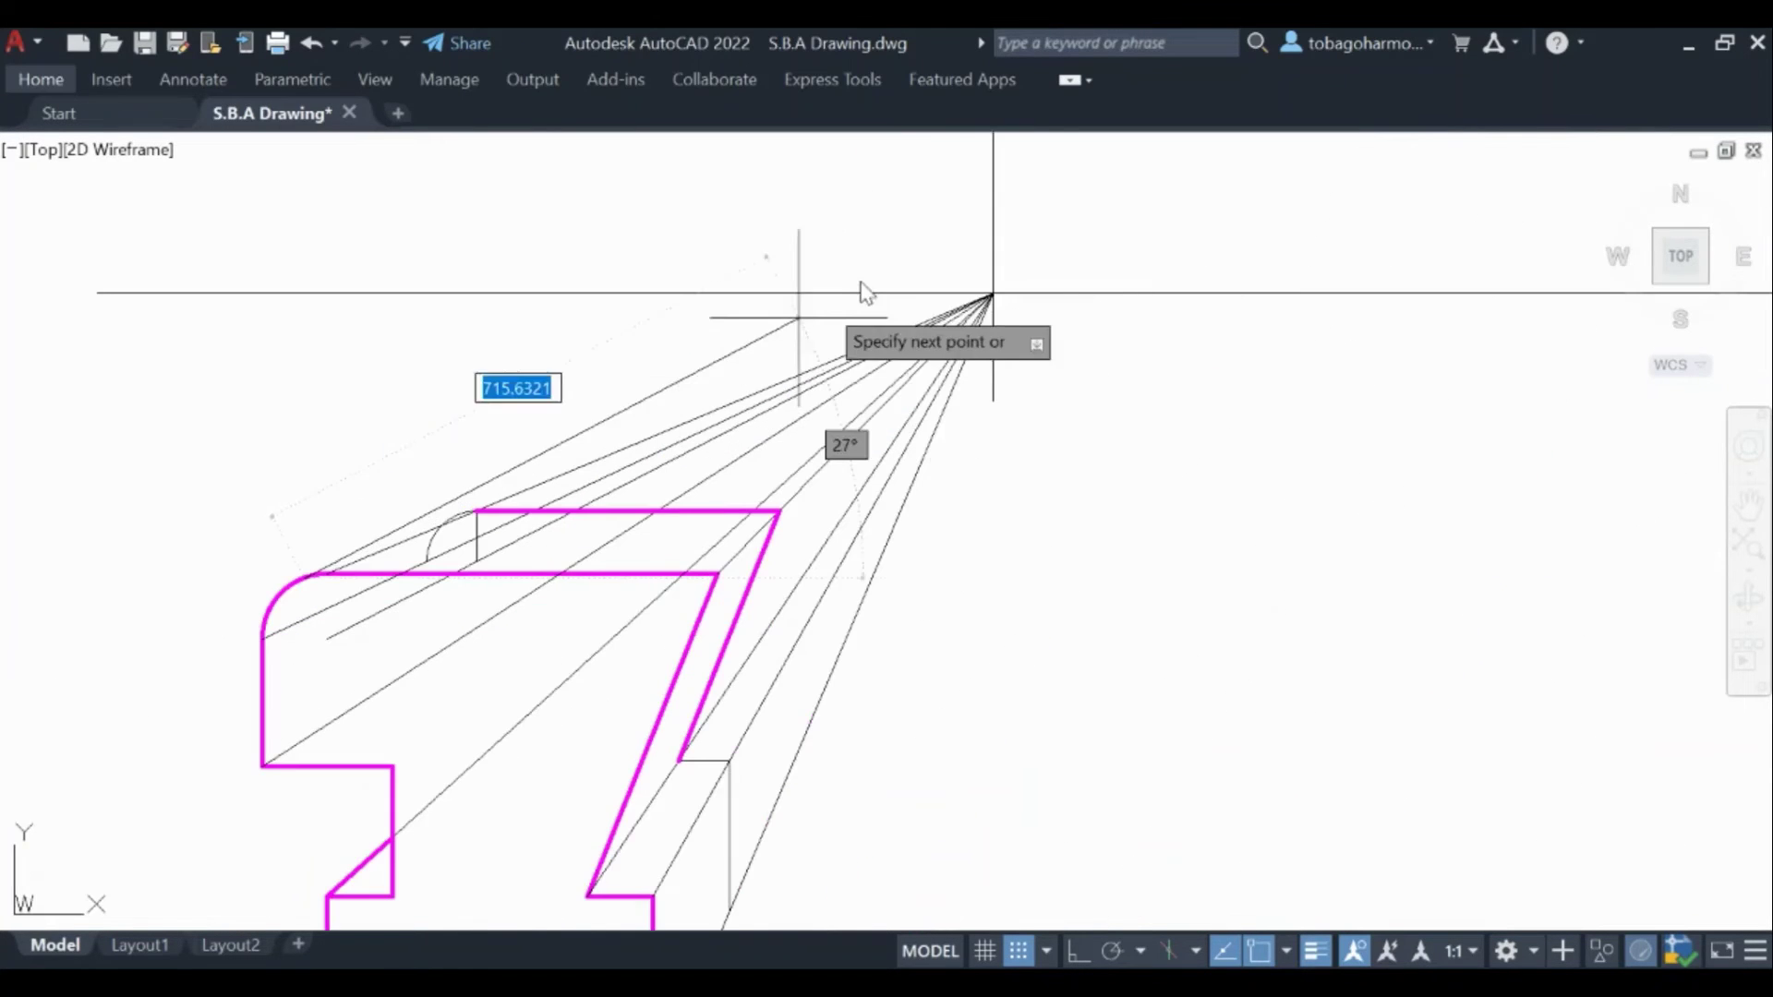
pyautogui.click(990, 295)
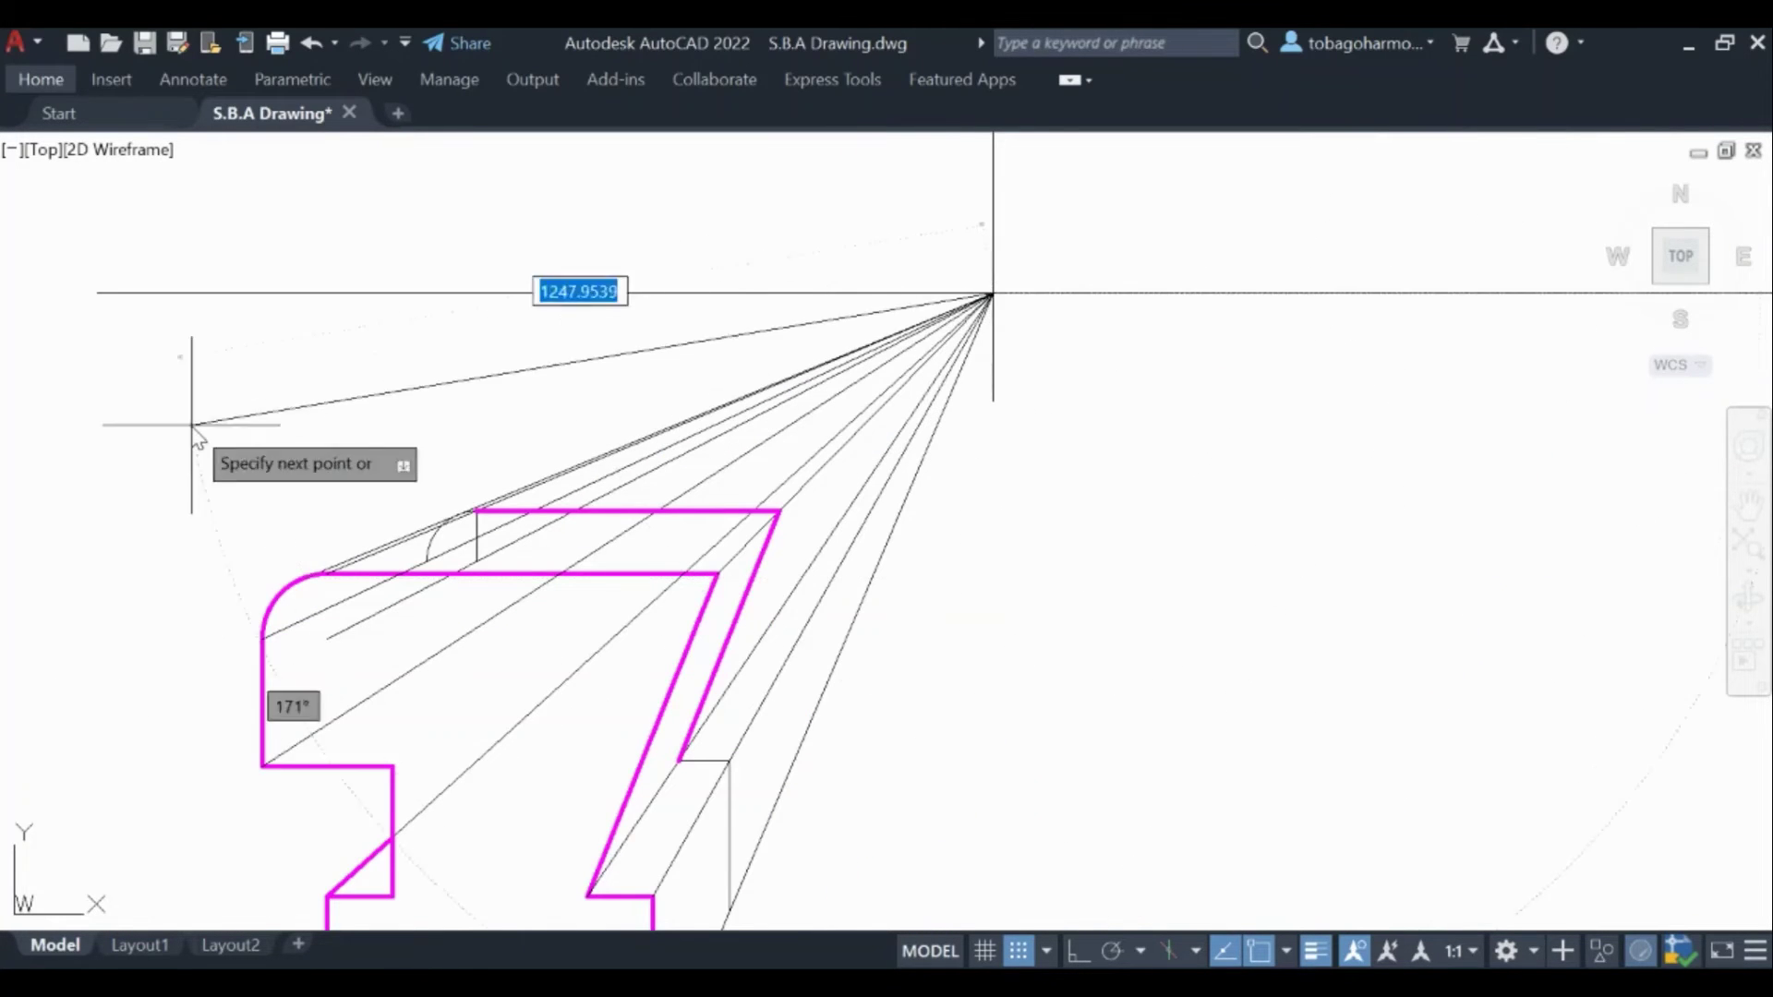
pyautogui.press('Escape')
# Step: Pan the view to the back corner arc, then start and cancel an arc
pyautogui.scroll(4, 494, 555)
pyautogui.scroll(2, 552, 479)
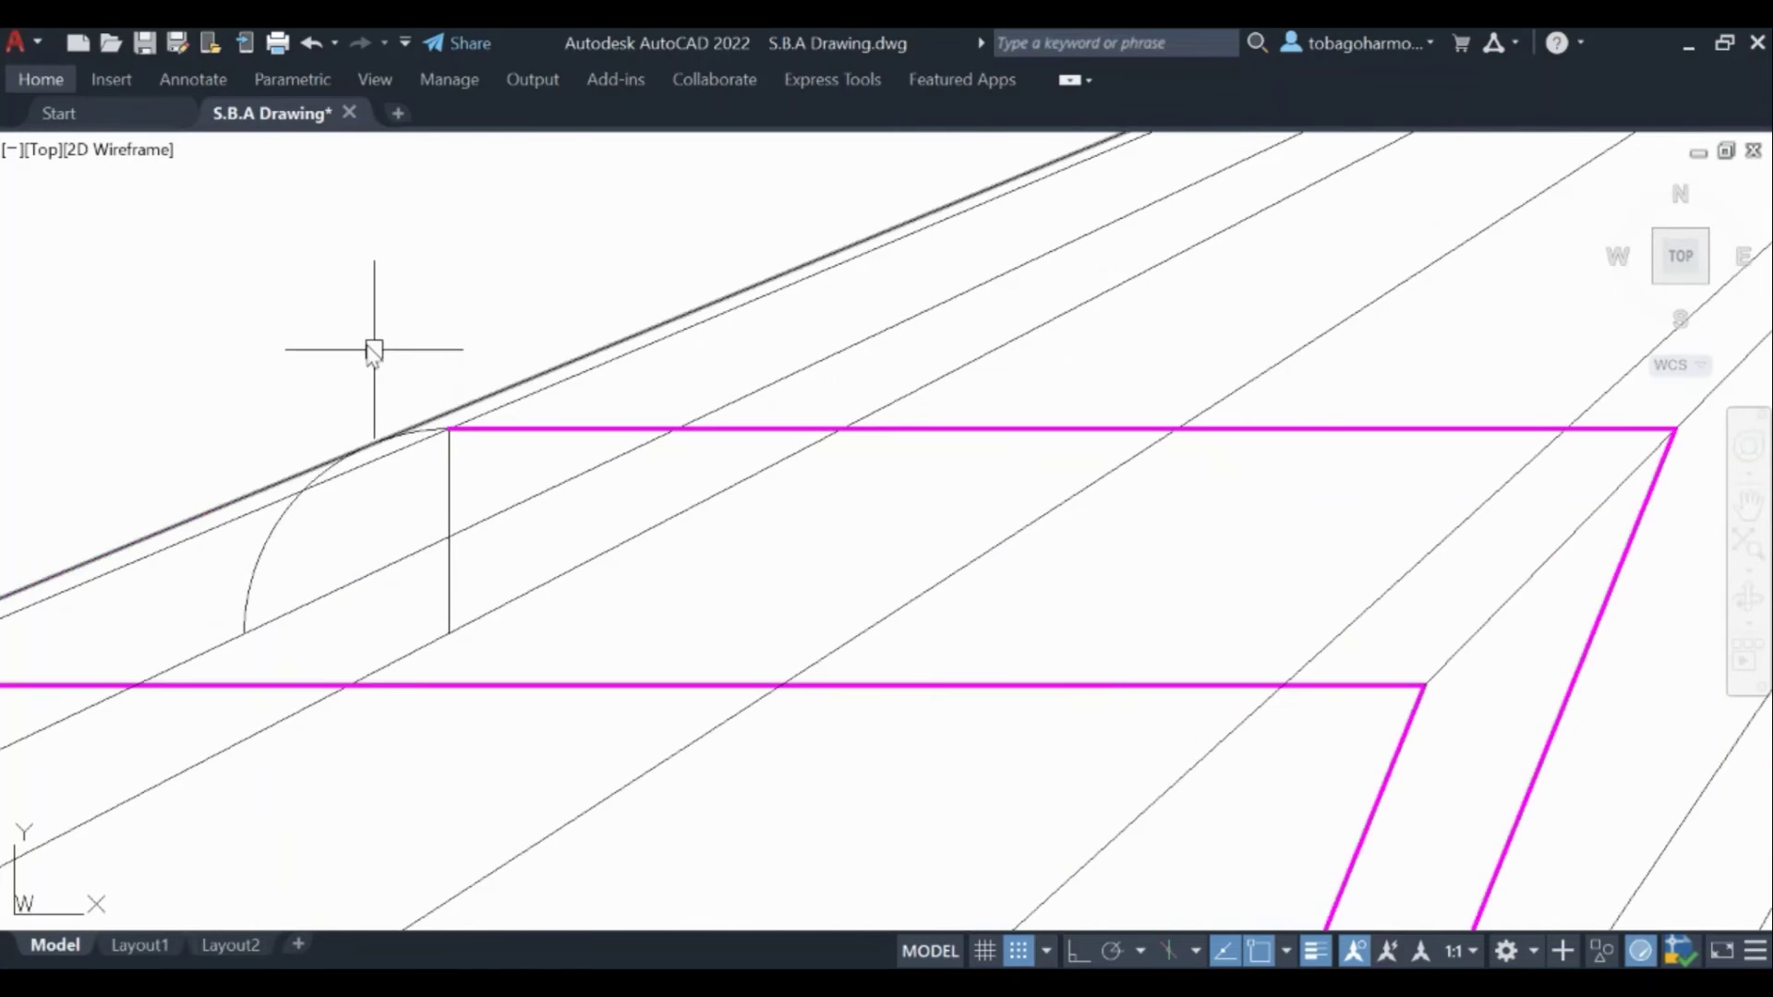
pyautogui.scroll(2, 556, 381)
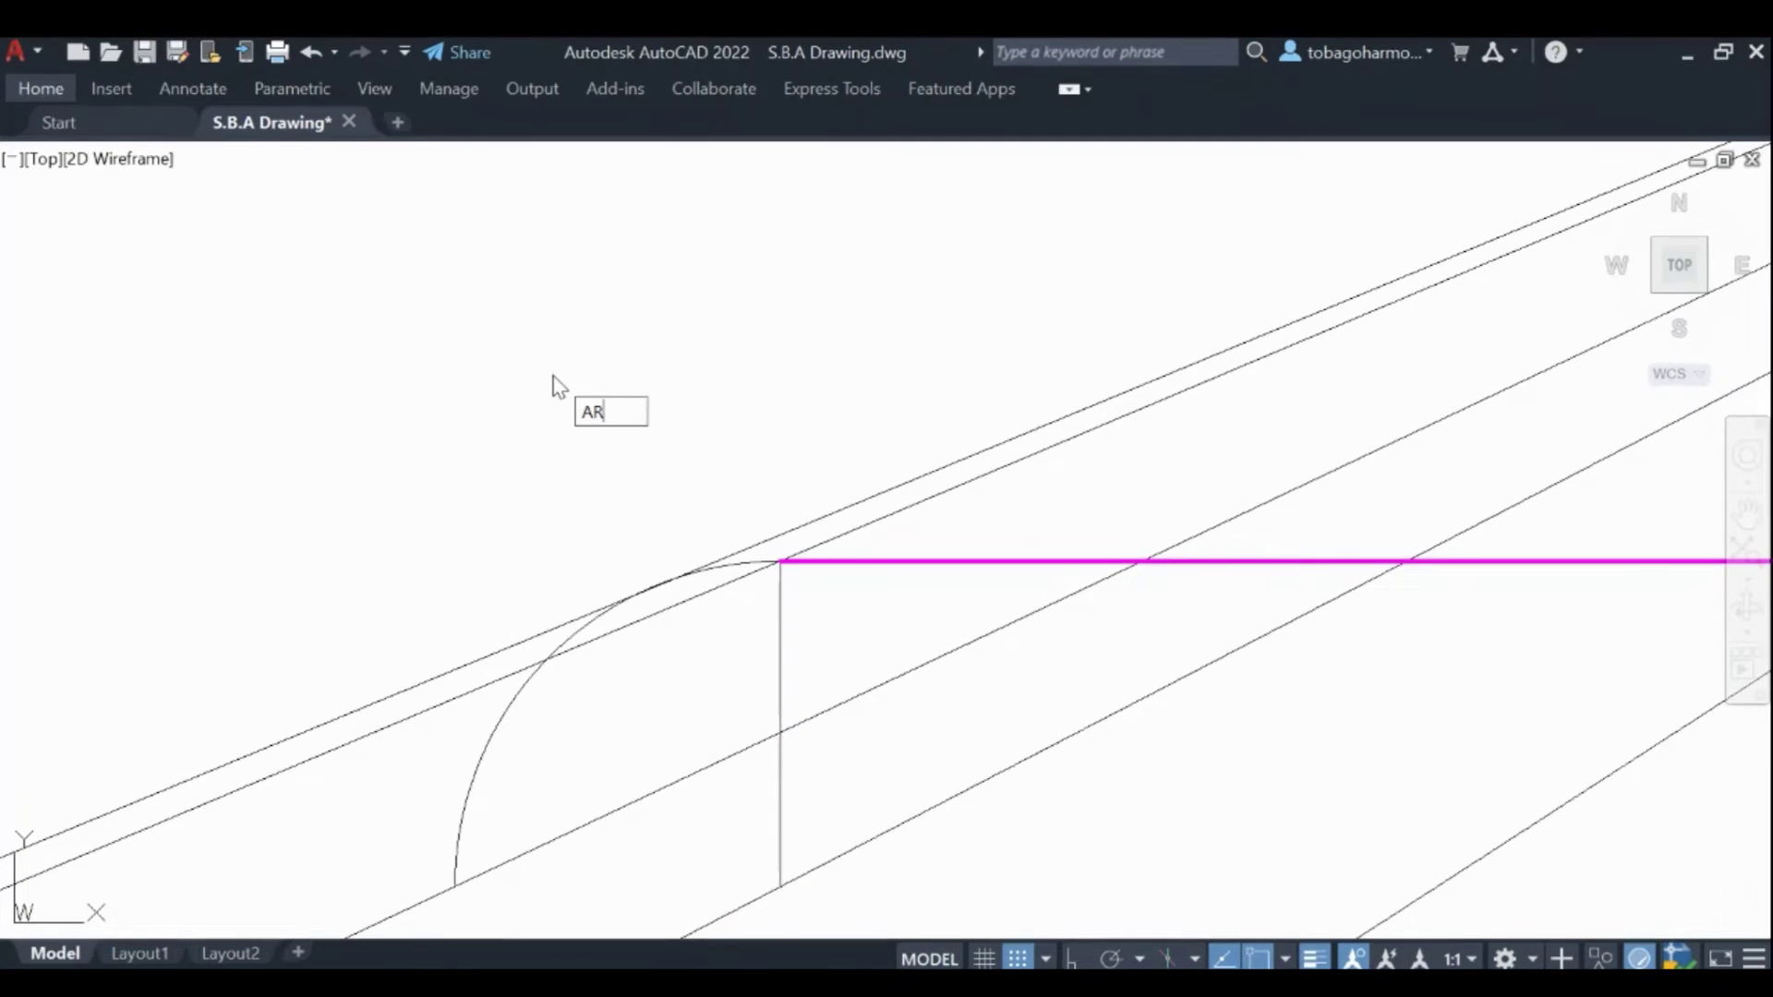
pyautogui.scroll(2, 601, 481)
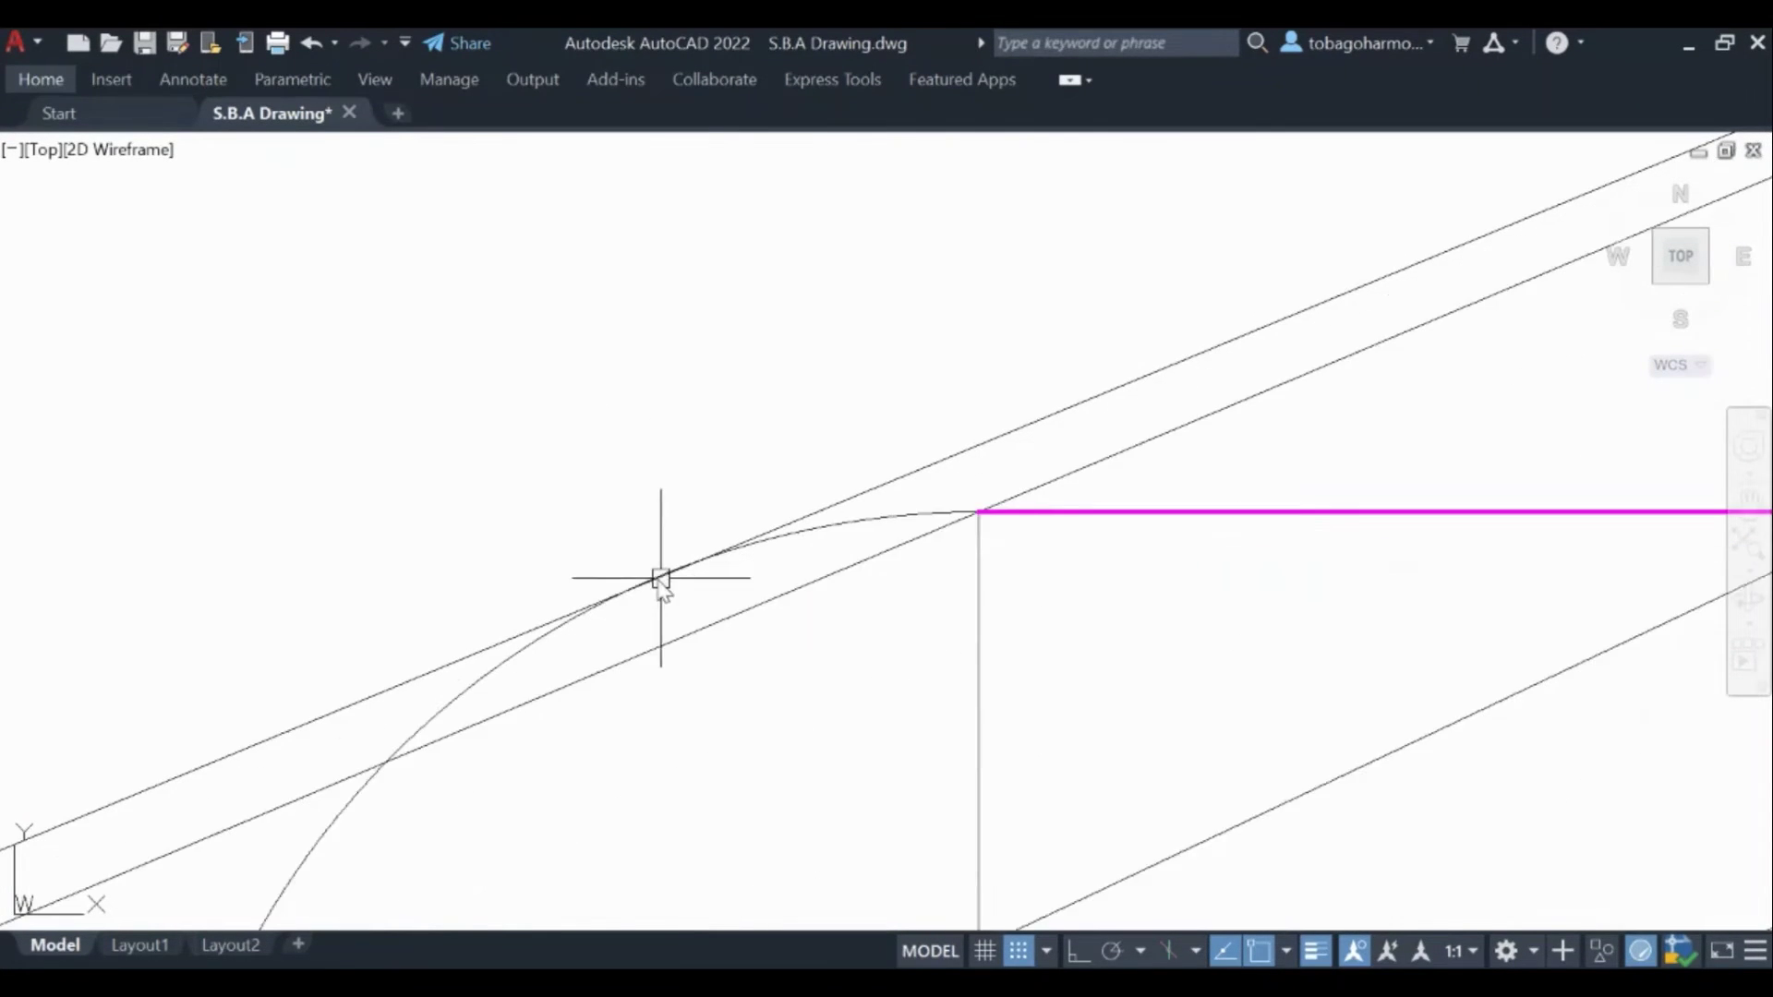
pyautogui.scroll(2, 681, 566)
pyautogui.scroll(-3, 682, 536)
pyautogui.scroll(-2, 546, 526)
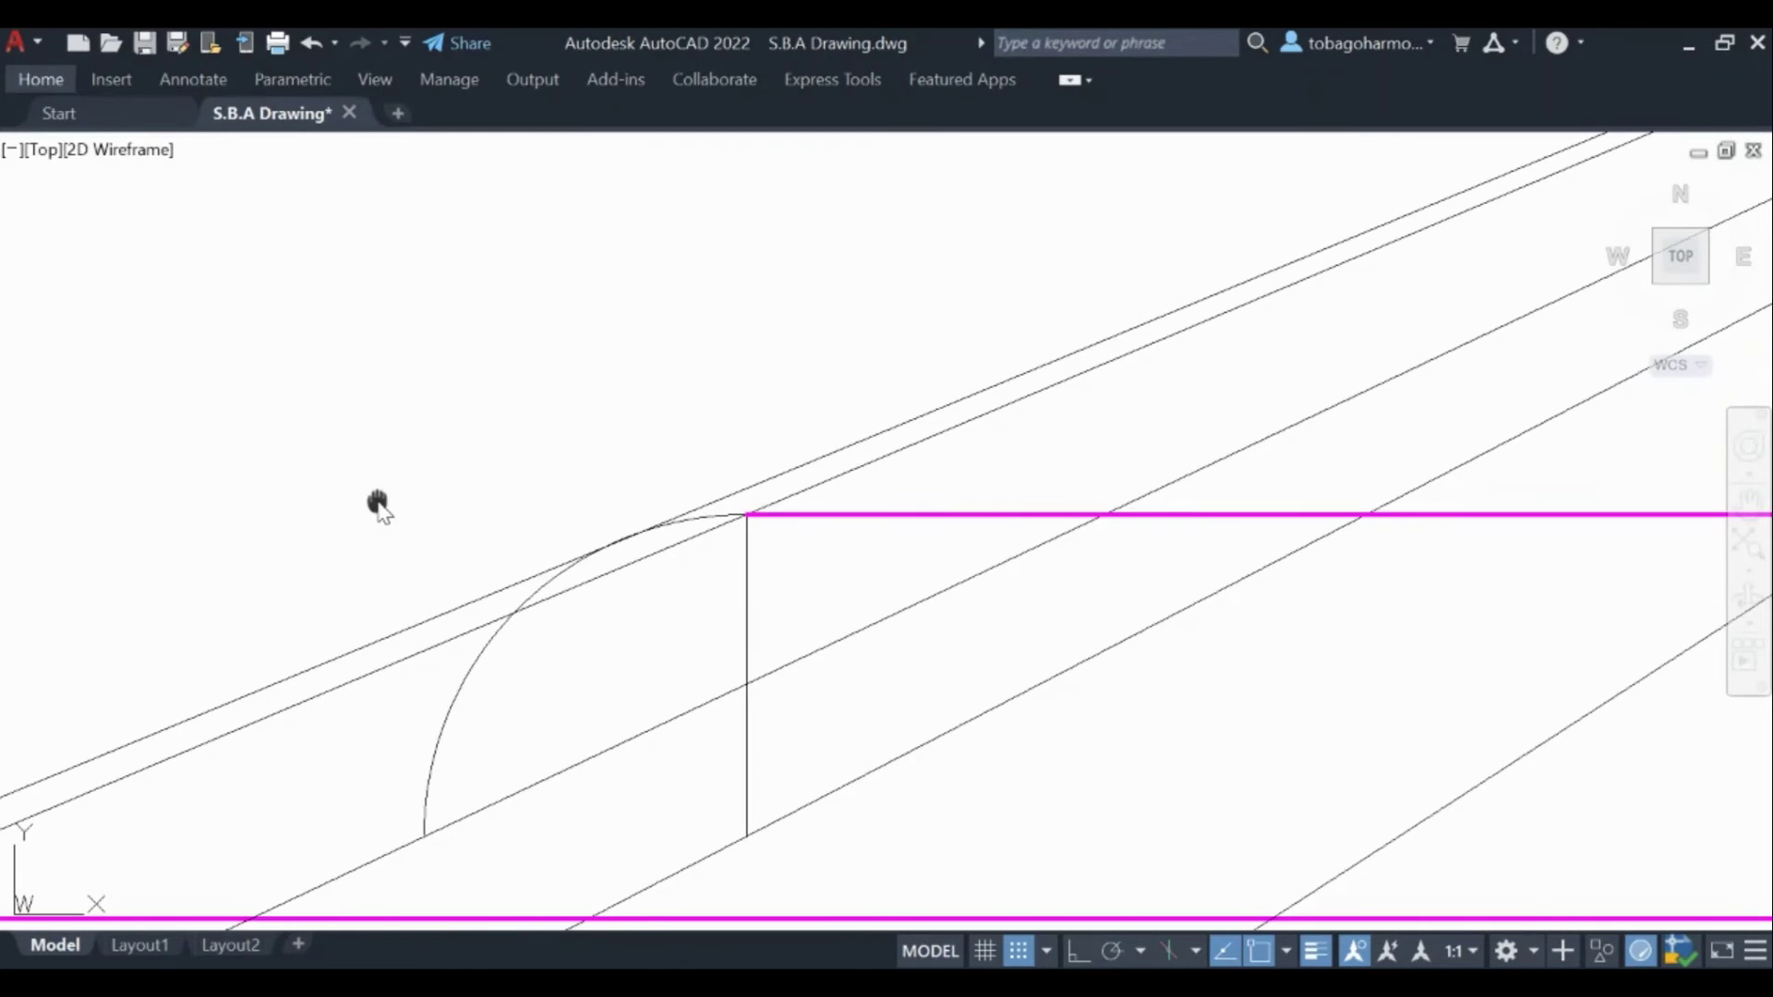
pyautogui.moveTo(376, 507)
pyautogui.mouseDown(button='middle')
pyautogui.moveTo(649, 507)
pyautogui.moveTo(995, 368)
pyautogui.mouseUp(button='middle')
pyautogui.scroll(-2, 890, 392)
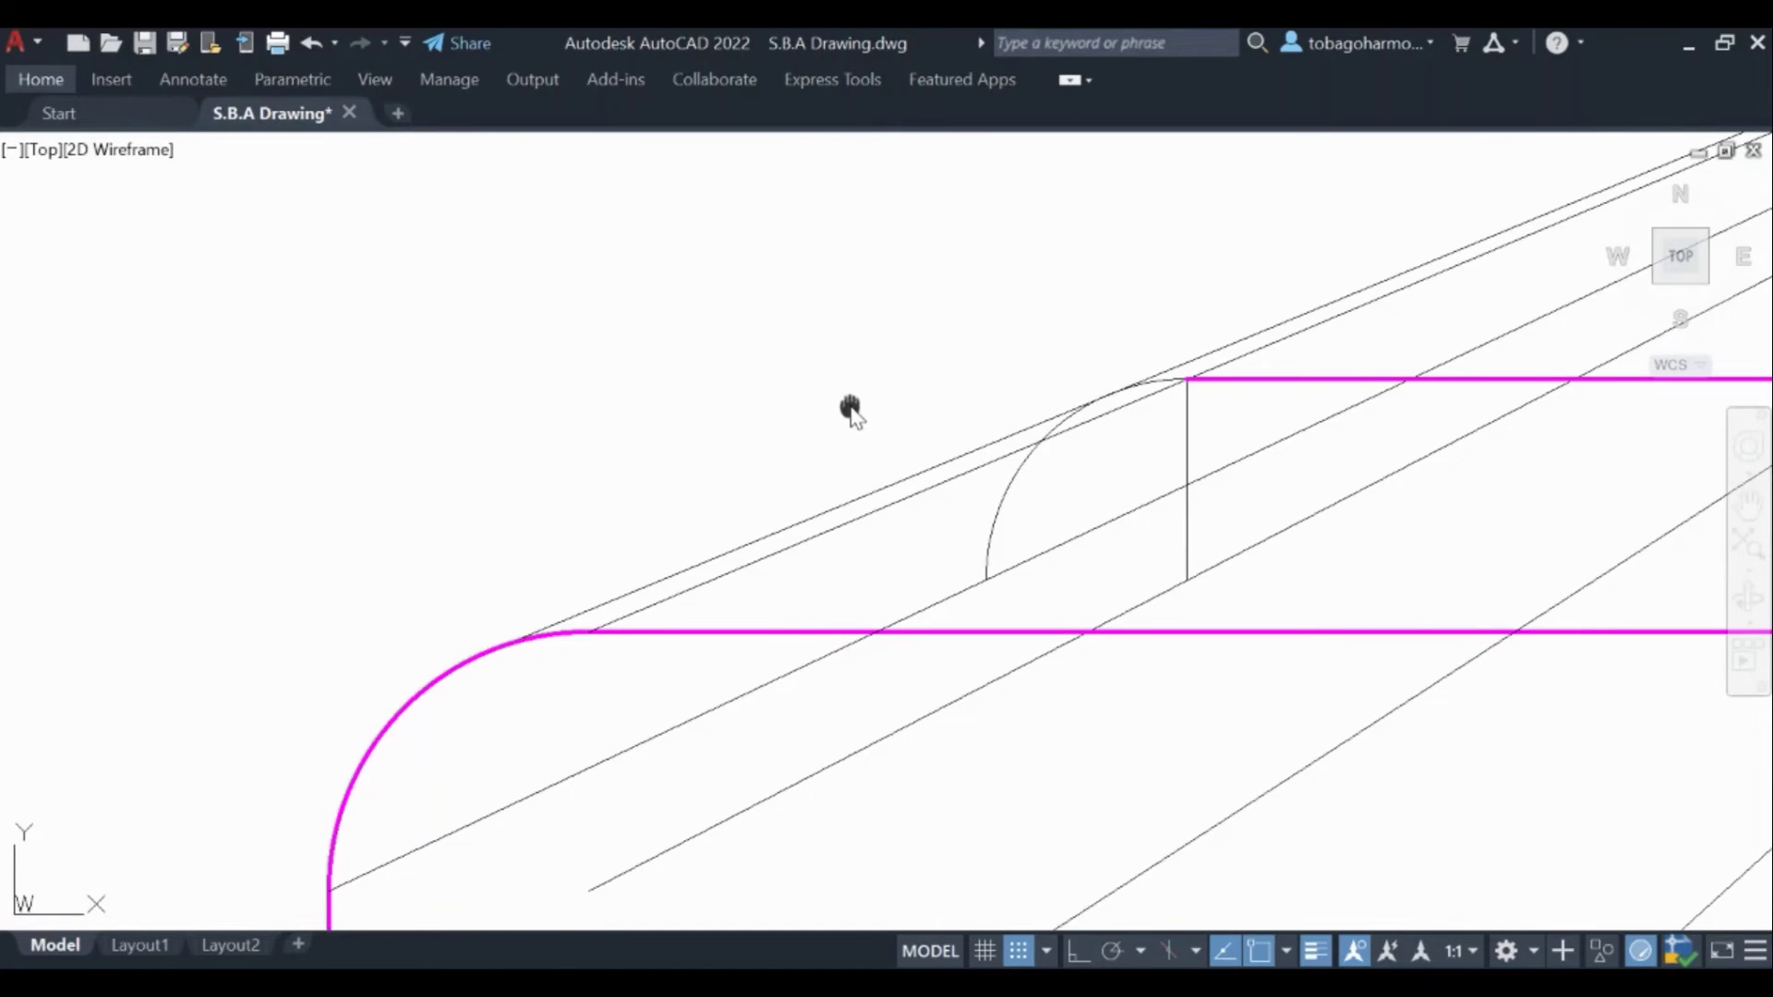
pyautogui.moveTo(849, 411); pyautogui.dragTo(807, 419, button='middle')
pyautogui.scroll(2, 573, 487)
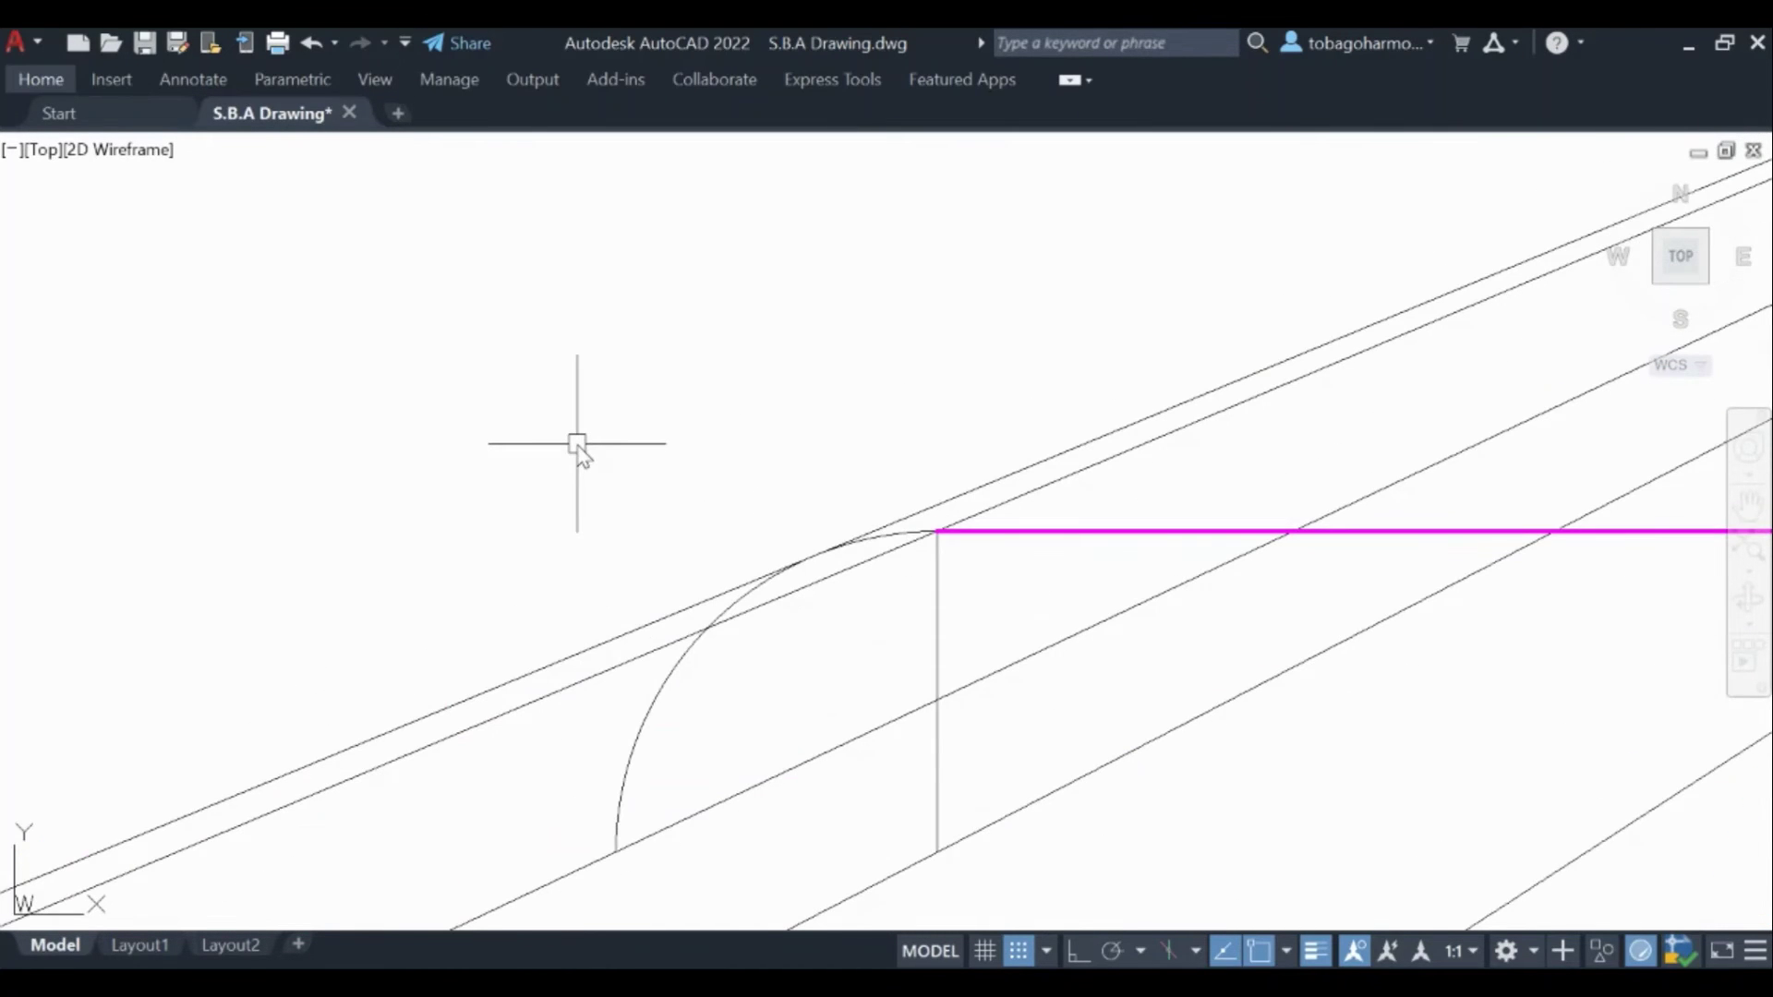
pyautogui.write('arc')
pyautogui.press('Return')
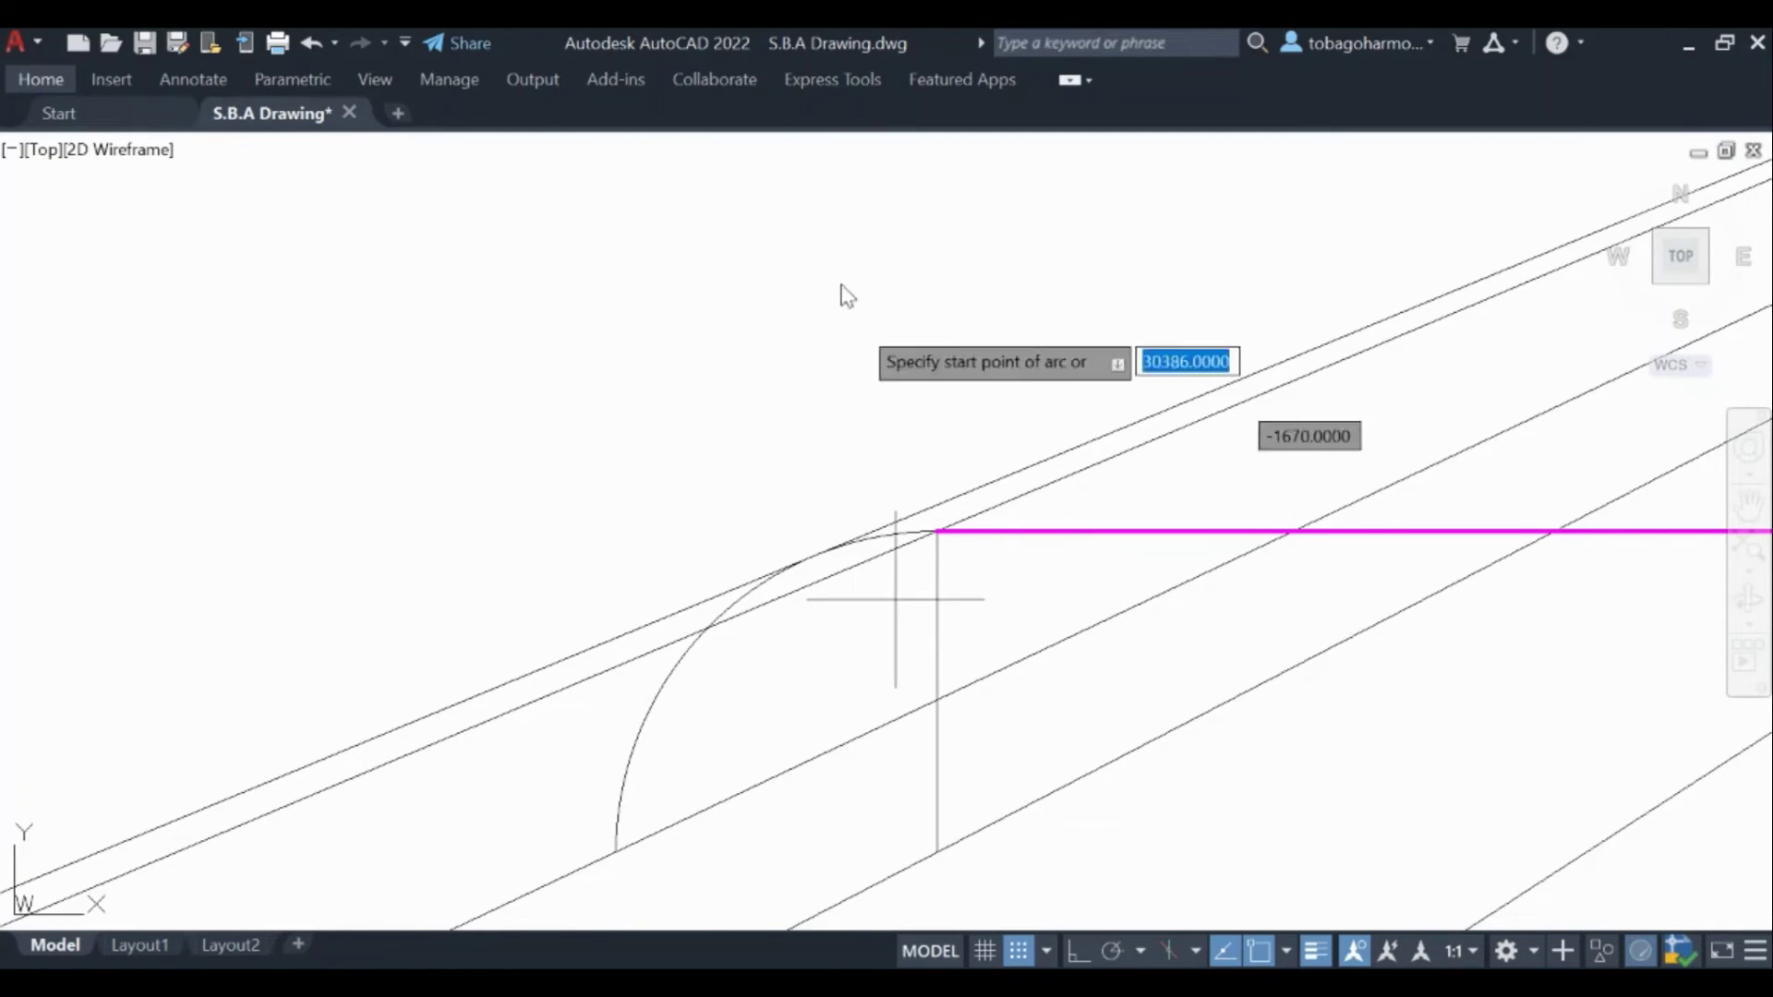
pyautogui.press('Escape')
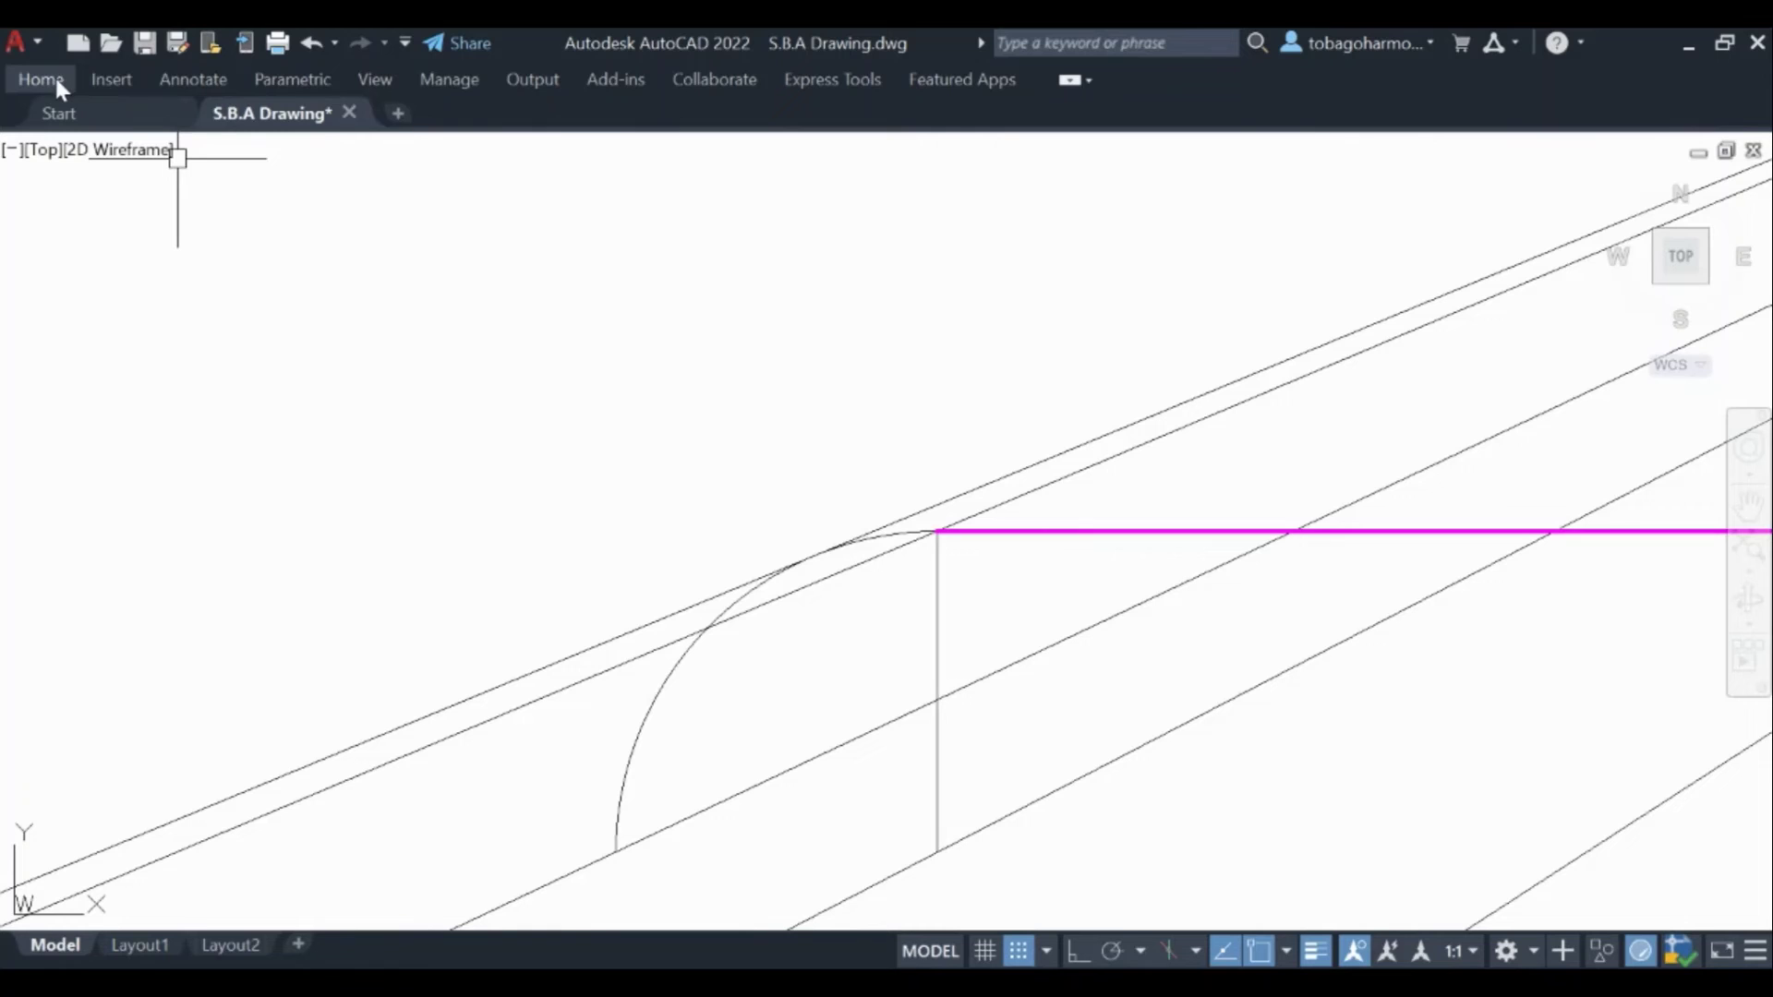
# Step: Make Layer8 the current layer from the Home ribbon's Layers list
pyautogui.click(56, 81)
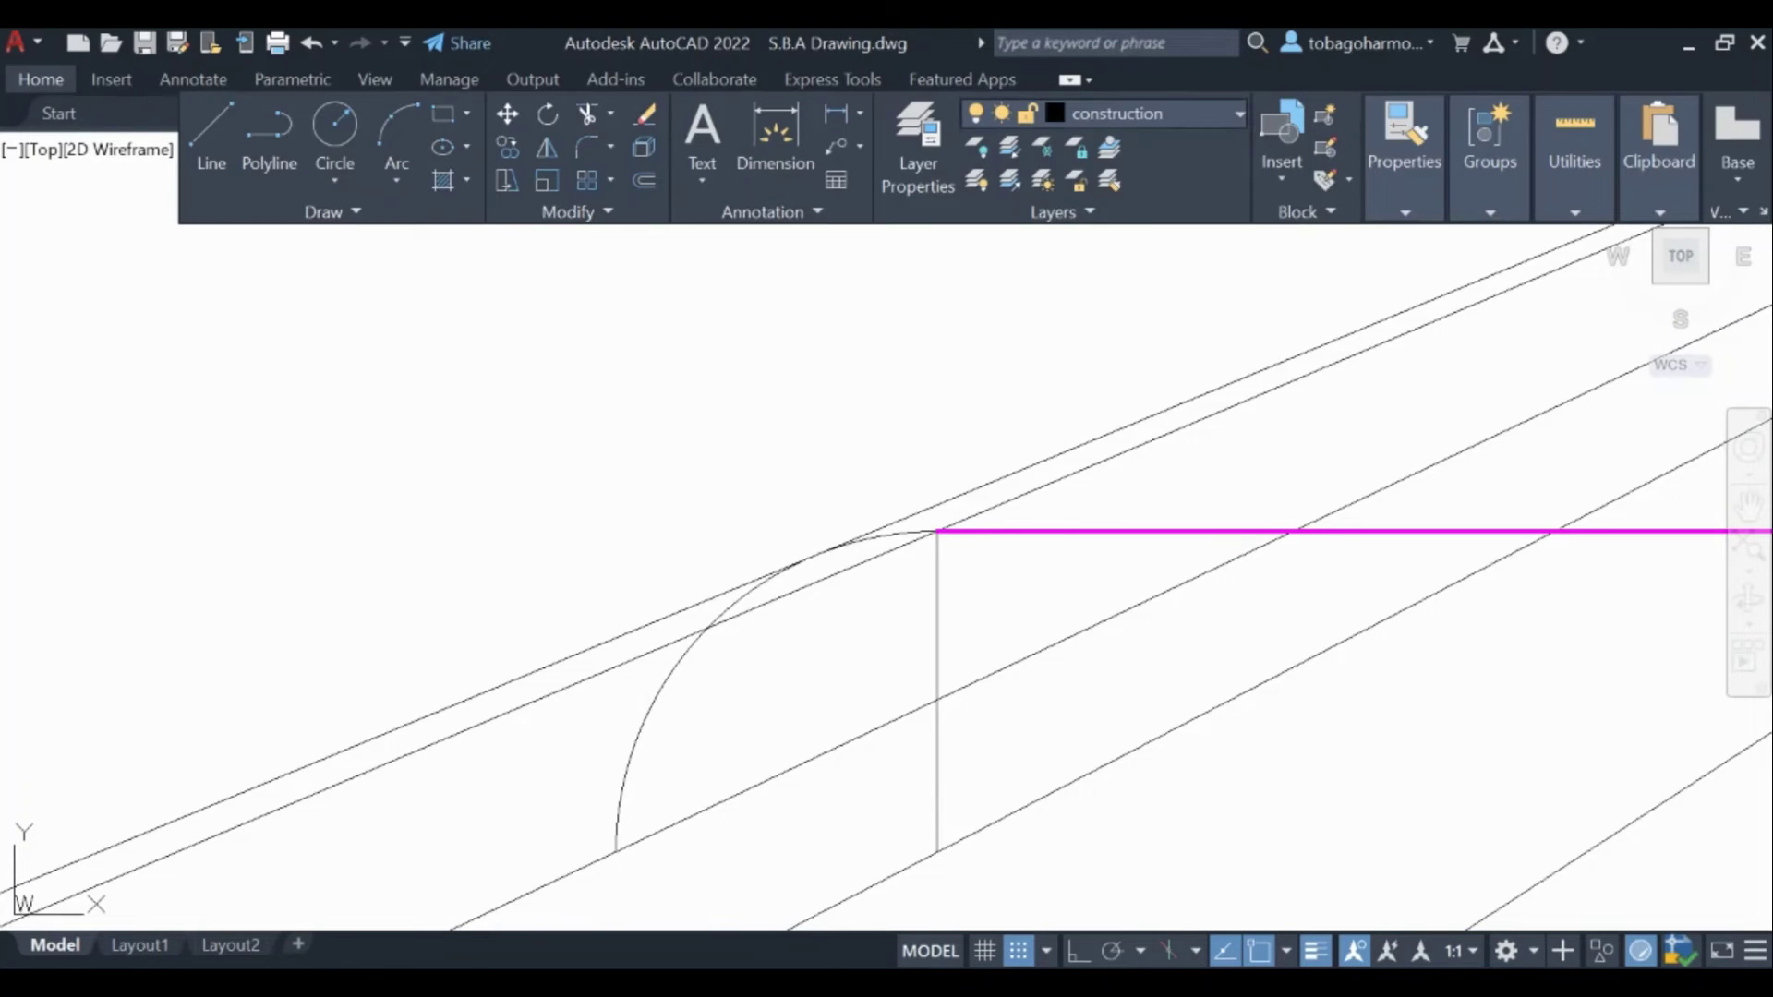
pyautogui.click(1145, 113)
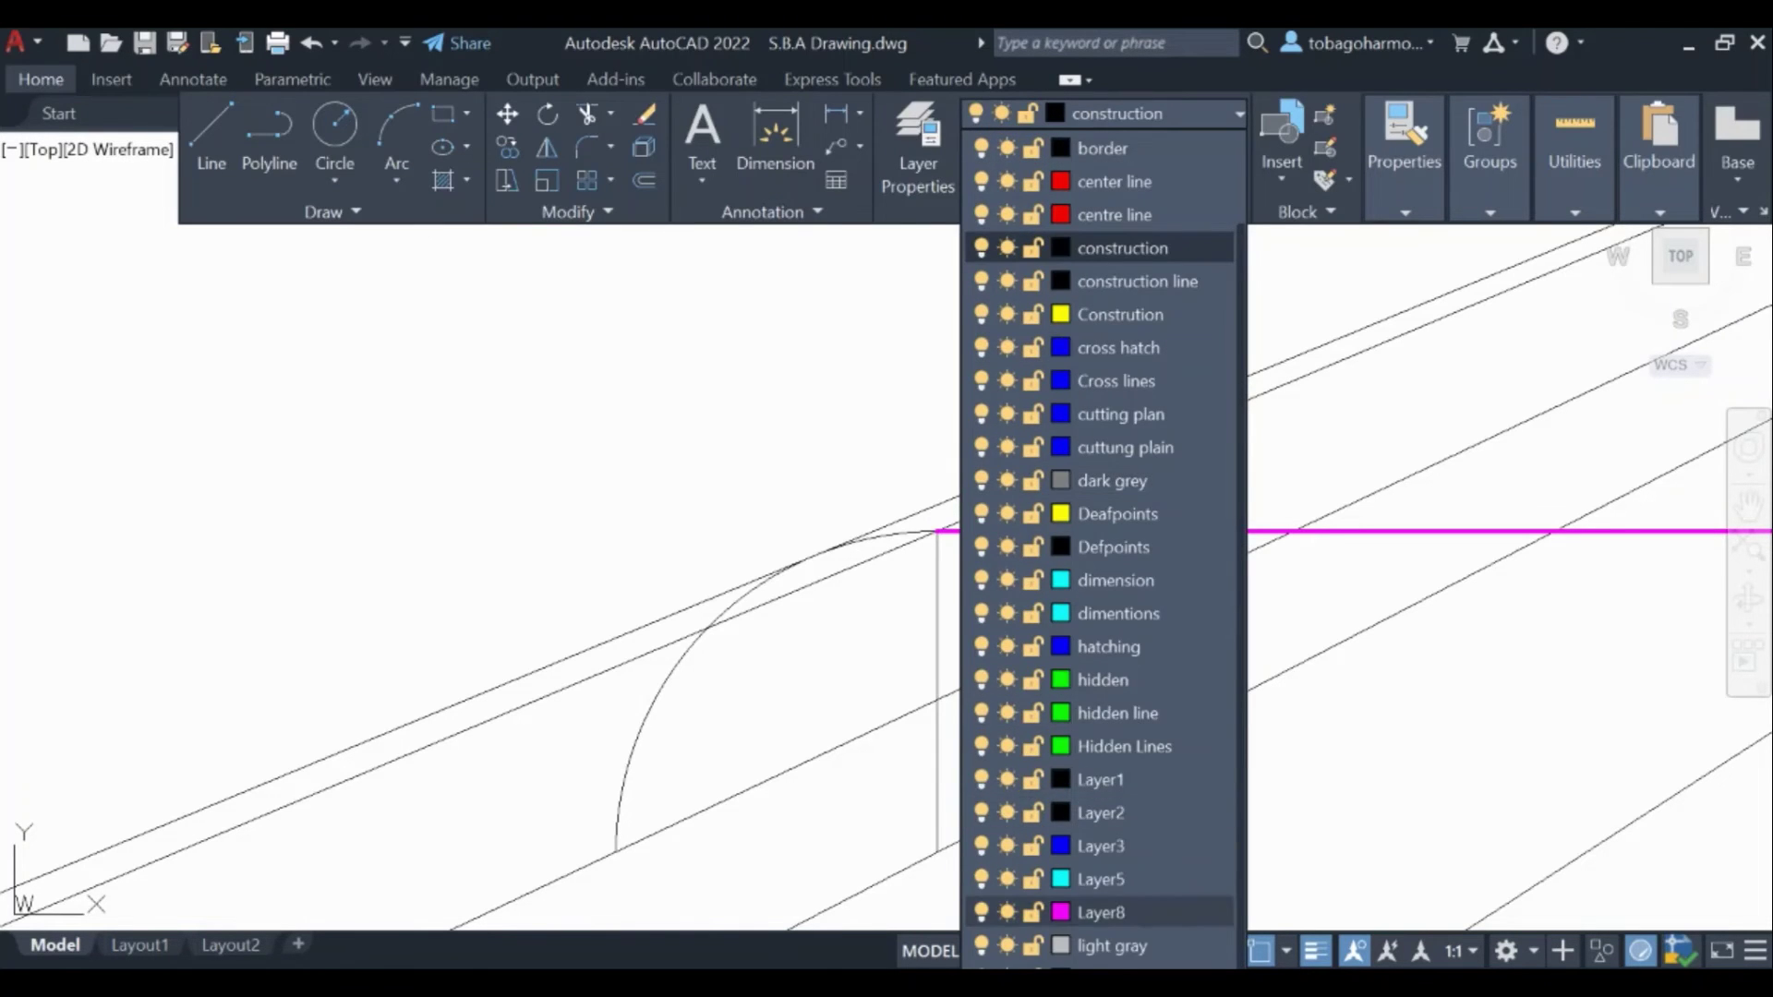
pyautogui.click(1109, 911)
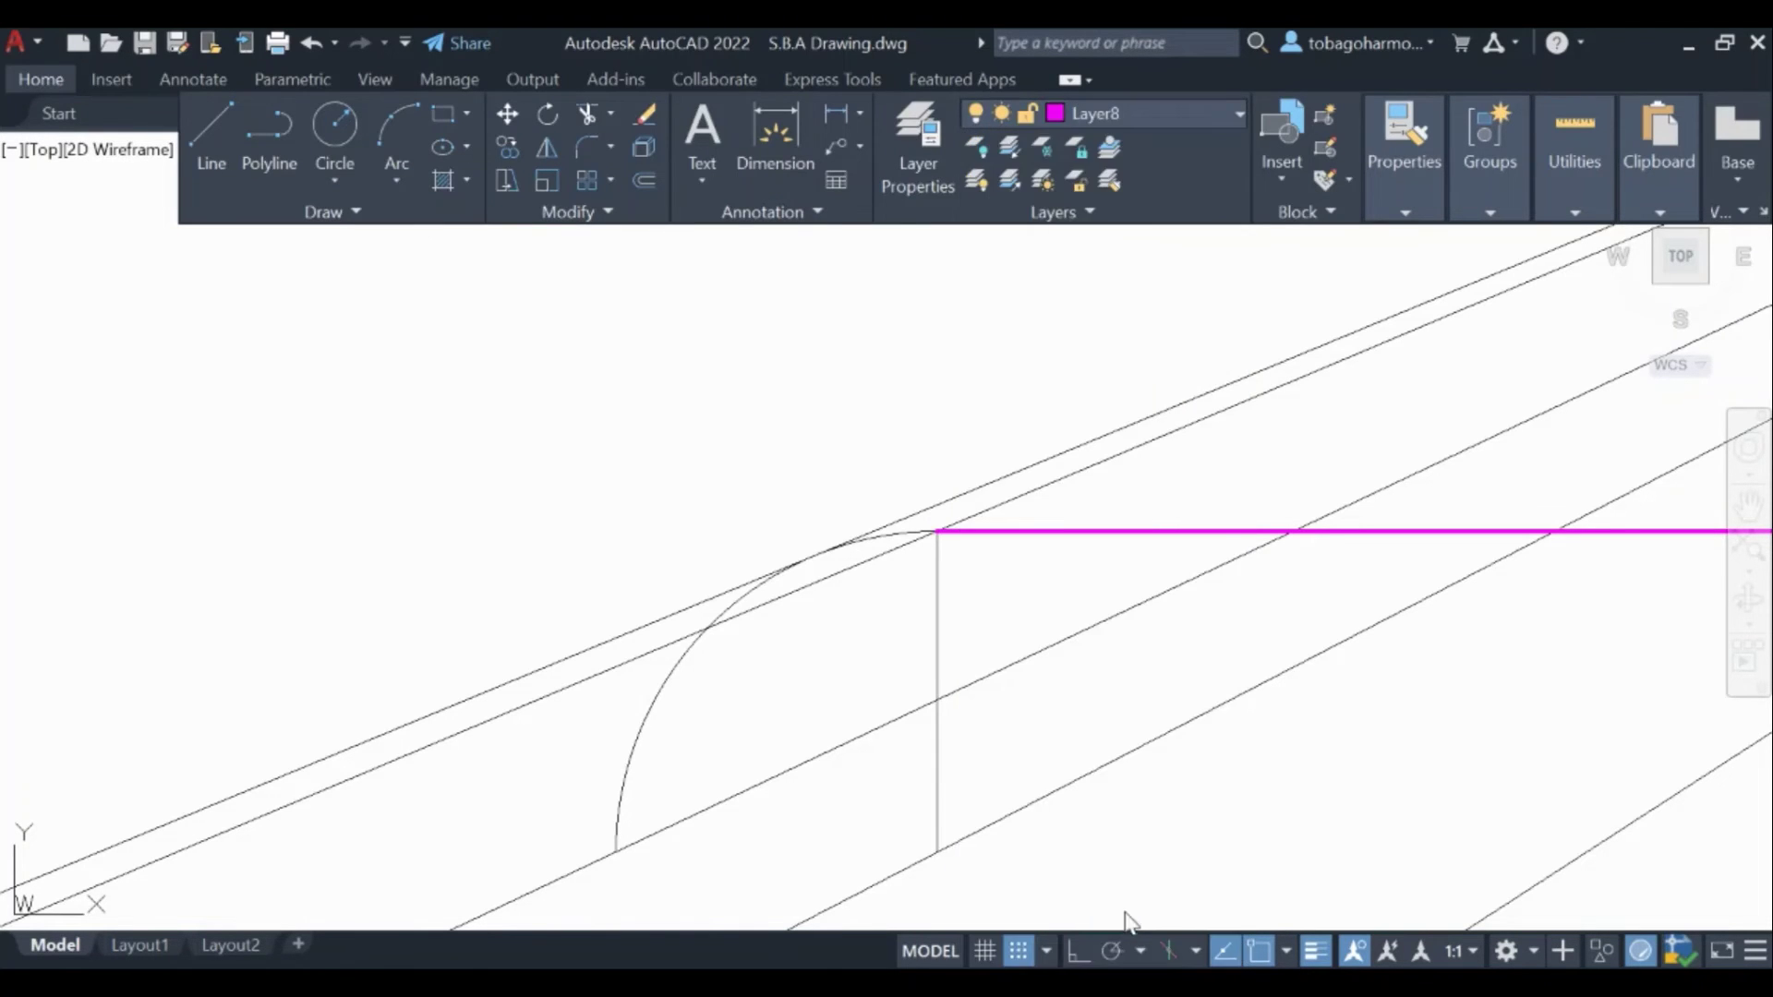
pyautogui.click(646, 428)
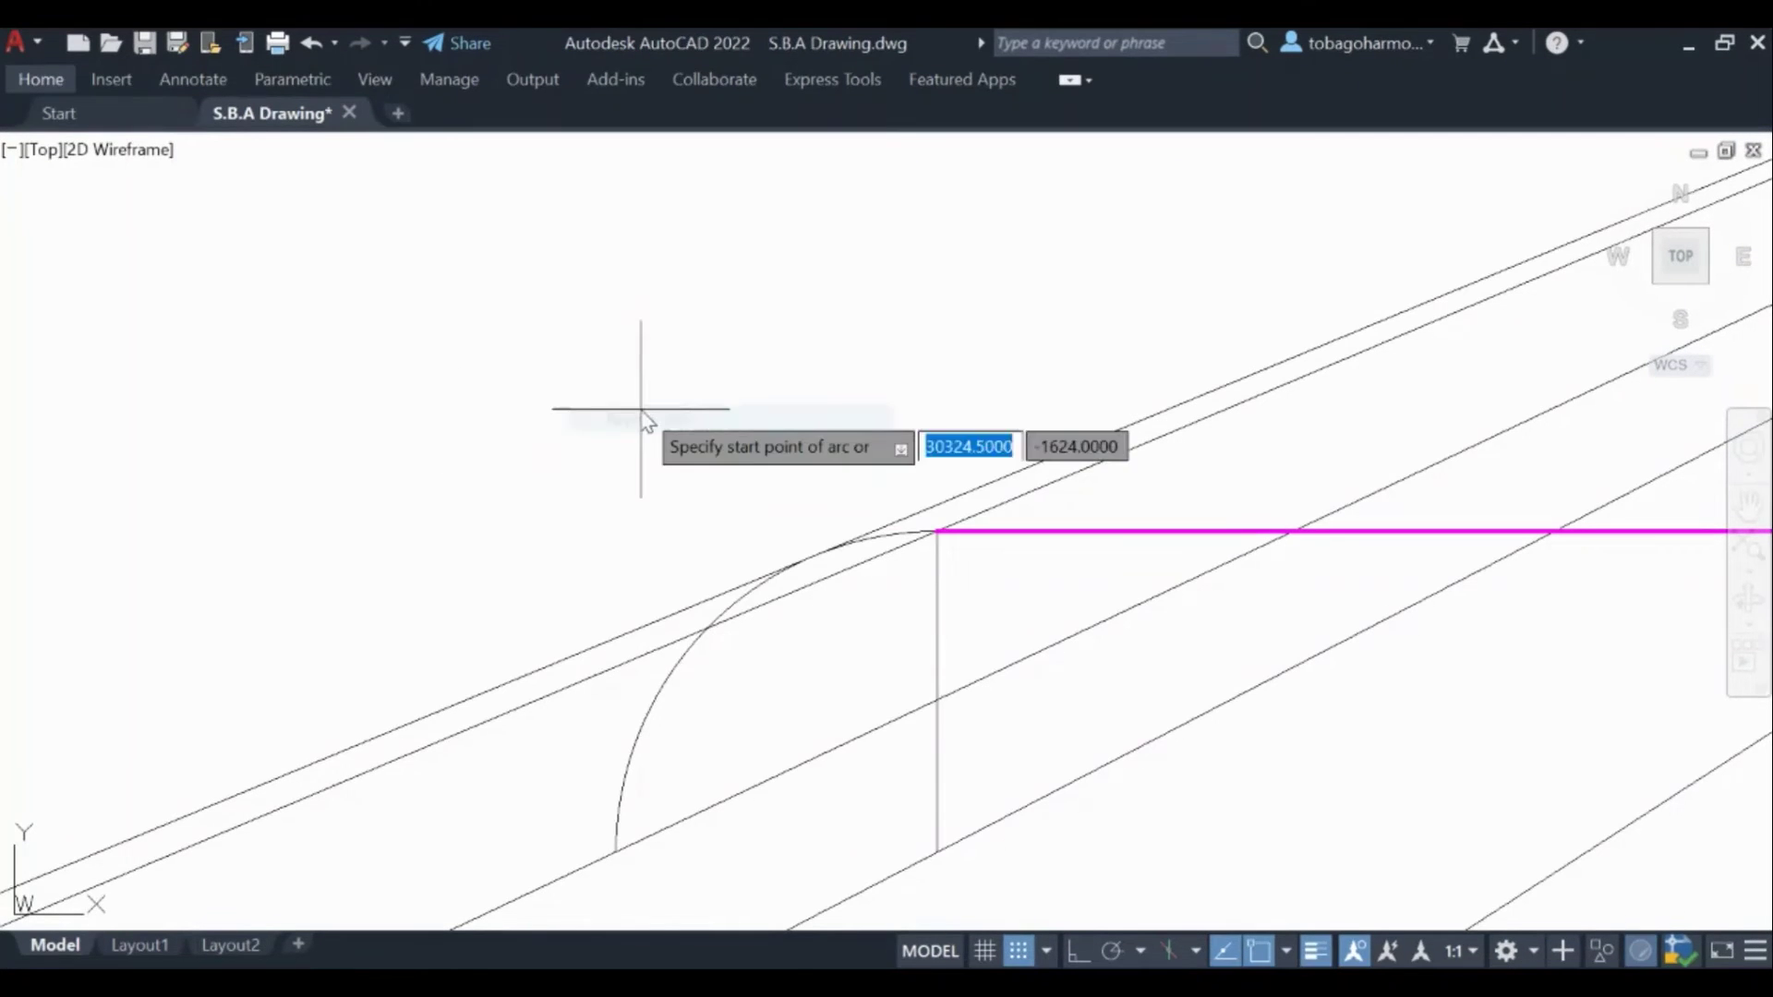
# Step: Draw an arc centred at the vertical line's bottom, from its top to the tangent point
pyautogui.write('c')
pyautogui.press('Return')
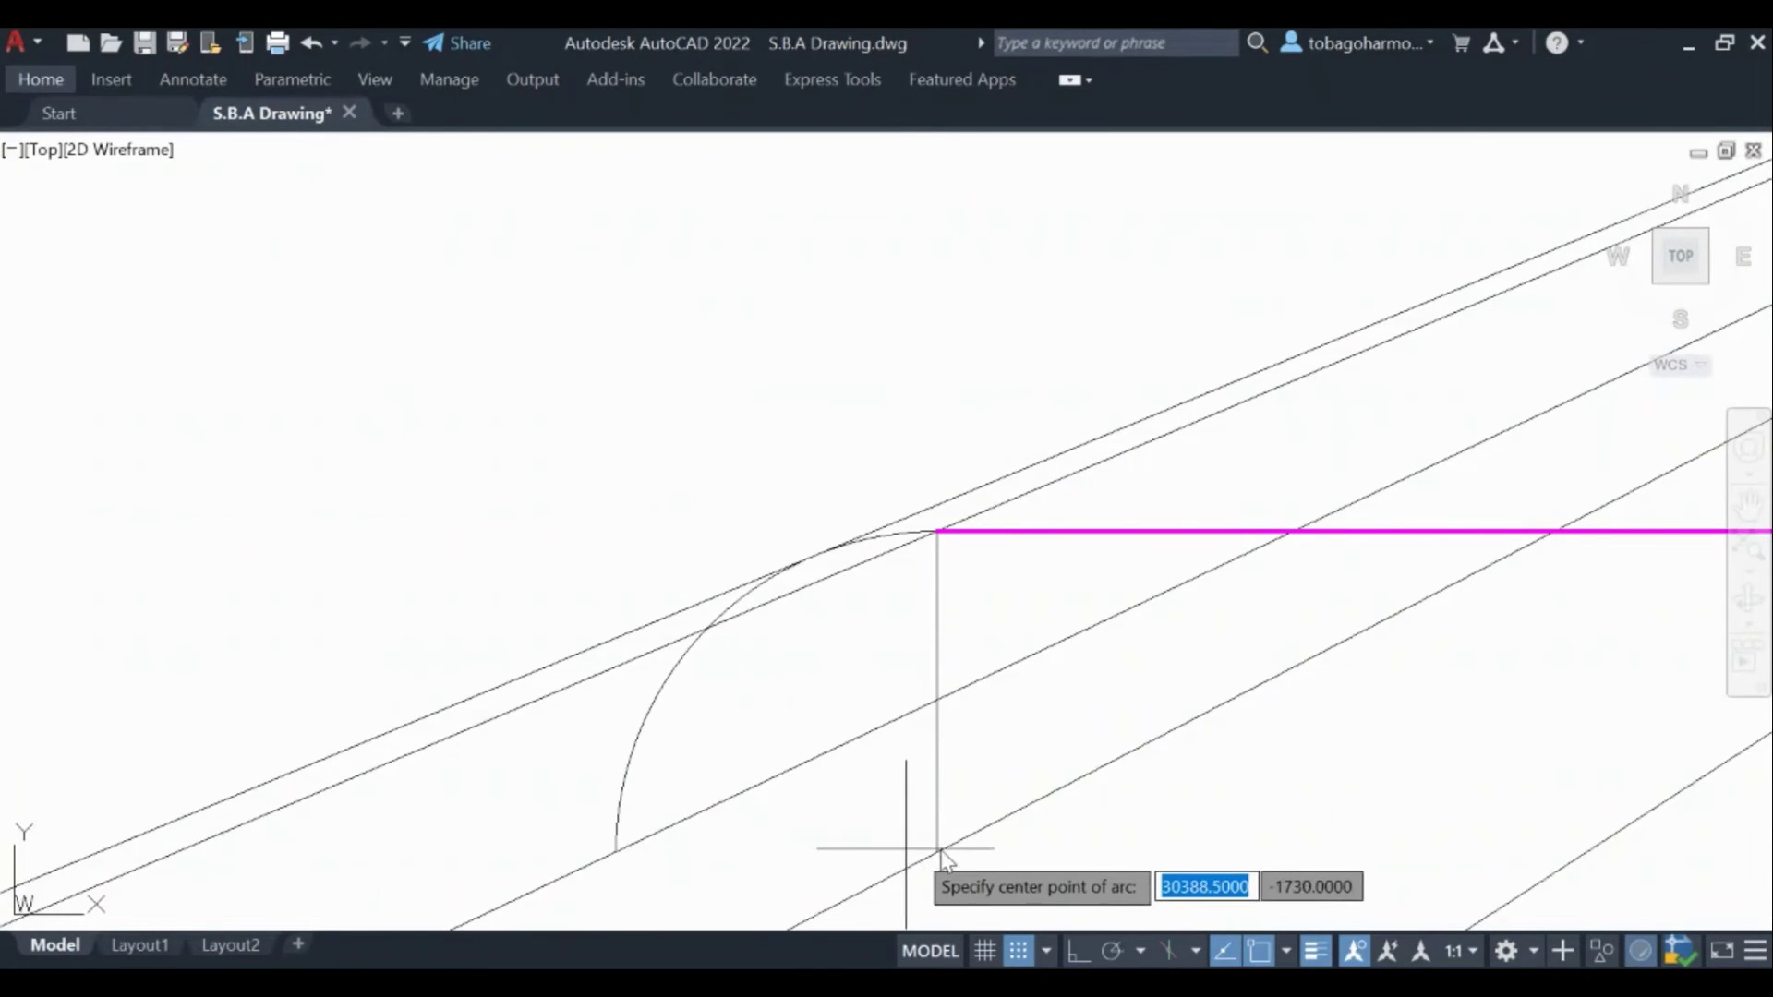
pyautogui.click(938, 850)
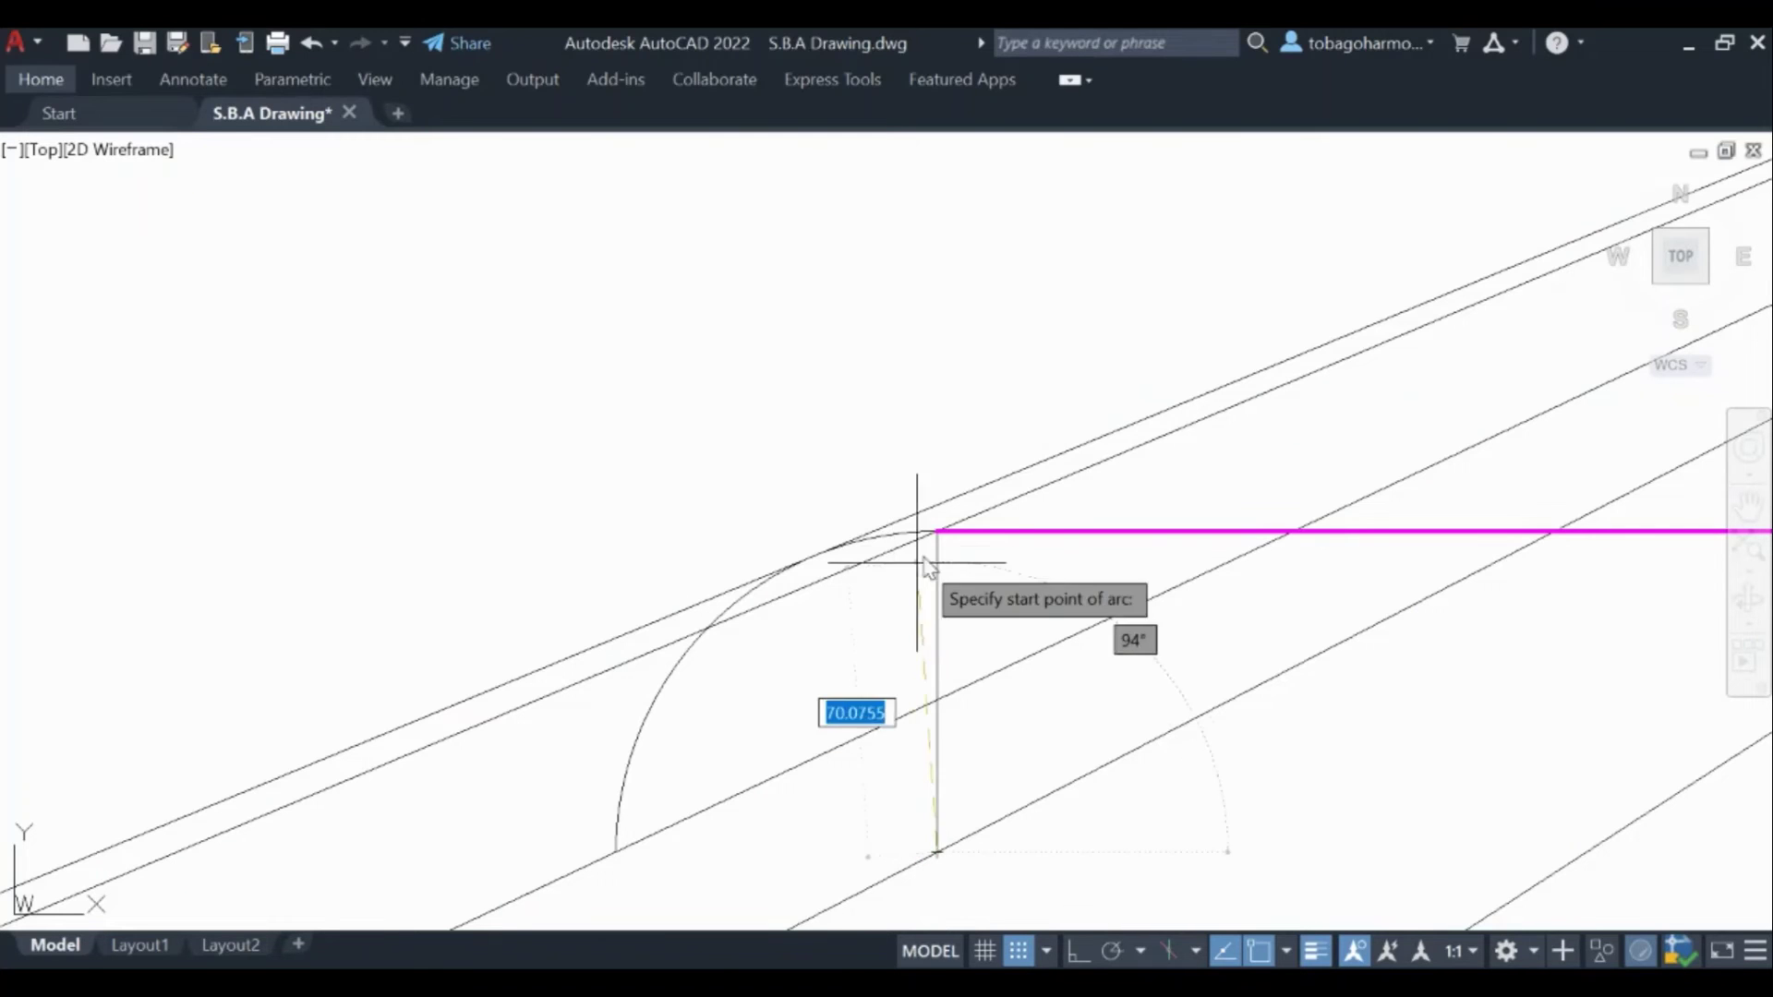
pyautogui.click(938, 531)
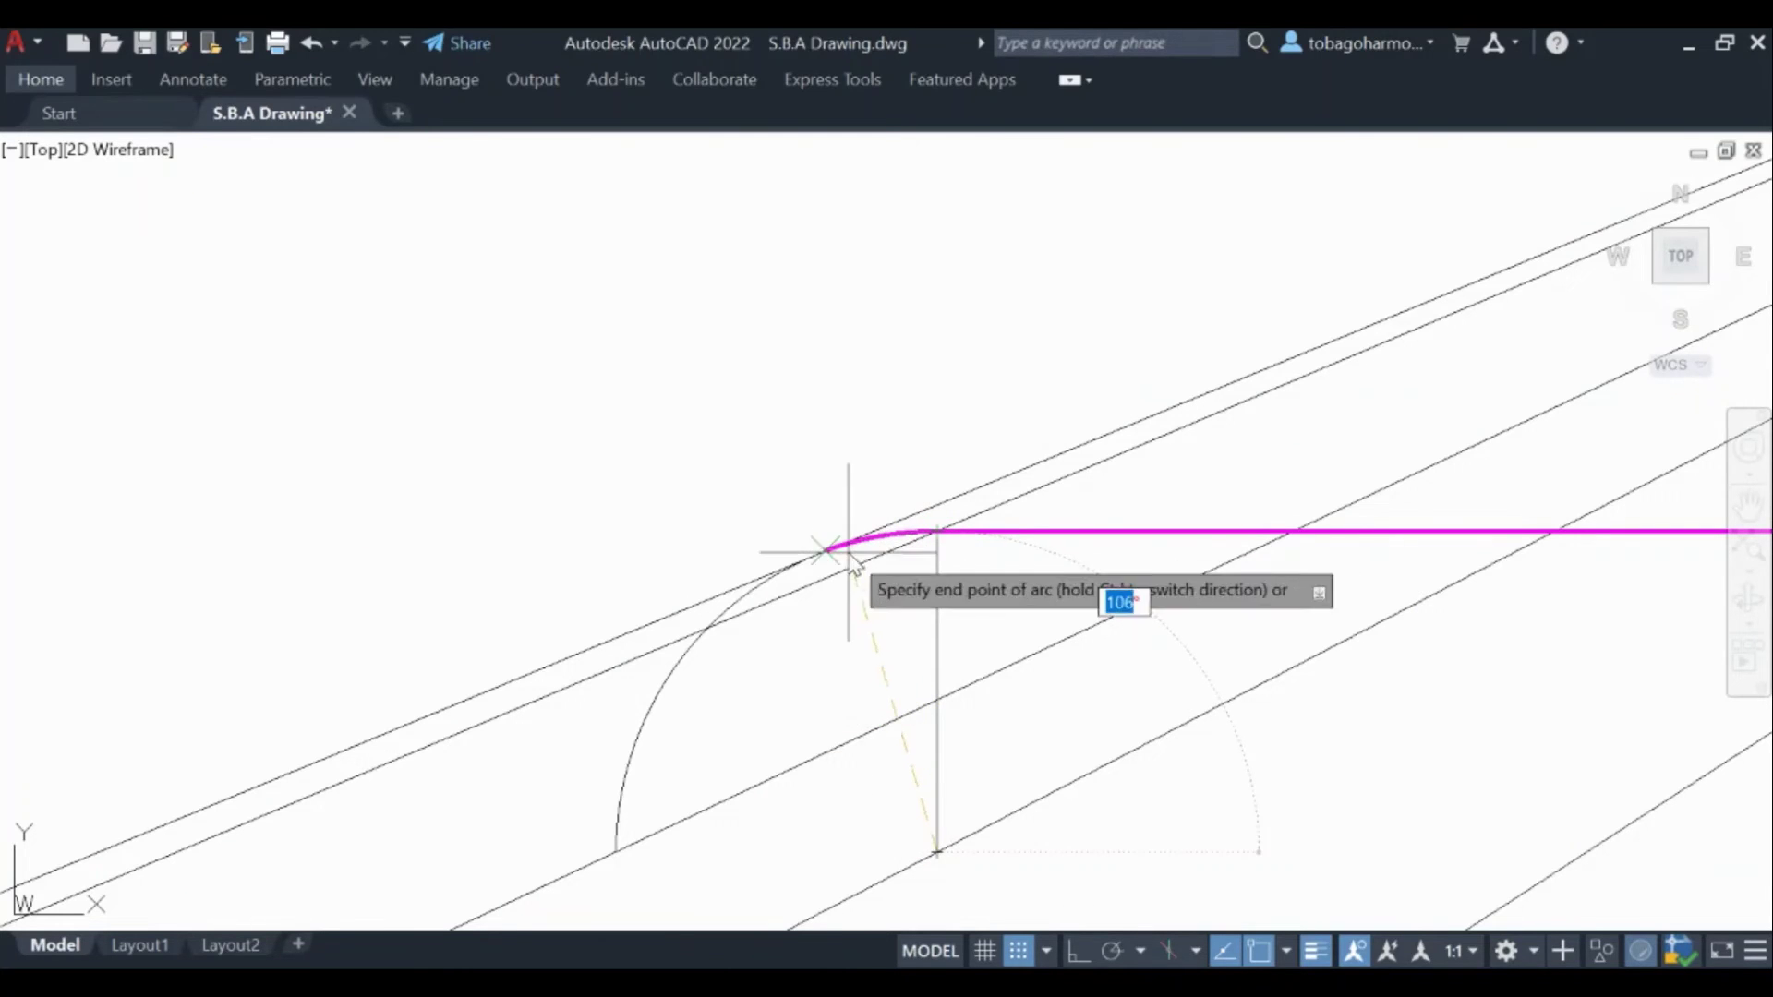
pyautogui.click(826, 550)
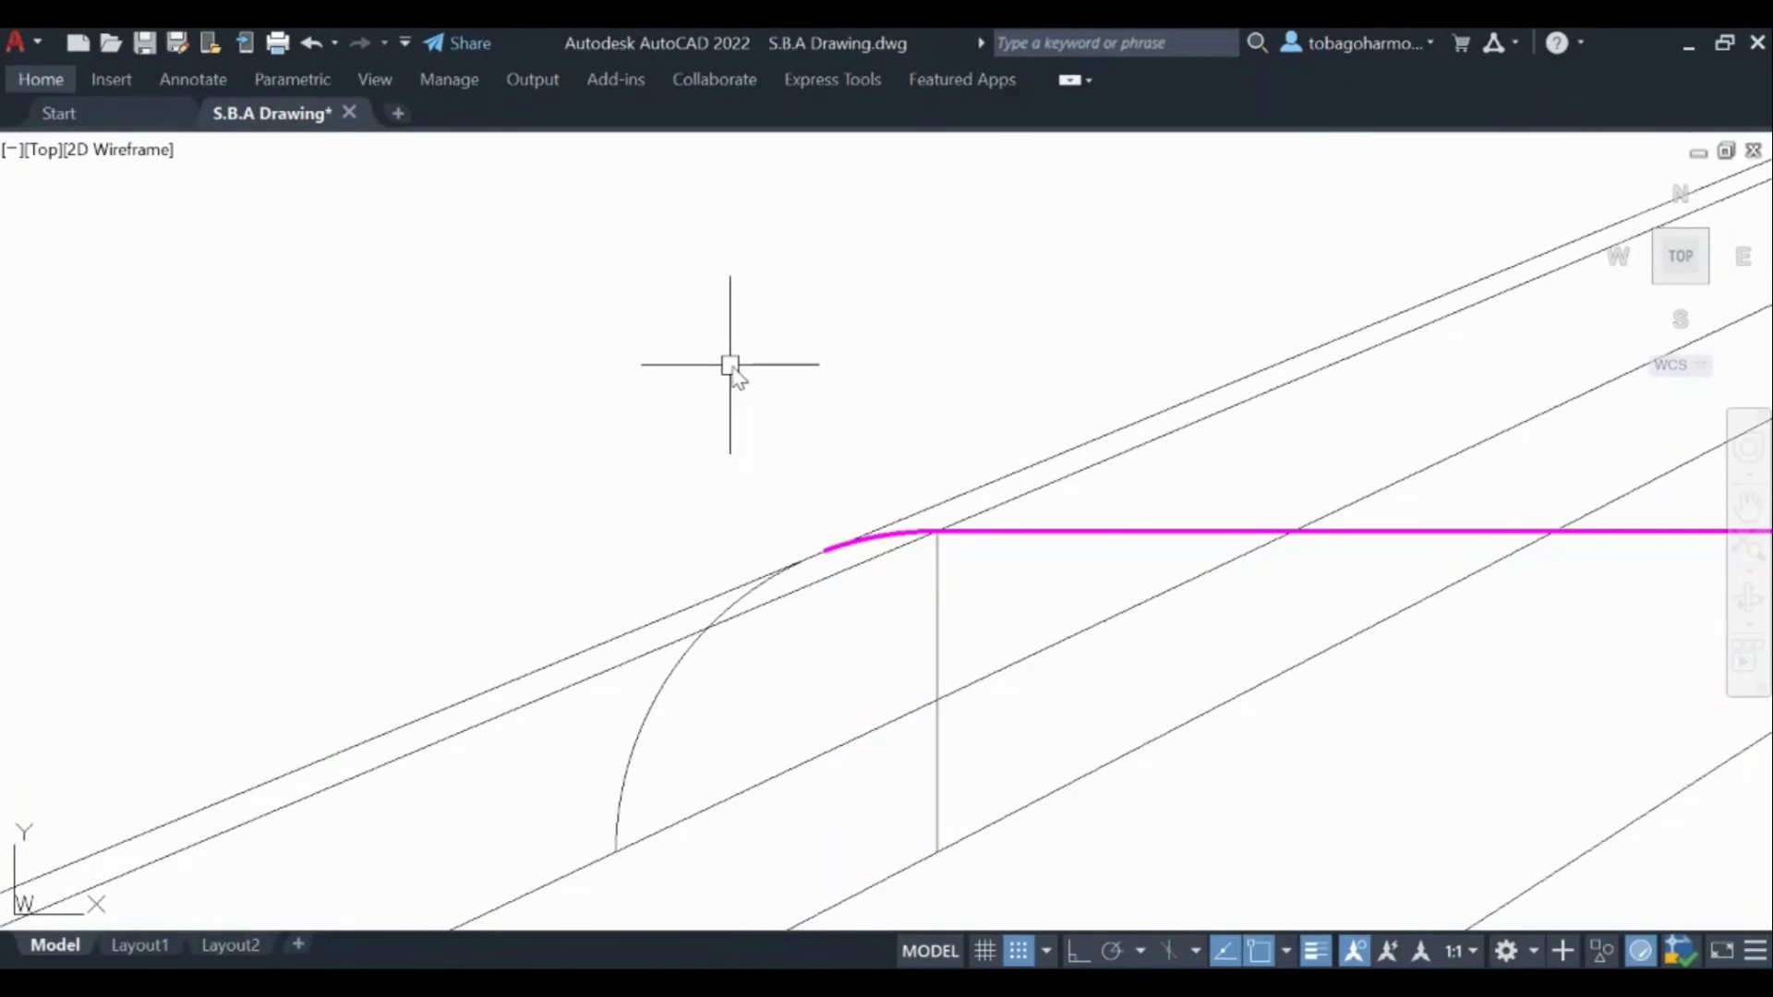
pyautogui.scroll(-2, 730, 365)
# Step: Draw a line from the magenta arc's end to the front rounded corner
pyautogui.press('Return')
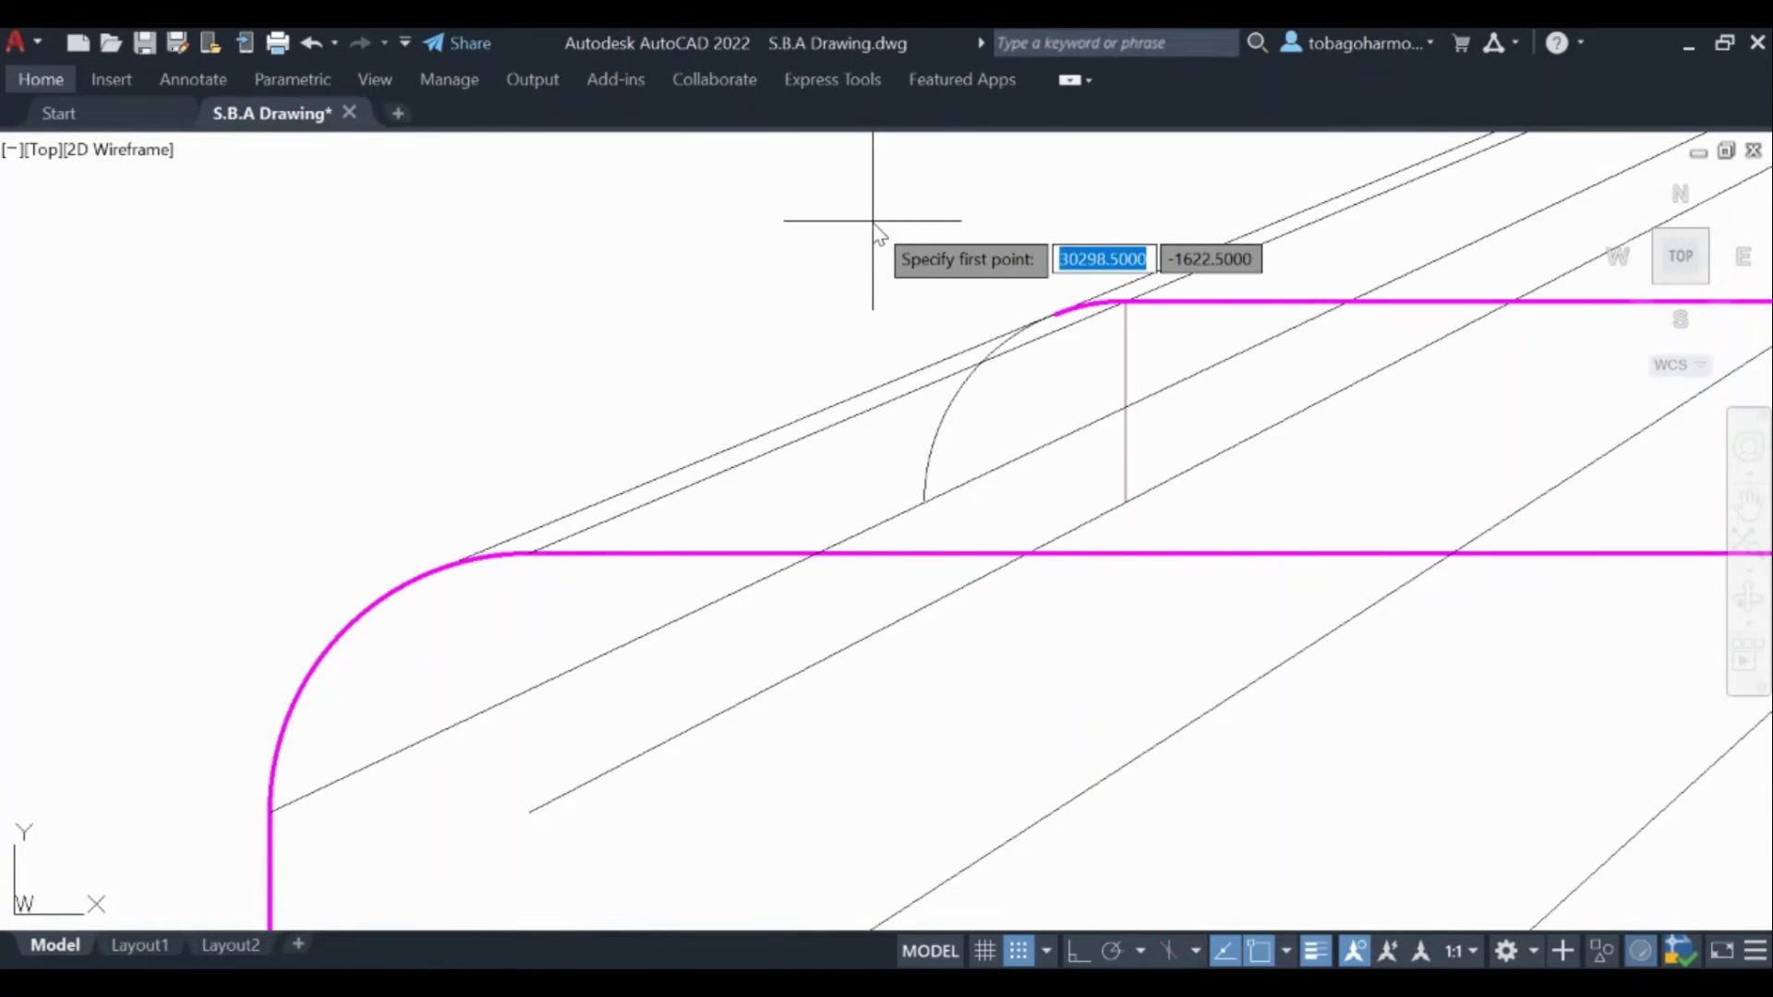
pyautogui.click(1054, 313)
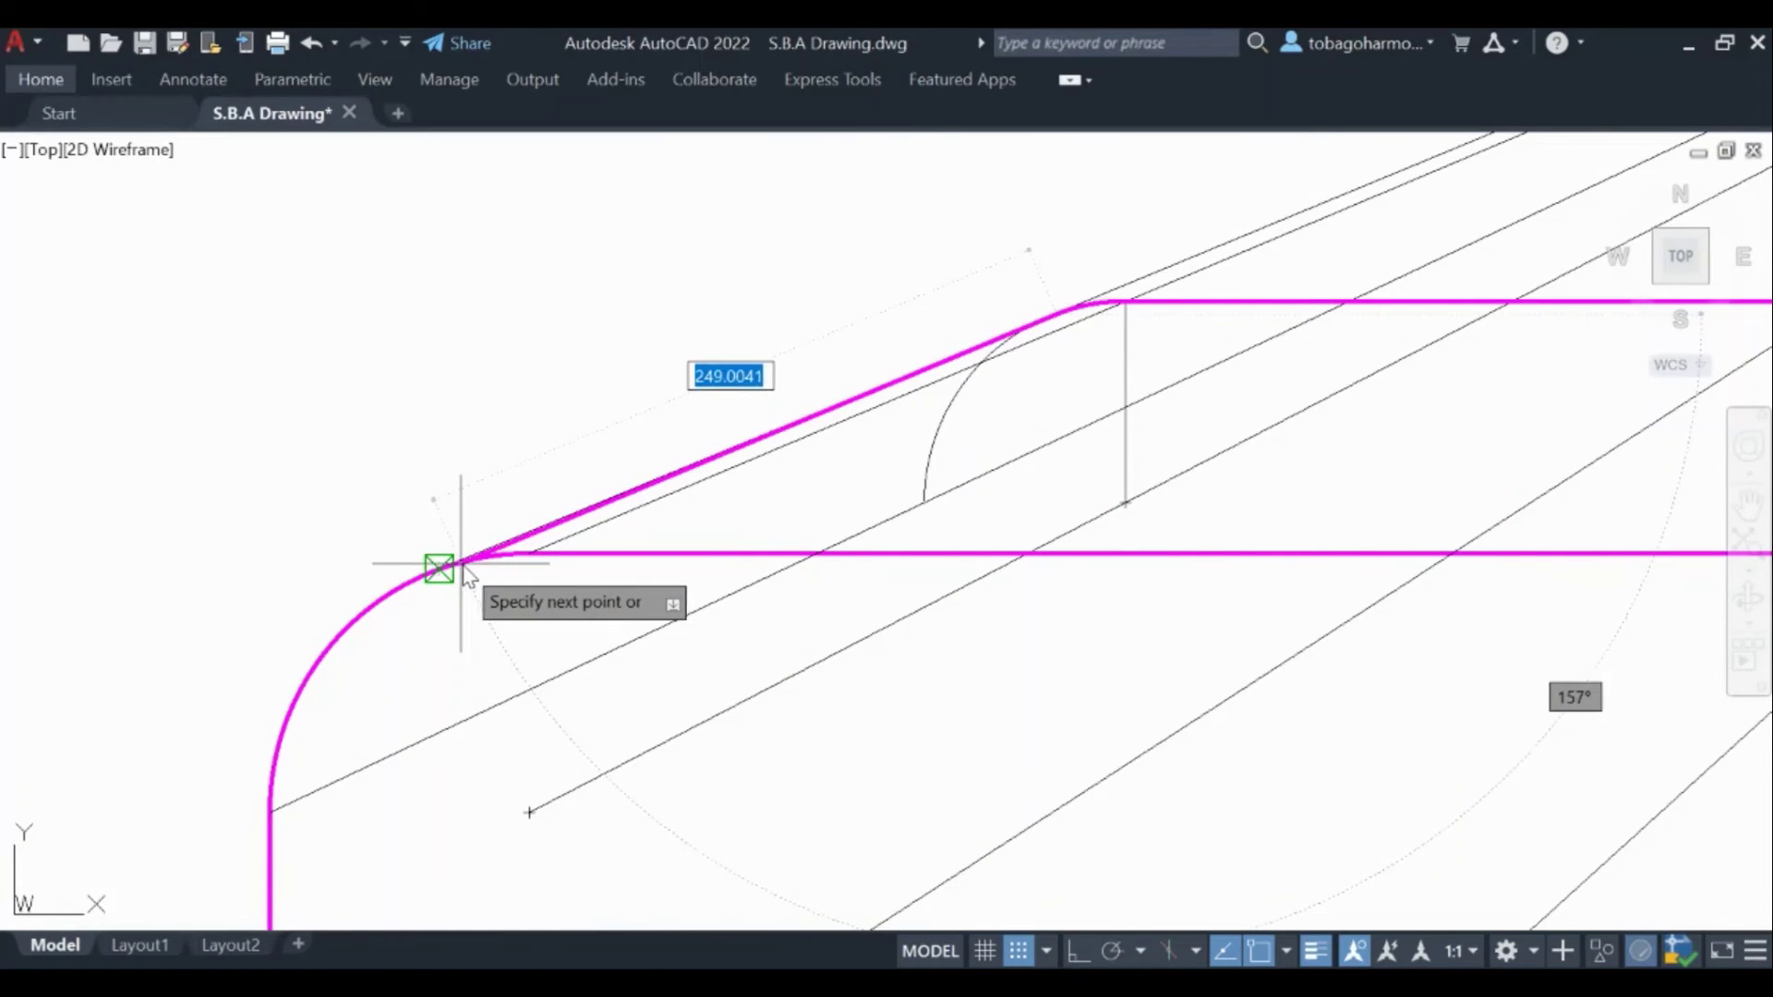
pyautogui.scroll(3, 480, 563)
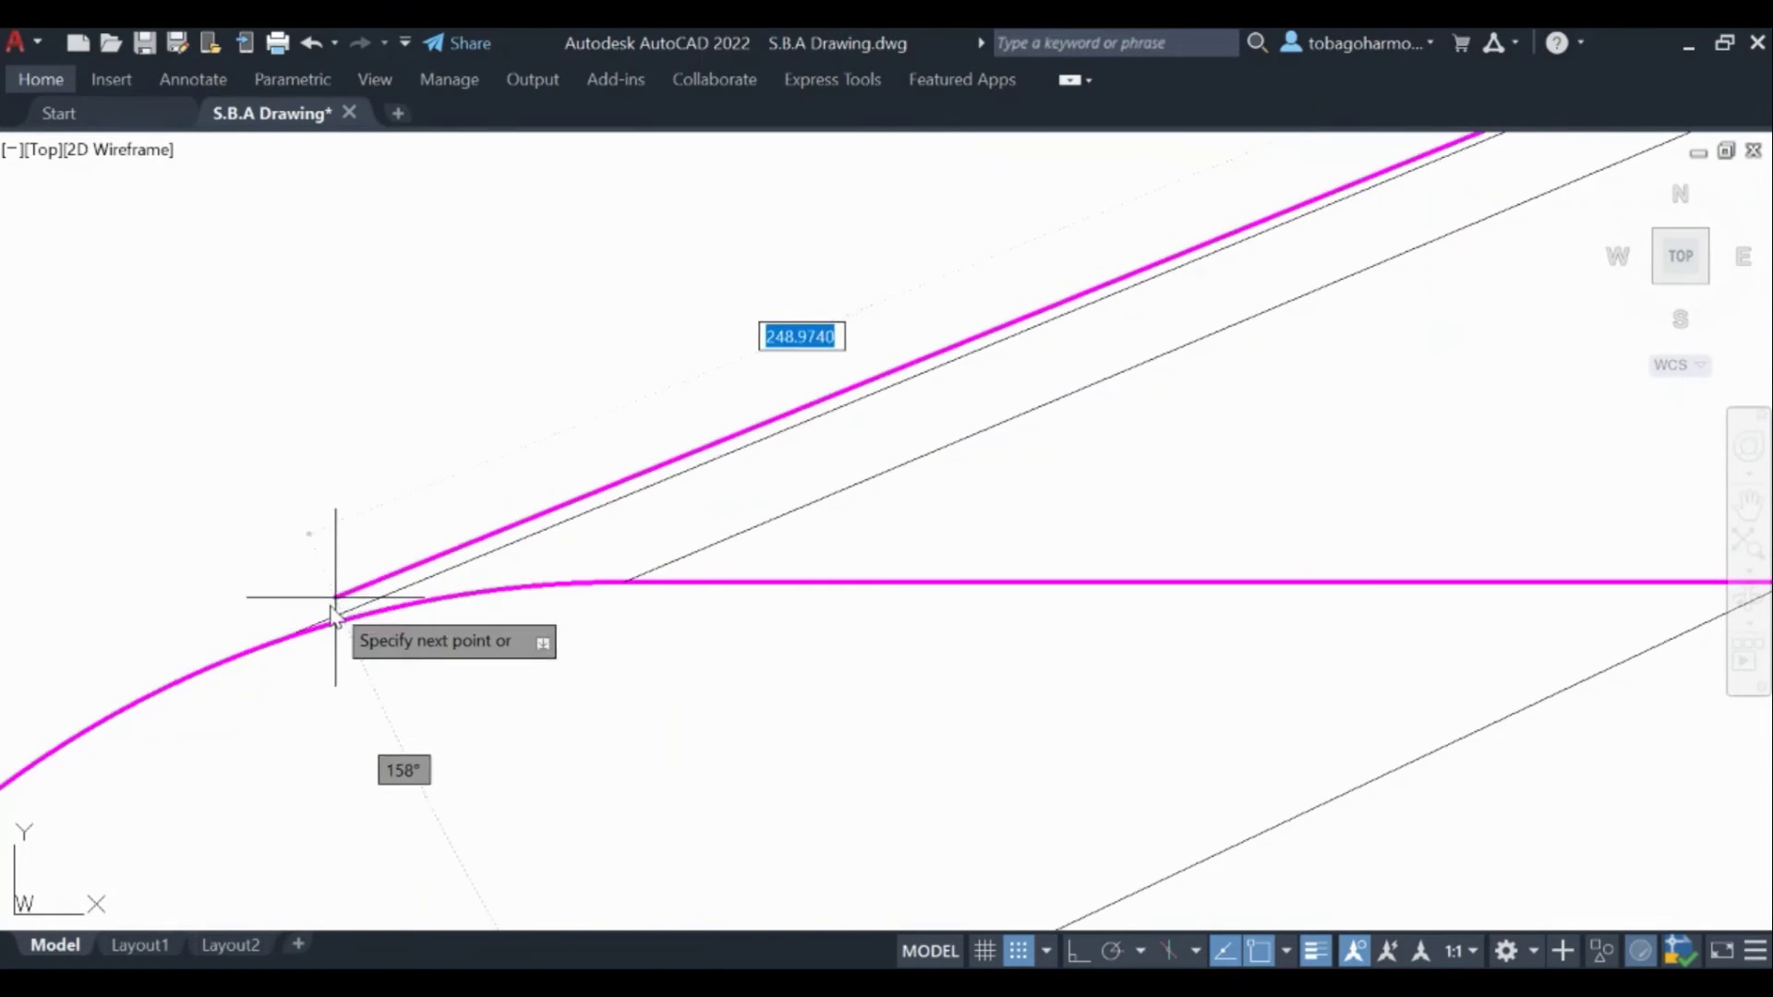
pyautogui.click(297, 628)
pyautogui.press('Escape')
pyautogui.scroll(-2, 358, 342)
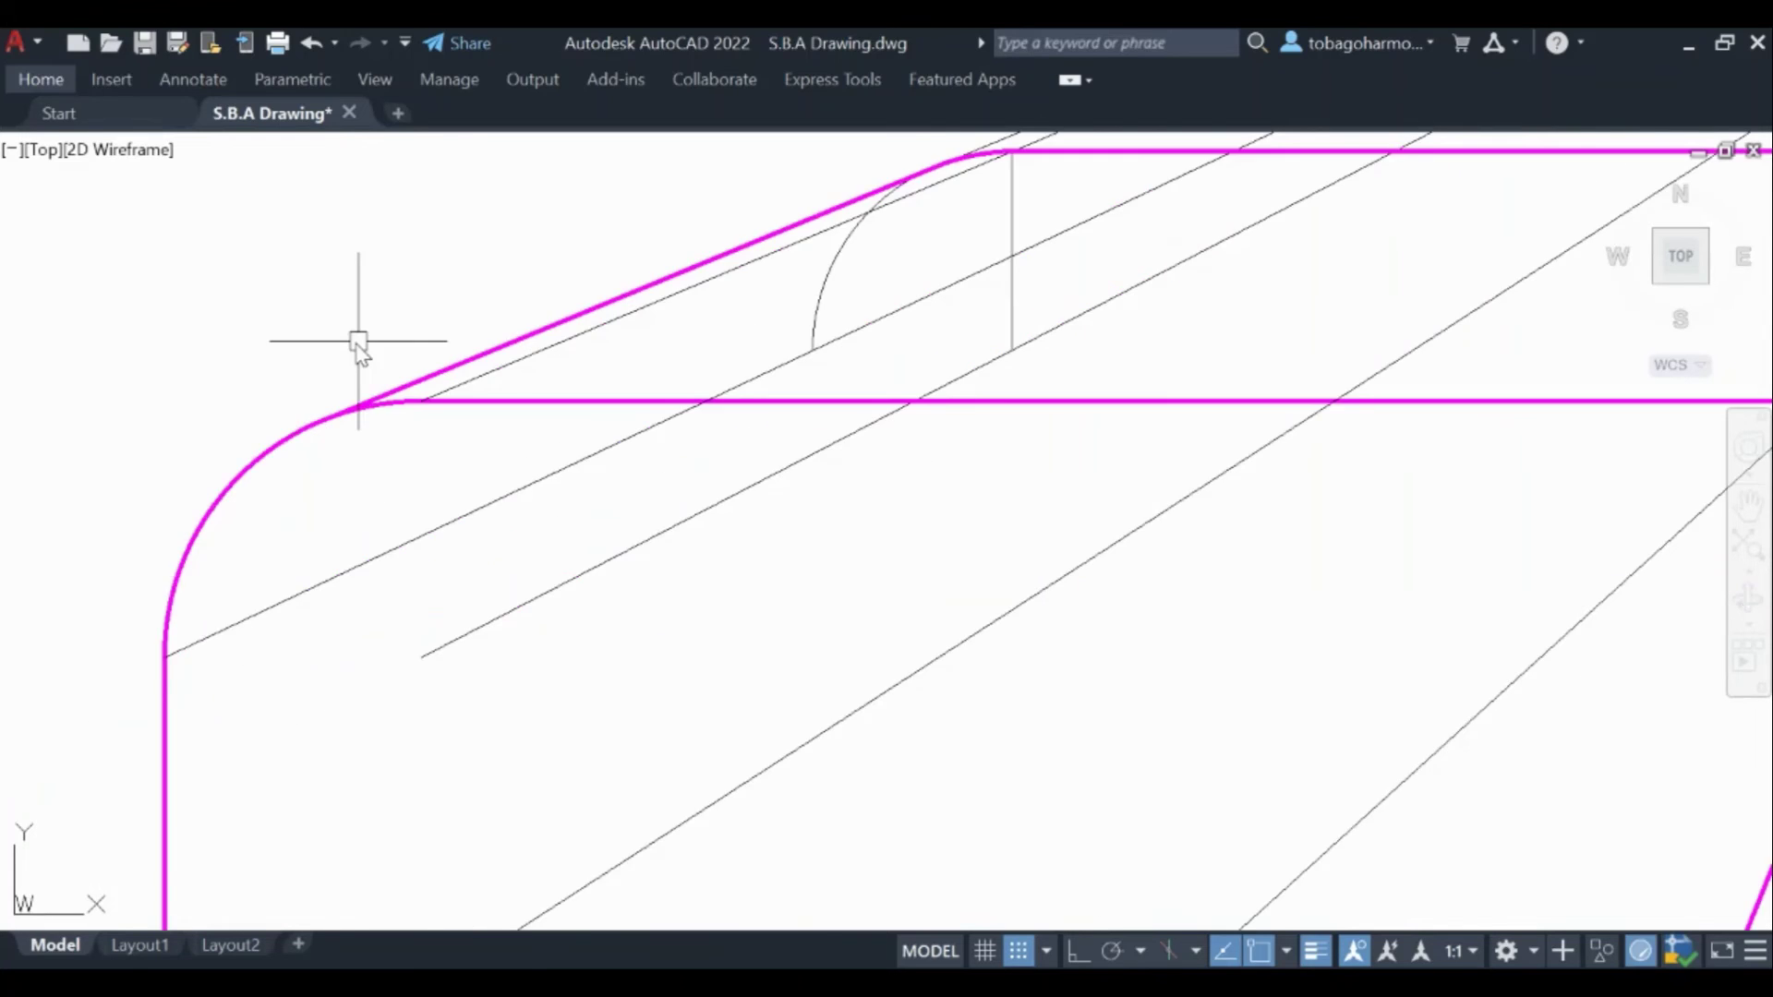
pyautogui.scroll(-3, 359, 342)
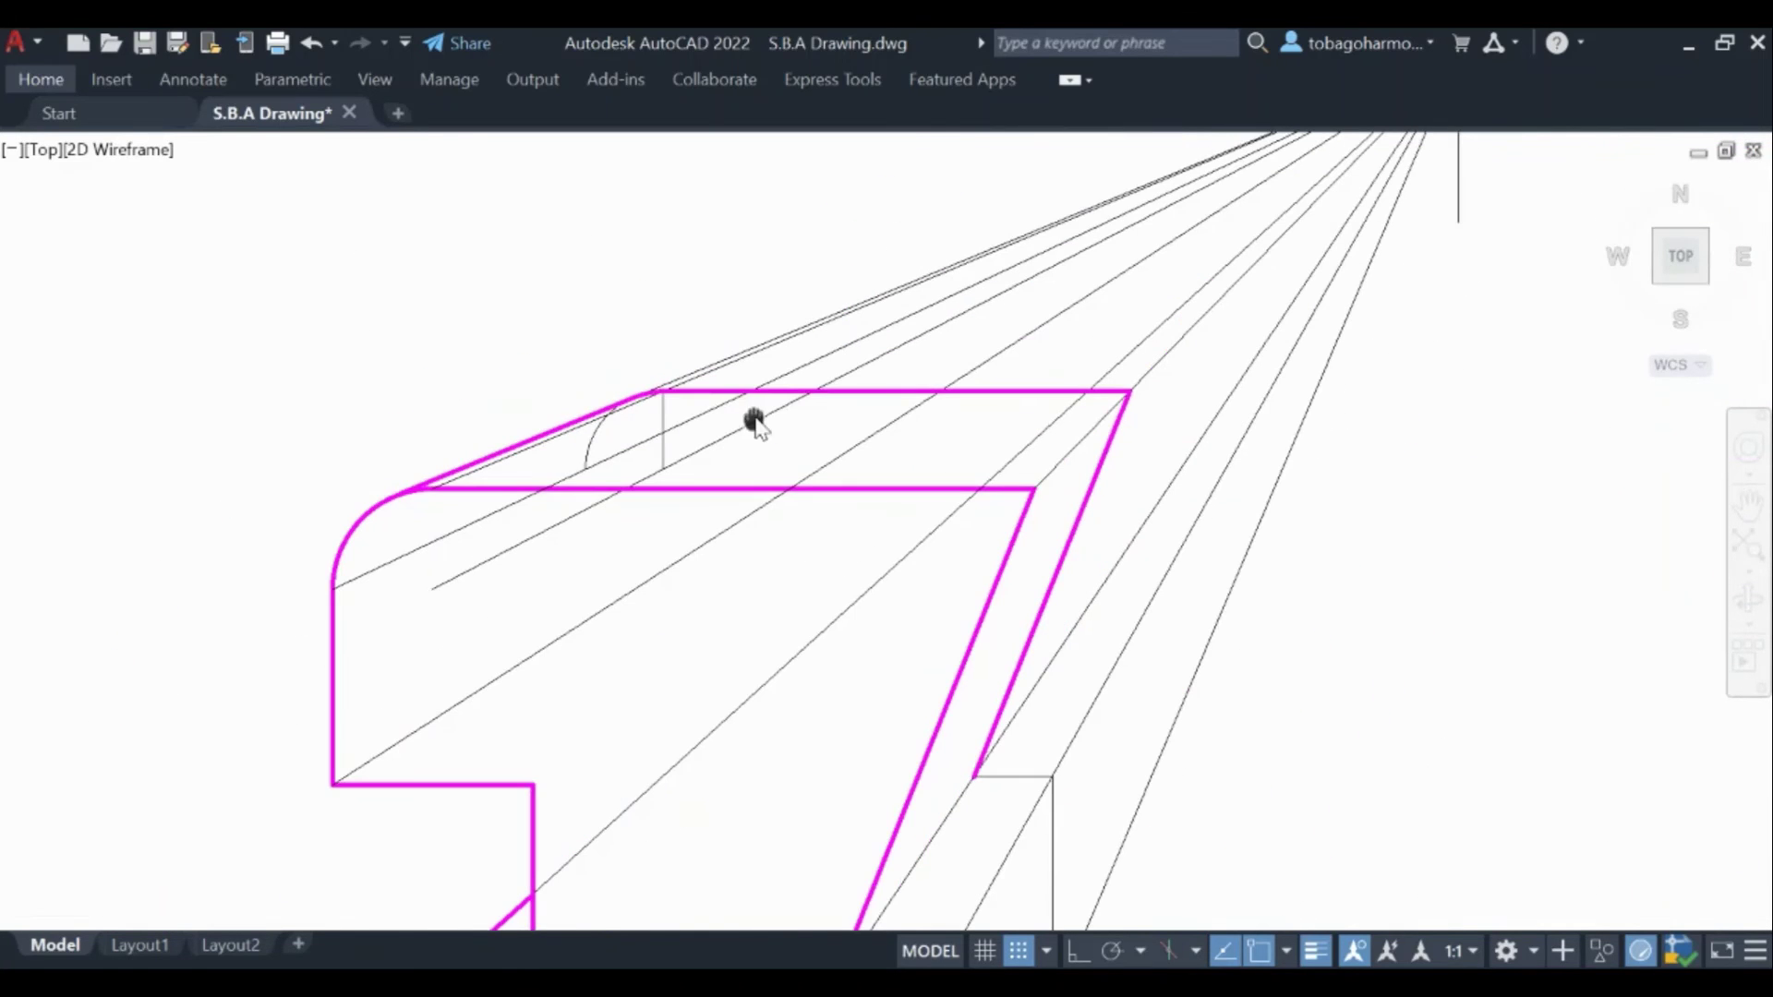
pyautogui.moveTo(831, 296); pyautogui.dragTo(752, 416, button='middle')
pyautogui.moveTo(1462, 434); pyautogui.dragTo(1048, 439, button='middle')
# Step: Trace the diagonal back edge from the top stroke's inner corner to its outer corner
pyautogui.write('l')
pyautogui.press('Return')
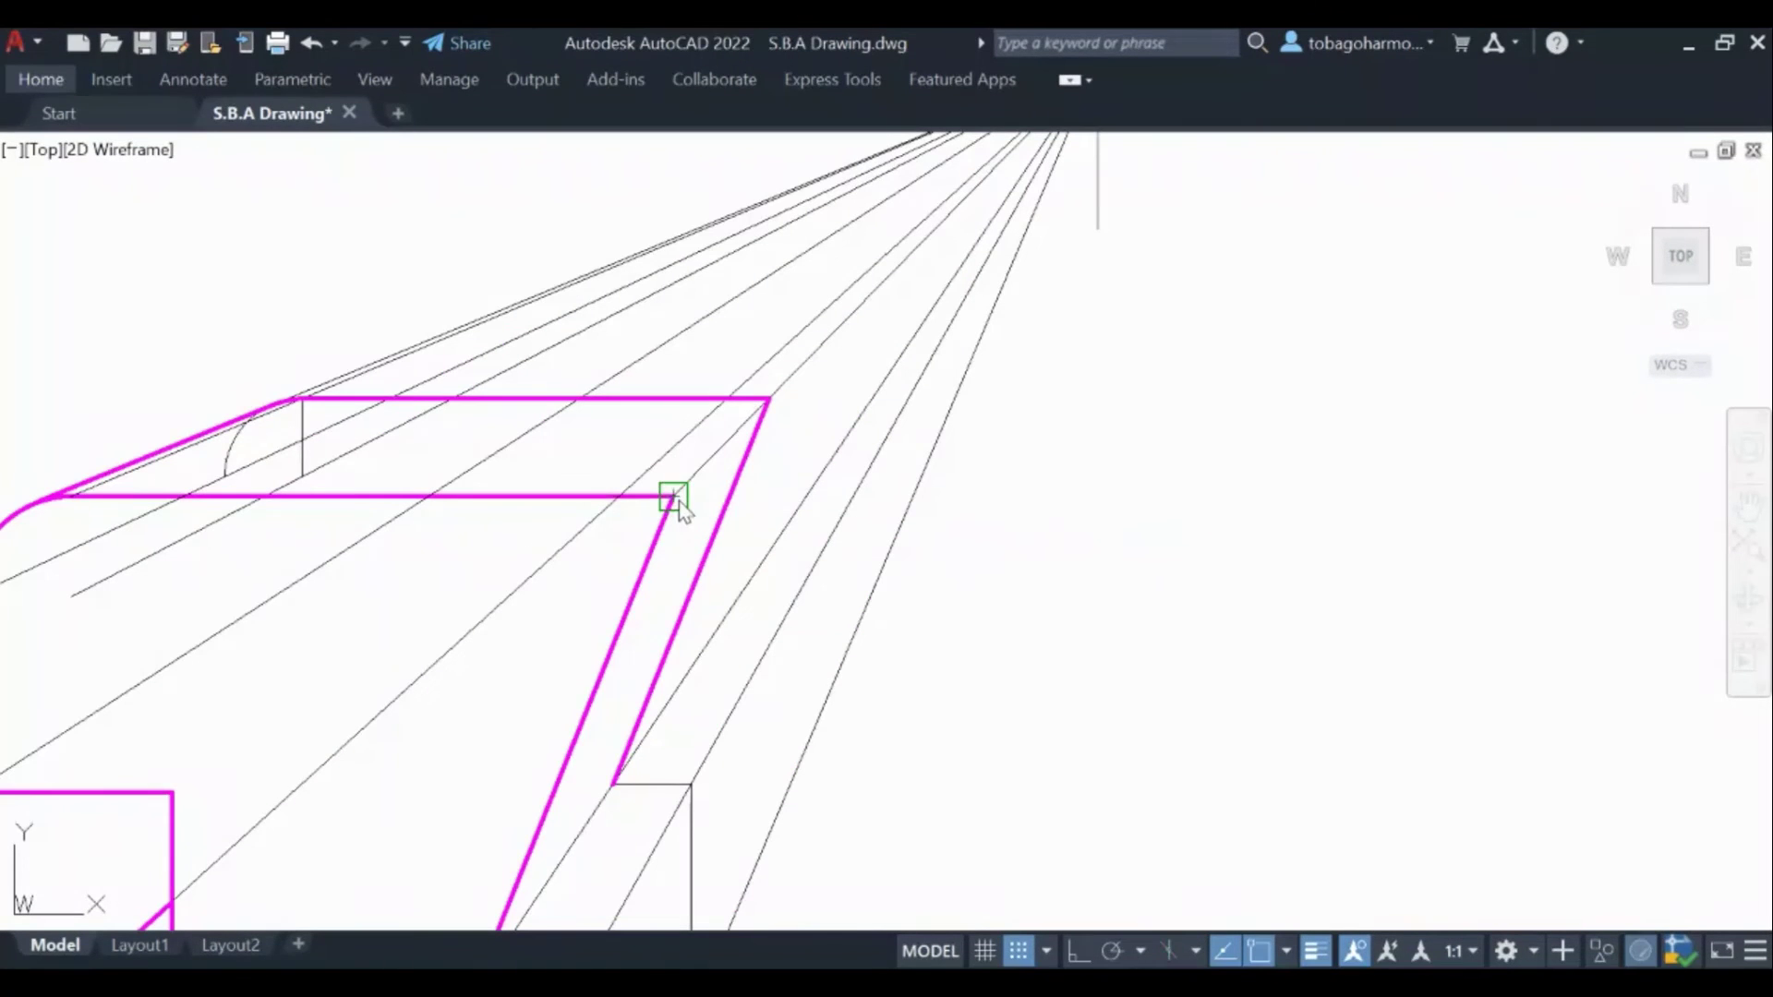
pyautogui.click(674, 495)
pyautogui.click(768, 401)
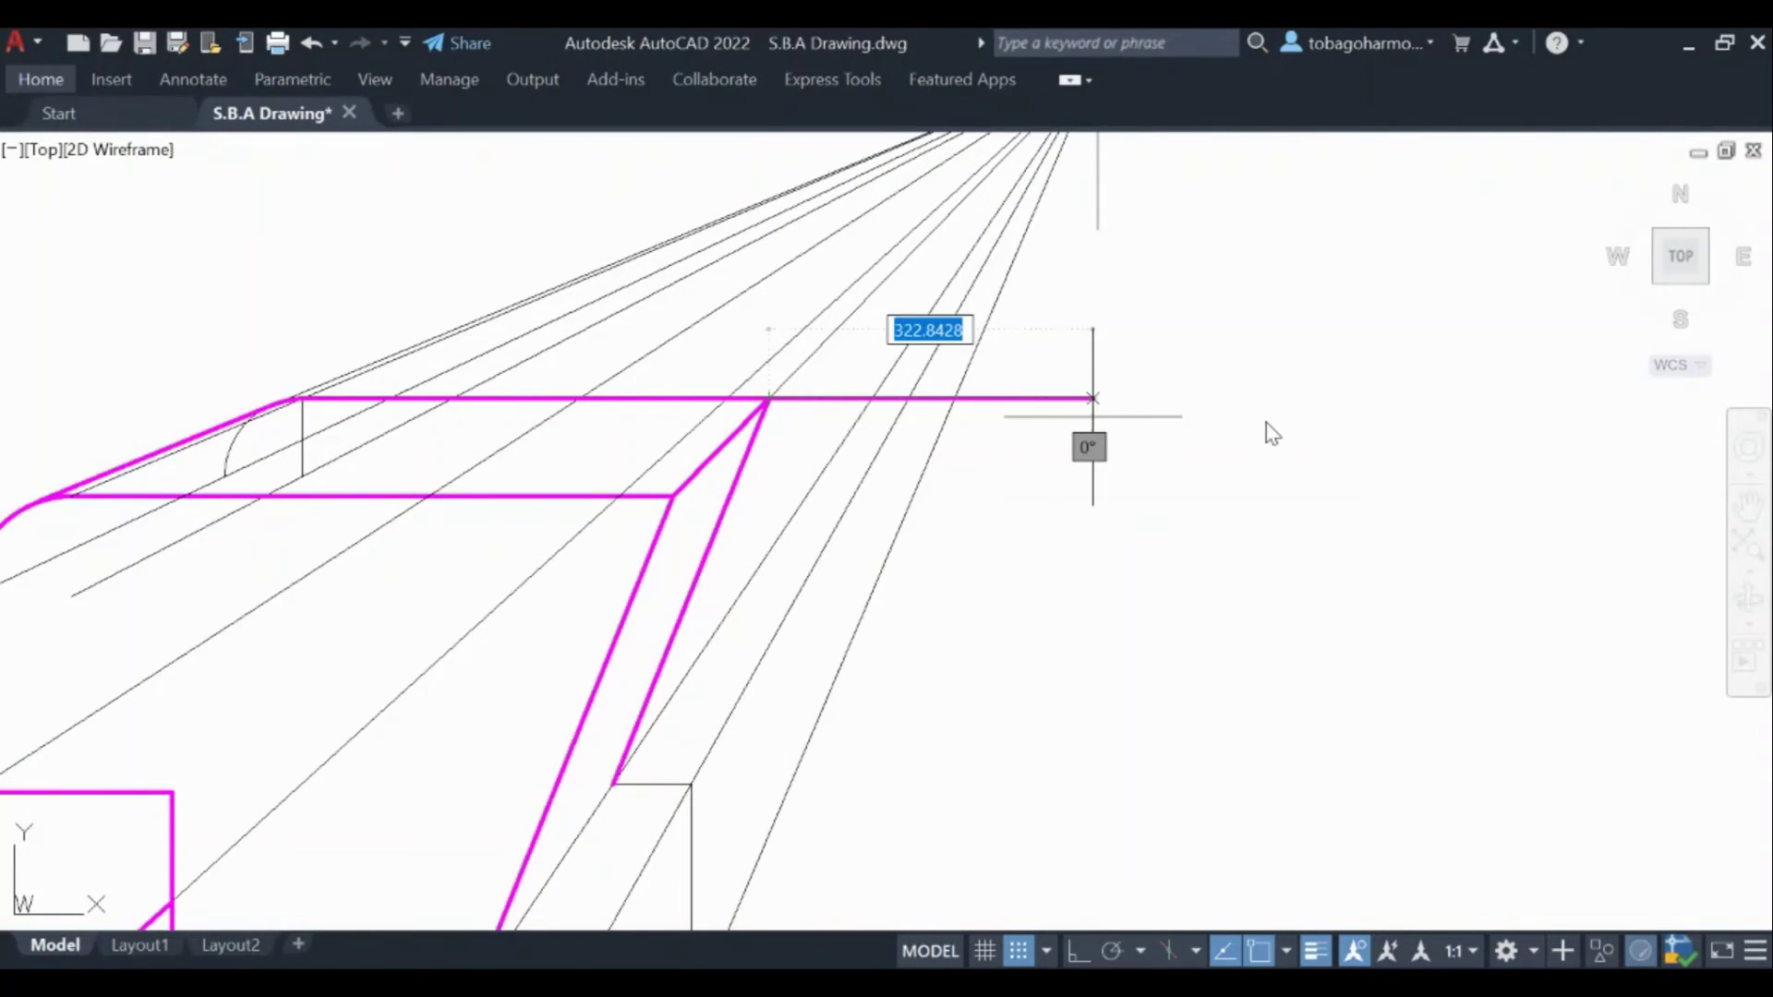
pyautogui.press('Escape')
pyautogui.scroll(-5, 1273, 438)
pyautogui.scroll(2, 1275, 448)
pyautogui.scroll(2, 1054, 479)
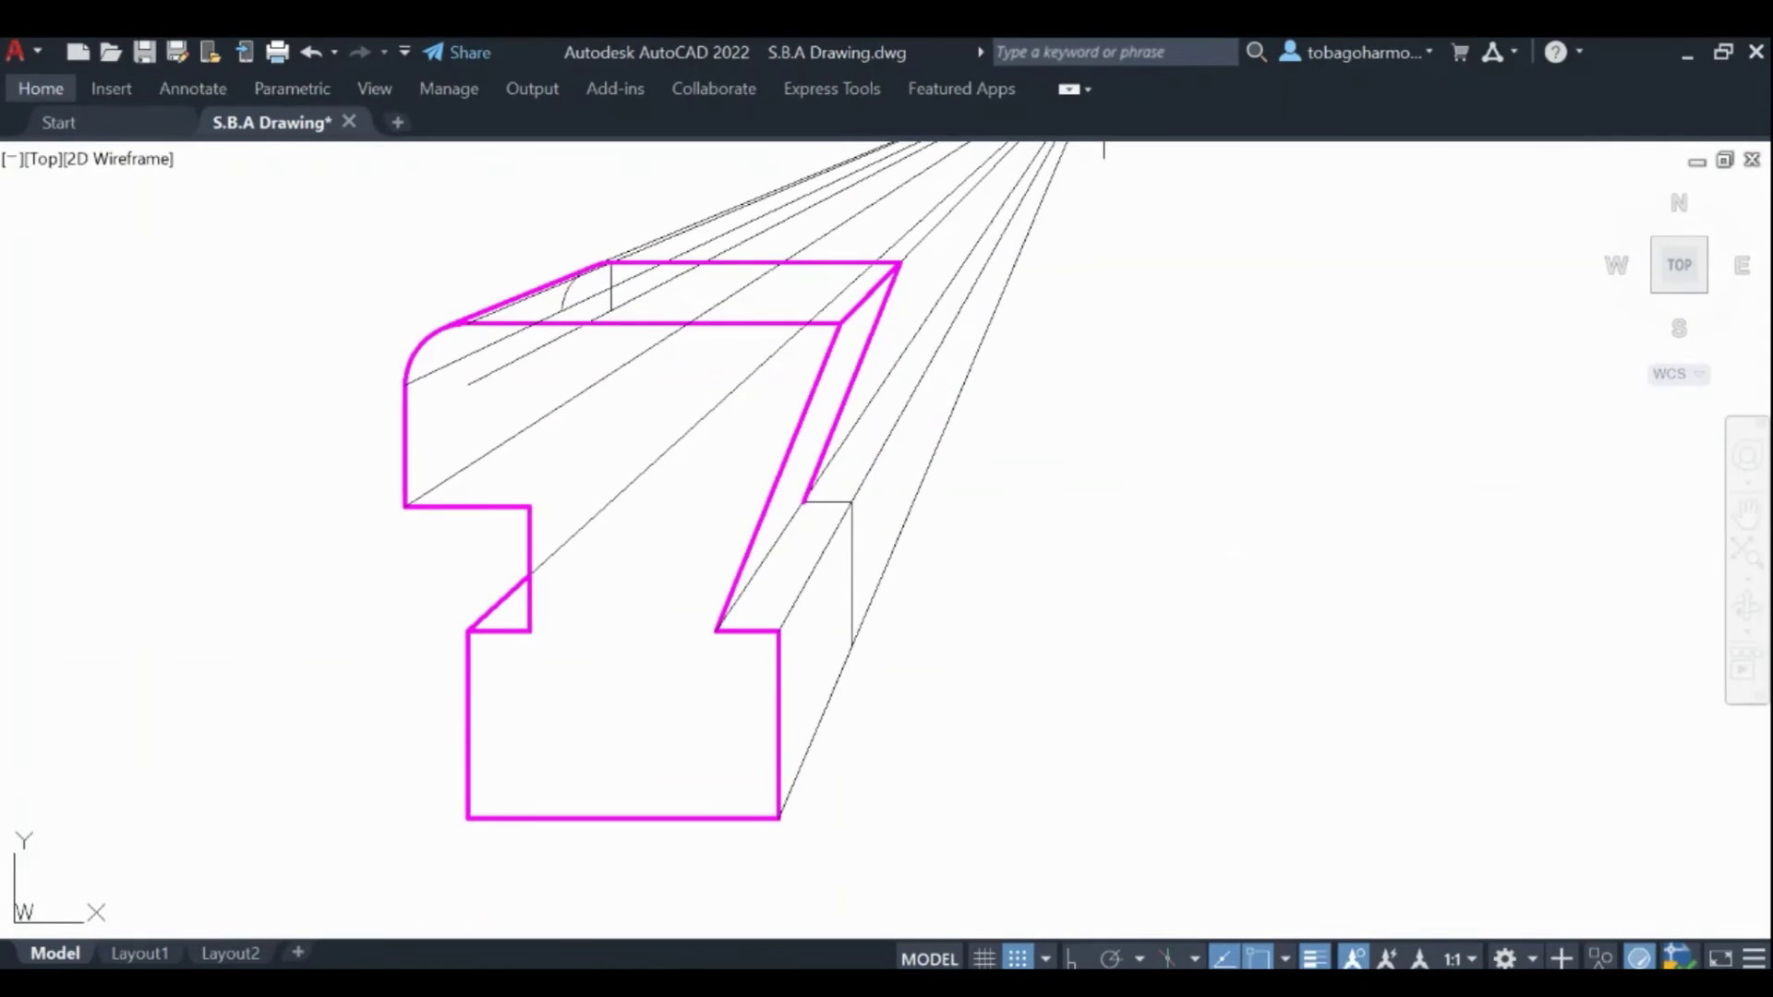
# Step: Draw a short back edge from the step's inner corner, then abandon a second line there
pyautogui.press('Return')
pyautogui.click(781, 630)
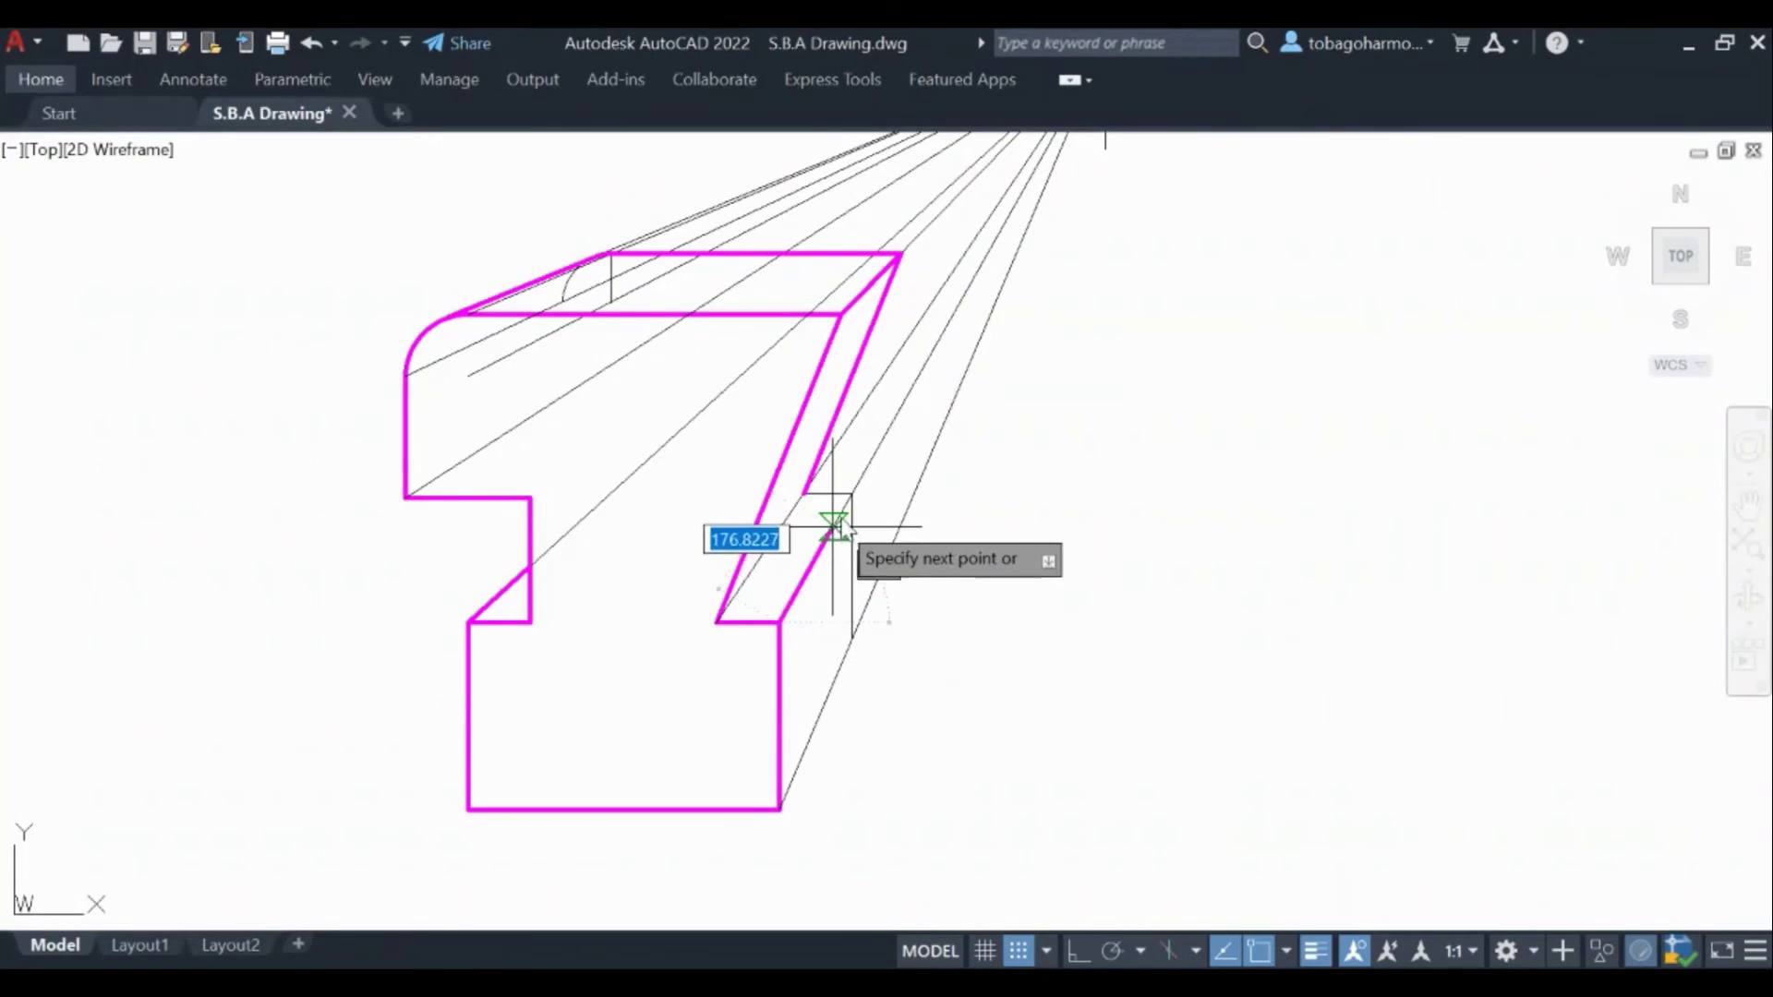
pyautogui.click(851, 494)
pyautogui.press('Escape')
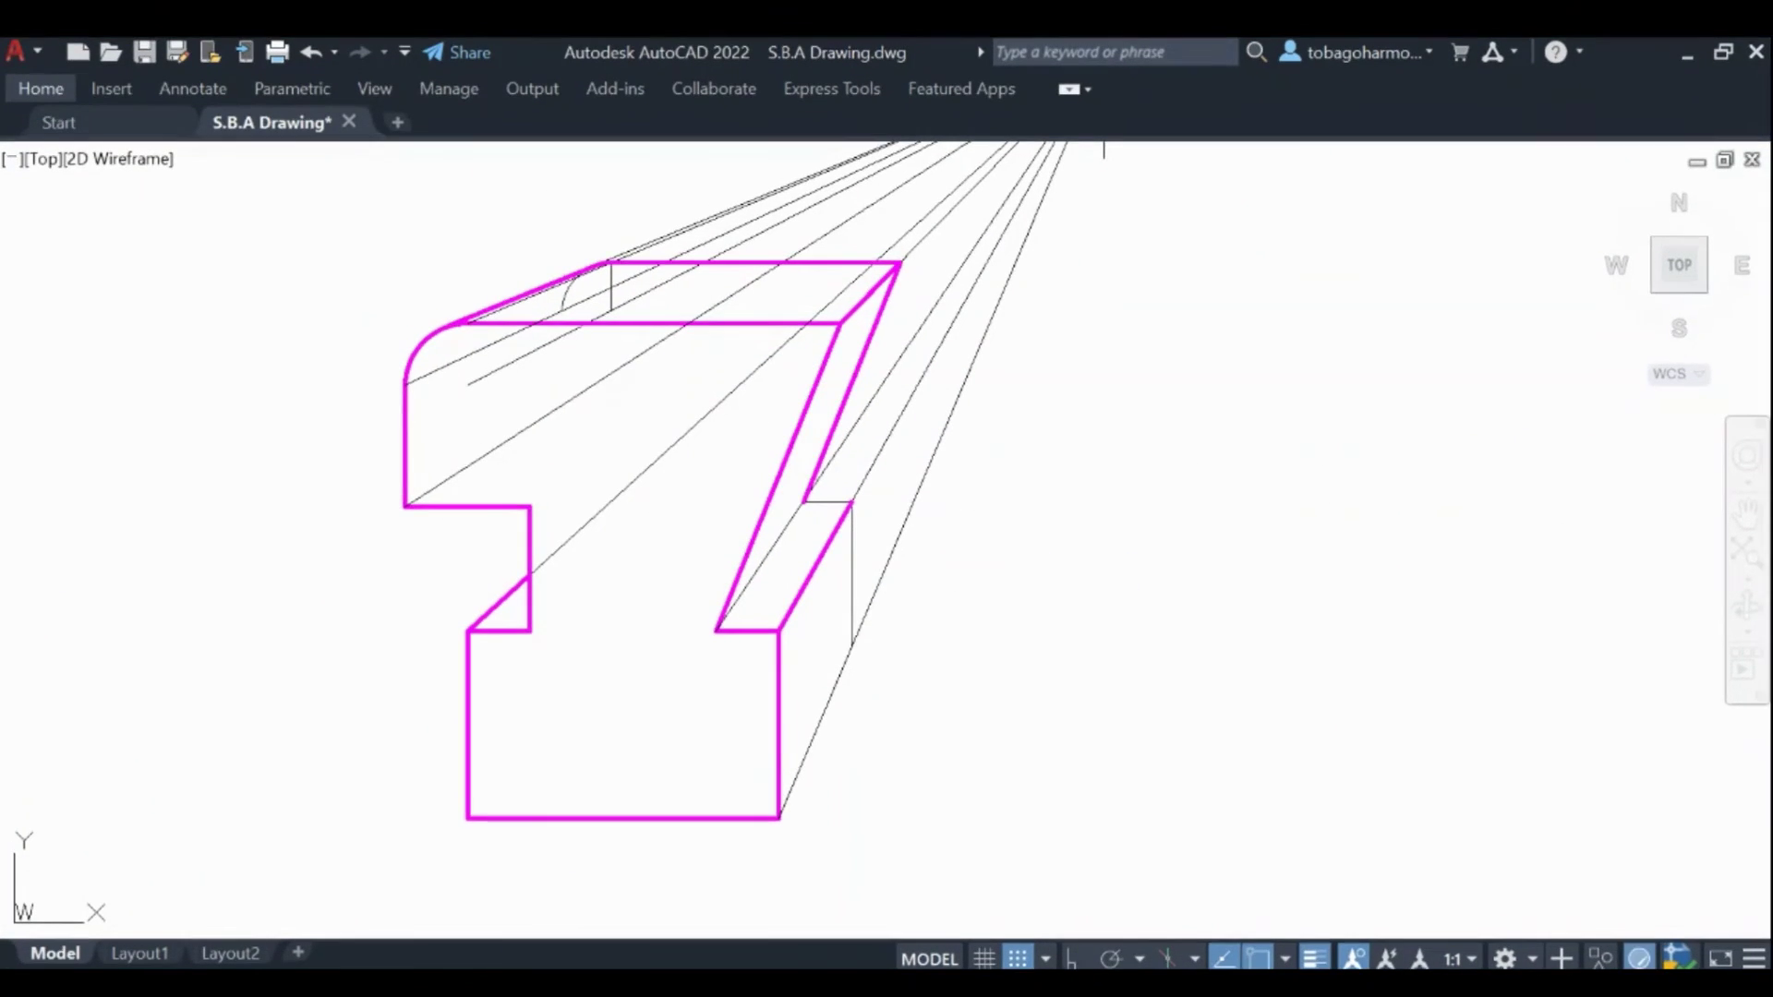
pyautogui.press('Return')
pyautogui.click(717, 632)
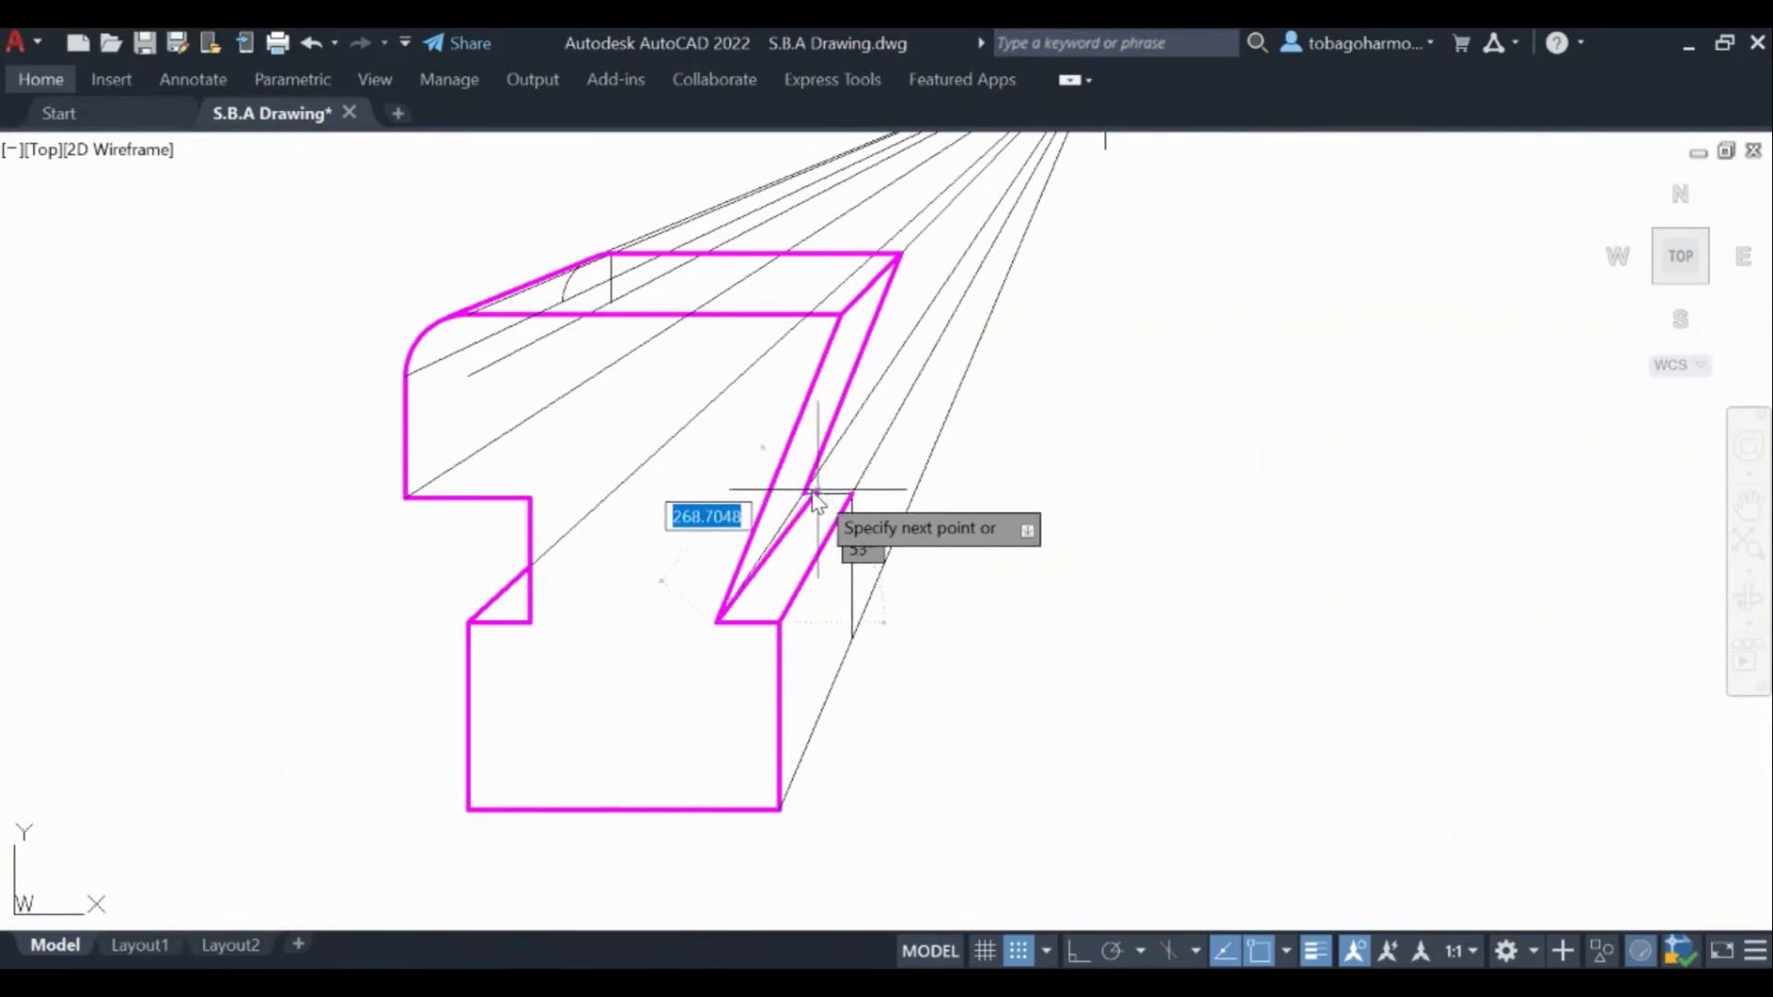
pyautogui.press('Escape')
pyautogui.scroll(-4, 1266, 481)
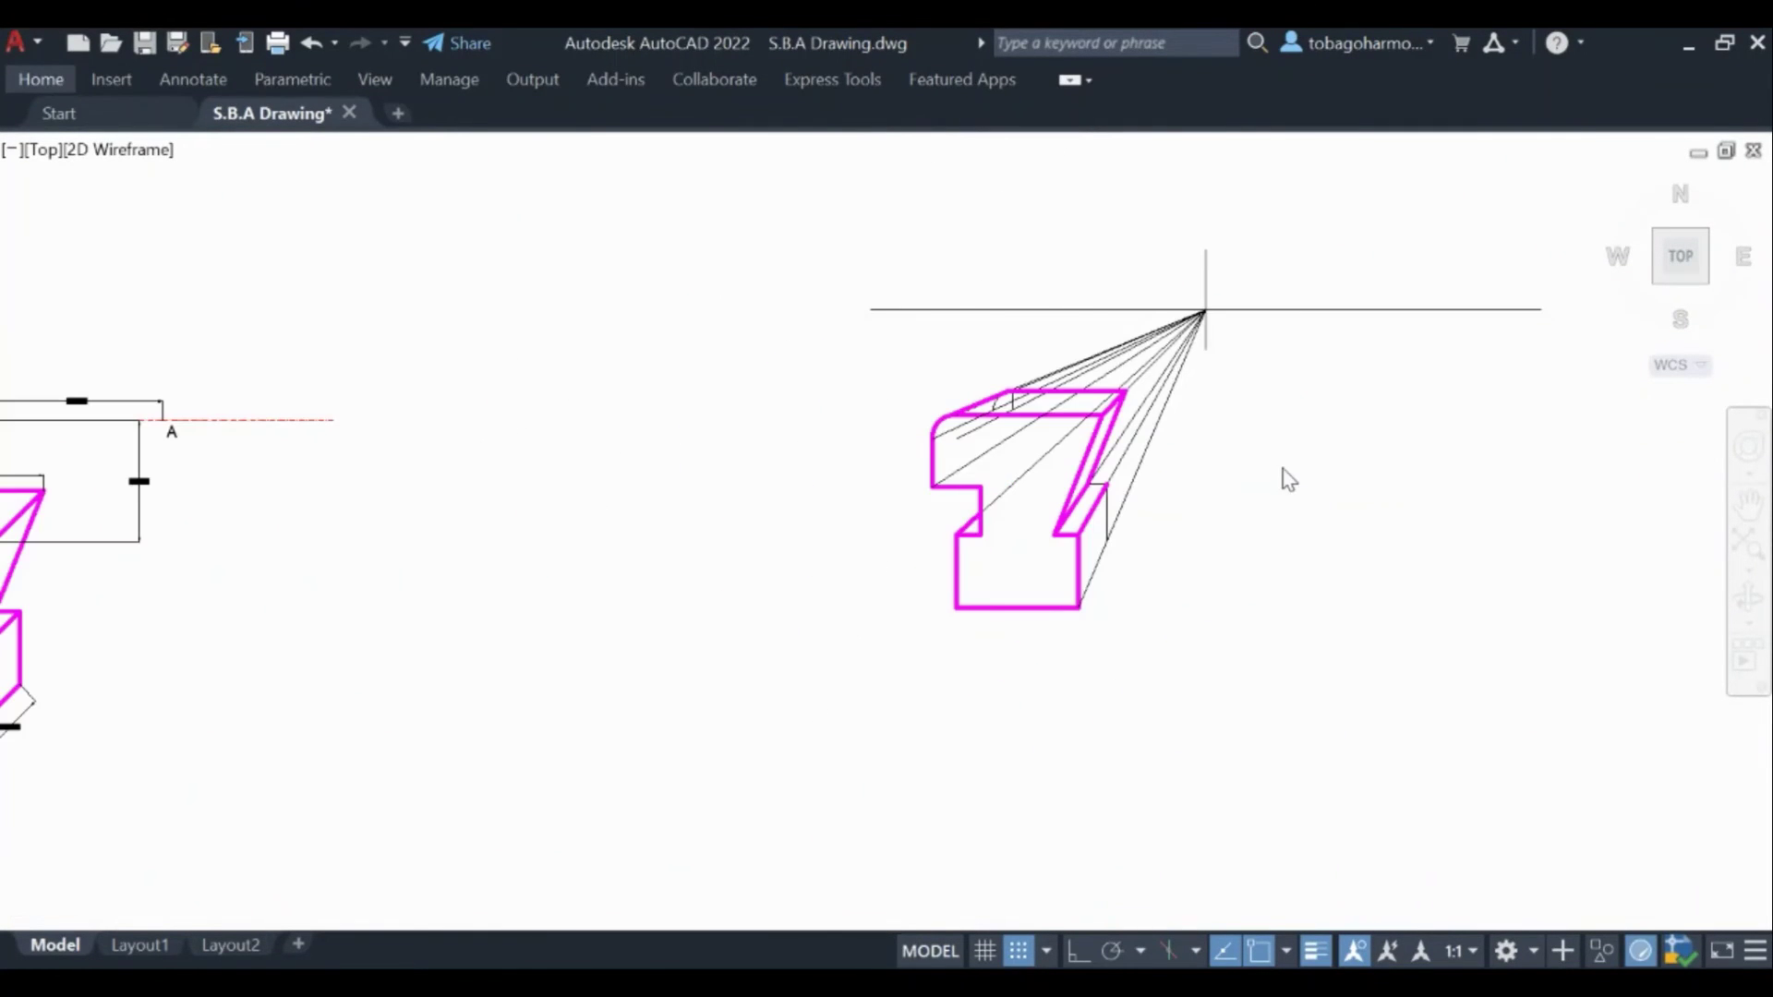
# Step: Draw the vertical back edge from the step corner down to the diagonal construction line
pyautogui.scroll(3, 863, 515)
pyautogui.scroll(4, 847, 526)
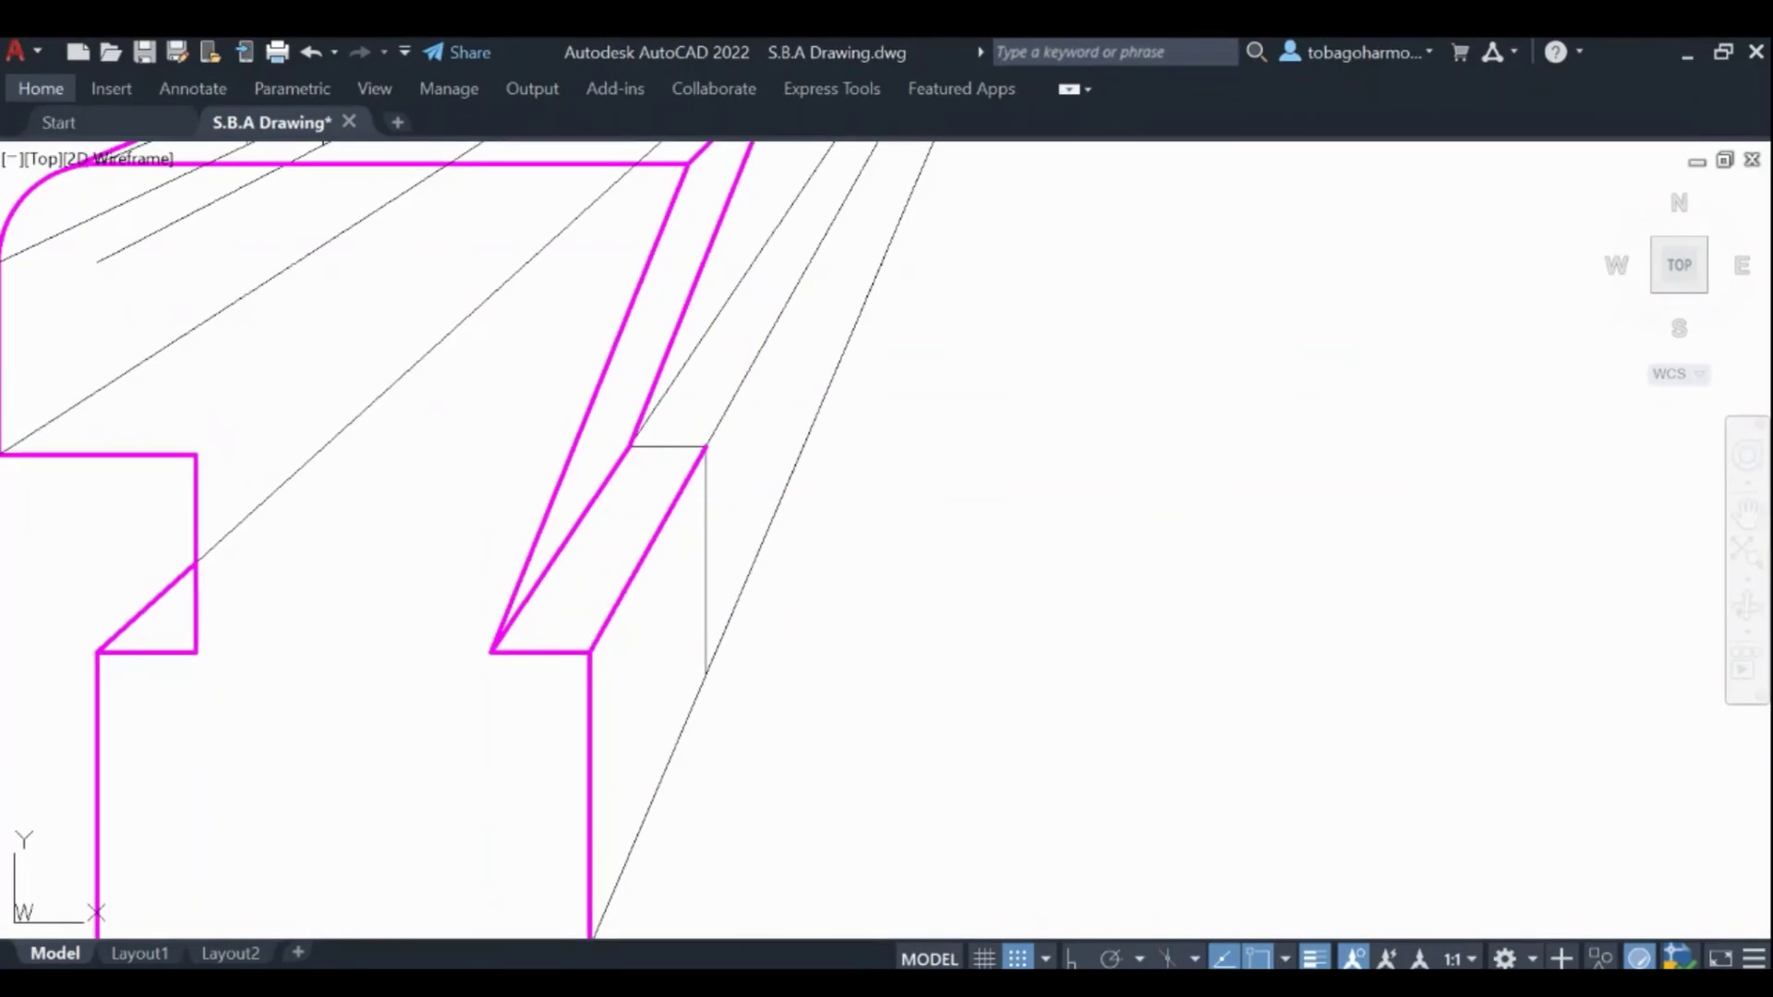
pyautogui.write('l')
pyautogui.press('Return')
pyautogui.click(706, 447)
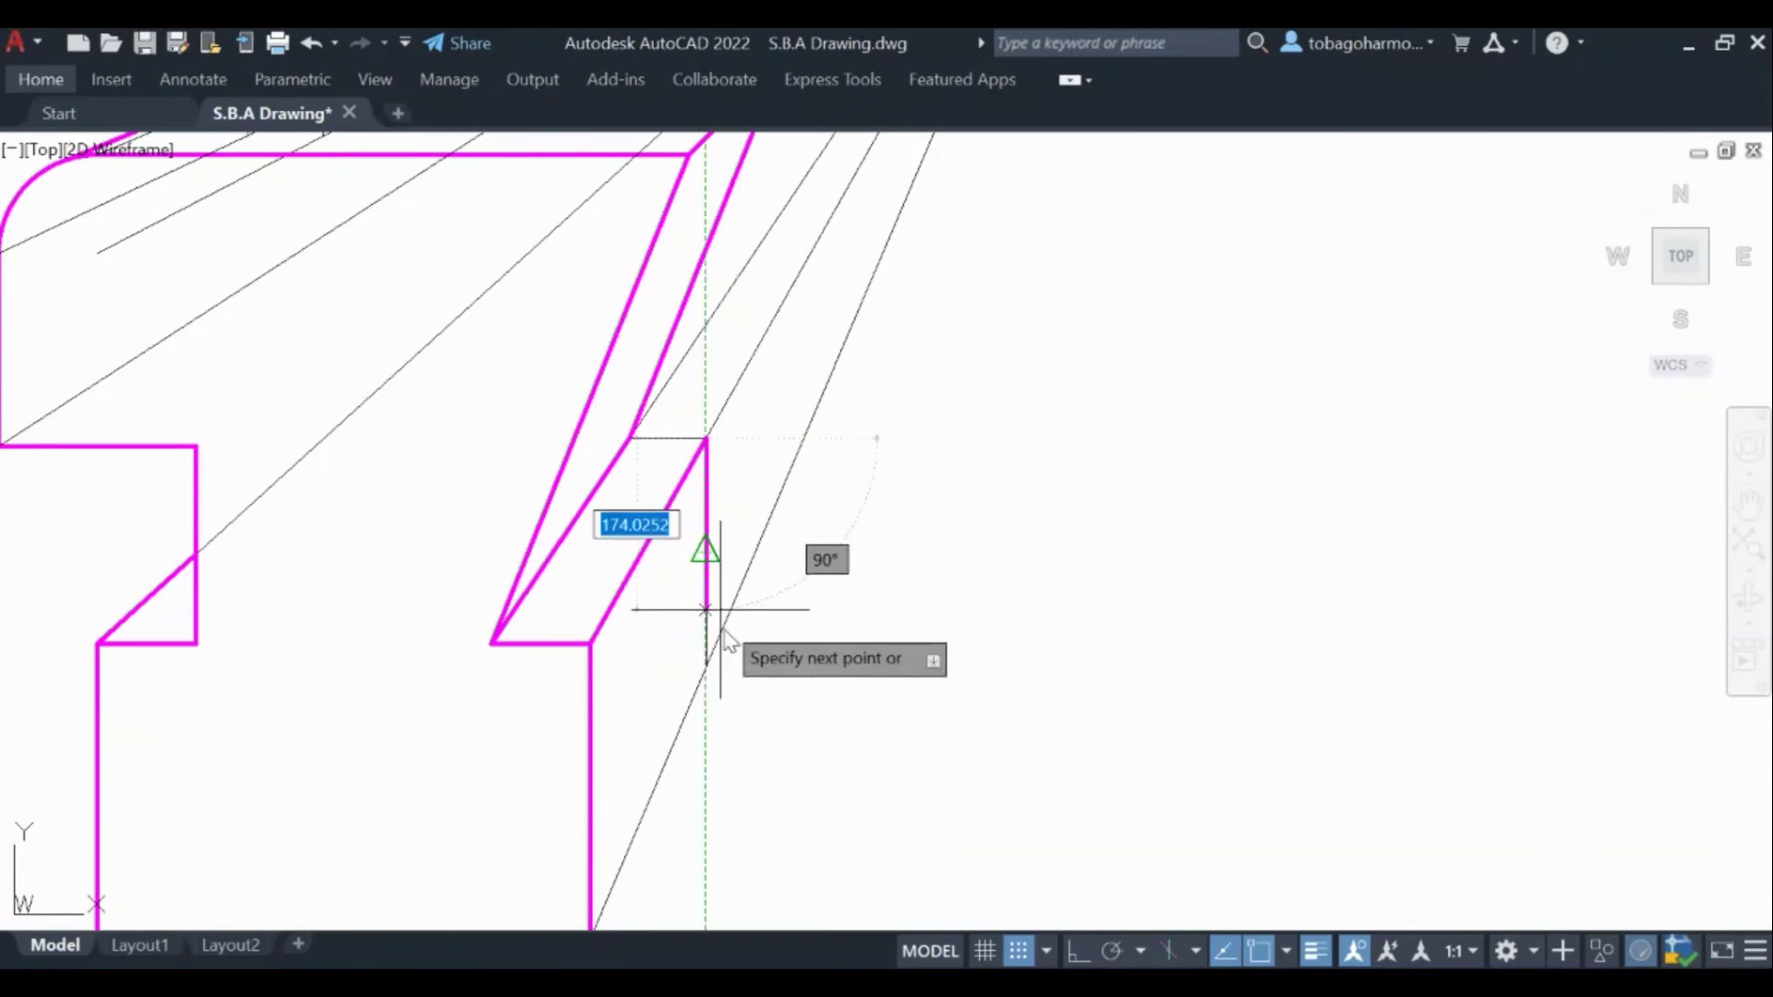
pyautogui.click(706, 667)
pyautogui.press('Escape')
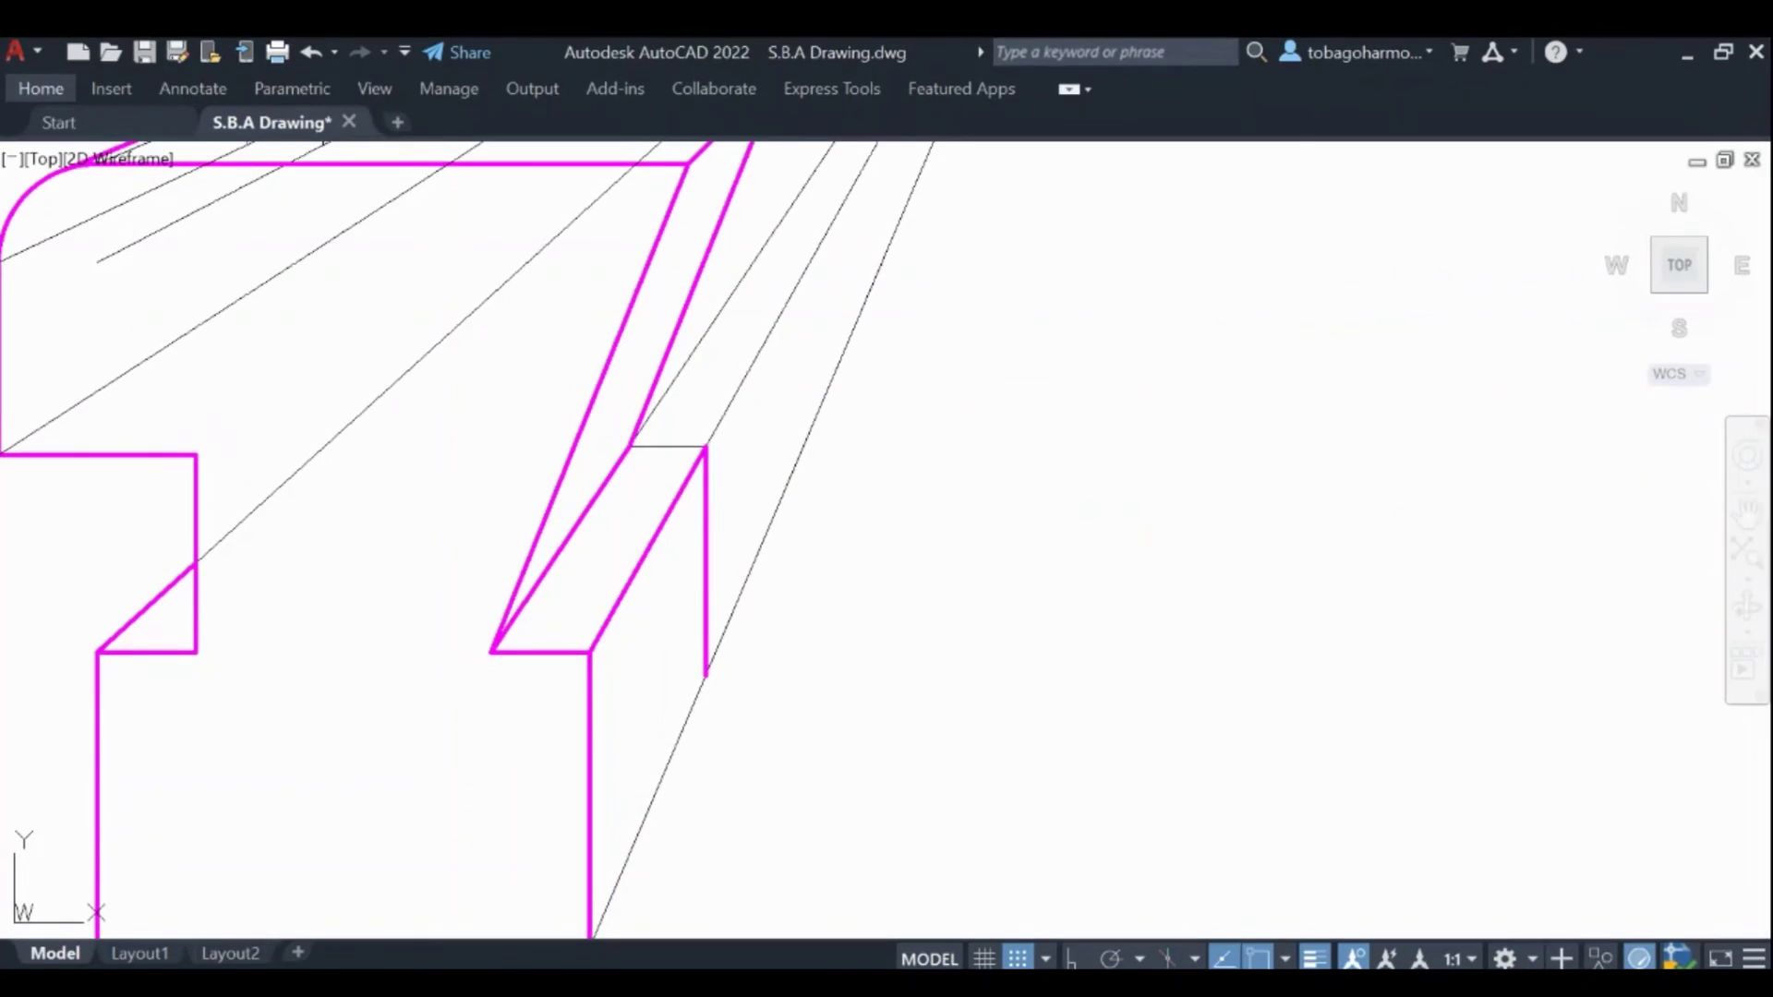
# Step: Draw the slanted edge from the bottom back corner up to the vertical's top
pyautogui.write('l')
pyautogui.press('Return')
pyautogui.moveTo(923, 787); pyautogui.dragTo(1017, 502, button='middle')
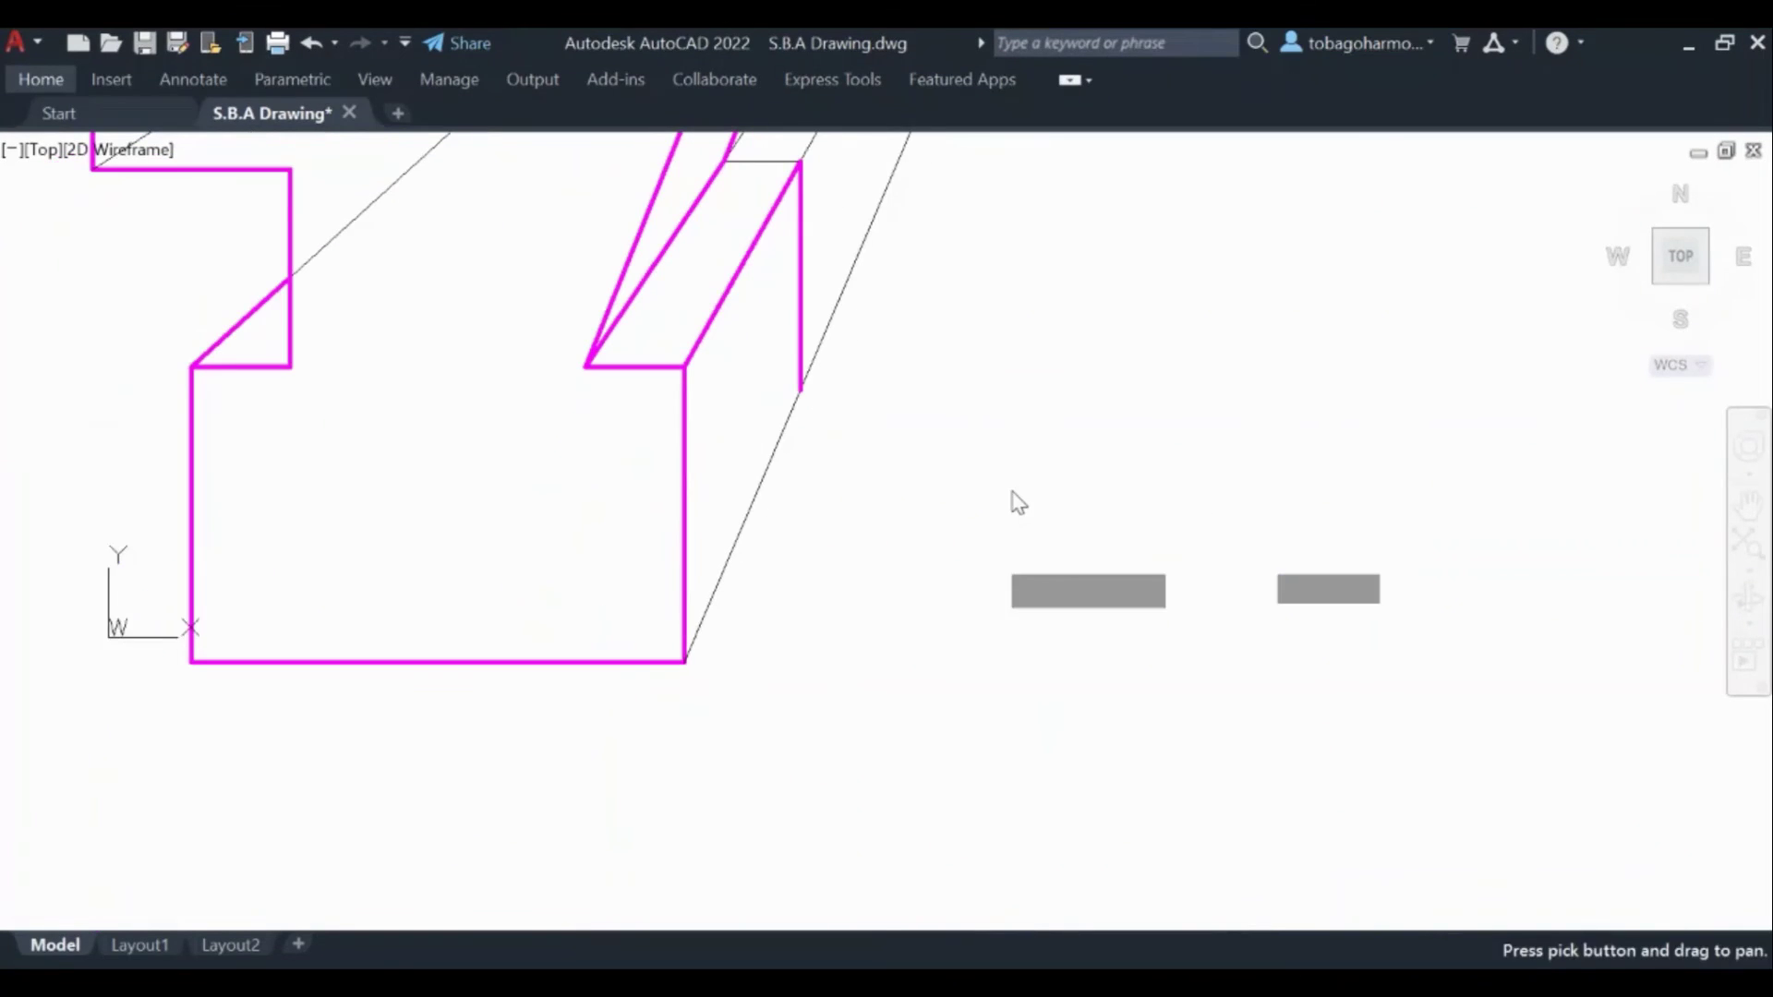
pyautogui.click(684, 661)
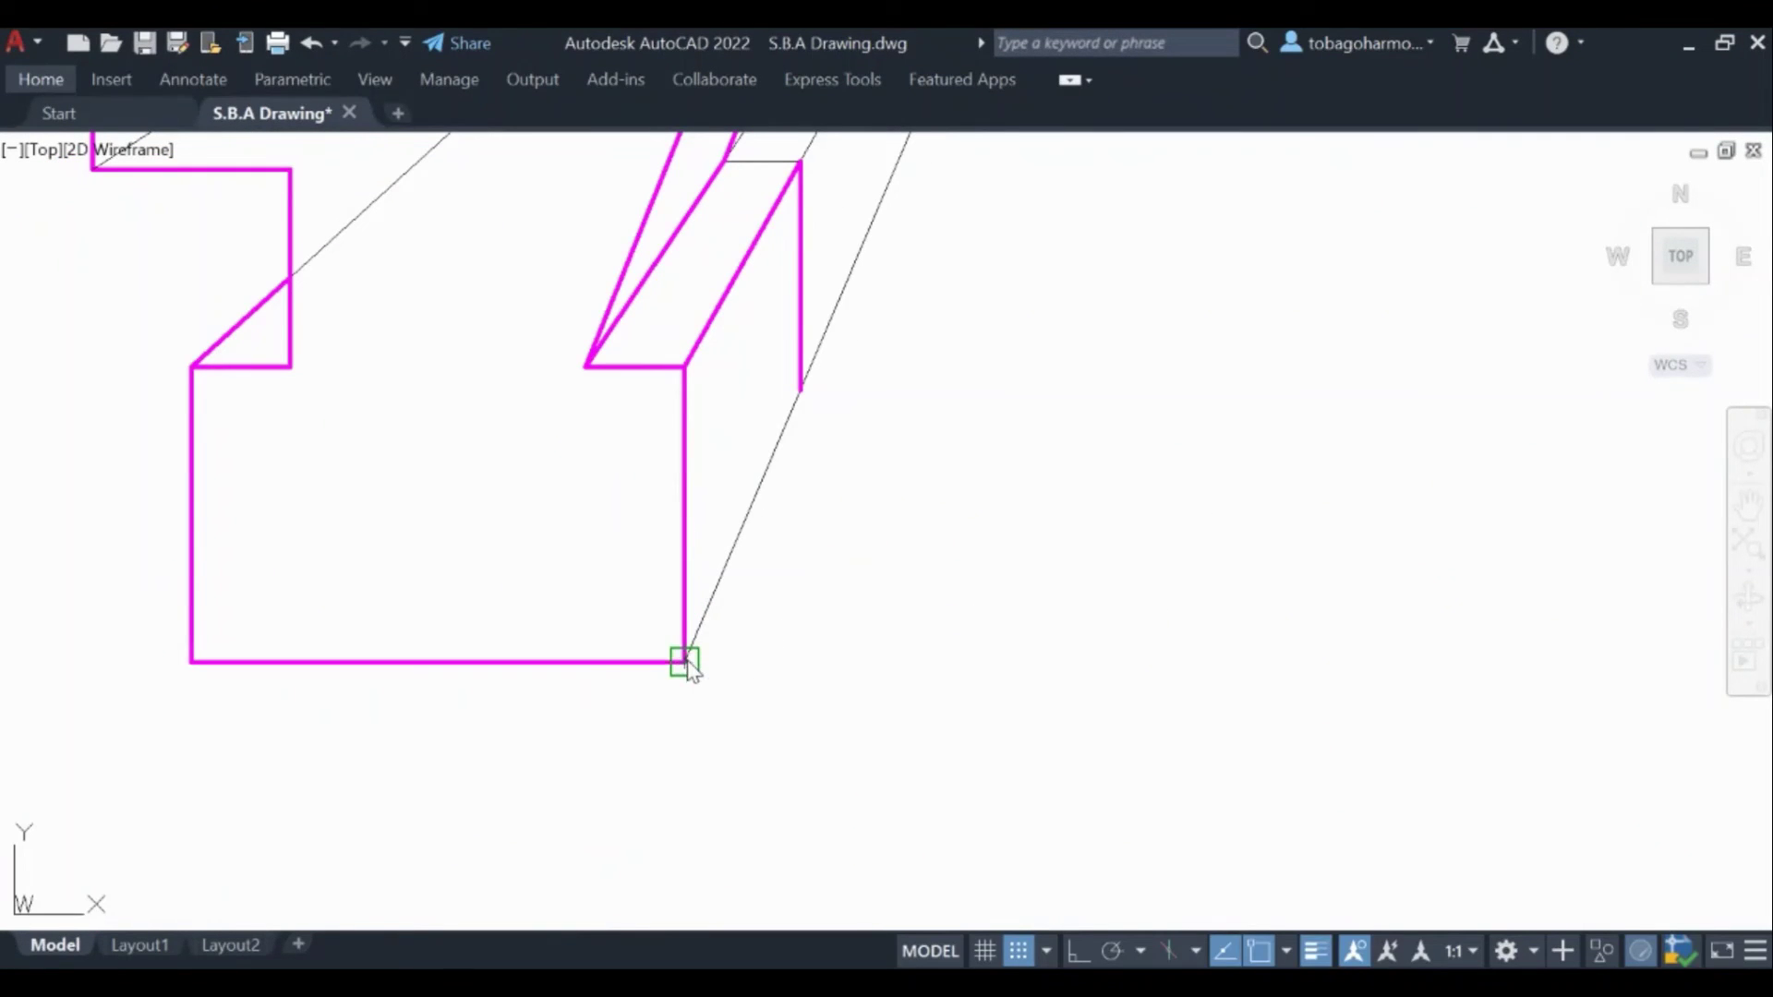
pyautogui.click(800, 391)
pyautogui.press('Escape')
pyautogui.scroll(-4, 1034, 388)
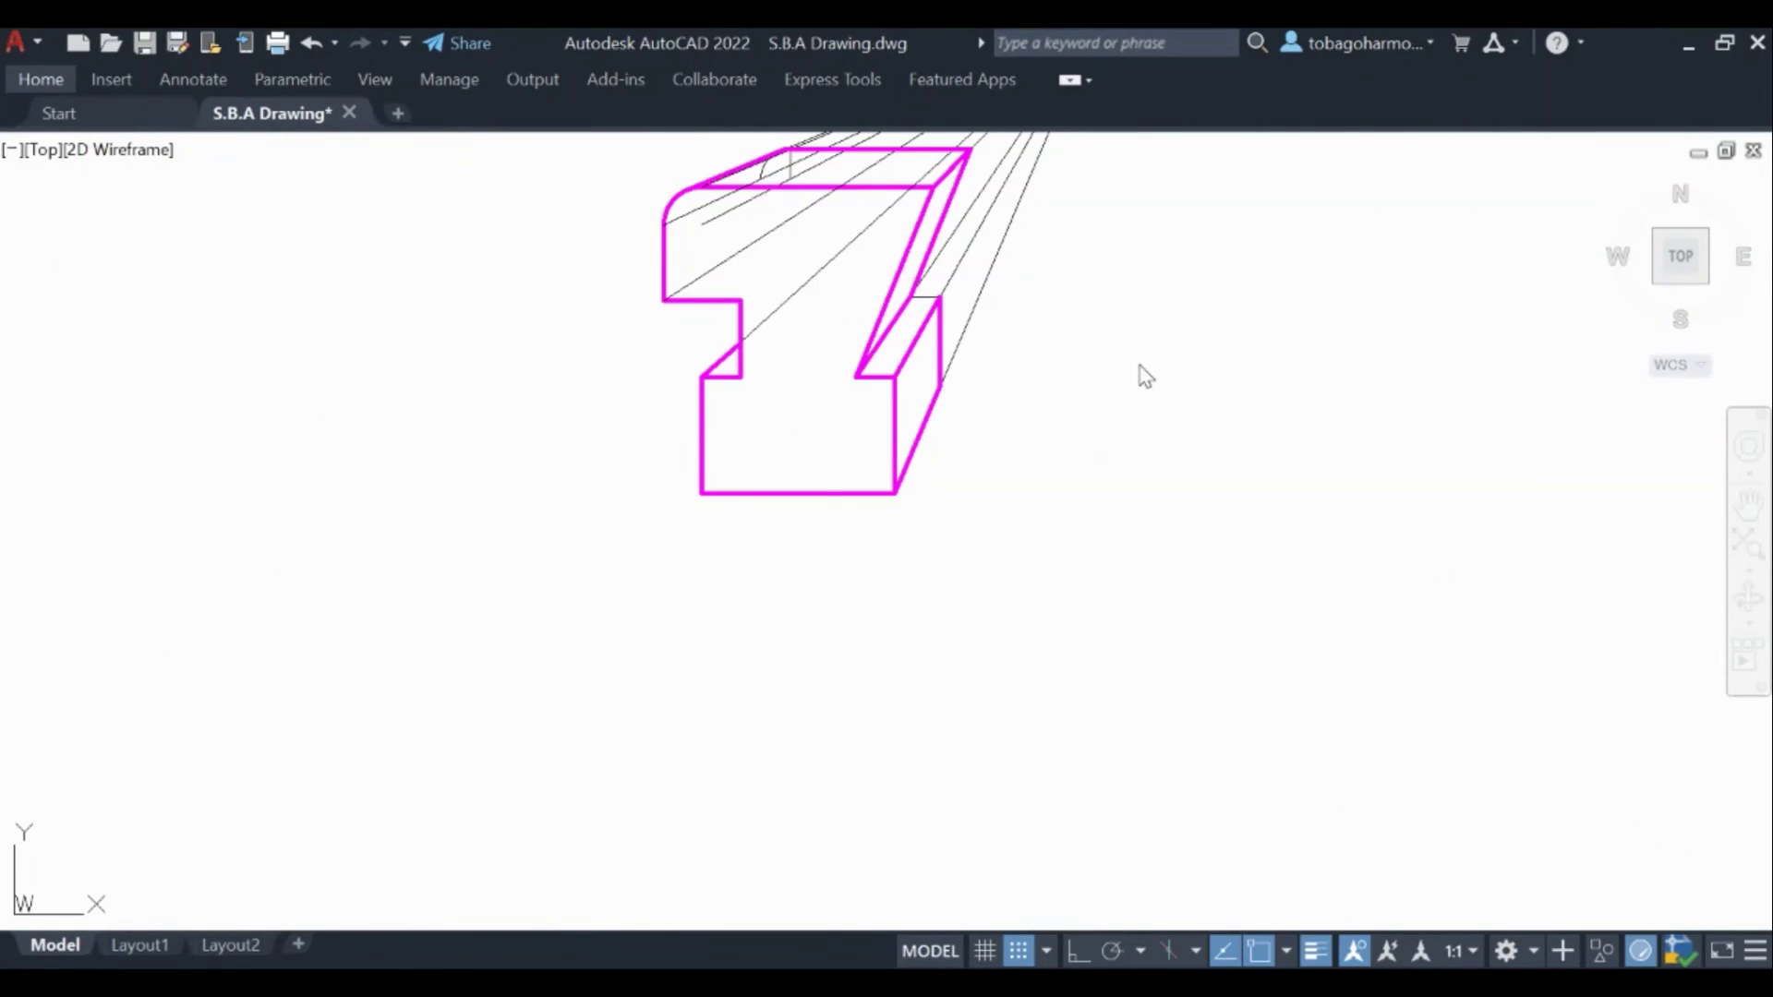
pyautogui.moveTo(1145, 376); pyautogui.dragTo(1099, 522, button='middle')
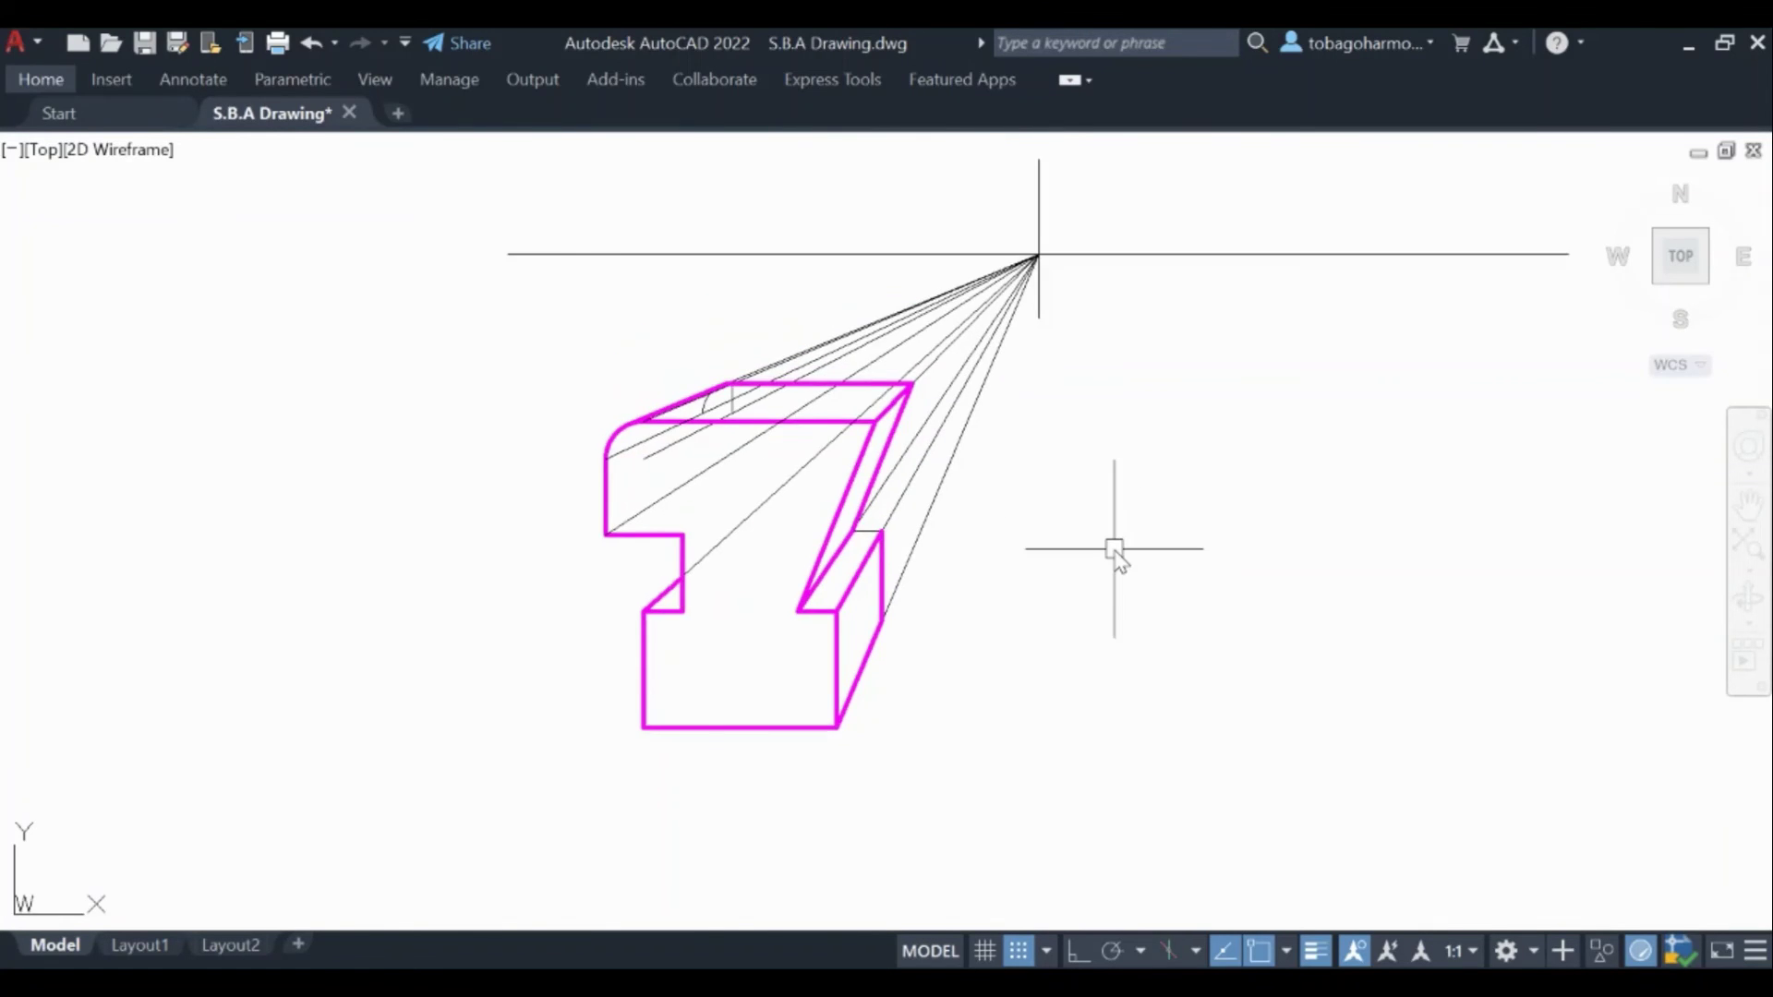
pyautogui.scroll(3, 1114, 548)
pyautogui.moveTo(1114, 548); pyautogui.dragTo(1161, 596, button='middle')
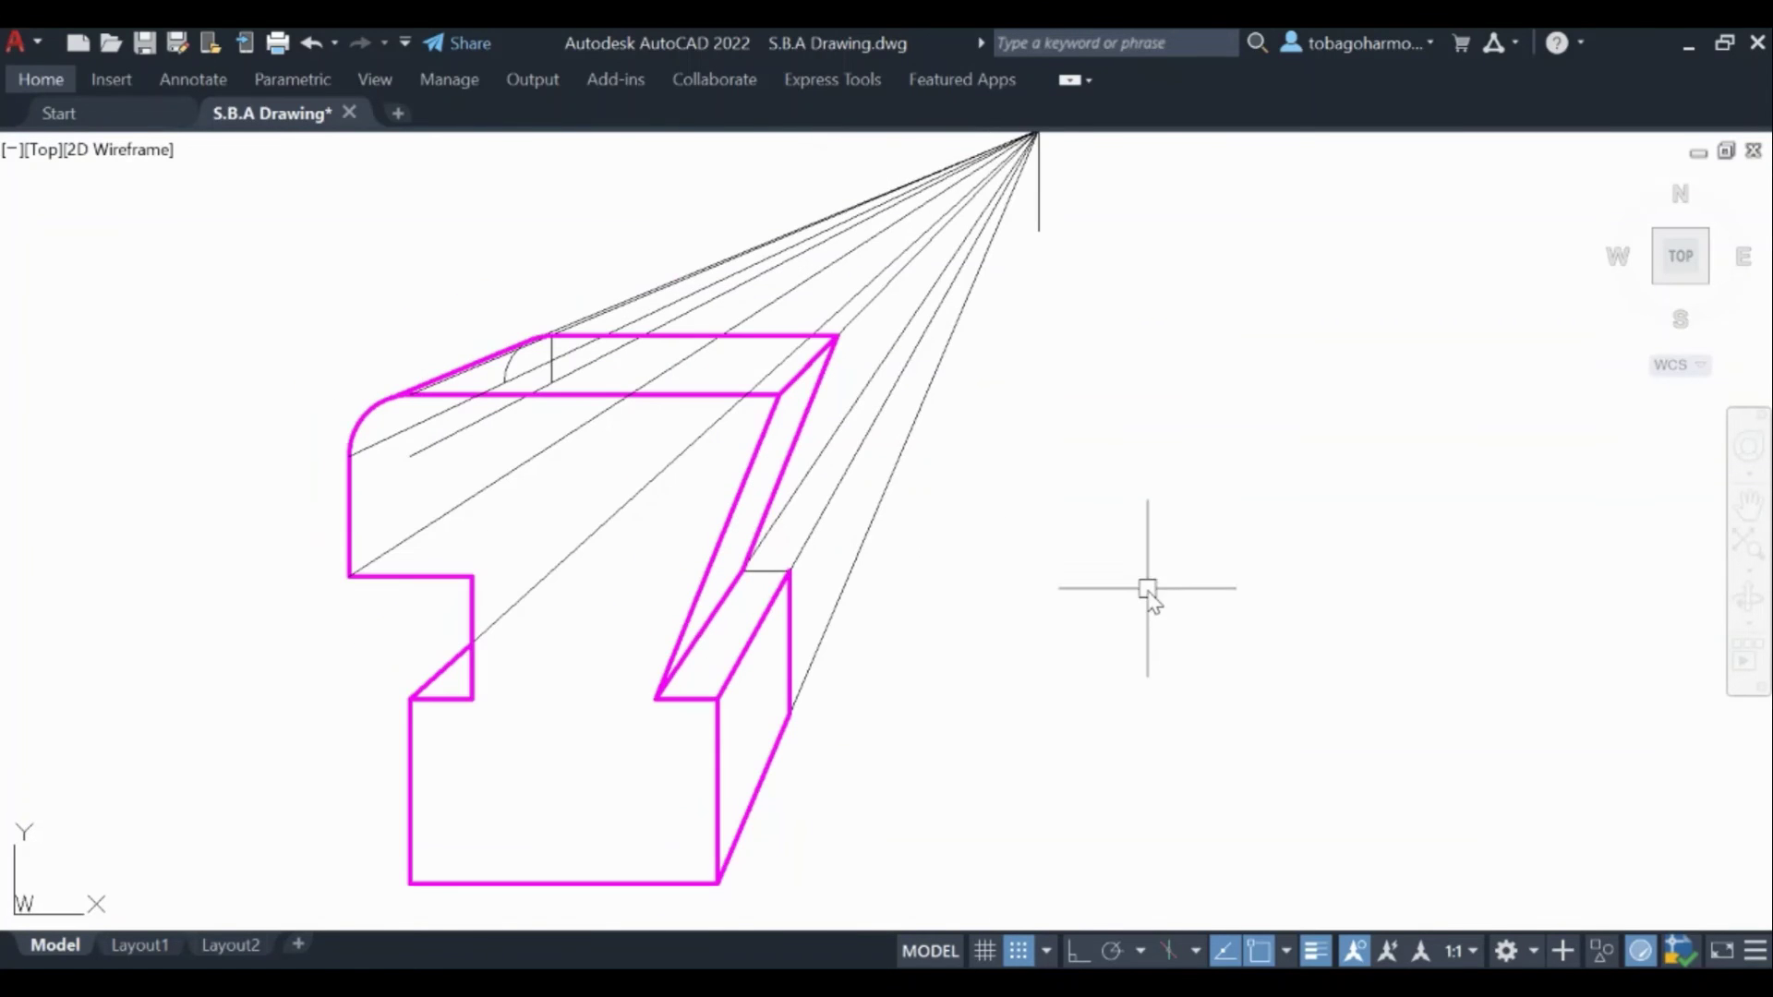
pyautogui.click(26, 79)
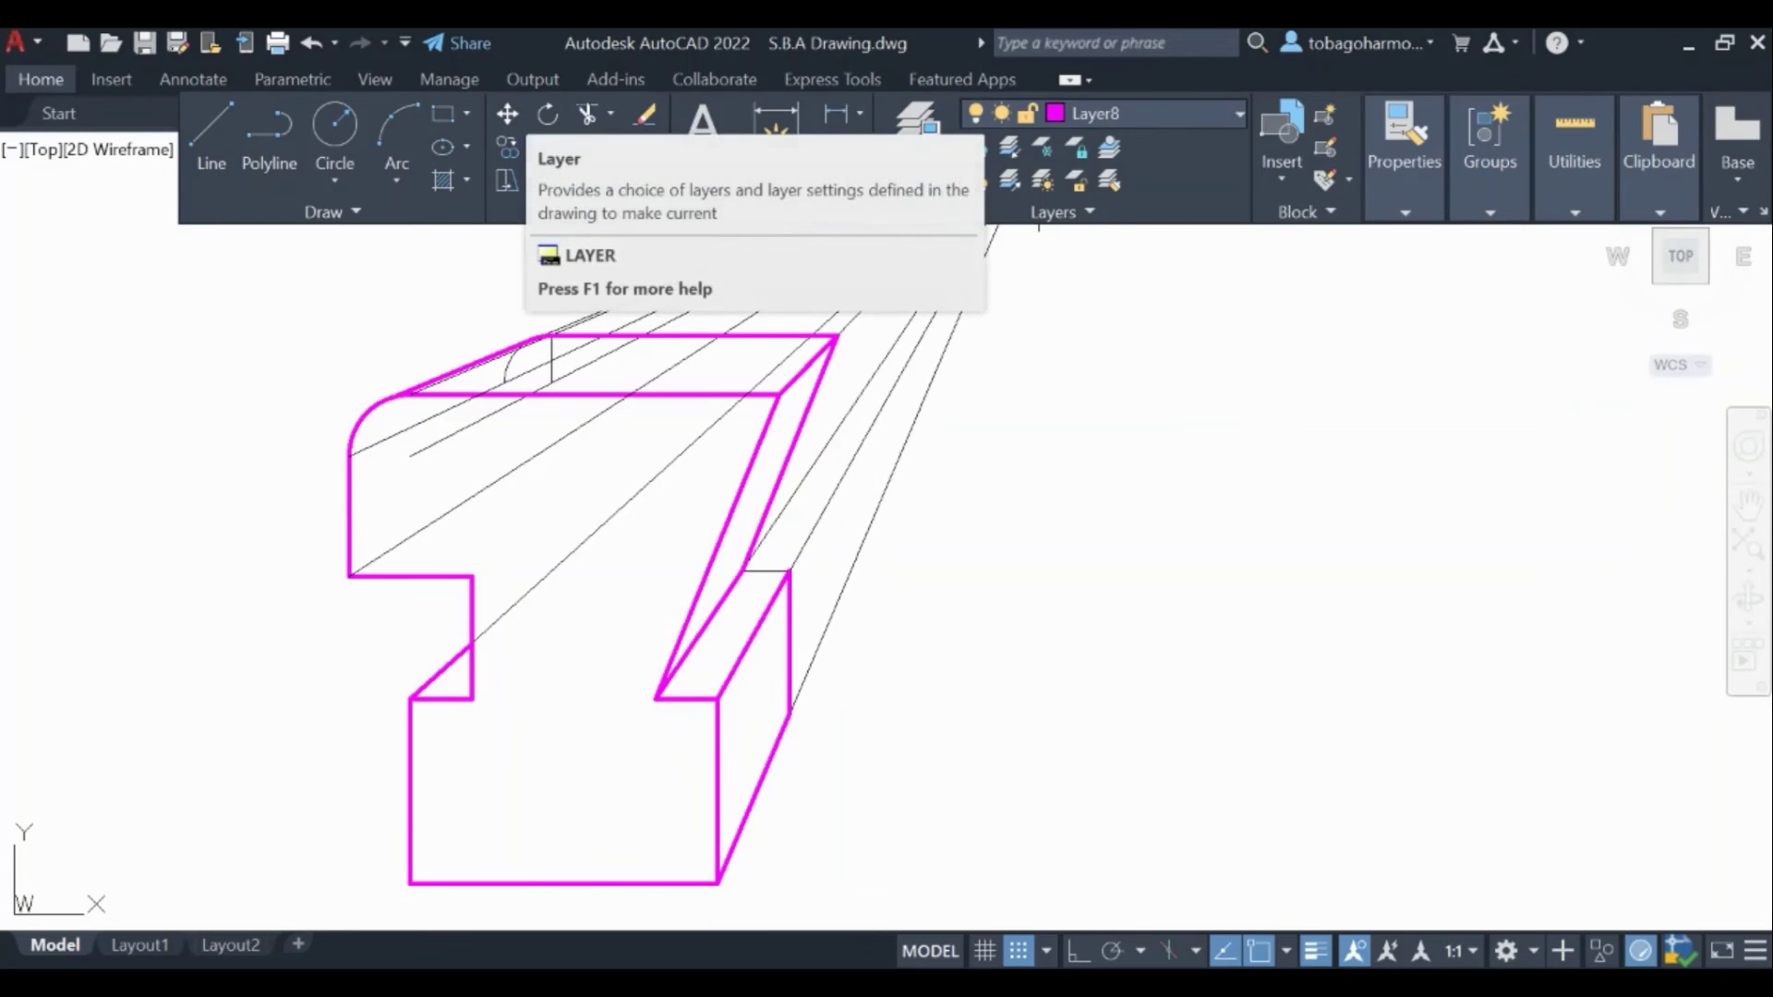
pyautogui.click(1108, 112)
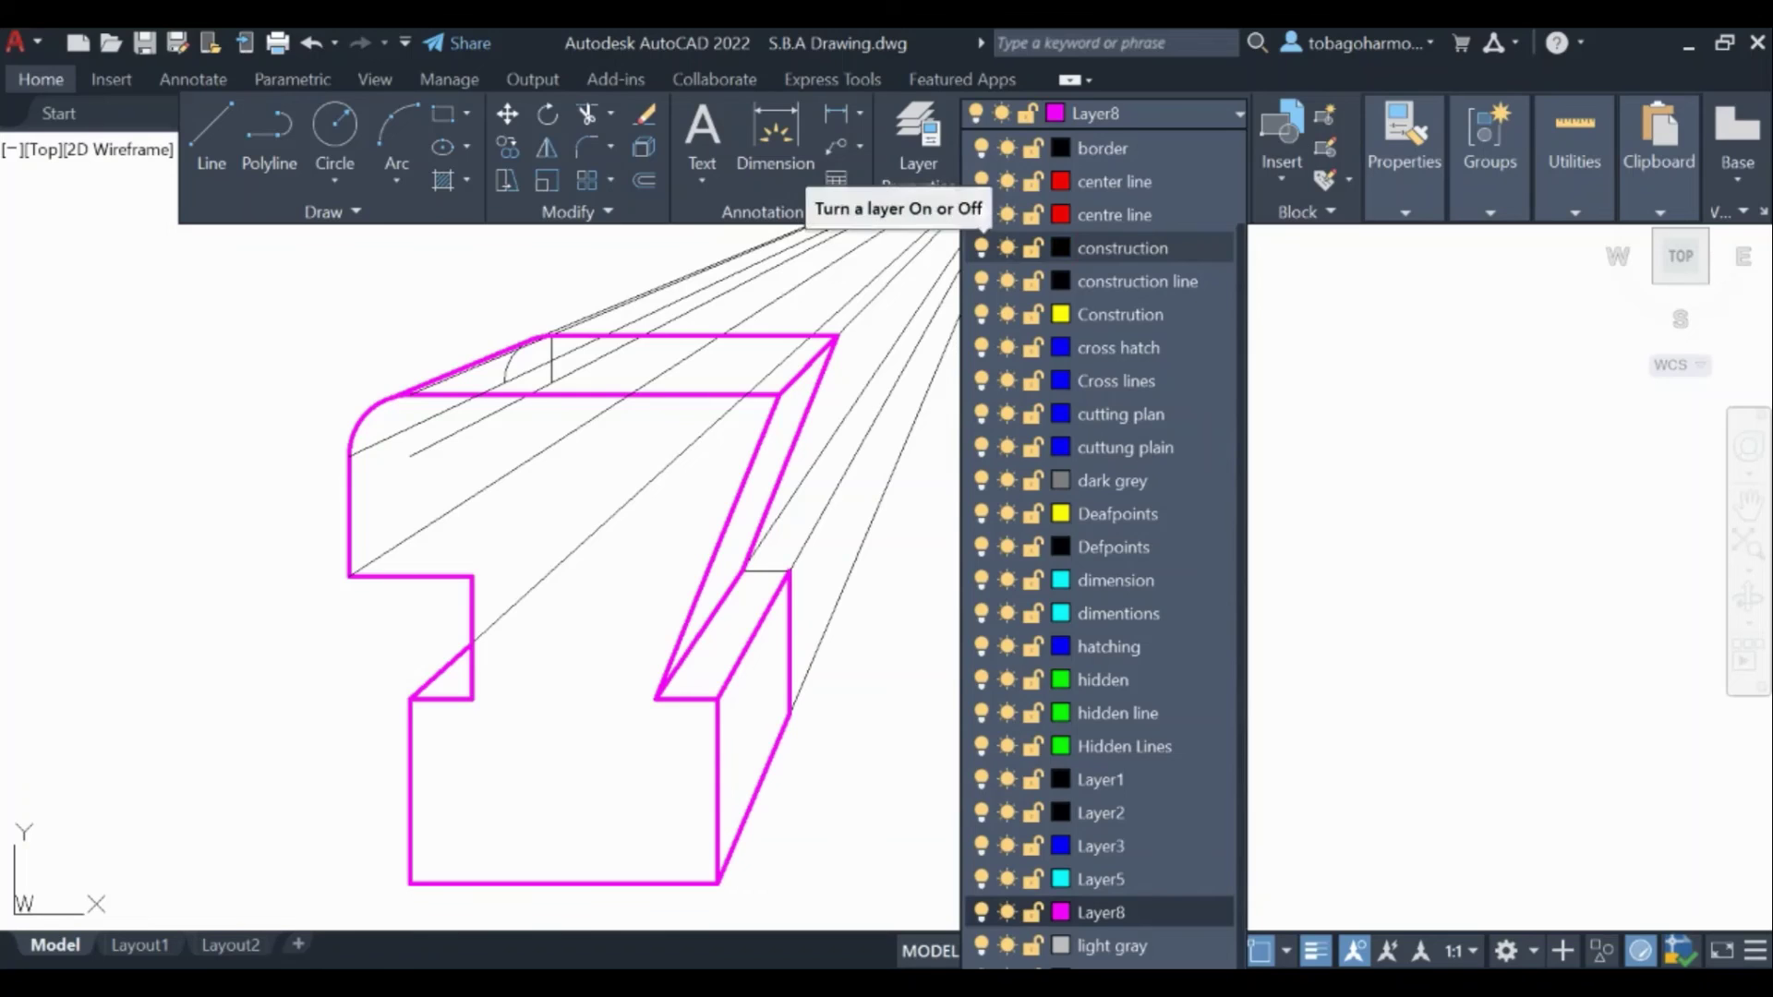
pyautogui.click(981, 247)
pyautogui.click(914, 391)
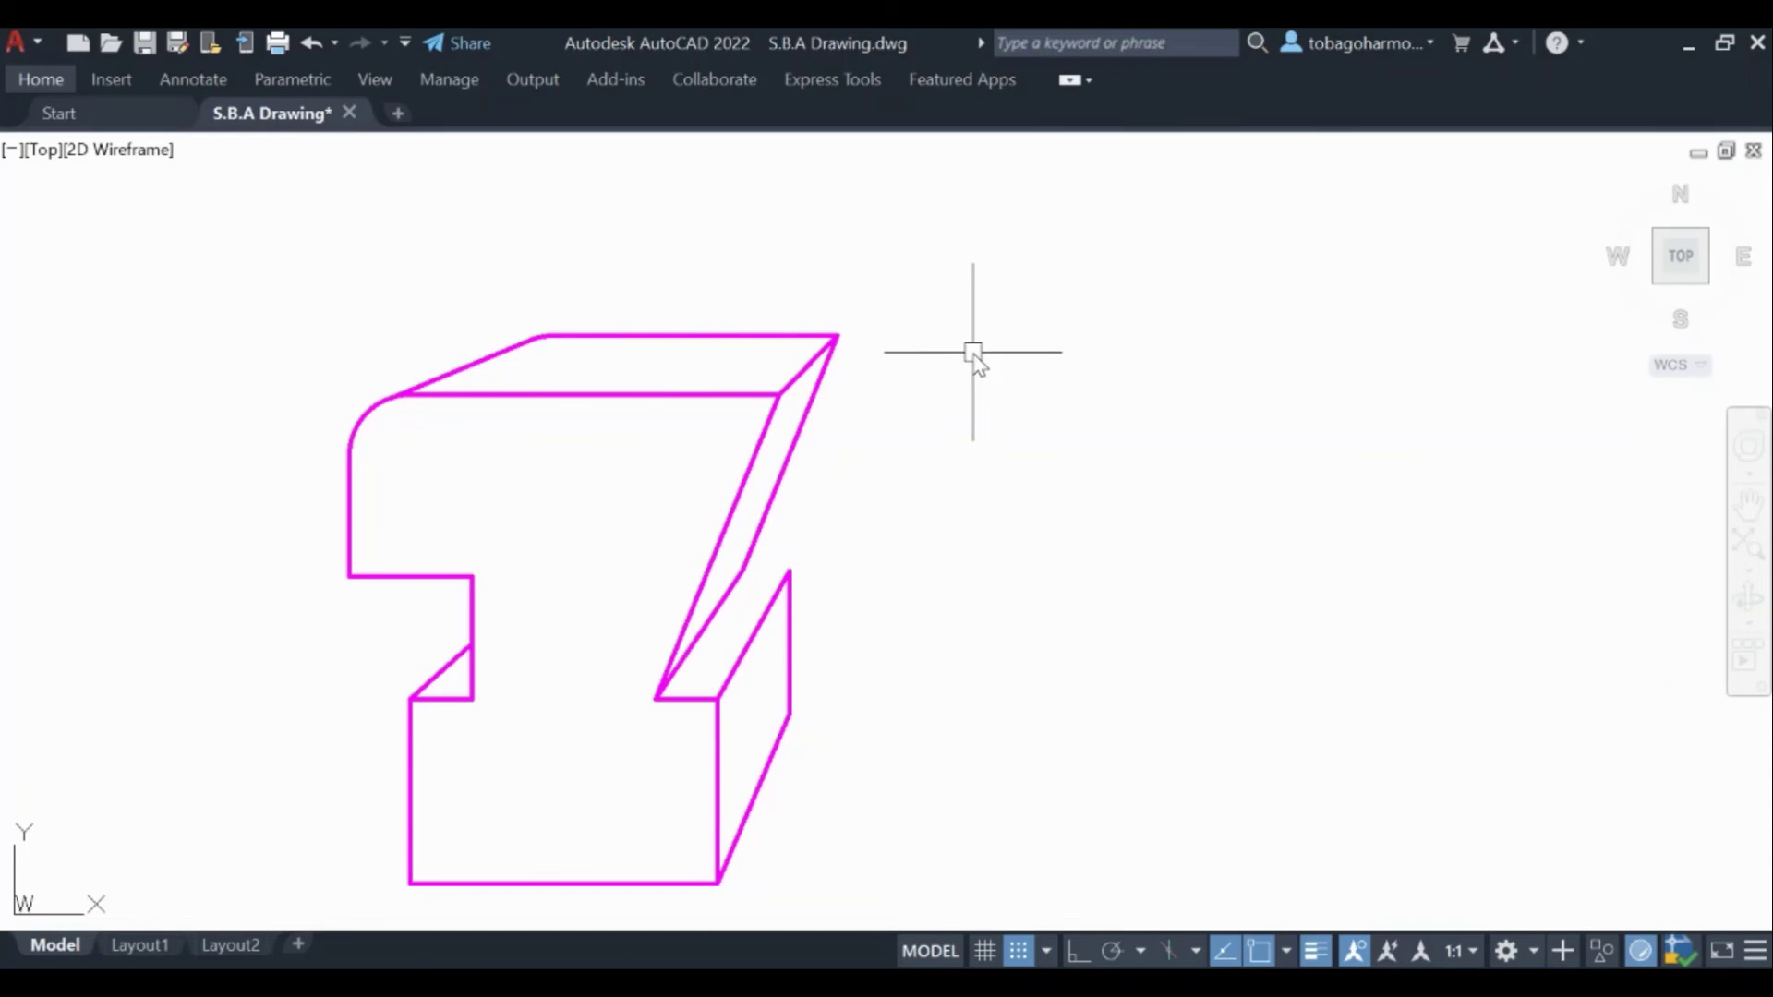
pyautogui.hotkey('ctrl', 'z')
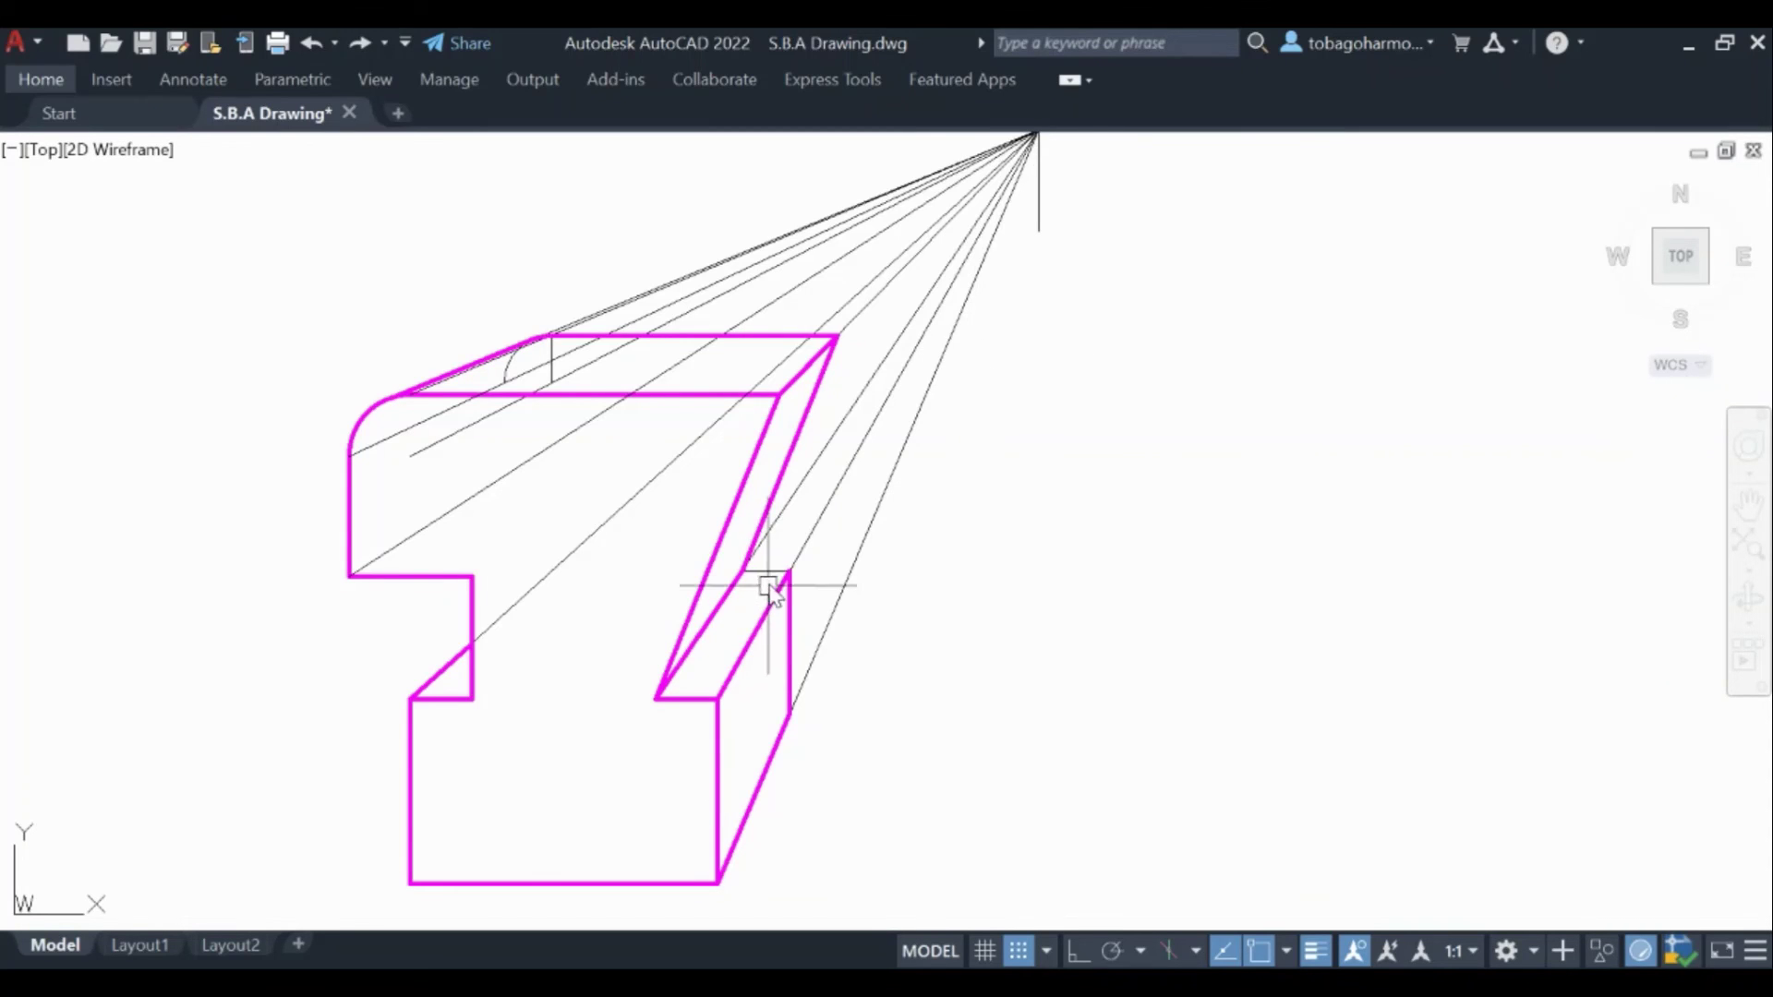
pyautogui.click(60, 114)
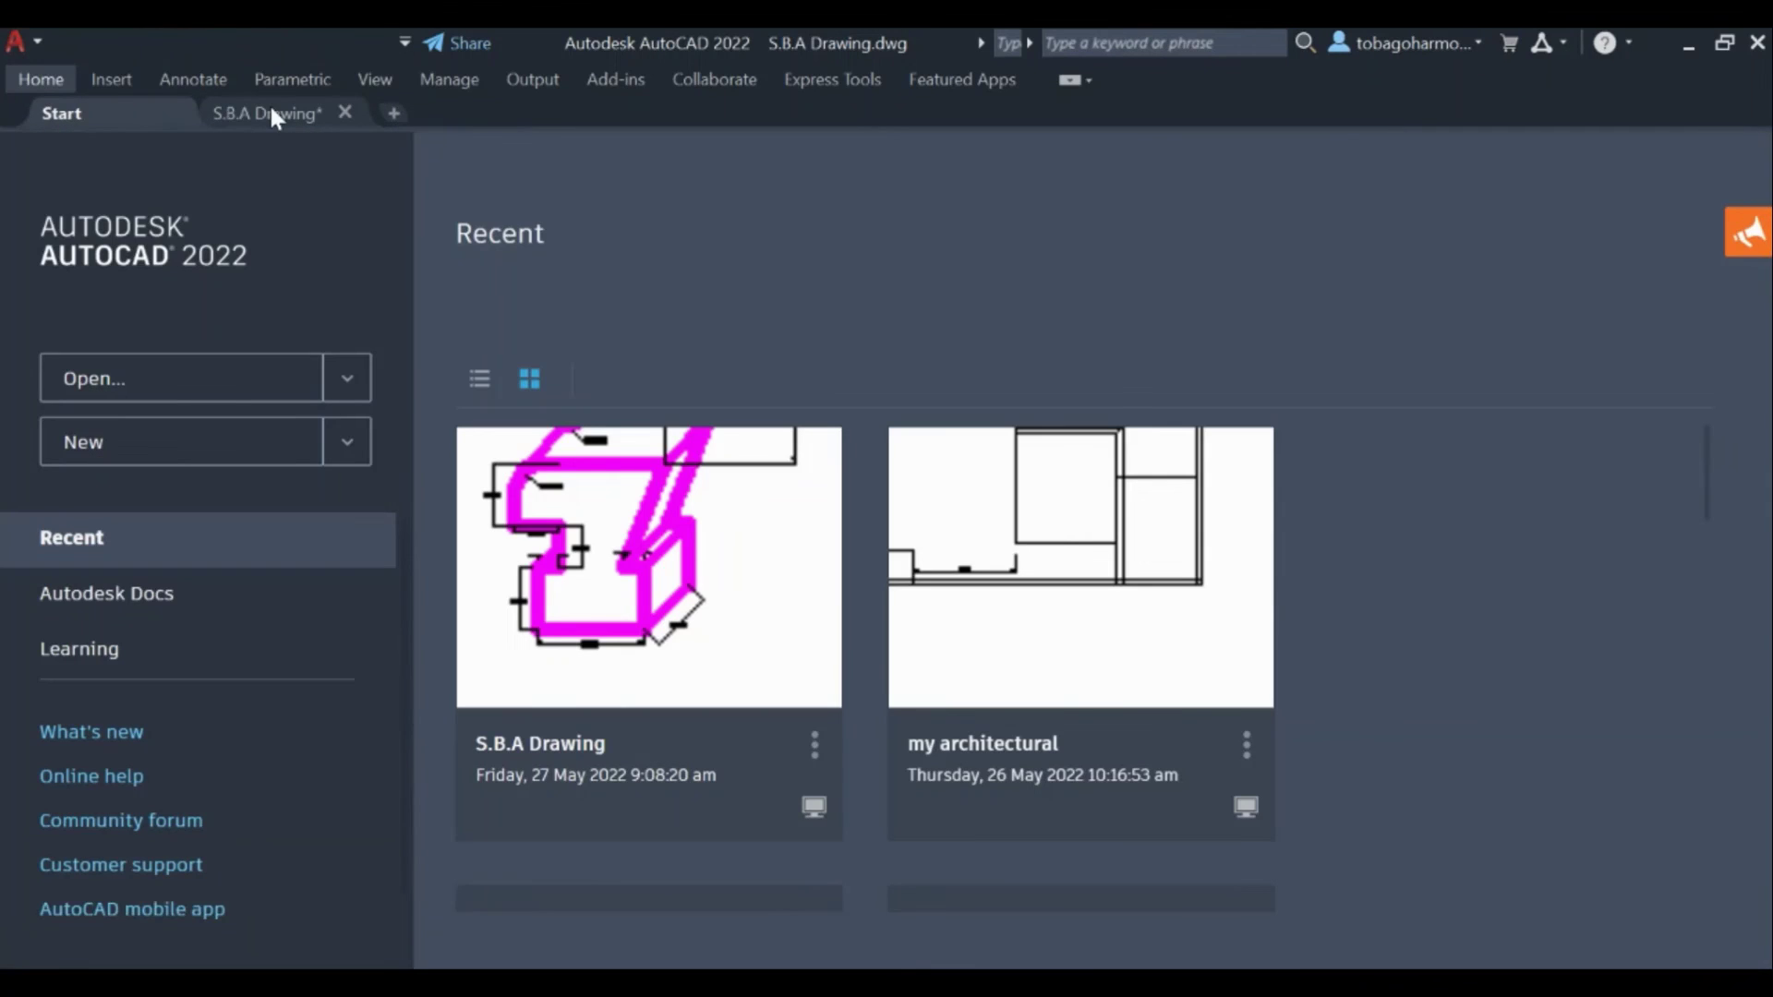
pyautogui.click(269, 109)
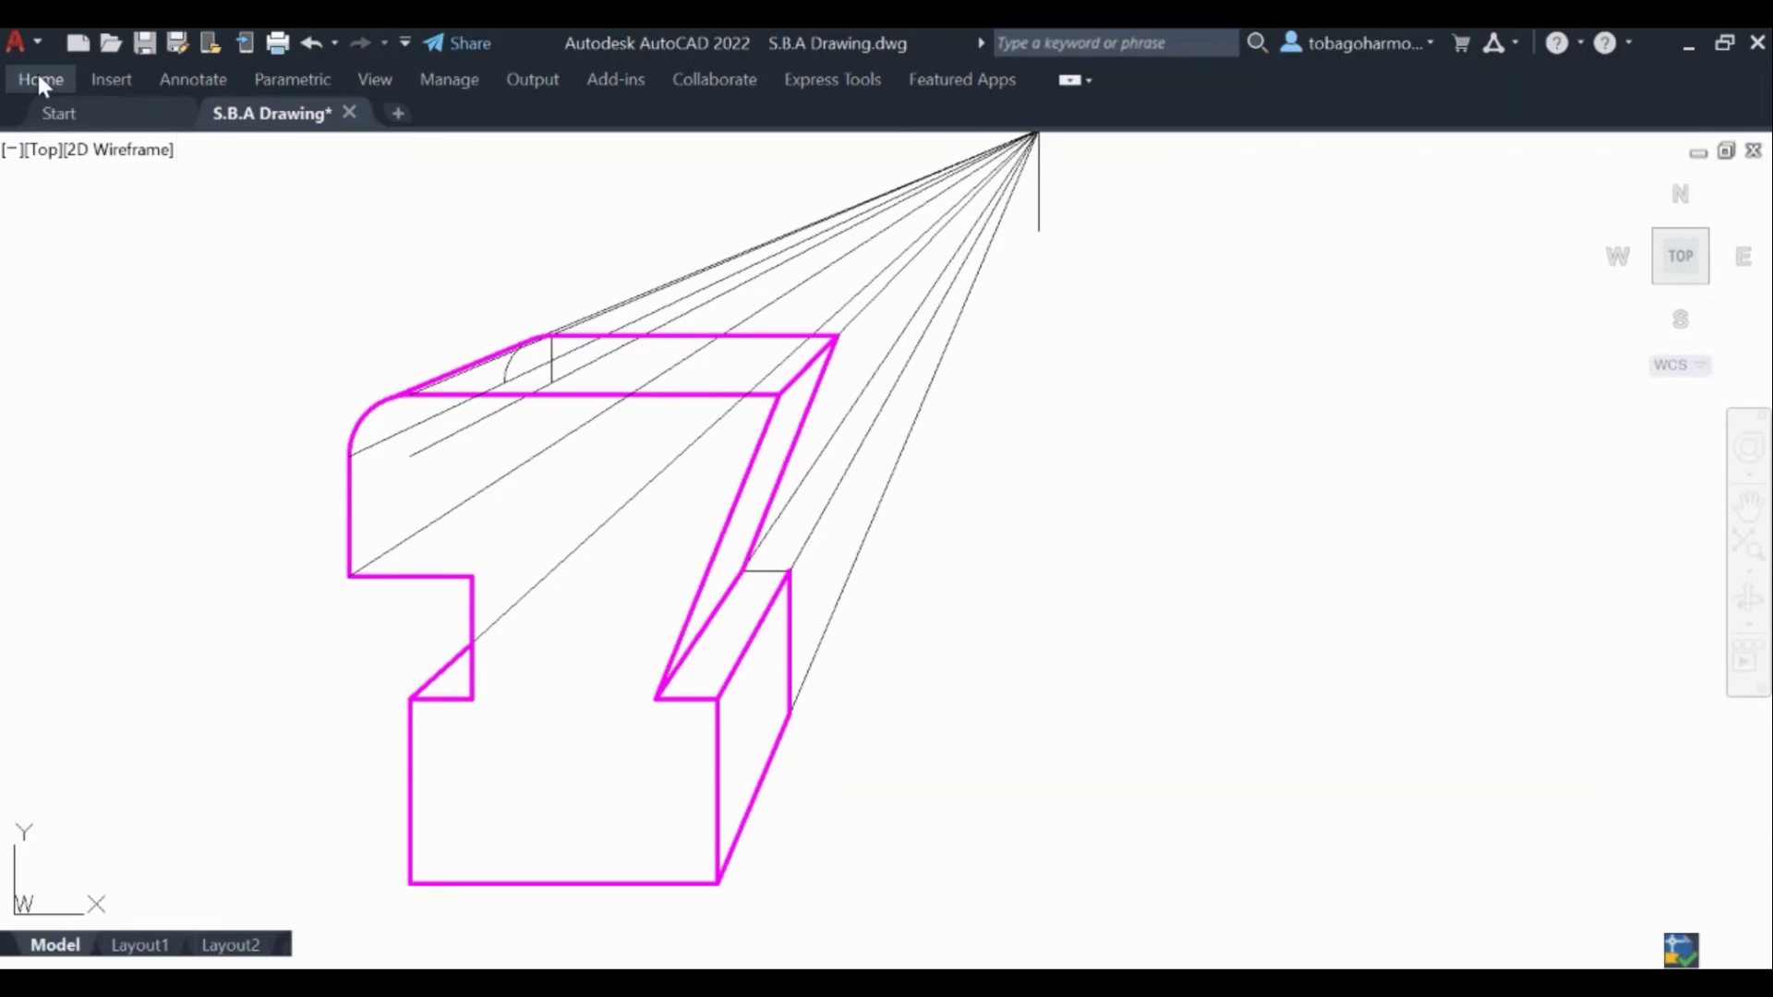
pyautogui.click(39, 80)
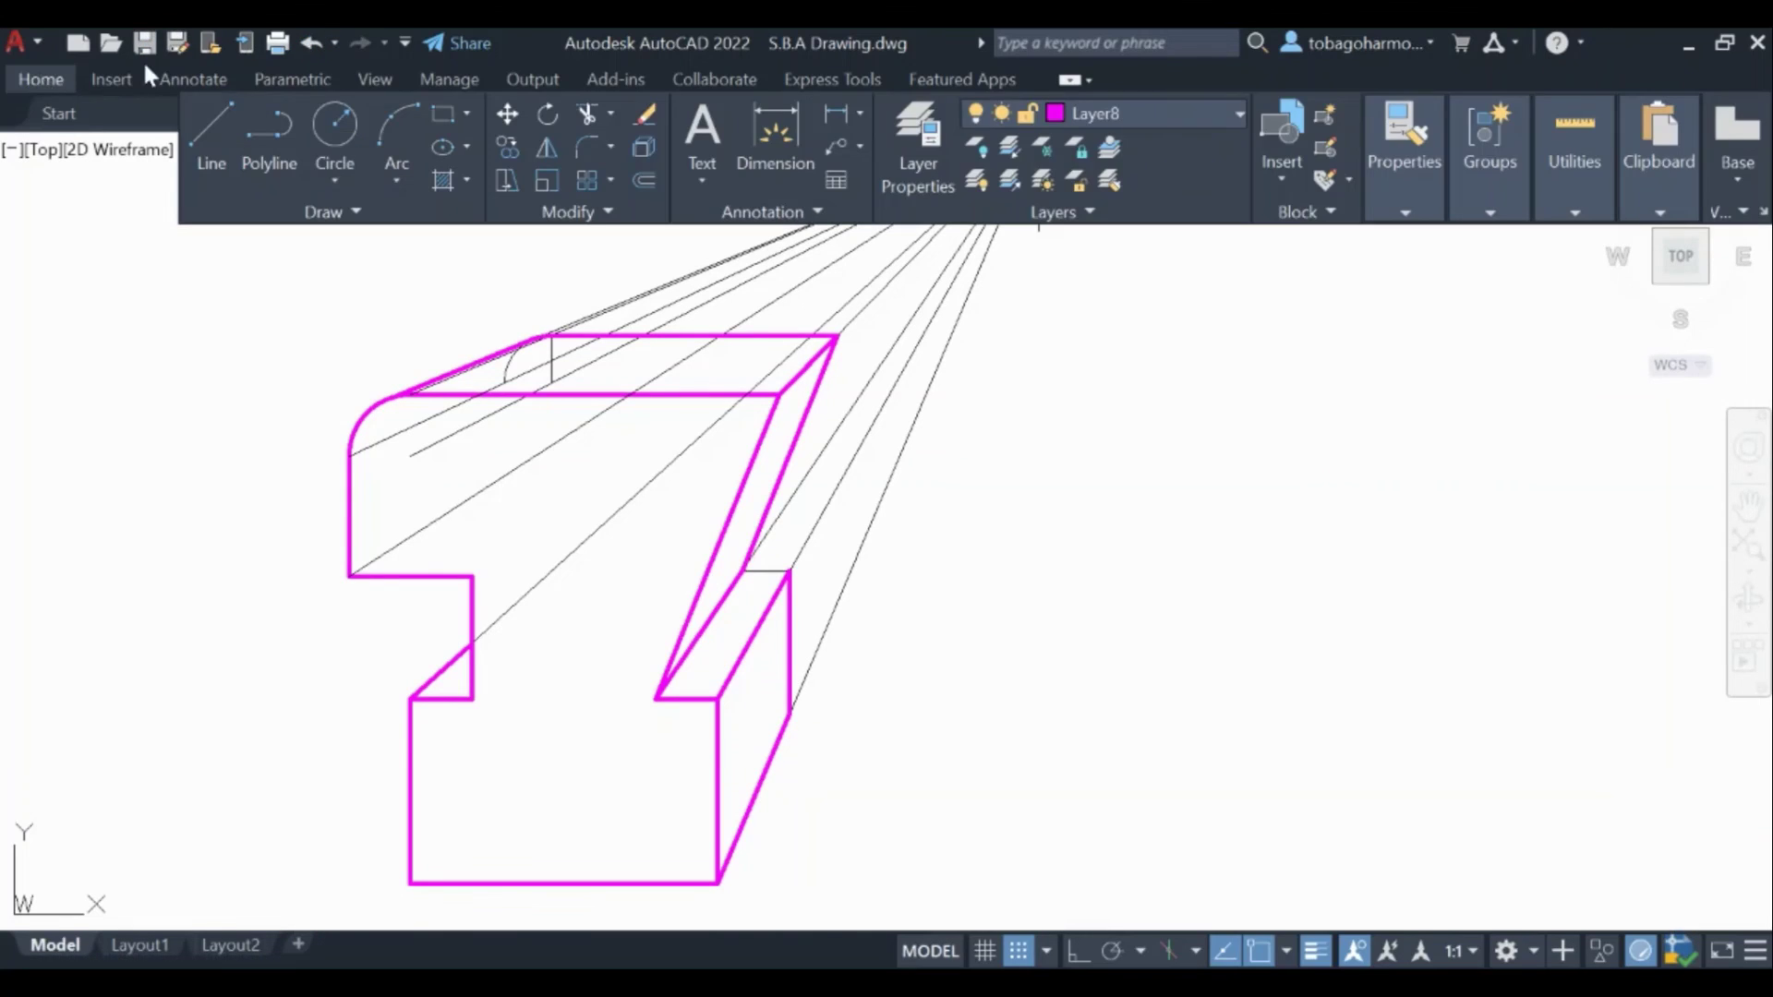
pyautogui.click(766, 571)
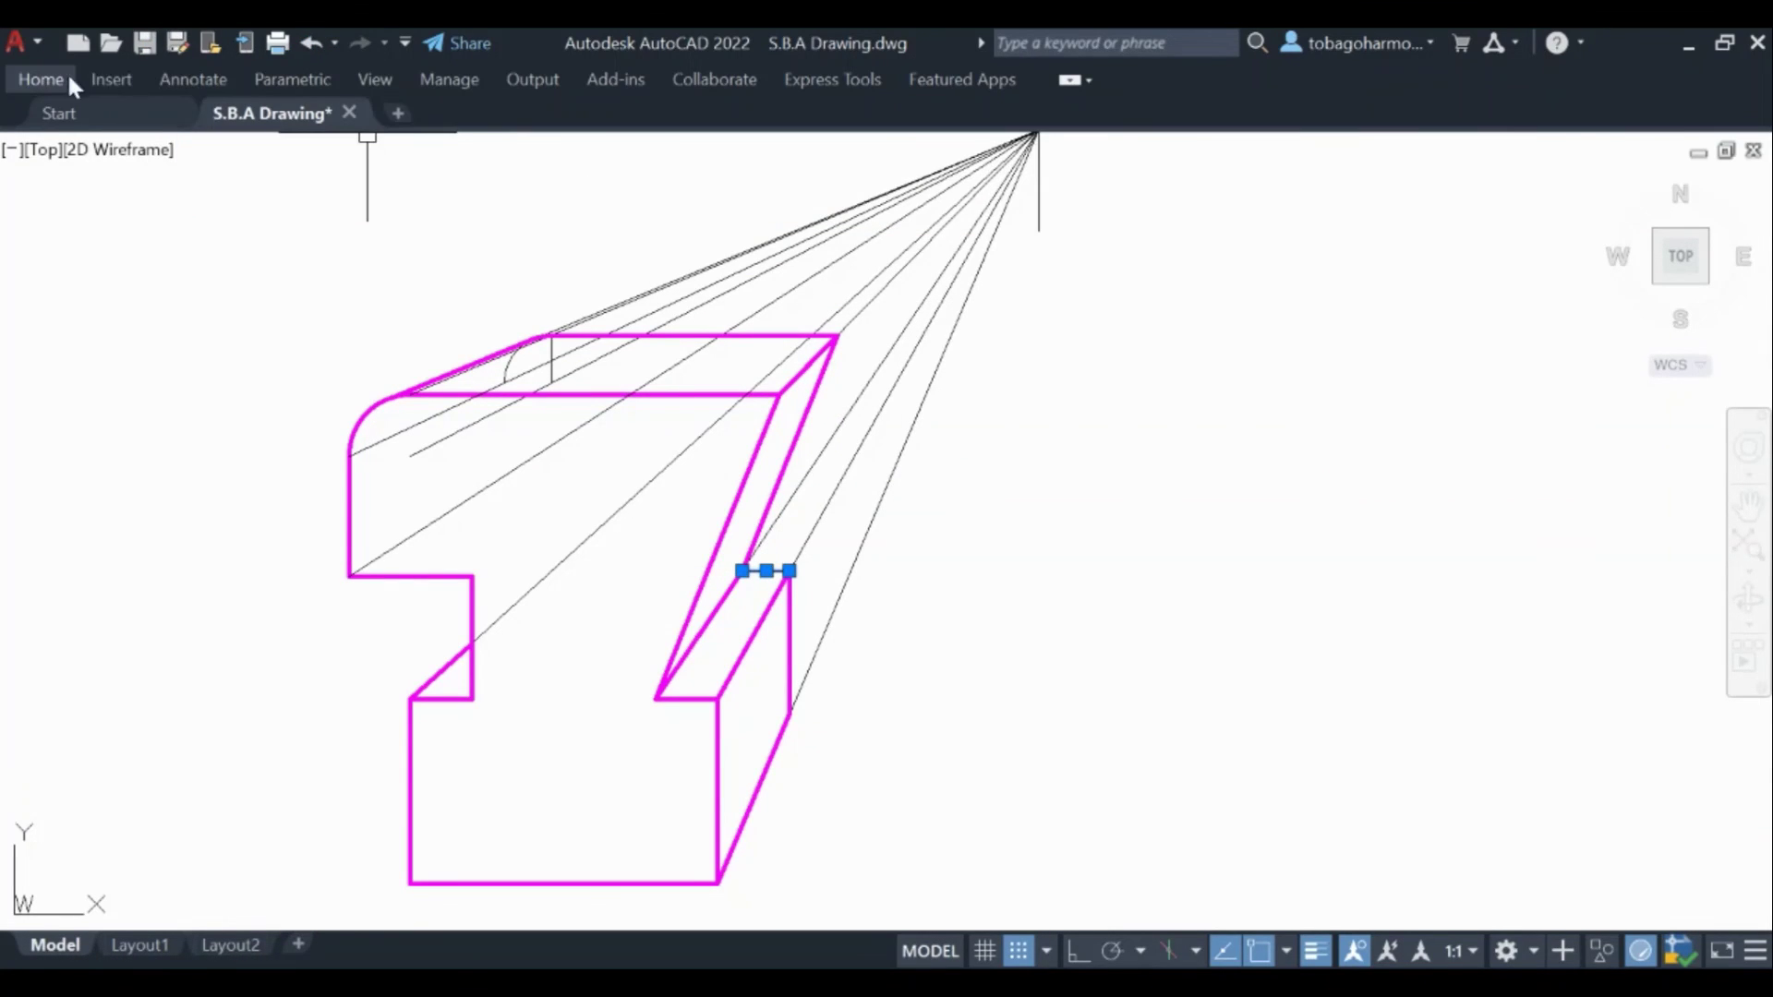
# Step: Move the selected right-step back edge onto Layer8, then recentre the numeral and vanishing point
pyautogui.click(70, 81)
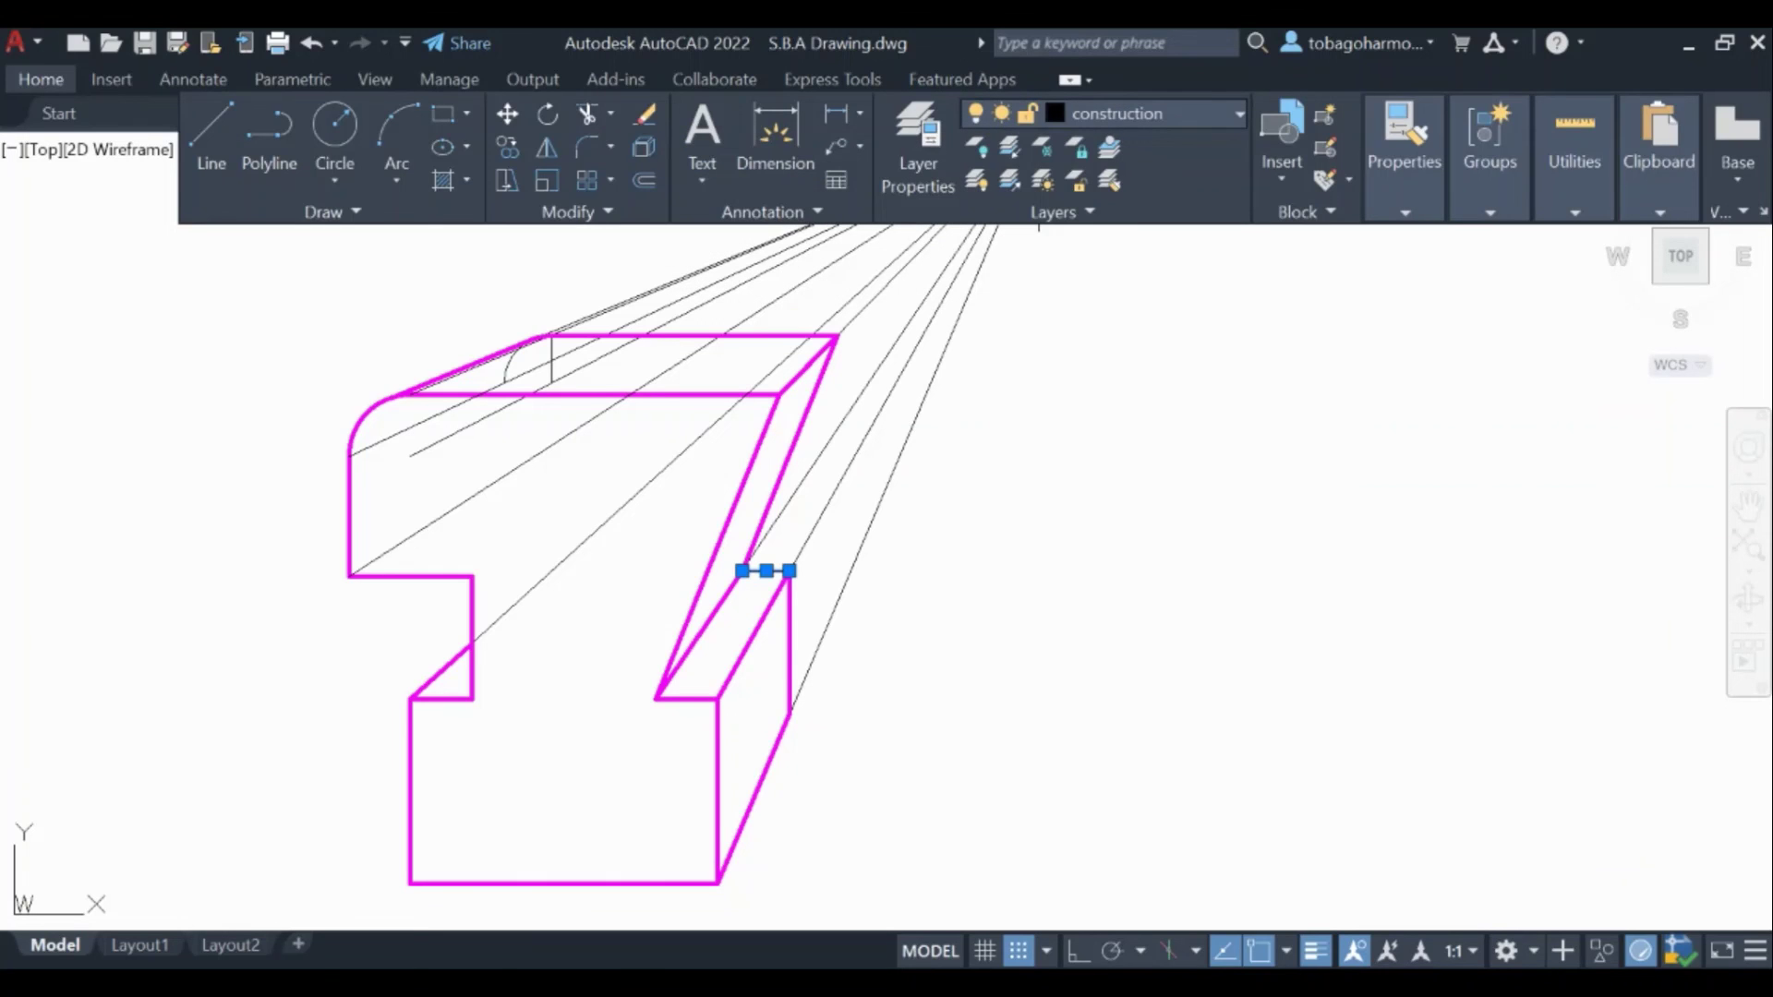
pyautogui.click(1150, 112)
pyautogui.click(1099, 909)
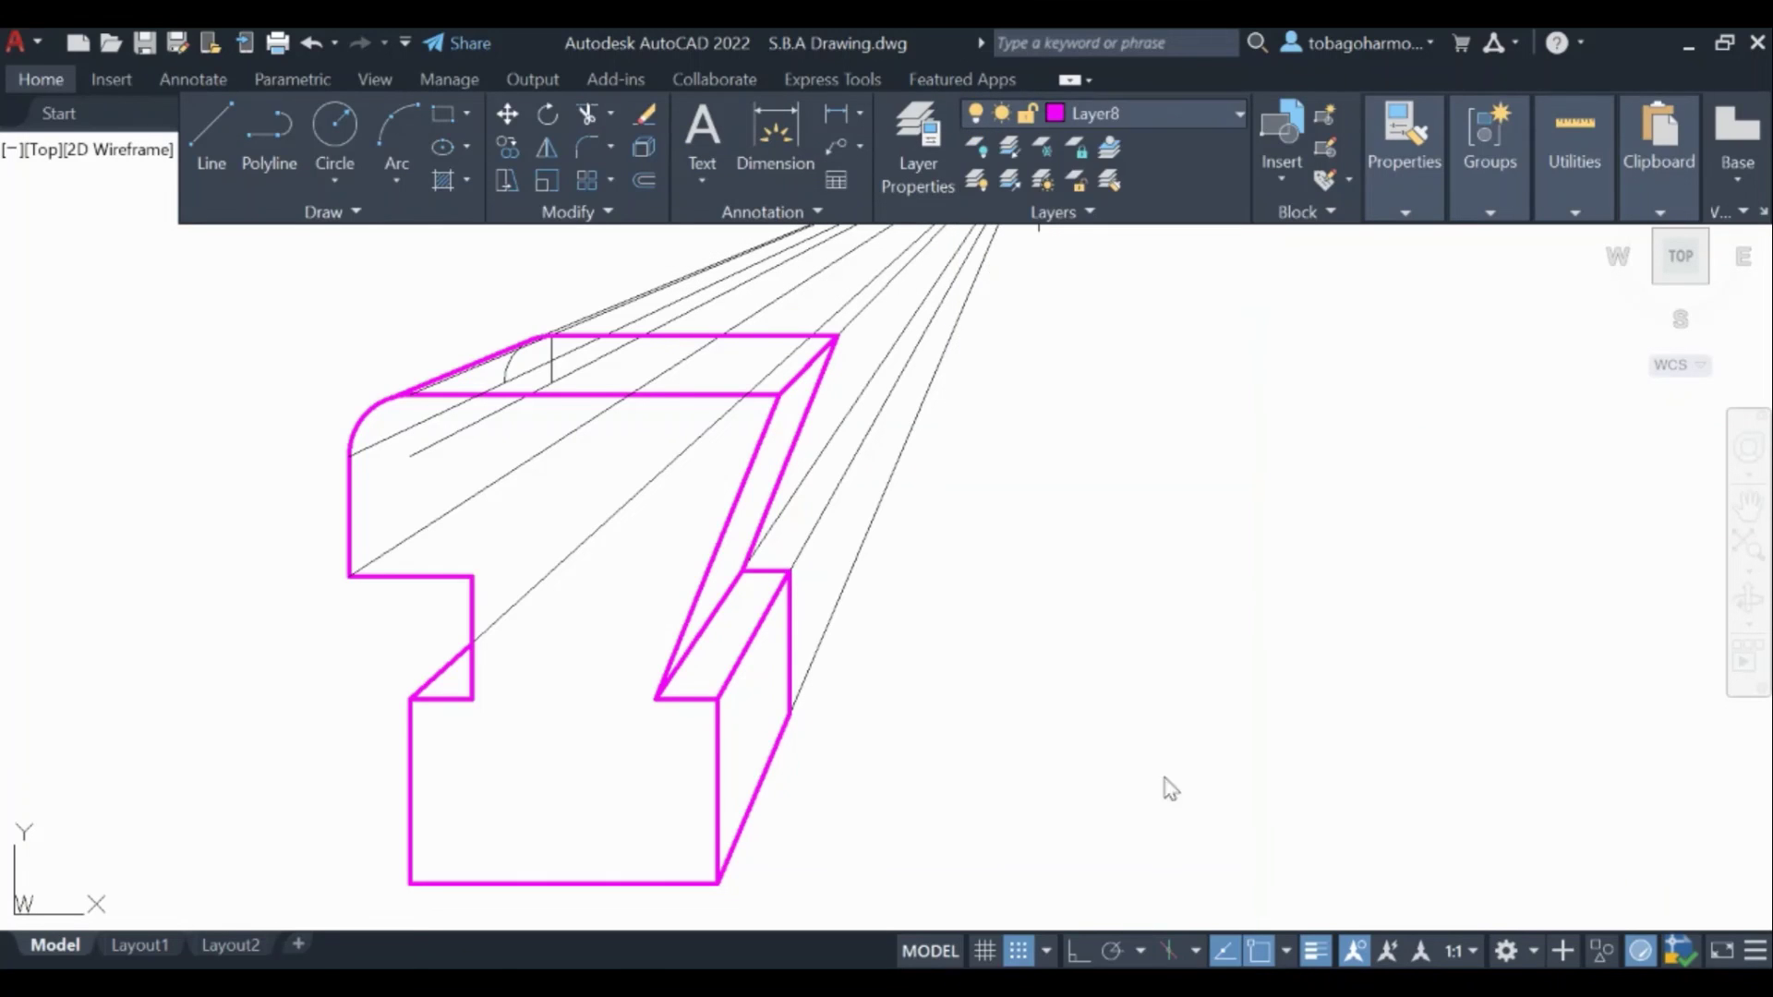
pyautogui.press('Escape')
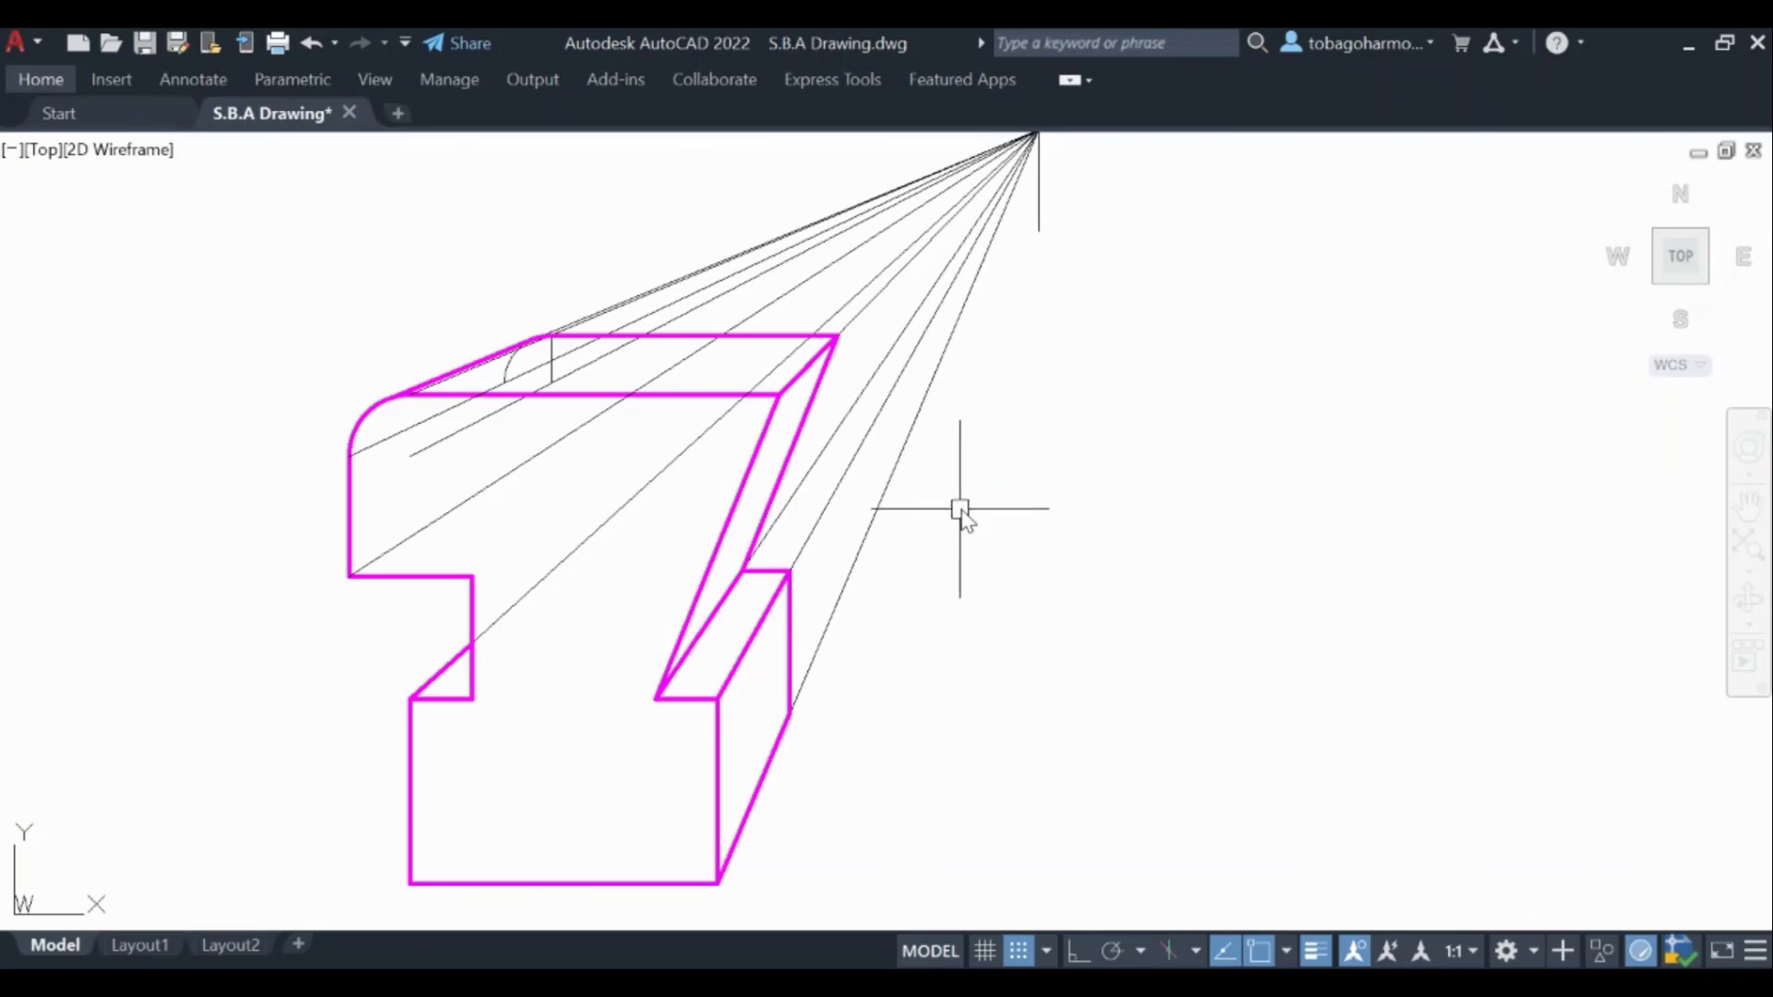
pyautogui.moveTo(1077, 441)
pyautogui.mouseDown(button='middle')
pyautogui.moveTo(1153, 438)
pyautogui.moveTo(997, 506)
pyautogui.moveTo(1047, 420)
pyautogui.mouseUp(button='middle')
pyautogui.scroll(-3, 1165, 417)
pyautogui.scroll(2, 997, 507)
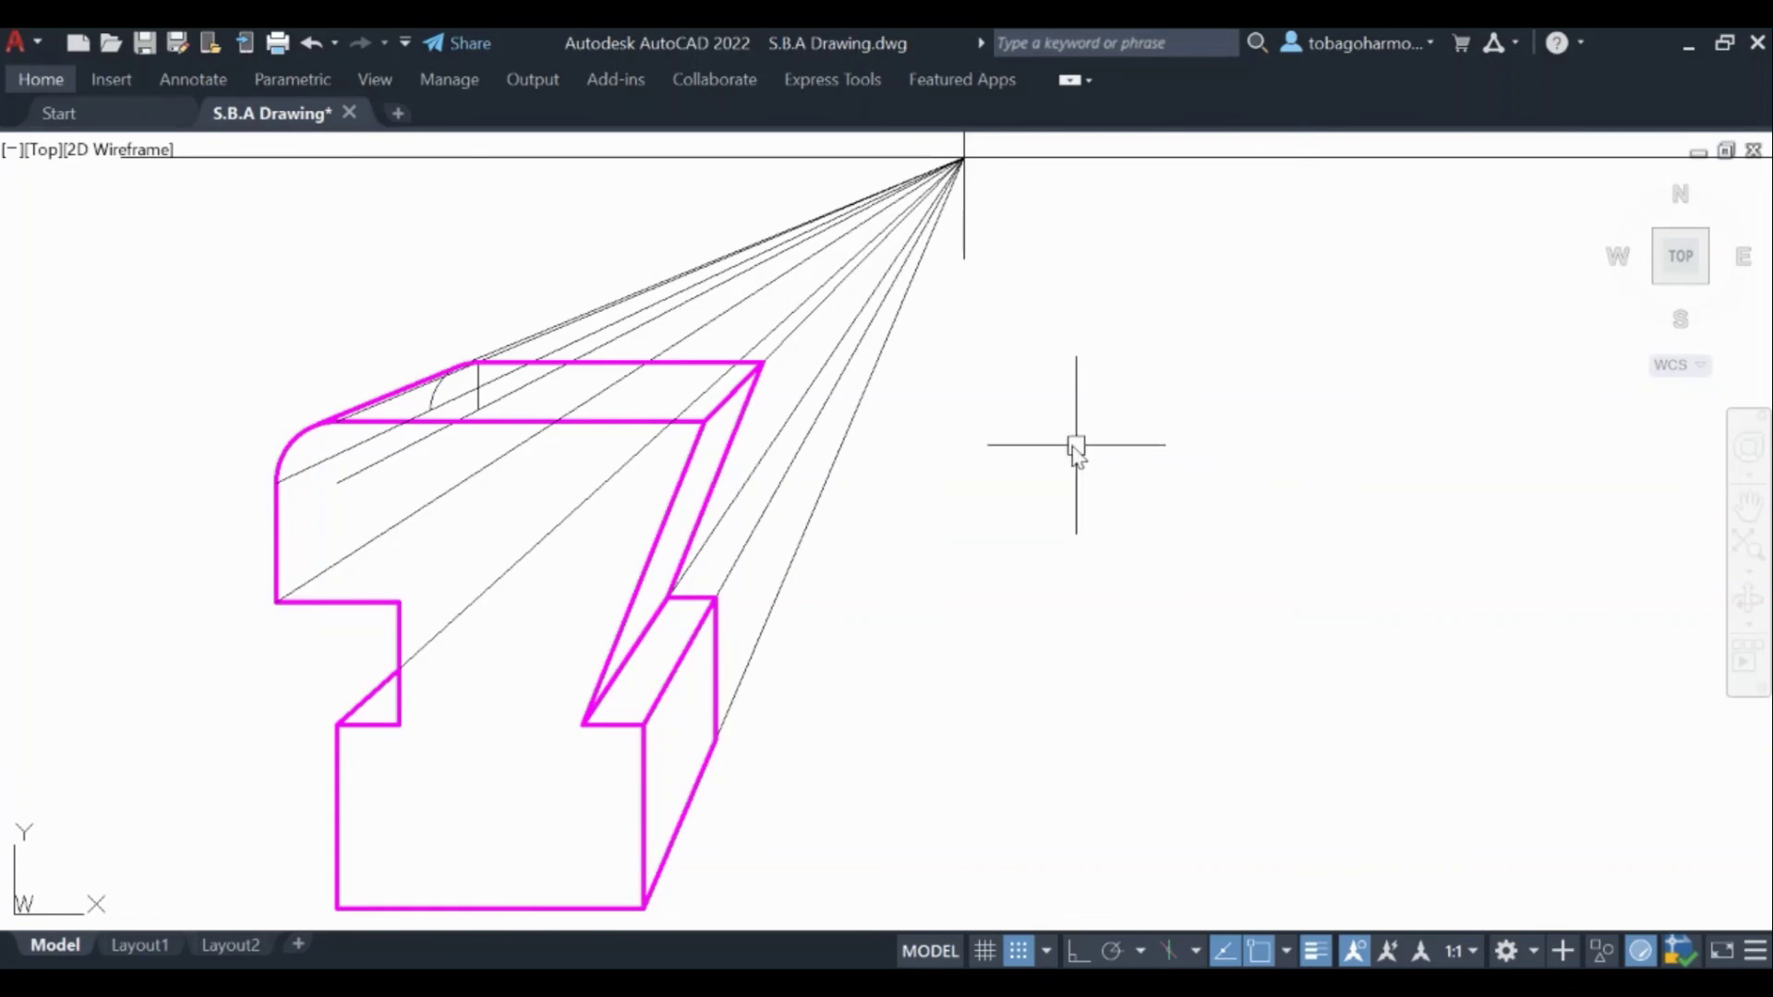
pyautogui.moveTo(1069, 449); pyautogui.dragTo(1178, 434, button='middle')
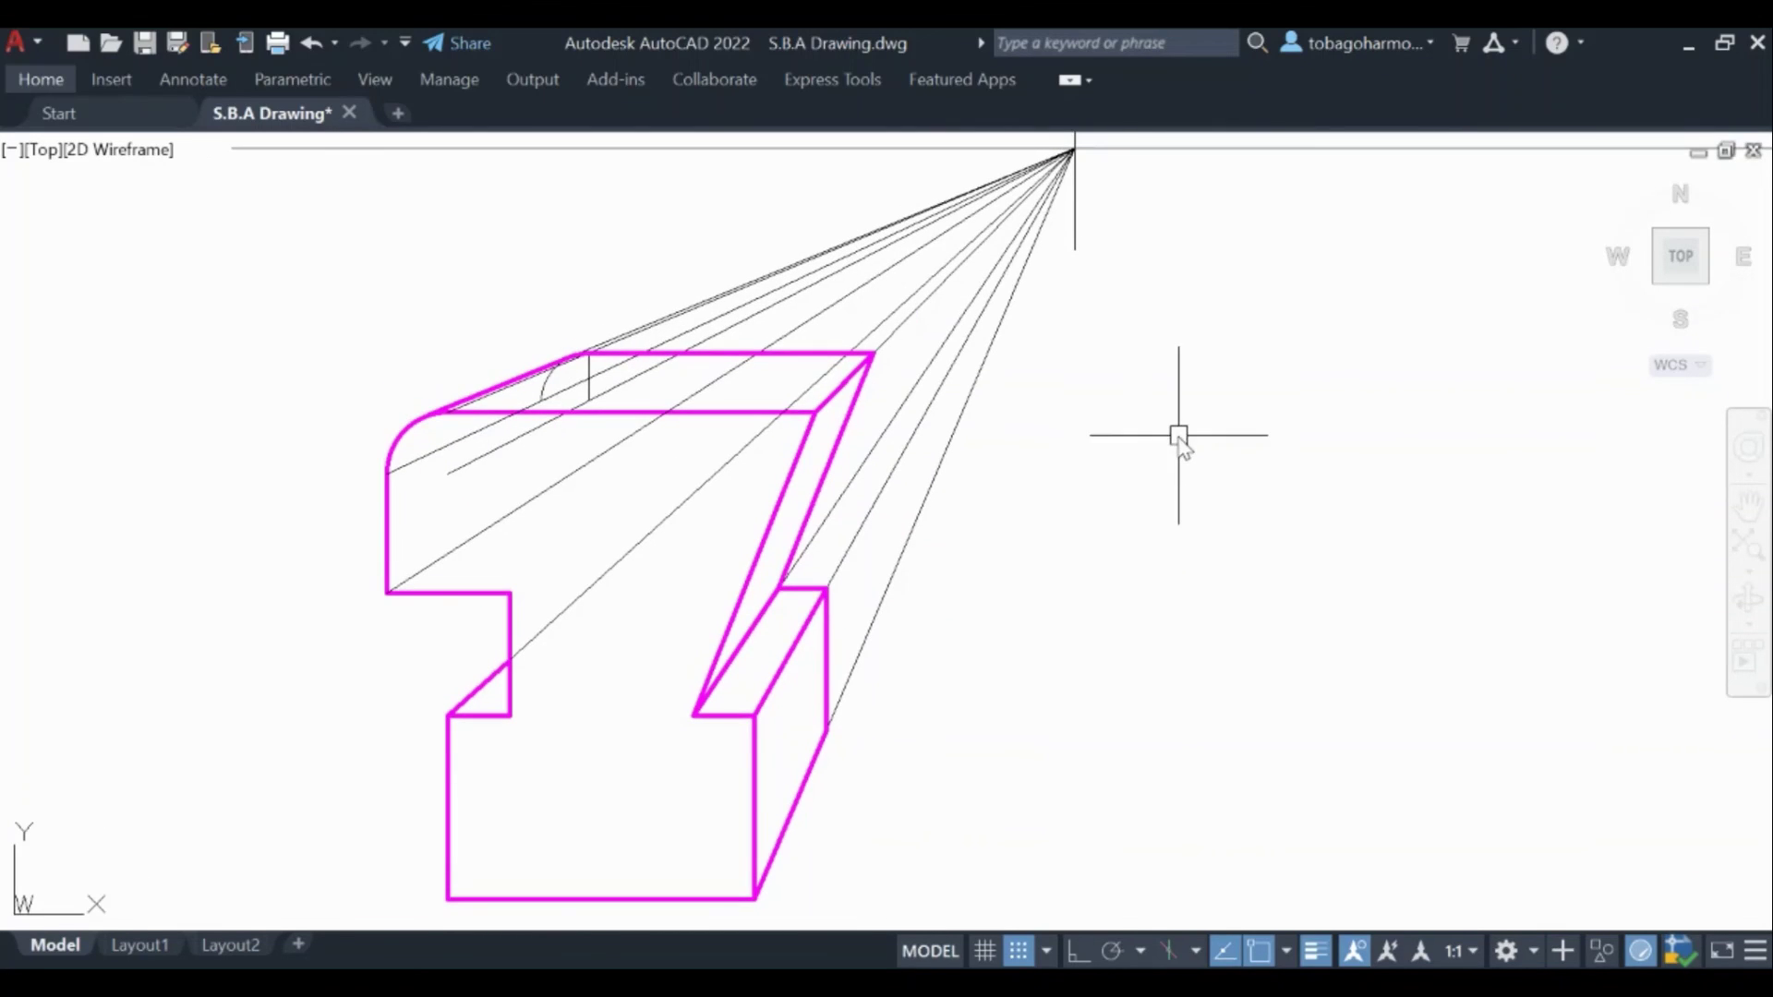